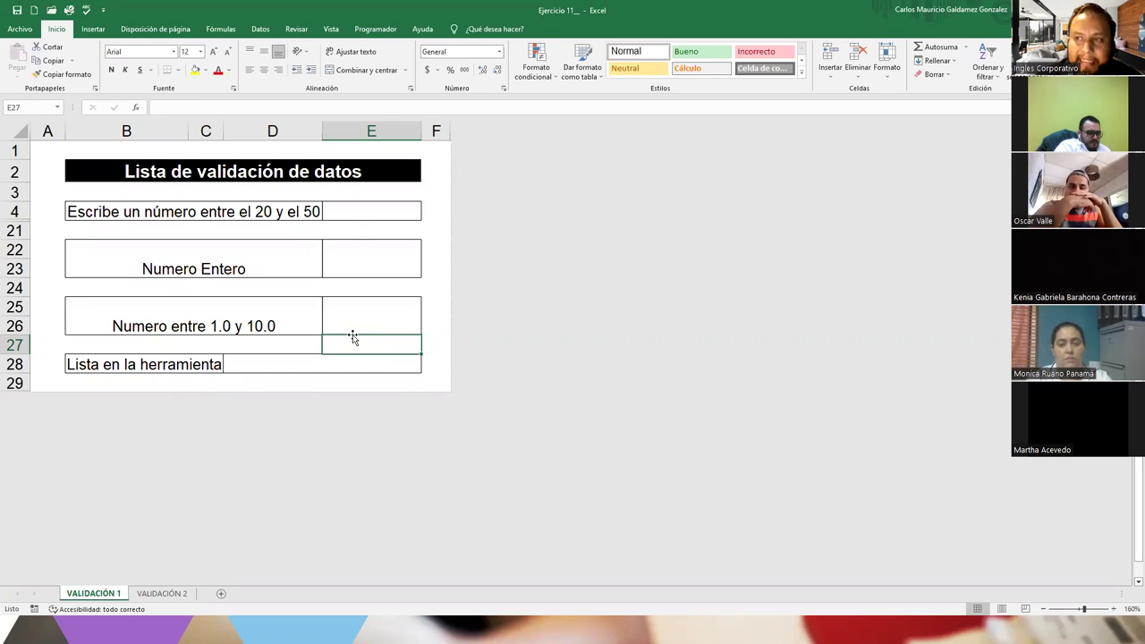
# Step: Capture a screen snip of the worksheet area covering columns A to F down to row 29
pyautogui.click(352, 217)
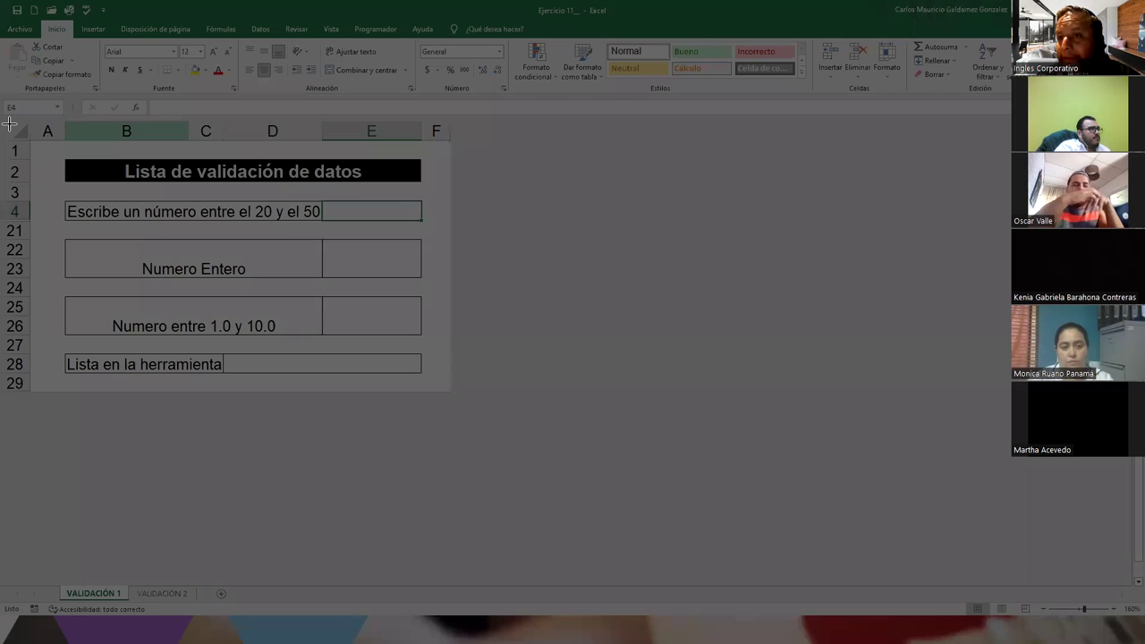
pyautogui.moveTo(1, 117); pyautogui.dragTo(451, 392)
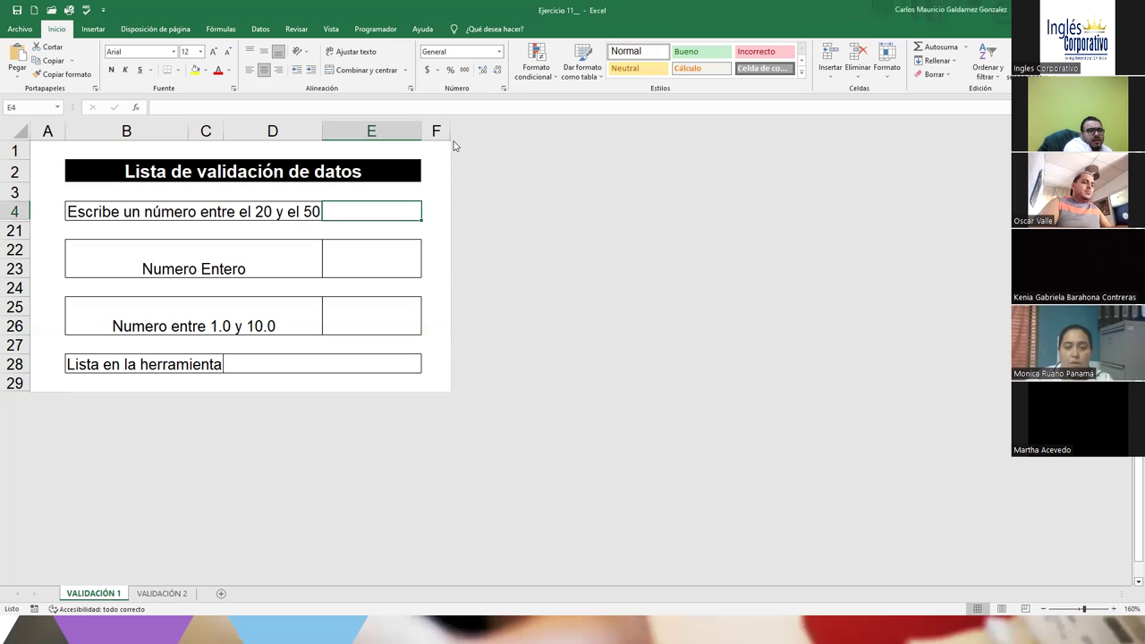
# Step: Try to unhide the columns from column F
pyautogui.rightClick(449, 132)
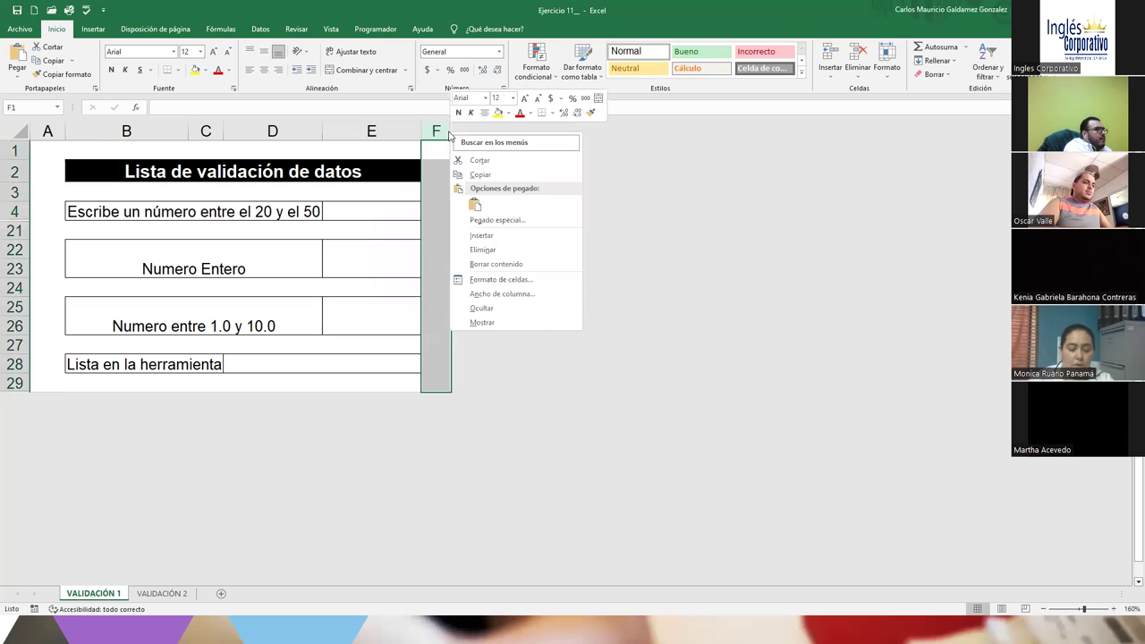
pyautogui.click(482, 322)
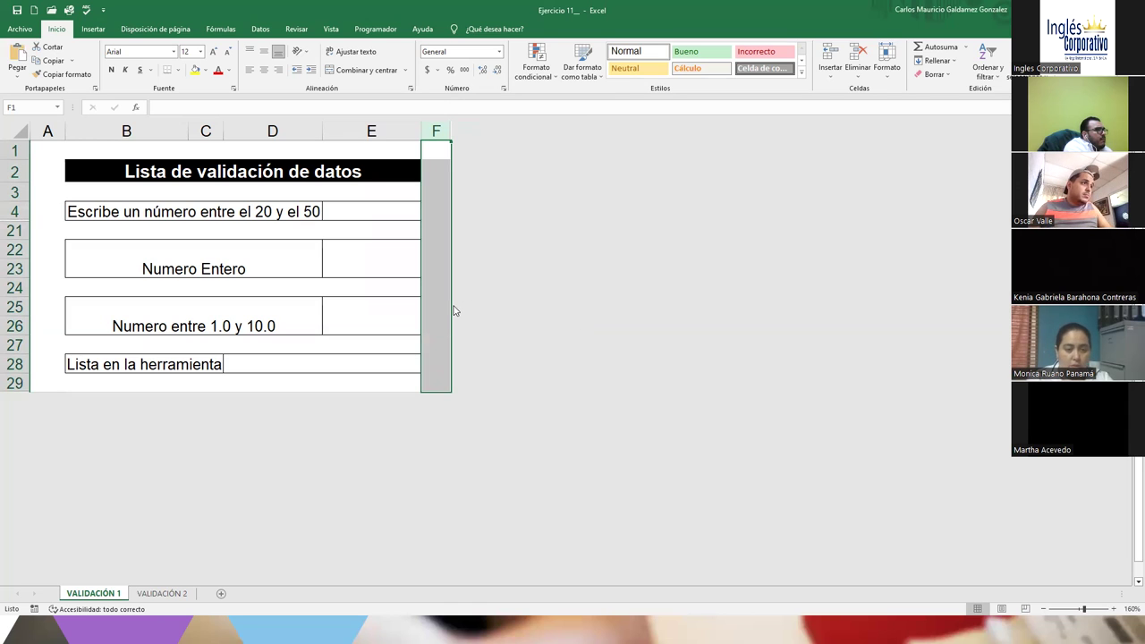
pyautogui.click(396, 293)
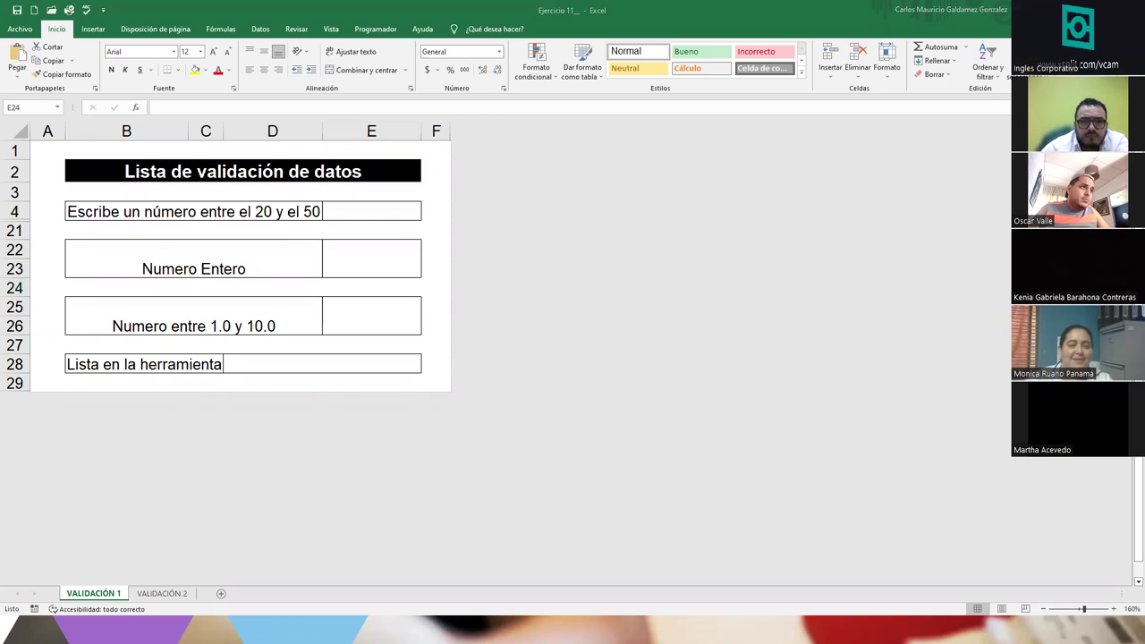
# Step: Test the existing validation of cell E4 by entering 50 and trying to replace it with 100, discarding the 100
pyautogui.click(362, 206)
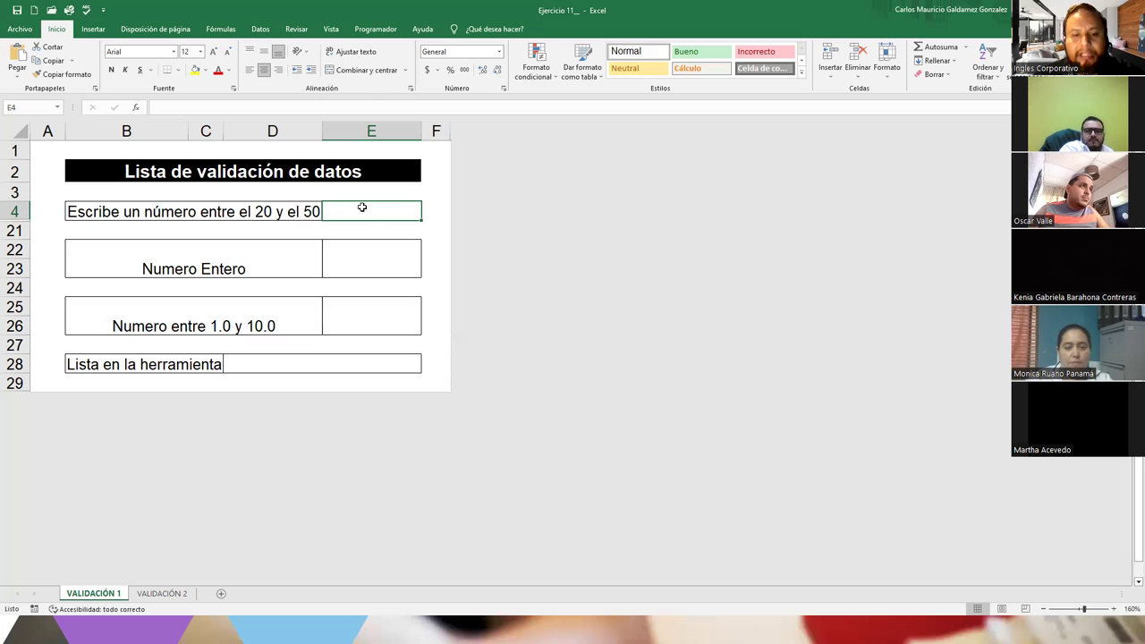
pyautogui.write('50')
pyautogui.press('Return')
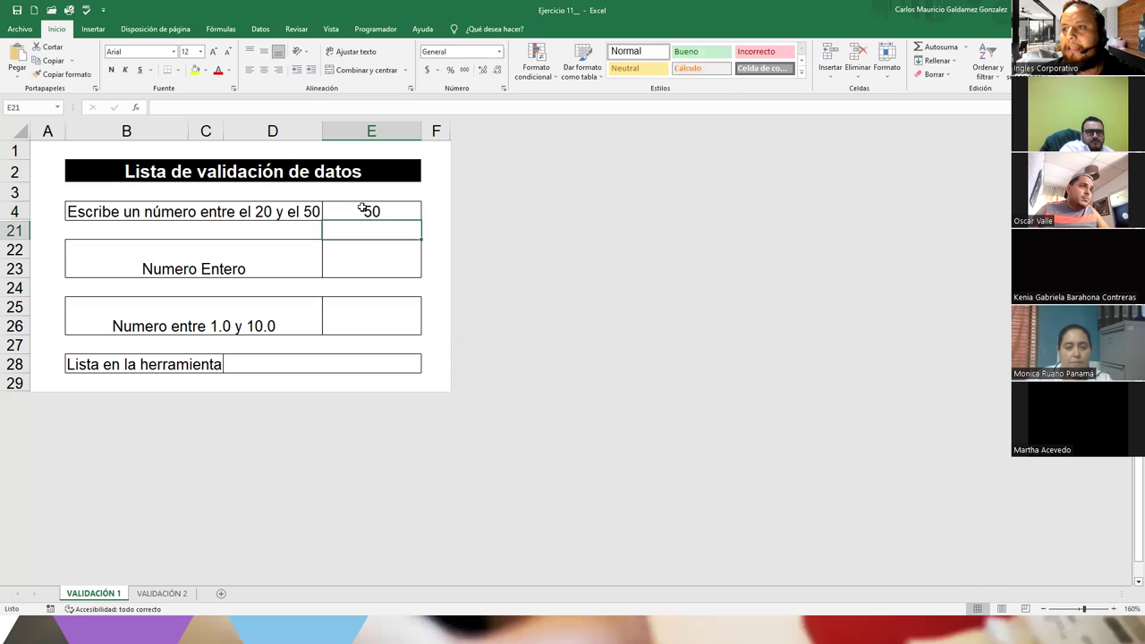
pyautogui.click(362, 208)
pyautogui.write('100')
pyautogui.press('Return')
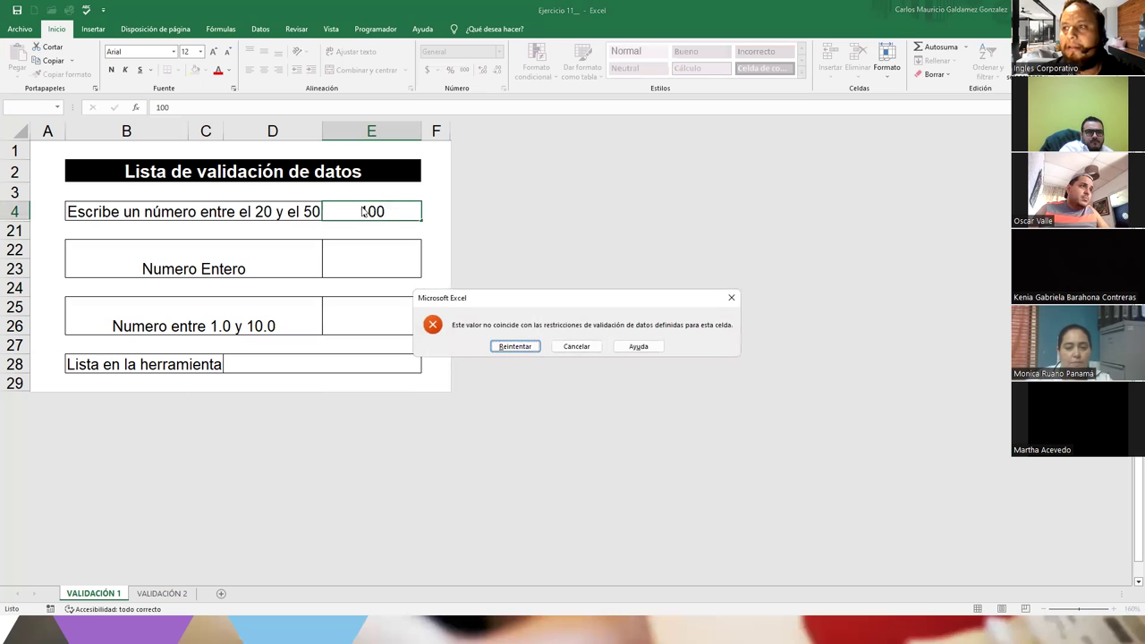
pyautogui.press('Return')
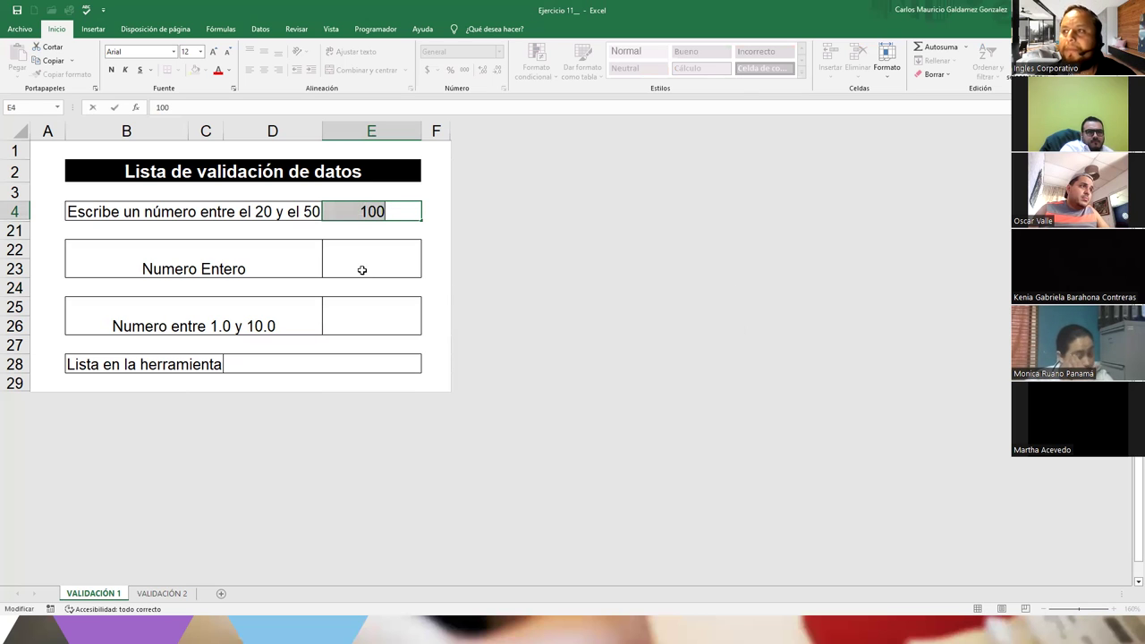
pyautogui.press('Return')
pyautogui.click(576, 345)
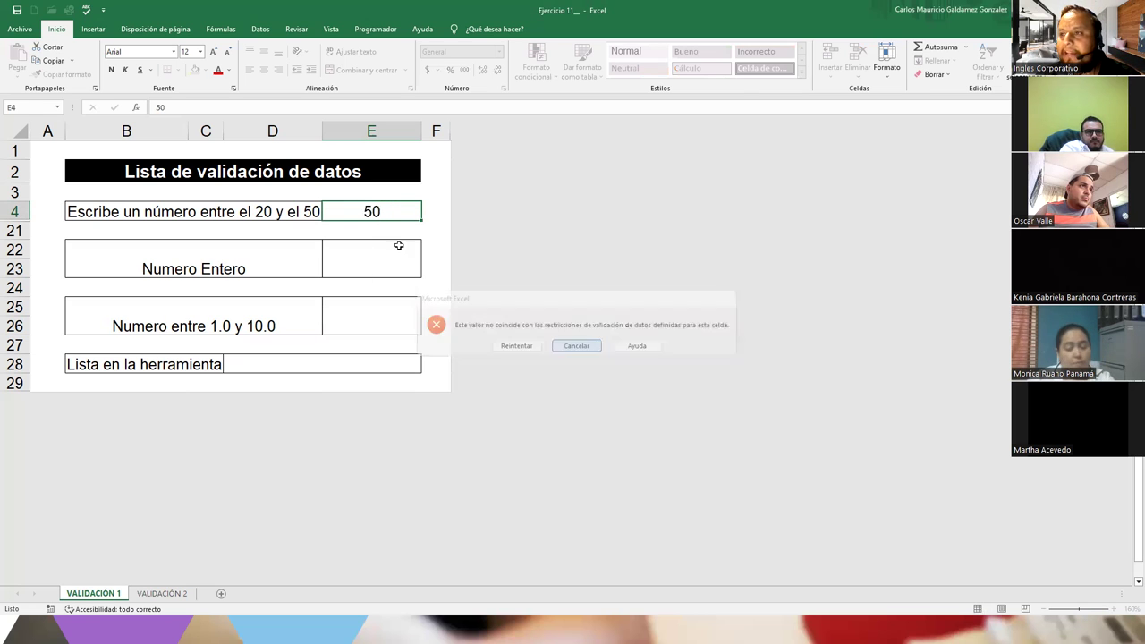
# Step: Clear all data validation from the four answer cells: E4, E22:E23, E25:E26 and D28:E28
pyautogui.moveTo(370, 211); pyautogui.dragTo(378, 330)
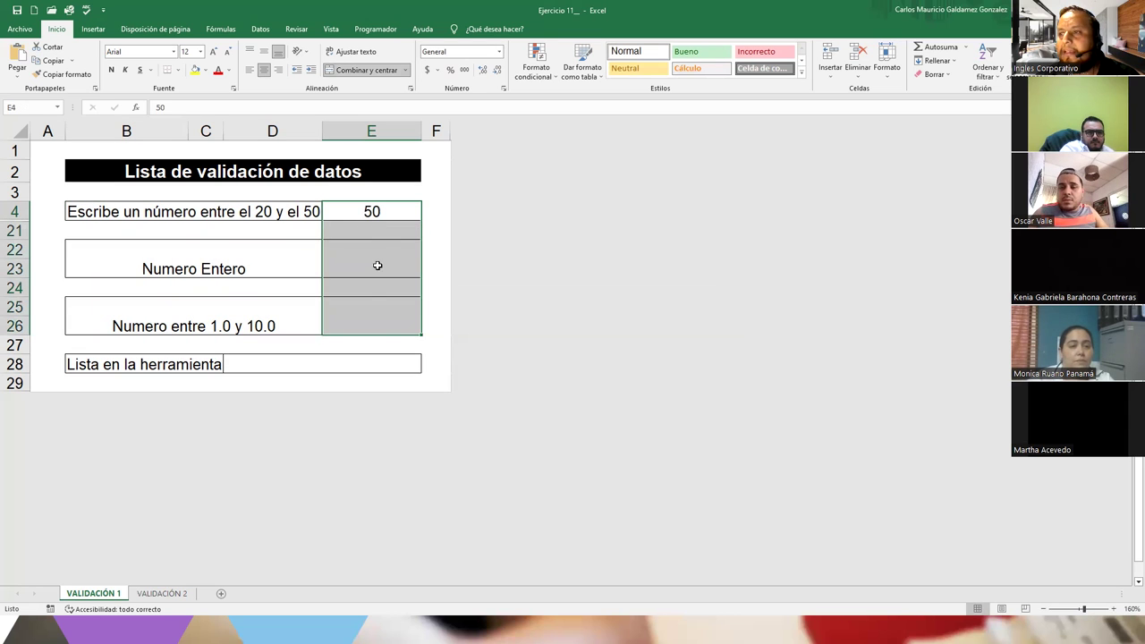
pyautogui.click(370, 211)
pyautogui.keyDown('ctrl'); pyautogui.click(391, 250); pyautogui.keyUp('ctrl')
pyautogui.keyDown('ctrl'); pyautogui.click(398, 327); pyautogui.keyUp('ctrl')
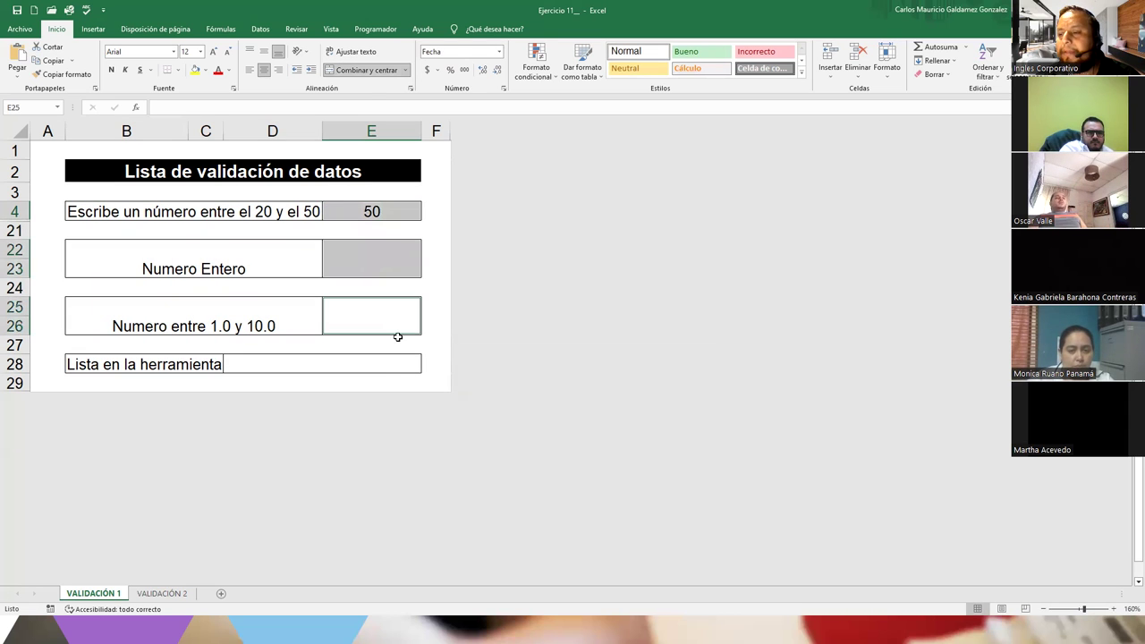
pyautogui.keyDown('ctrl'); pyautogui.click(391, 364); pyautogui.keyUp('ctrl')
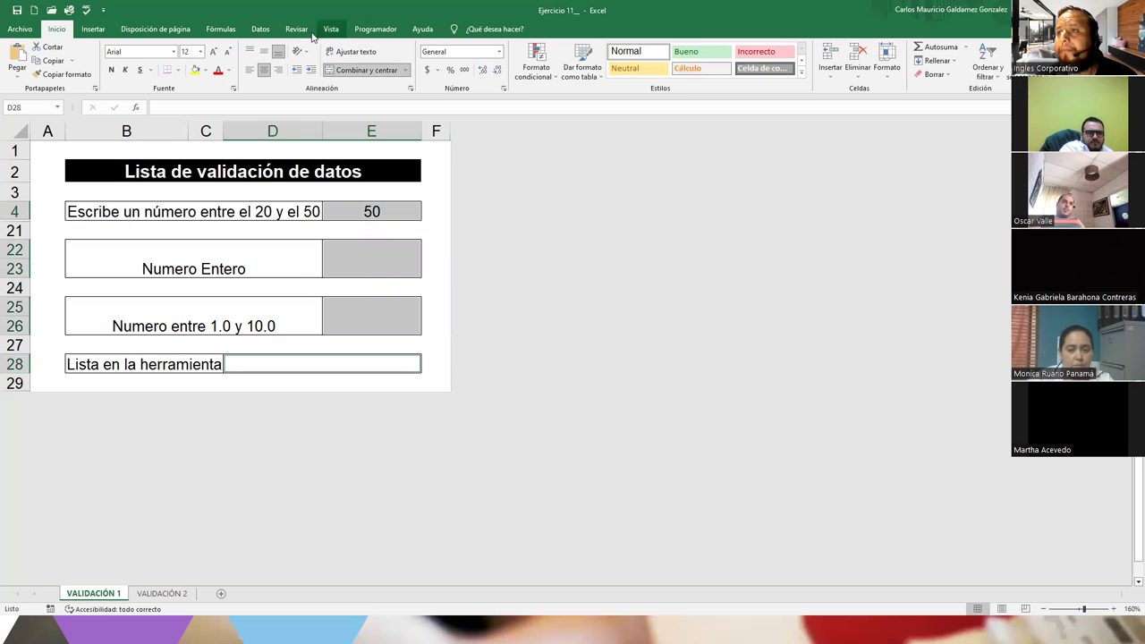
pyautogui.click(299, 29)
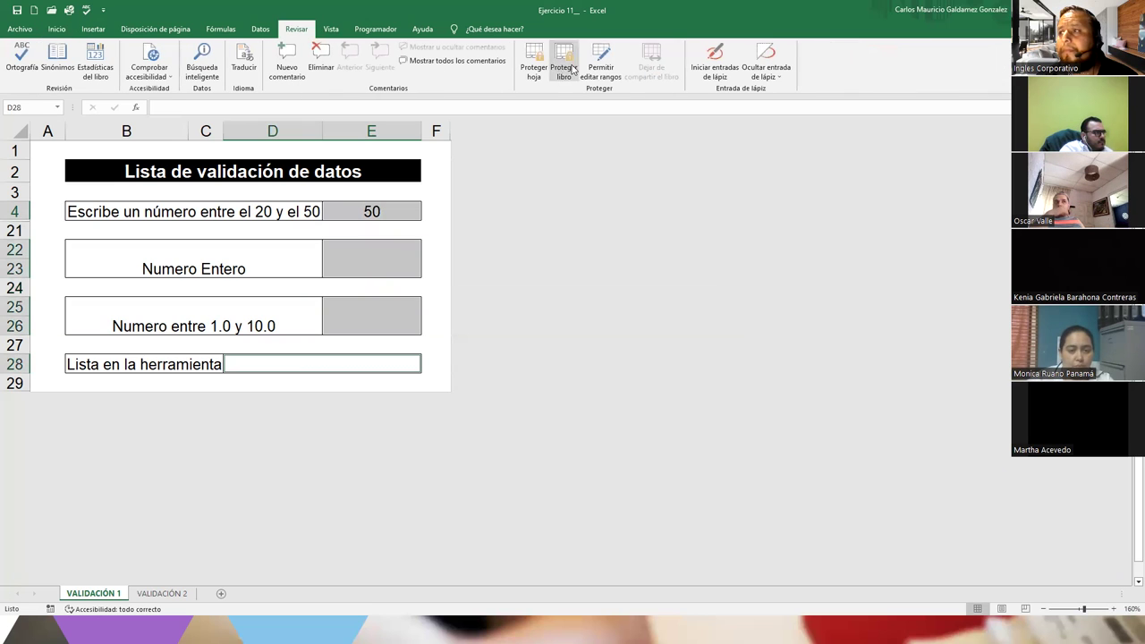
pyautogui.click(332, 30)
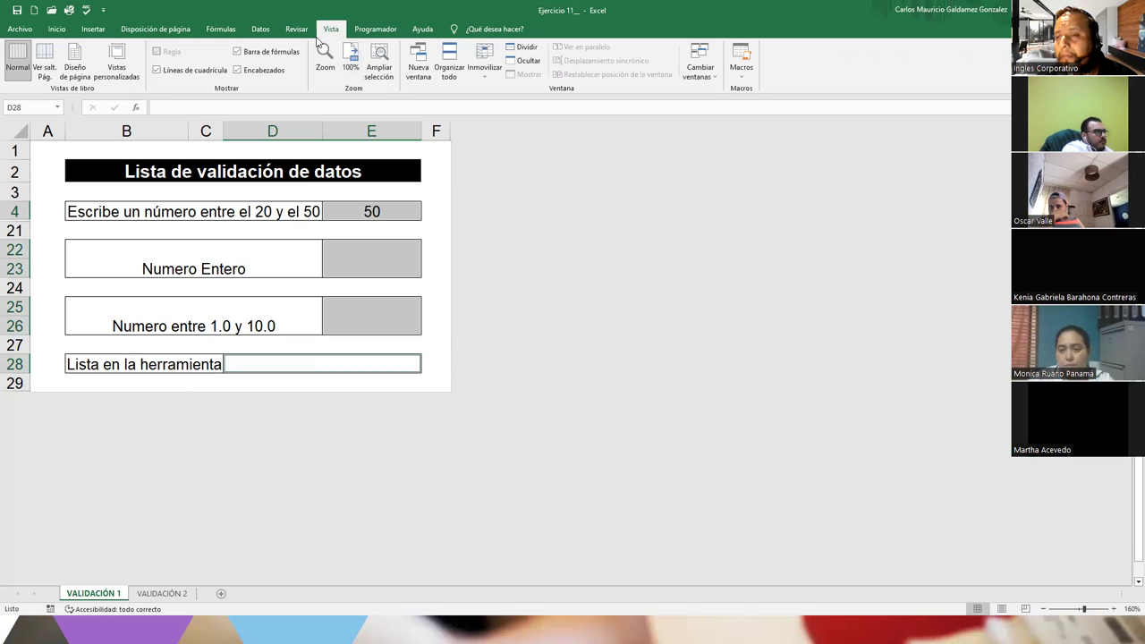
pyautogui.click(296, 29)
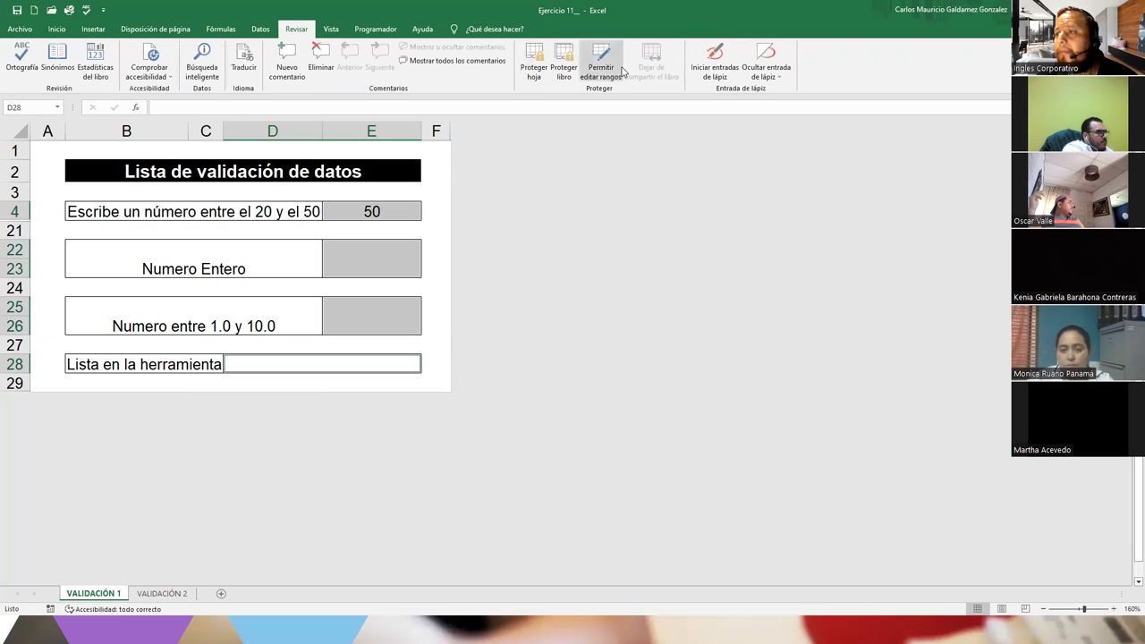
pyautogui.click(260, 29)
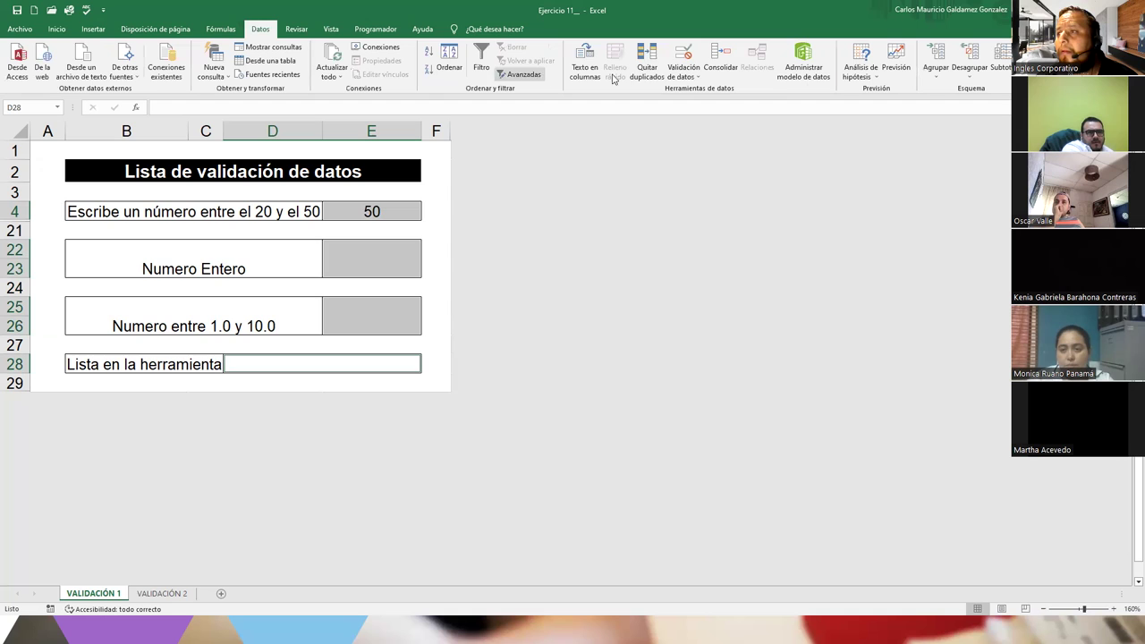
pyautogui.click(683, 76)
pyautogui.click(694, 93)
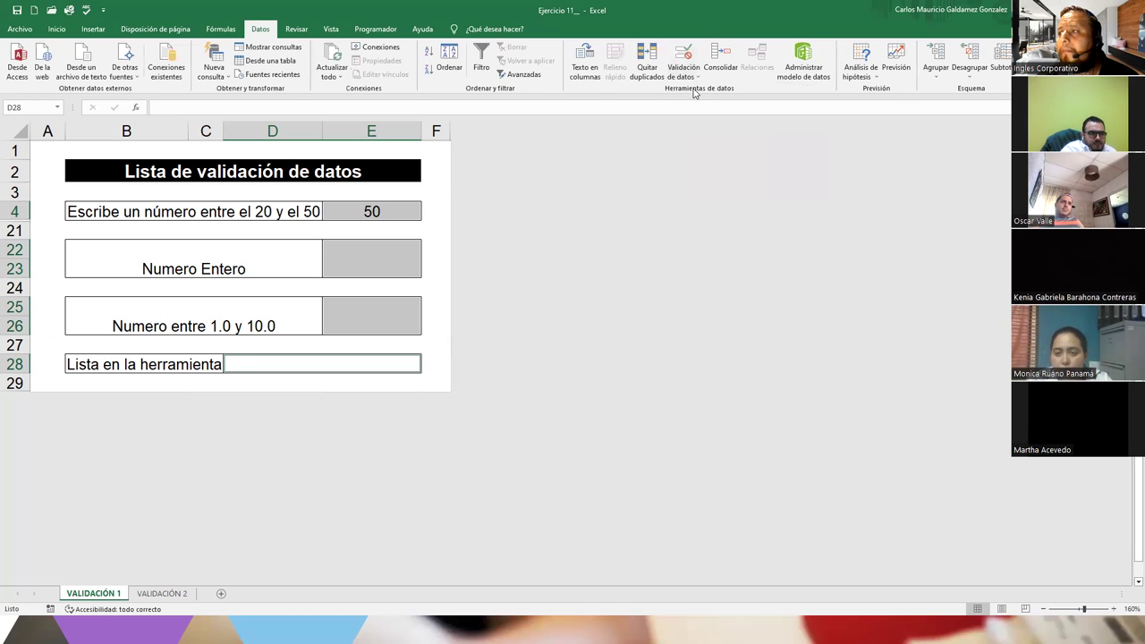
pyautogui.click(547, 350)
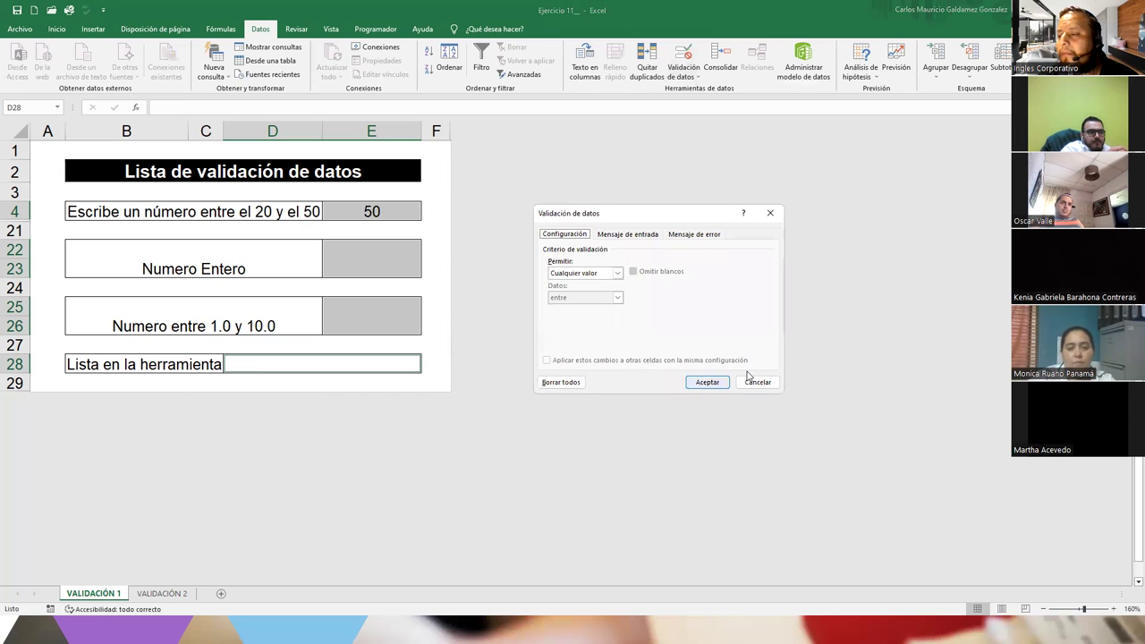
pyautogui.click(564, 383)
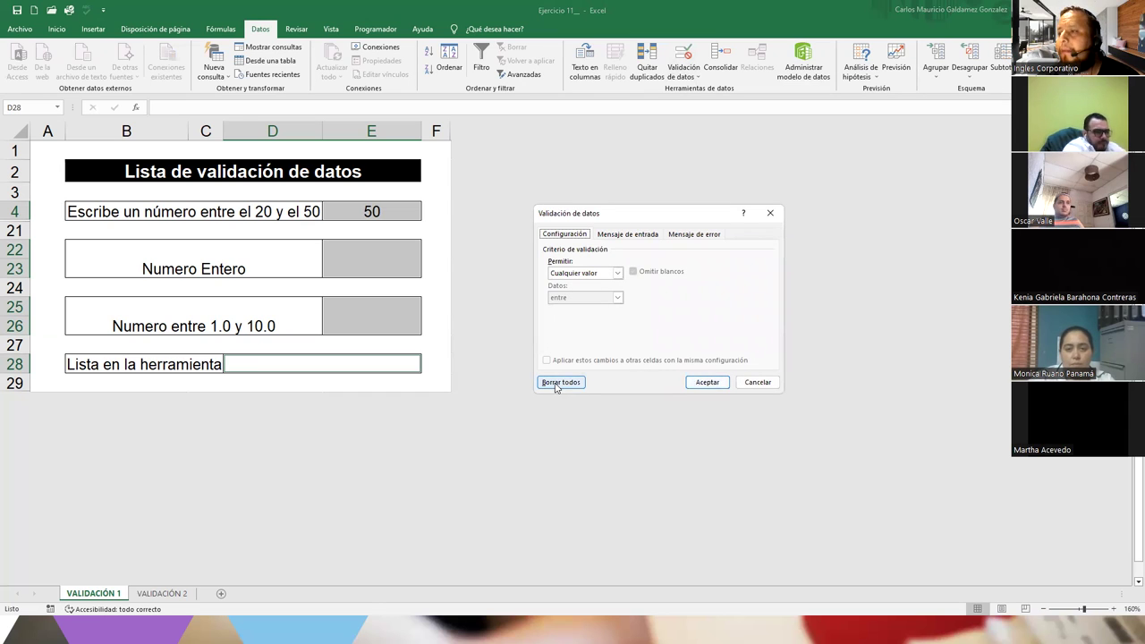
pyautogui.click(708, 383)
# Step: Empty cell E4 and set its data validation to allow "Número entero" with the "entre" condition
pyautogui.click(331, 215)
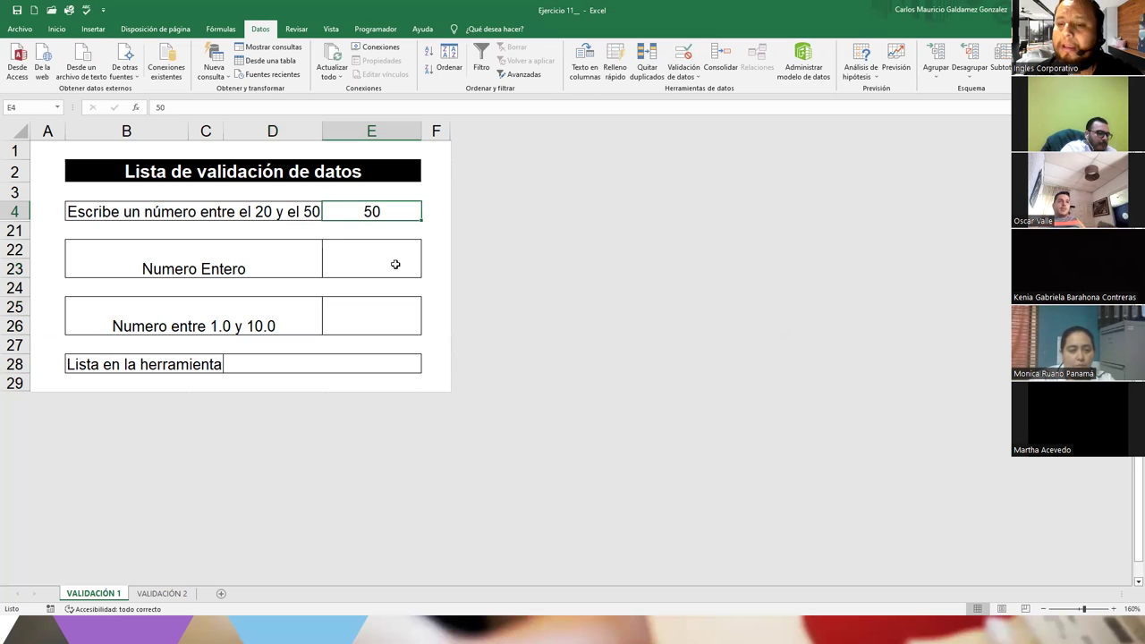
pyautogui.press('Delete')
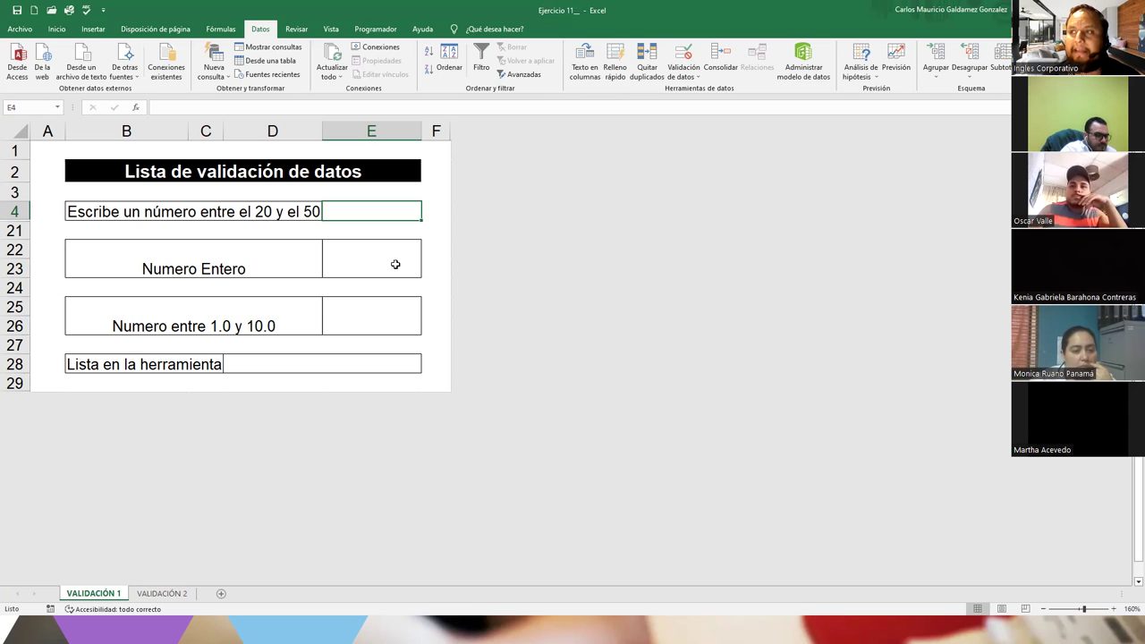
pyautogui.click(685, 55)
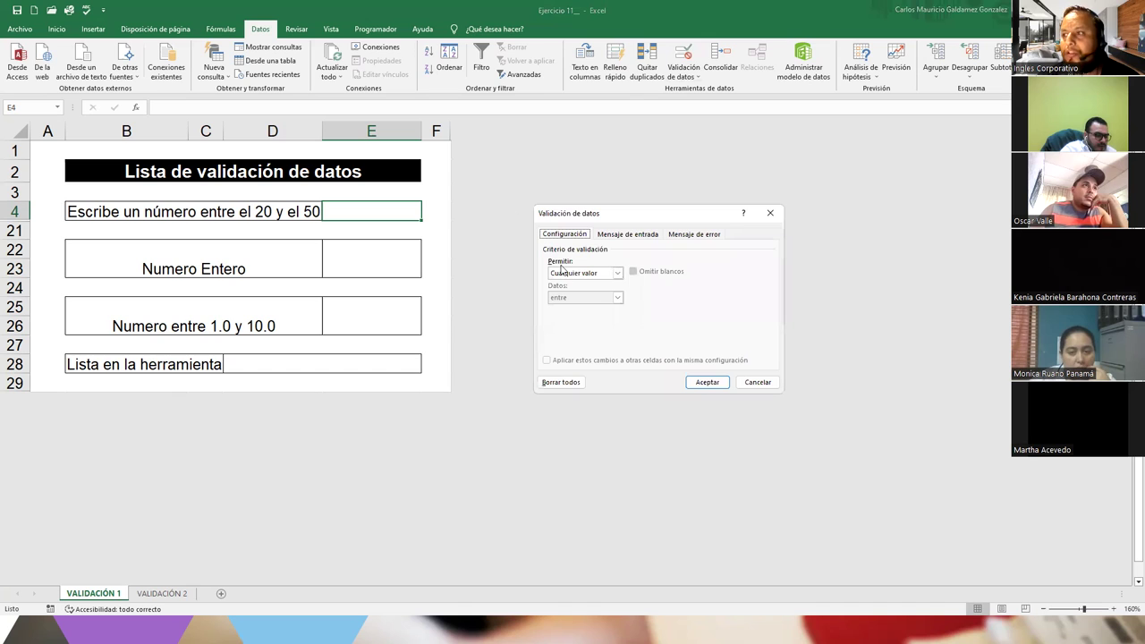
pyautogui.click(617, 273)
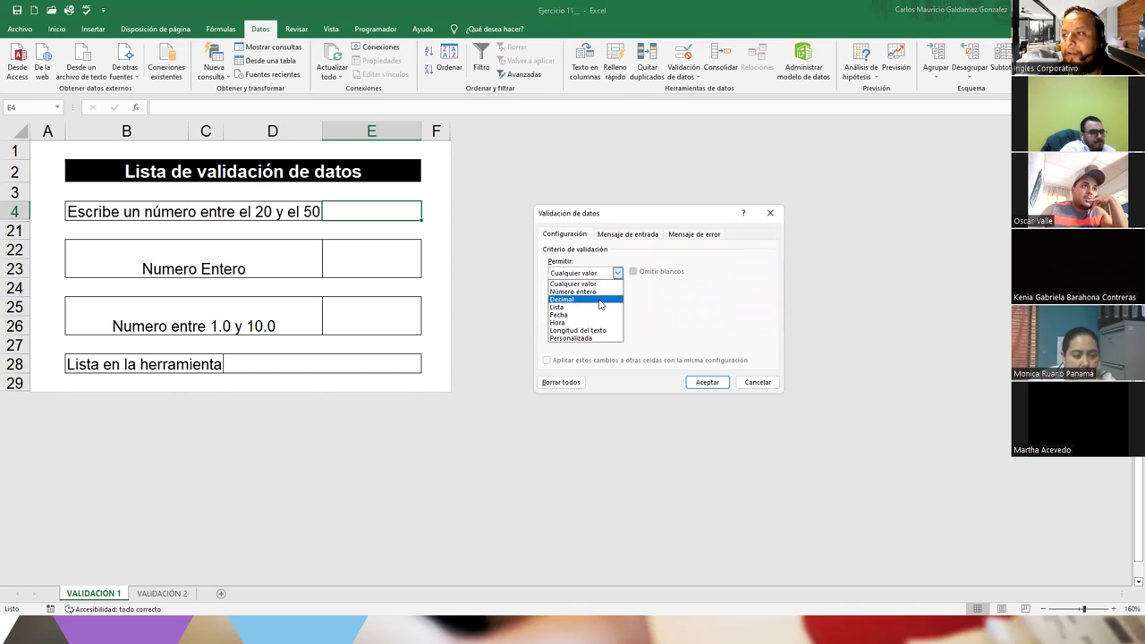
pyautogui.click(595, 292)
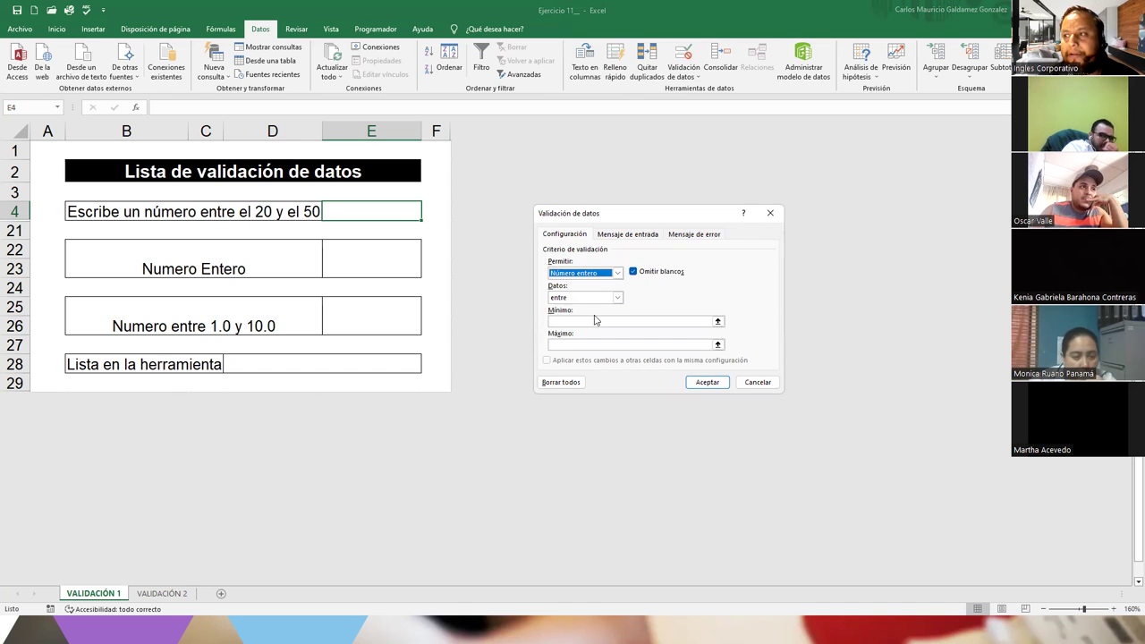
pyautogui.click(577, 297)
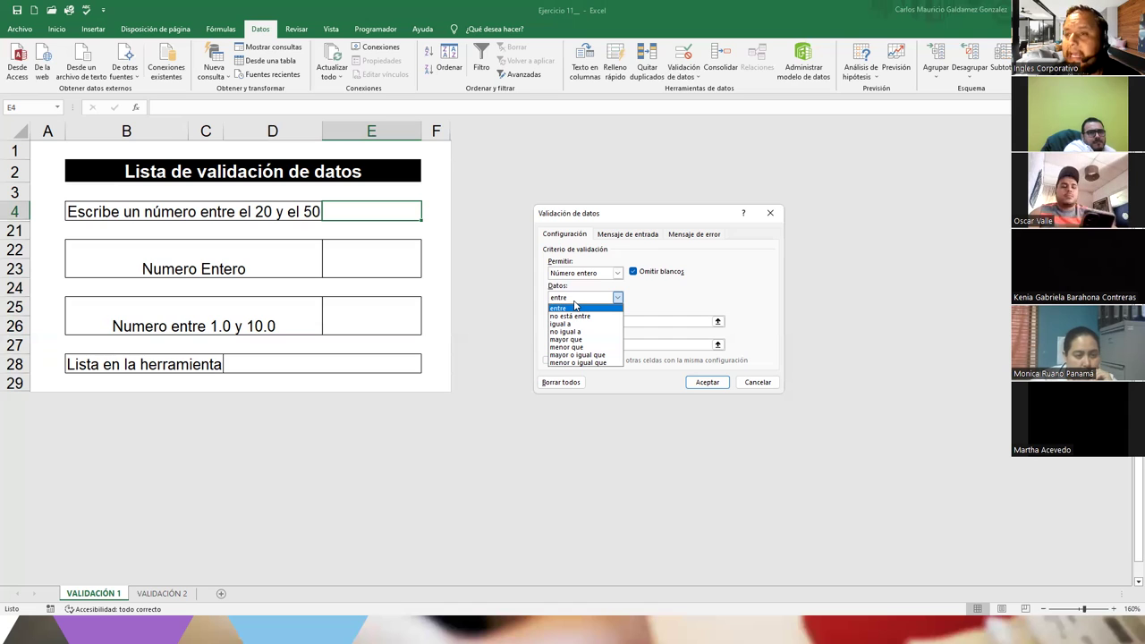
pyautogui.click(576, 309)
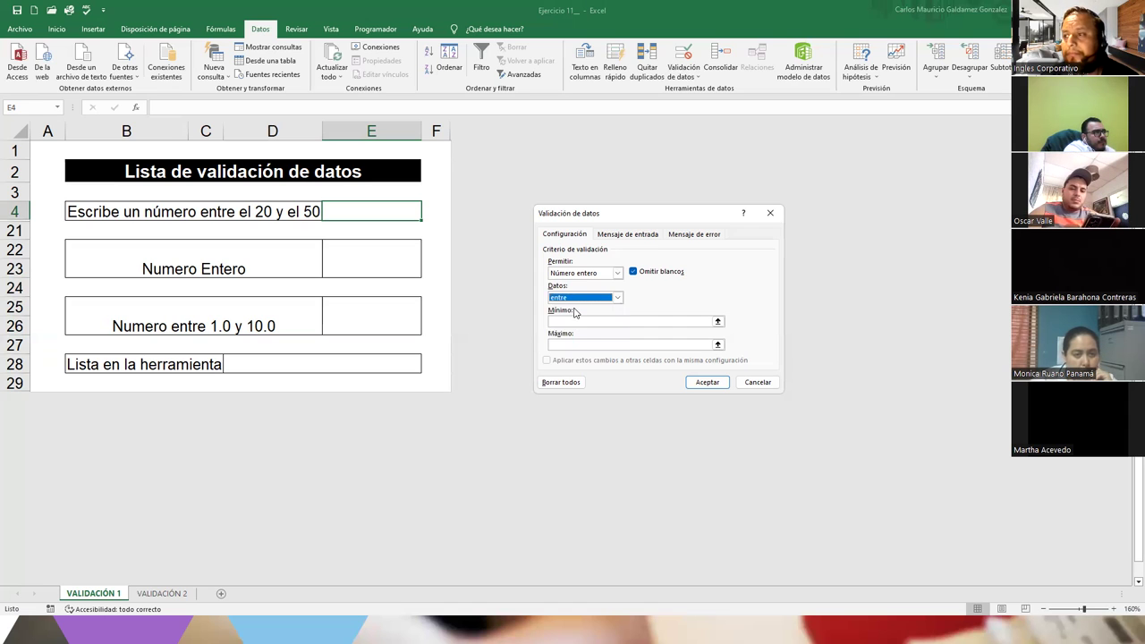
# Step: Set the validation limits of cell E4 to a minimum of 20 and a maximum of 50, and apply the rule
pyautogui.click(564, 322)
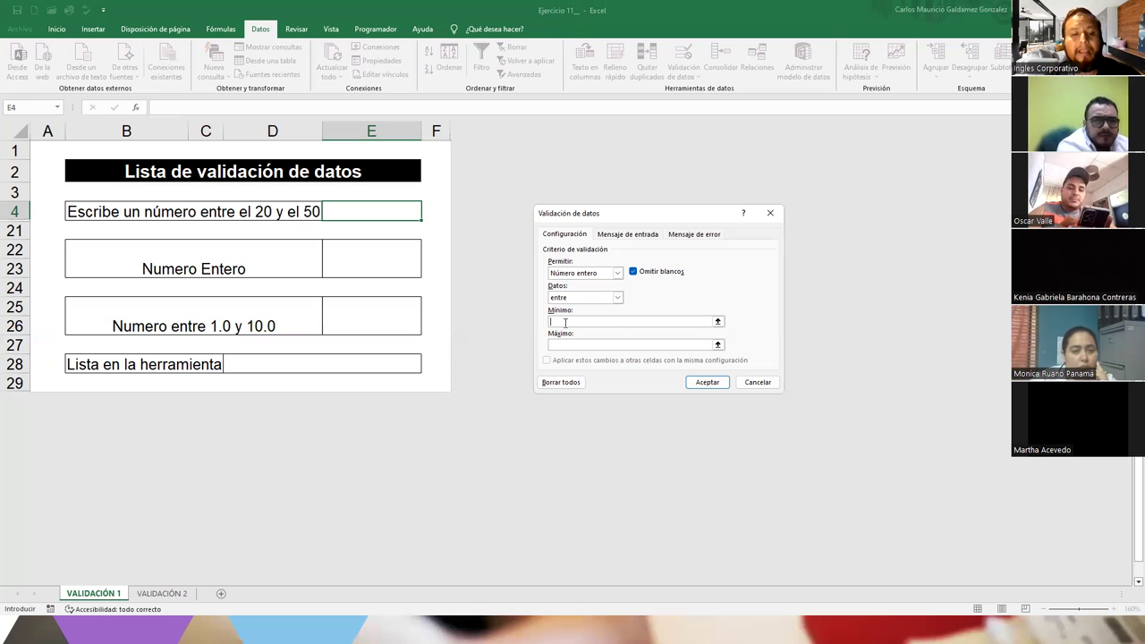
pyautogui.write('20')
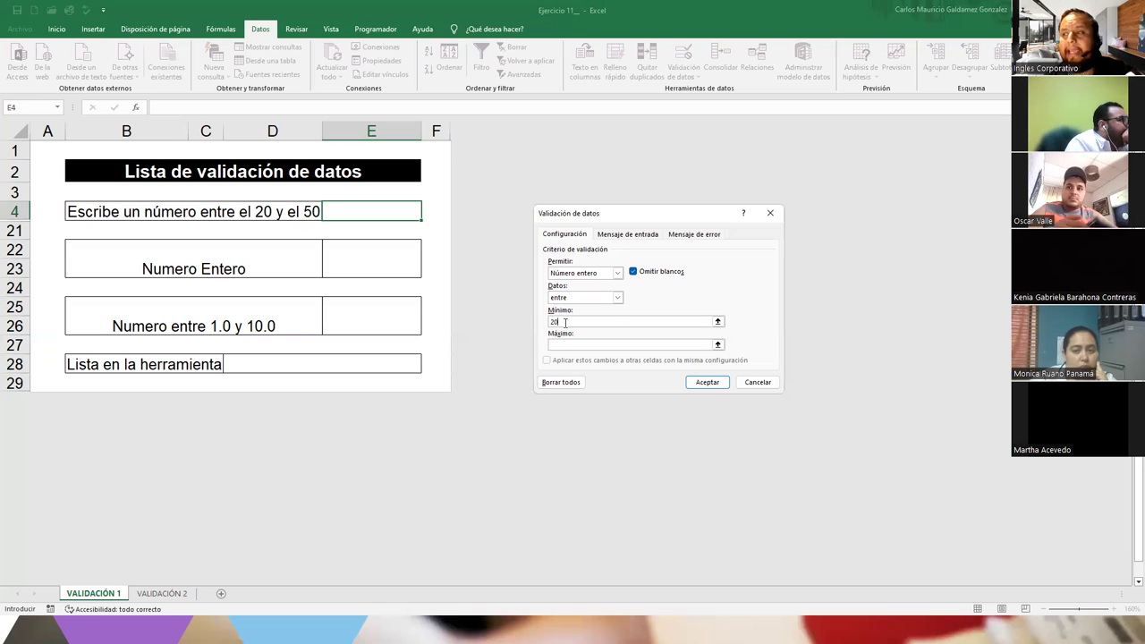
pyautogui.write('5')
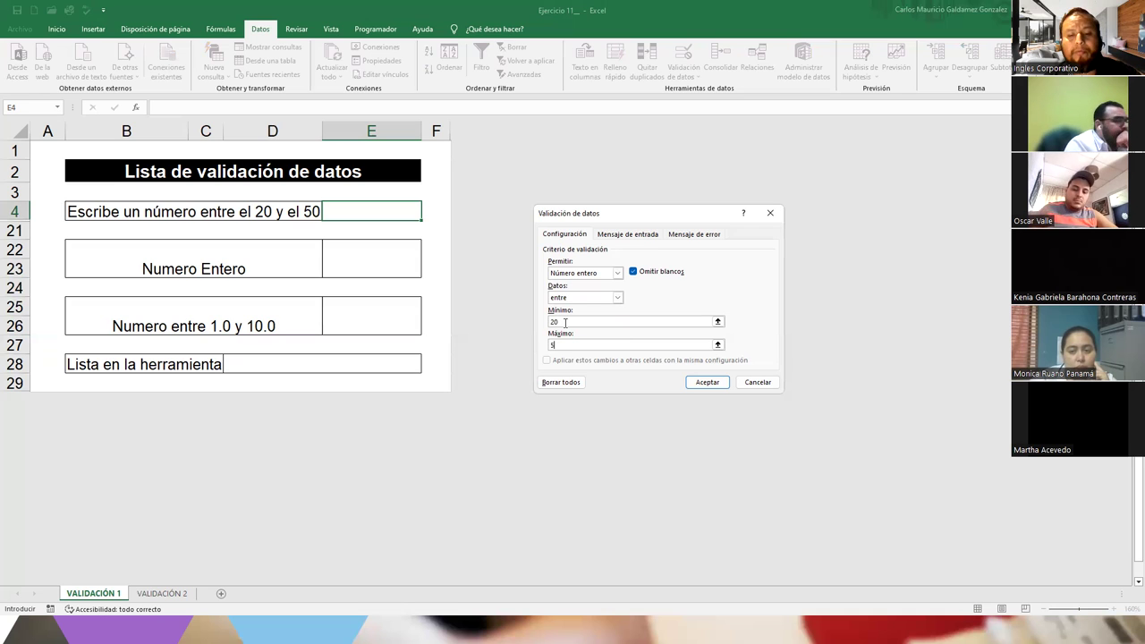
pyautogui.write('0')
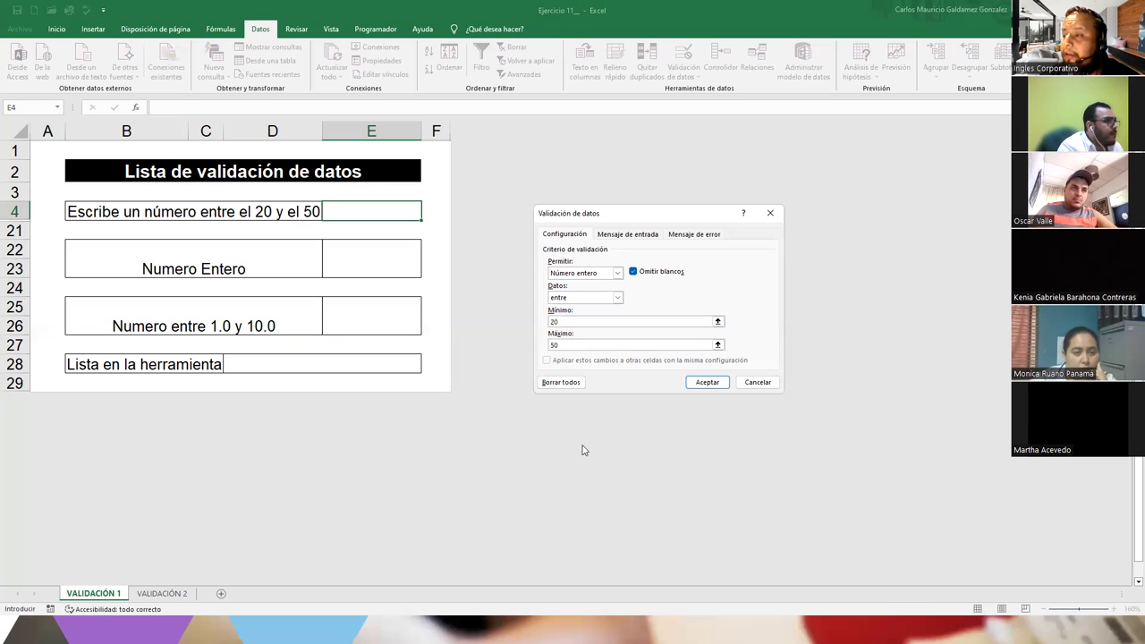
pyautogui.click(707, 385)
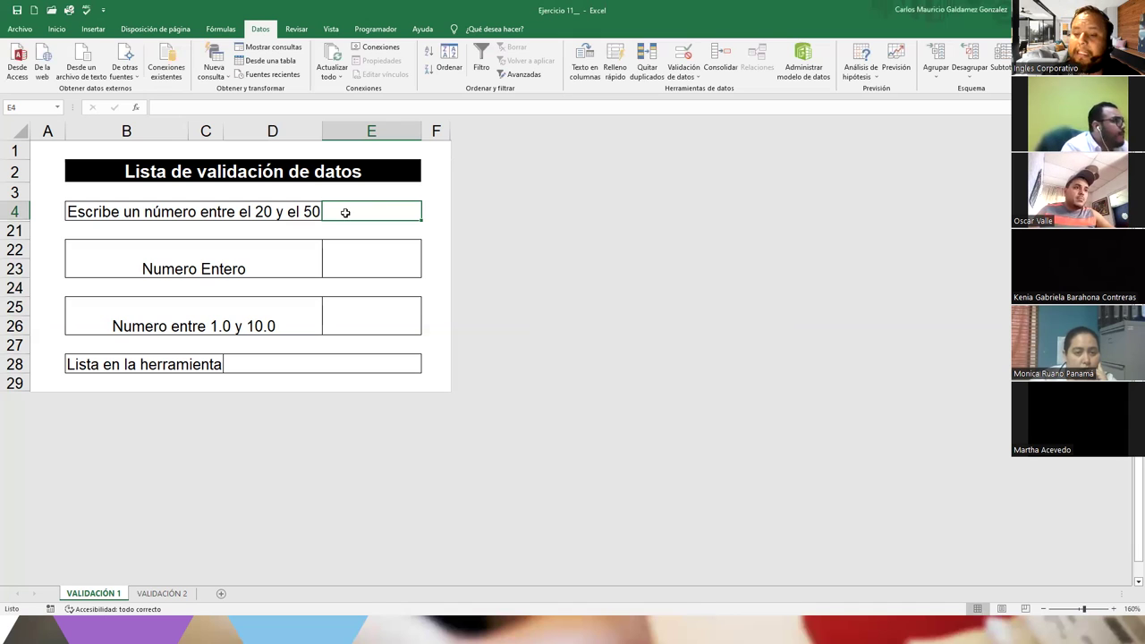
# Step: Test the validation of cell E4 by trying to enter 100 and 890, discarding the entry
pyautogui.write('1')
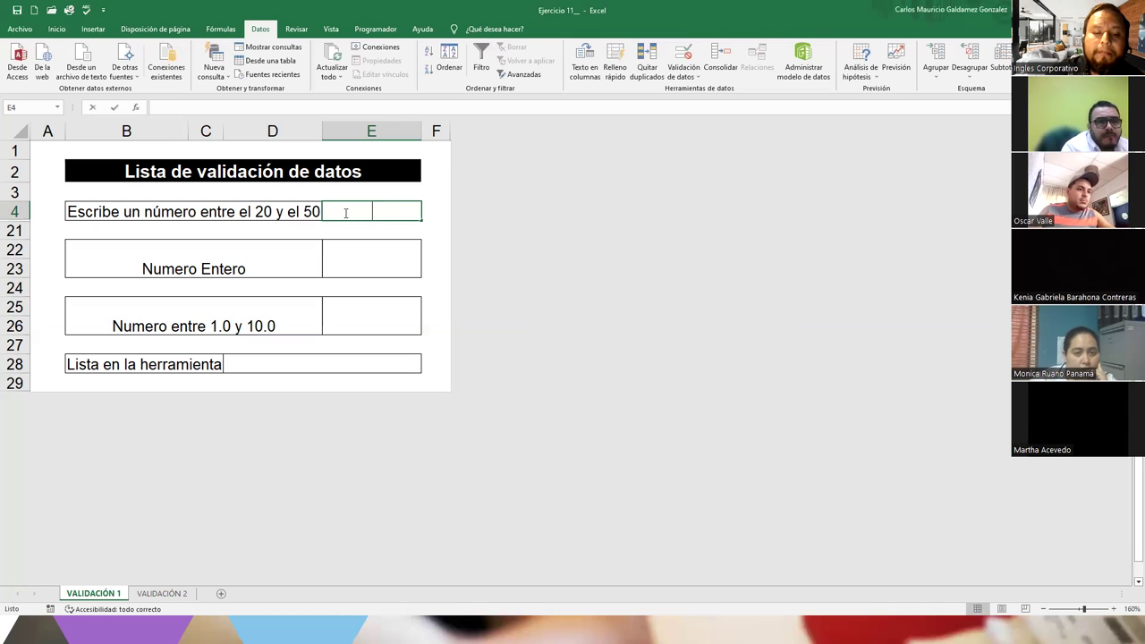
pyautogui.write('00')
pyautogui.press('Return')
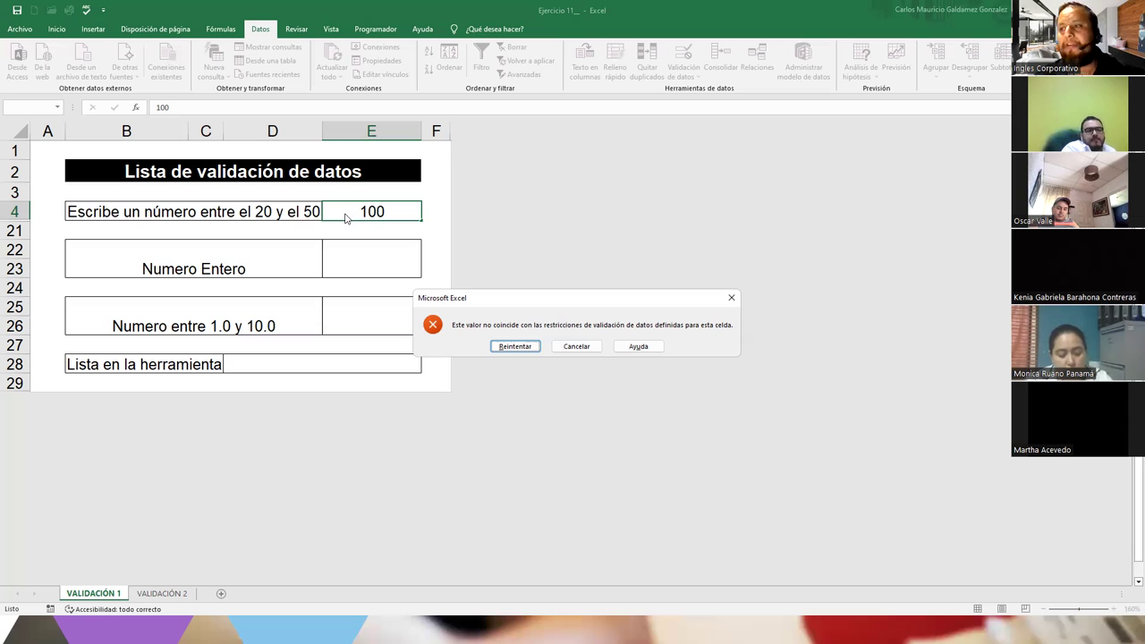
pyautogui.click(514, 347)
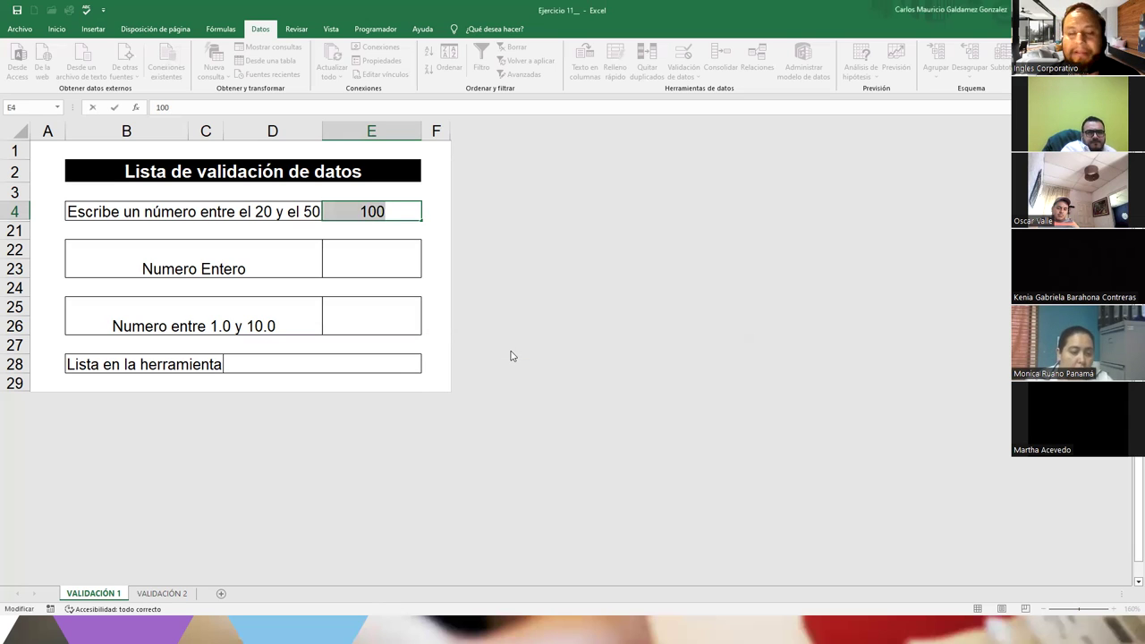
pyautogui.write('890')
pyautogui.press('Return')
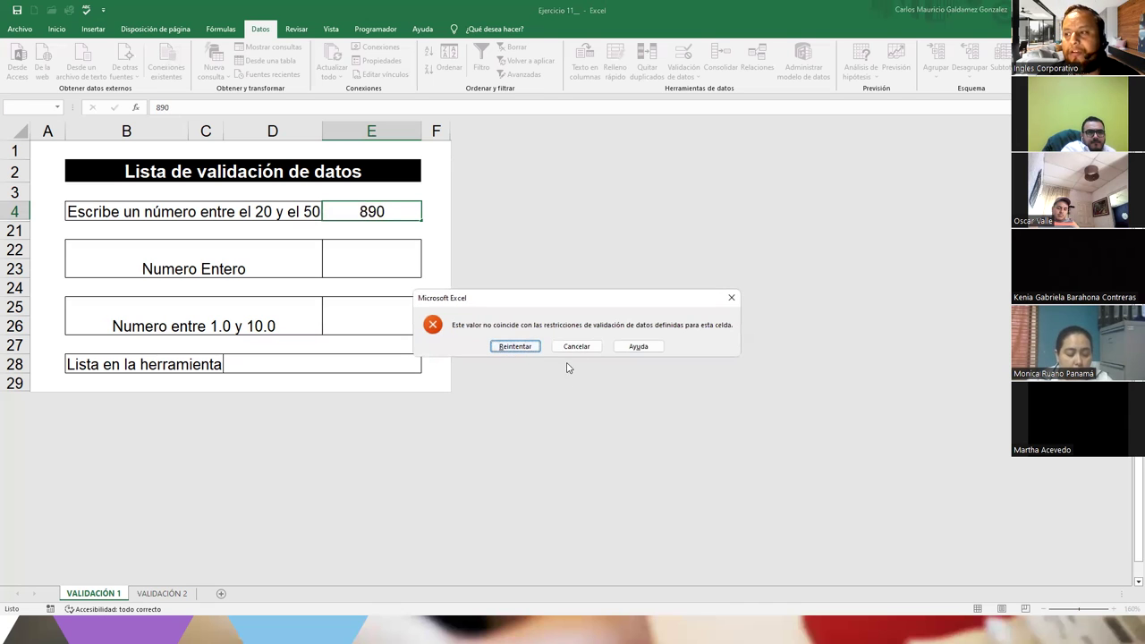
pyautogui.click(573, 347)
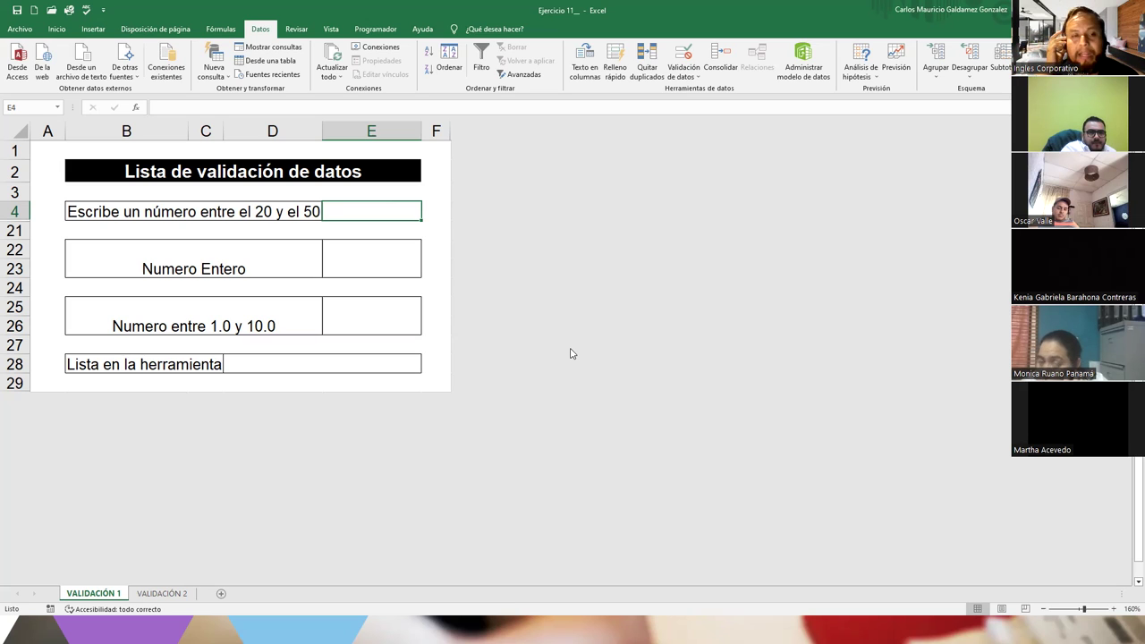
# Step: Test both limits of cell E4 by entering 20 and replacing it with 50
pyautogui.write('20')
pyautogui.press('Return')
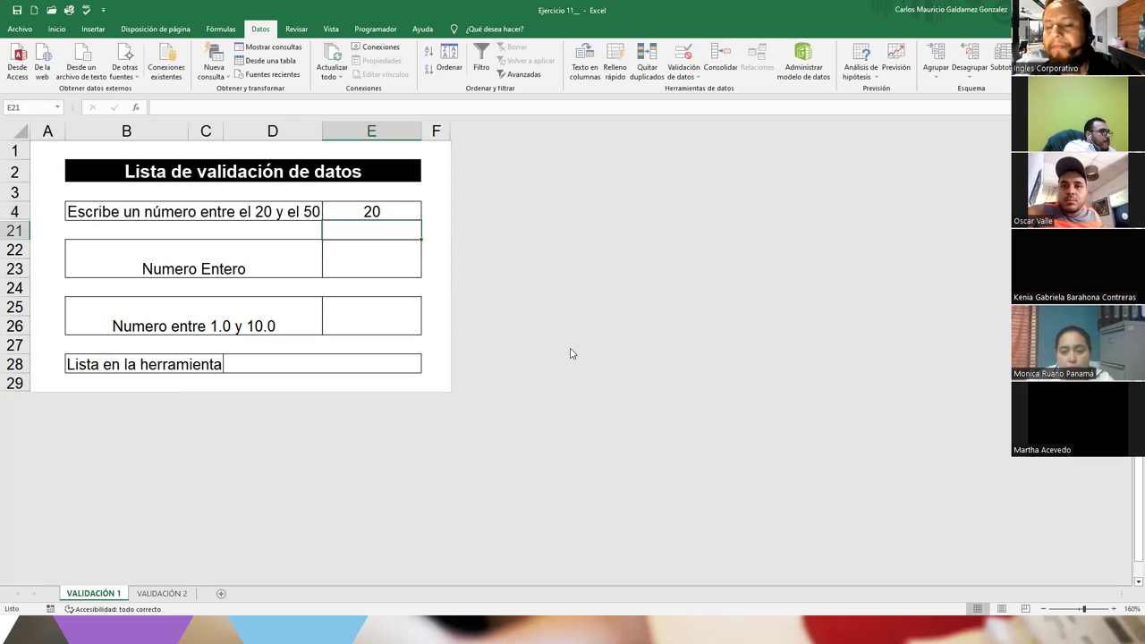
pyautogui.press('Up')
pyautogui.write('50')
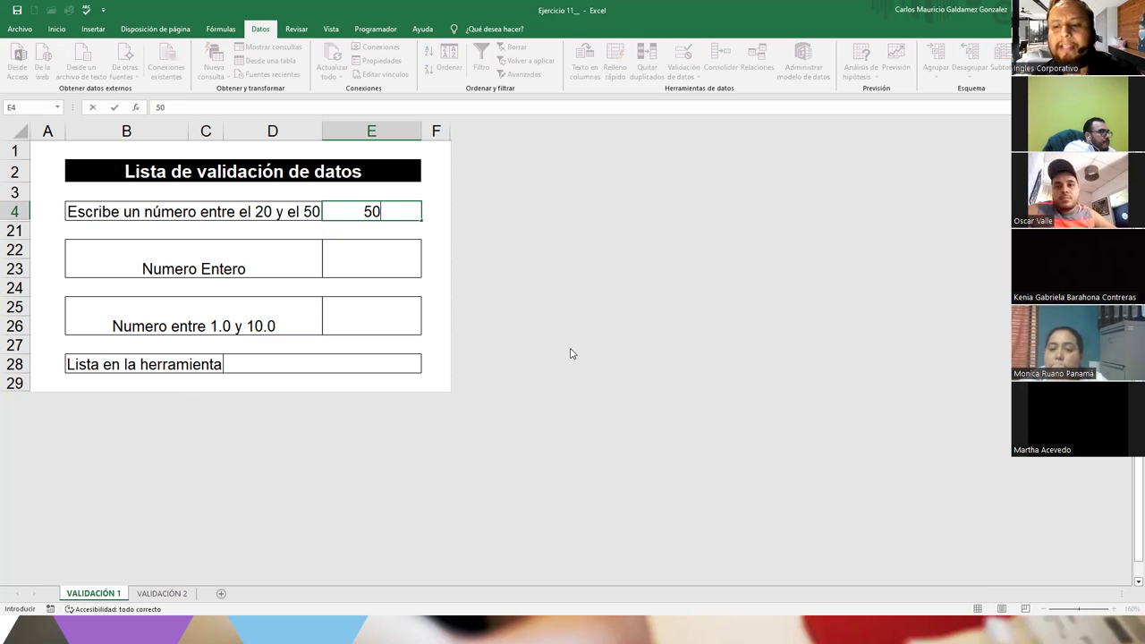
pyautogui.press('Return')
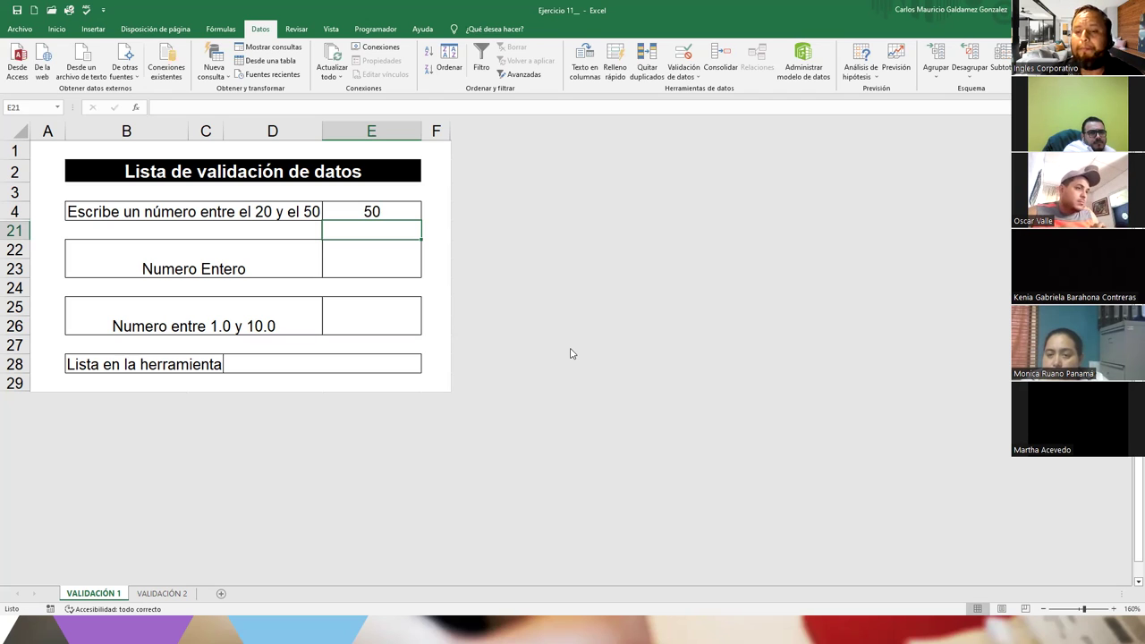
pyautogui.press('Down')
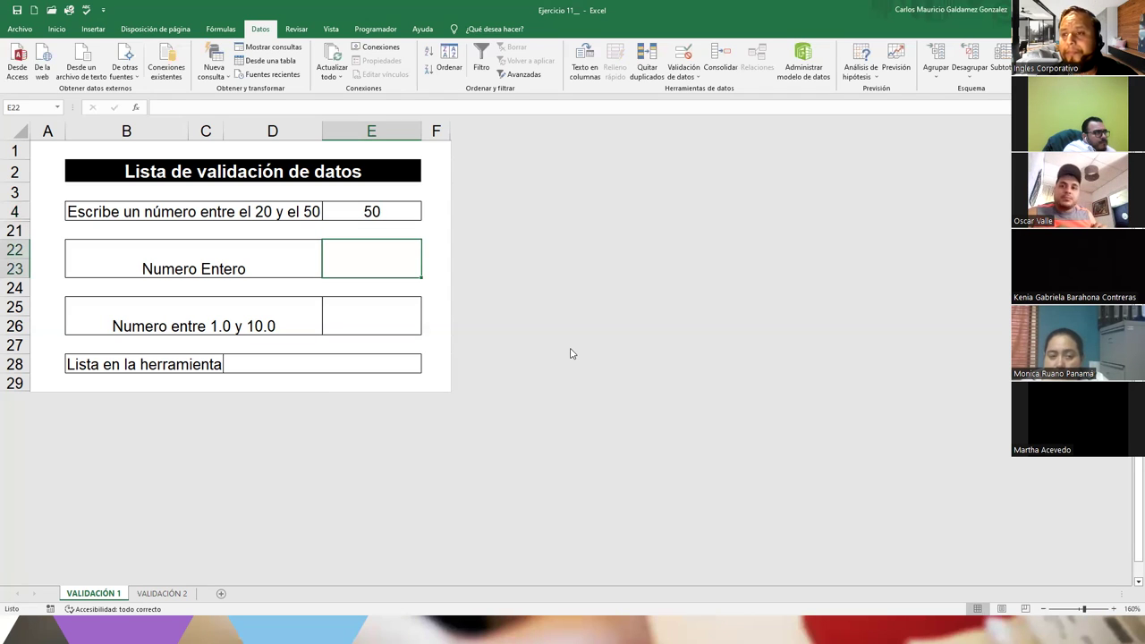
pyautogui.click(224, 269)
pyautogui.rightClick(227, 273)
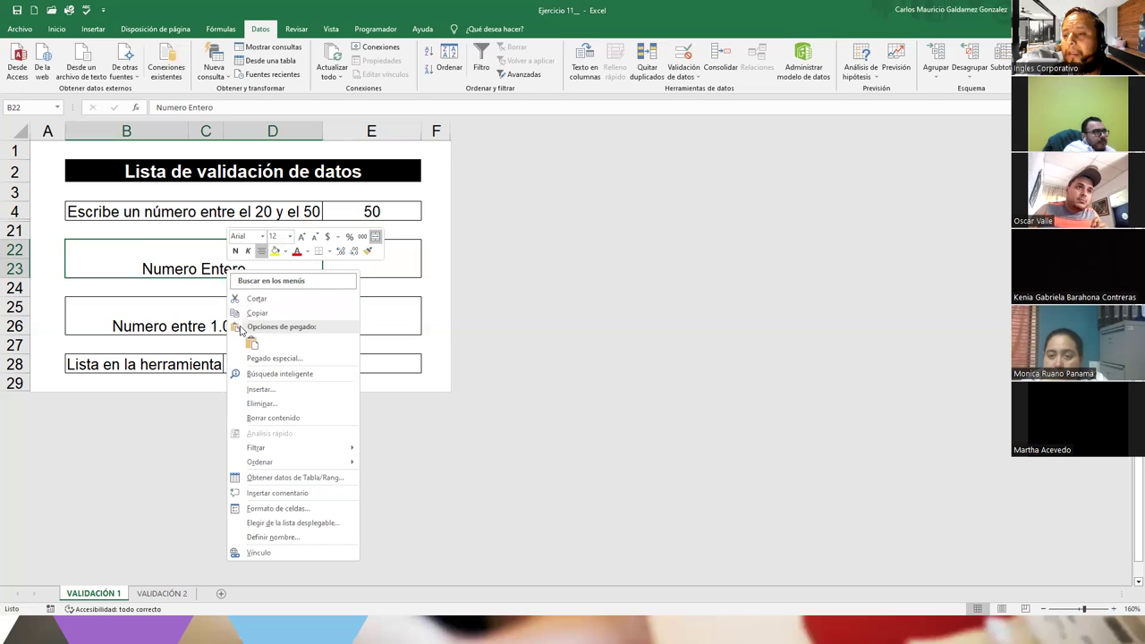
pyautogui.click(185, 250)
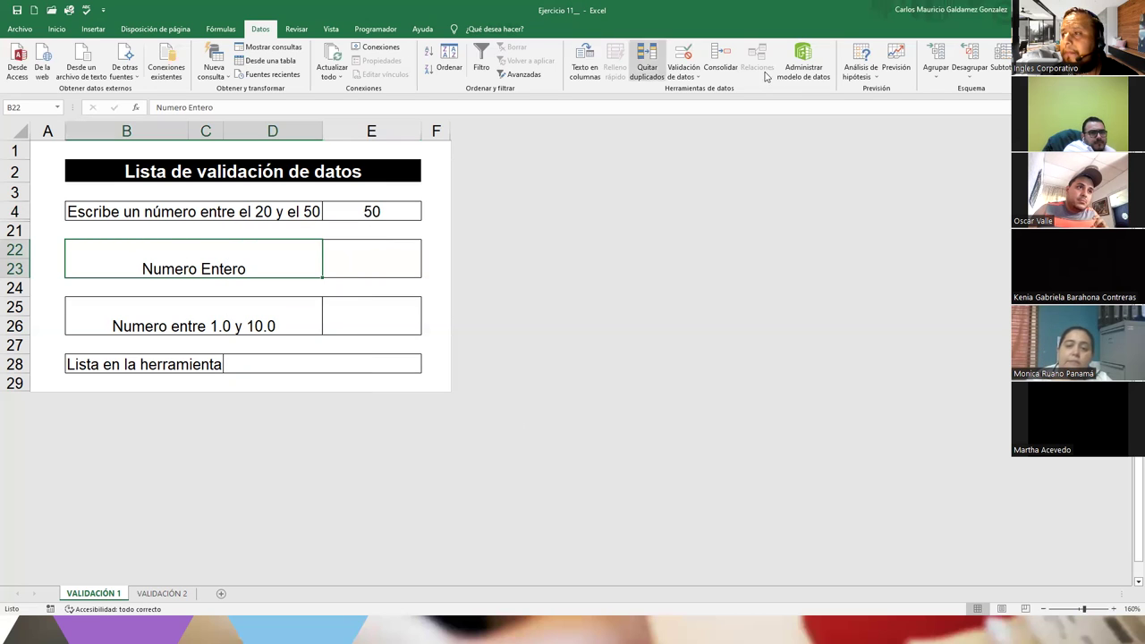
pyautogui.click(687, 58)
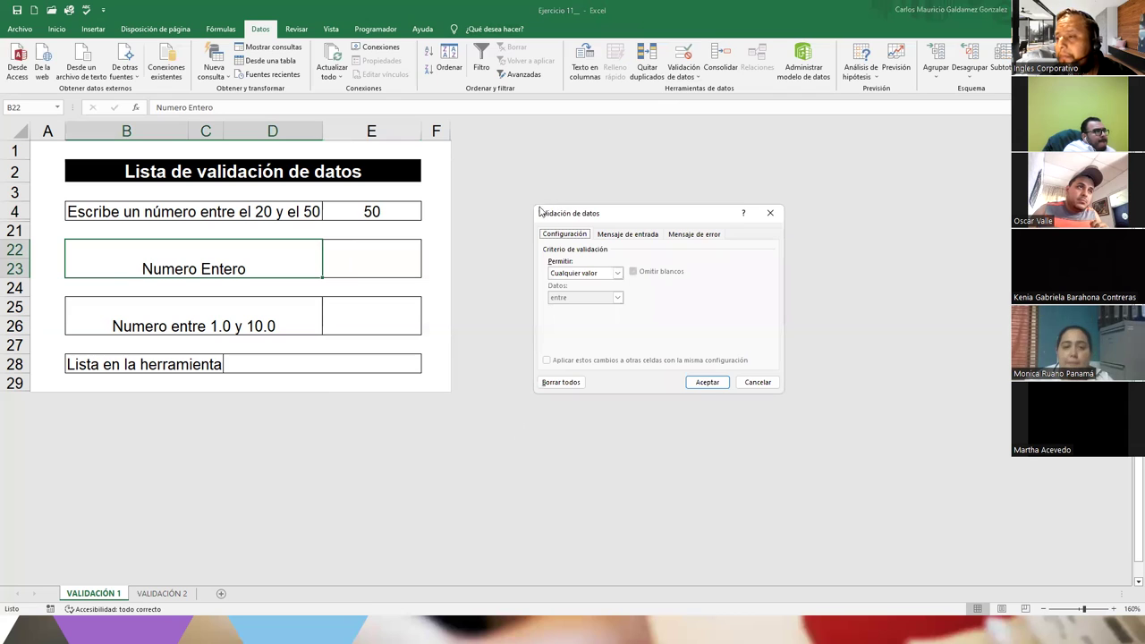
pyautogui.click(750, 382)
pyautogui.click(327, 310)
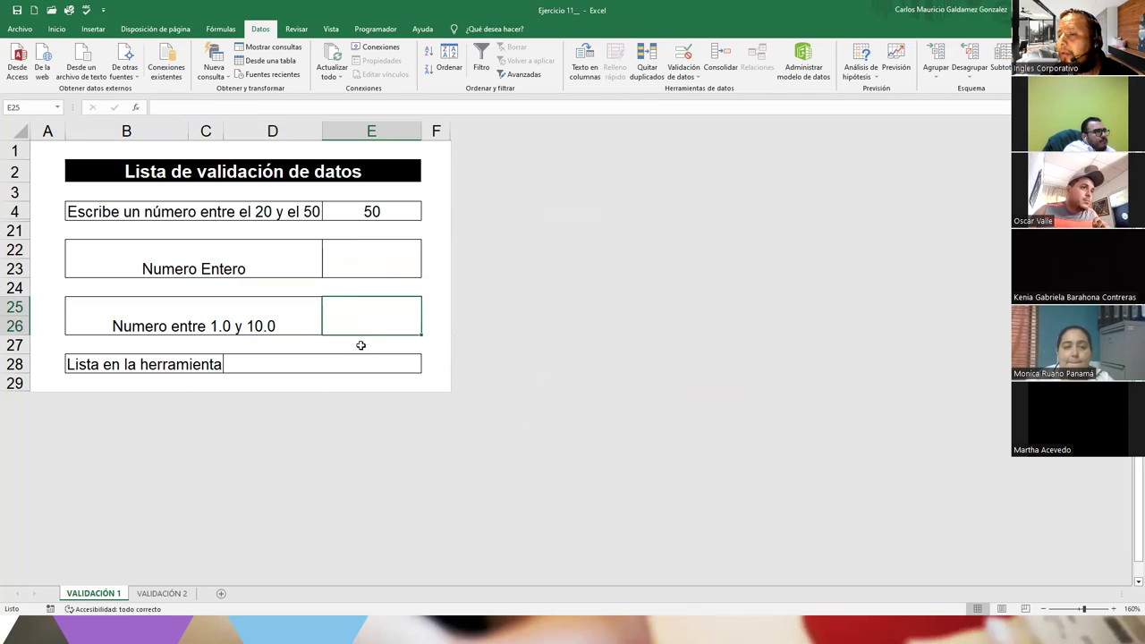
pyautogui.click(192, 255)
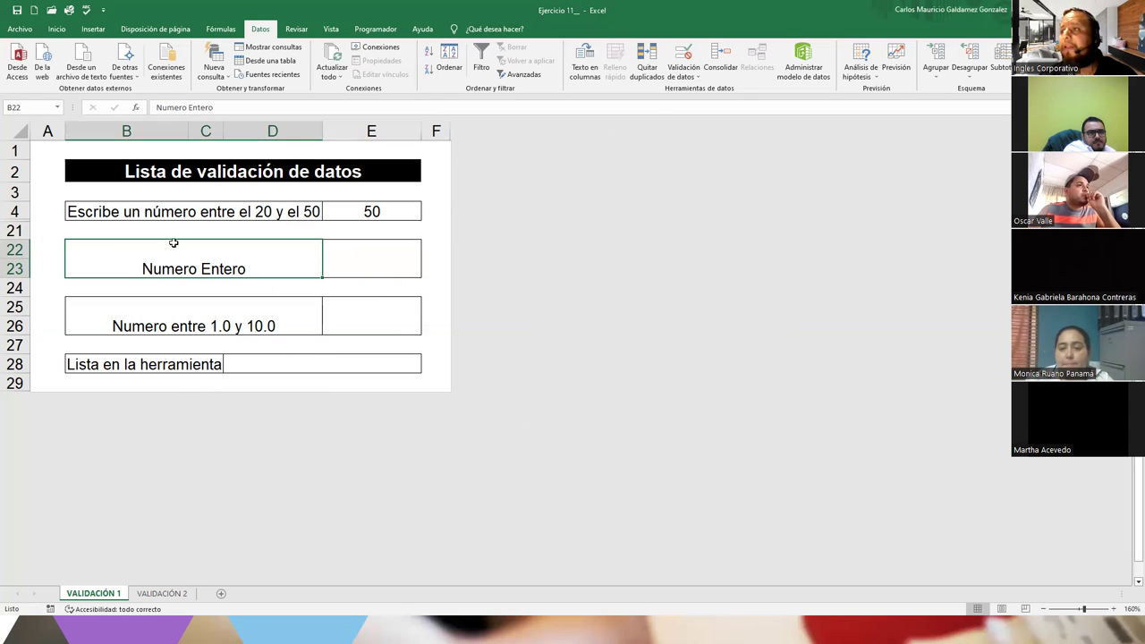
pyautogui.click(677, 57)
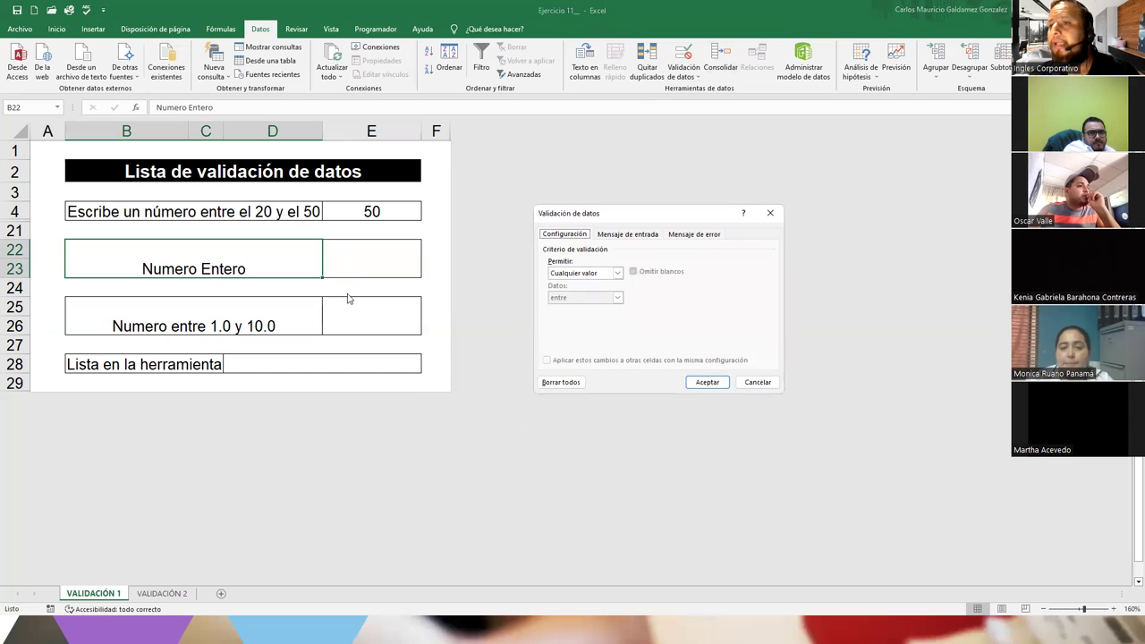
pyautogui.click(589, 274)
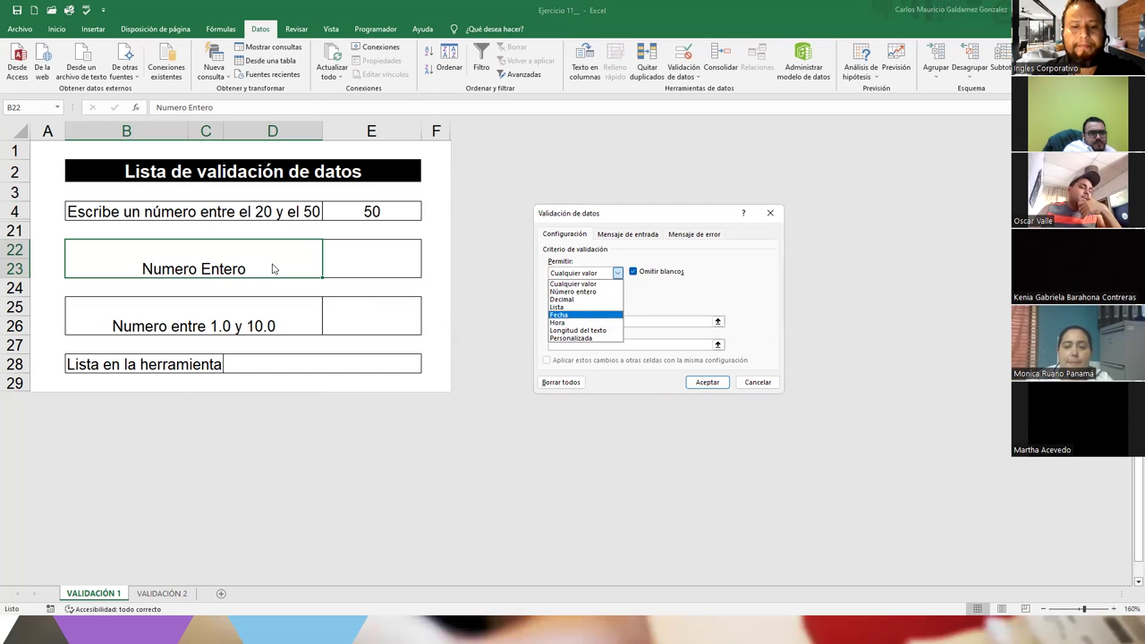
pyautogui.press('Escape')
pyautogui.press('Escape')
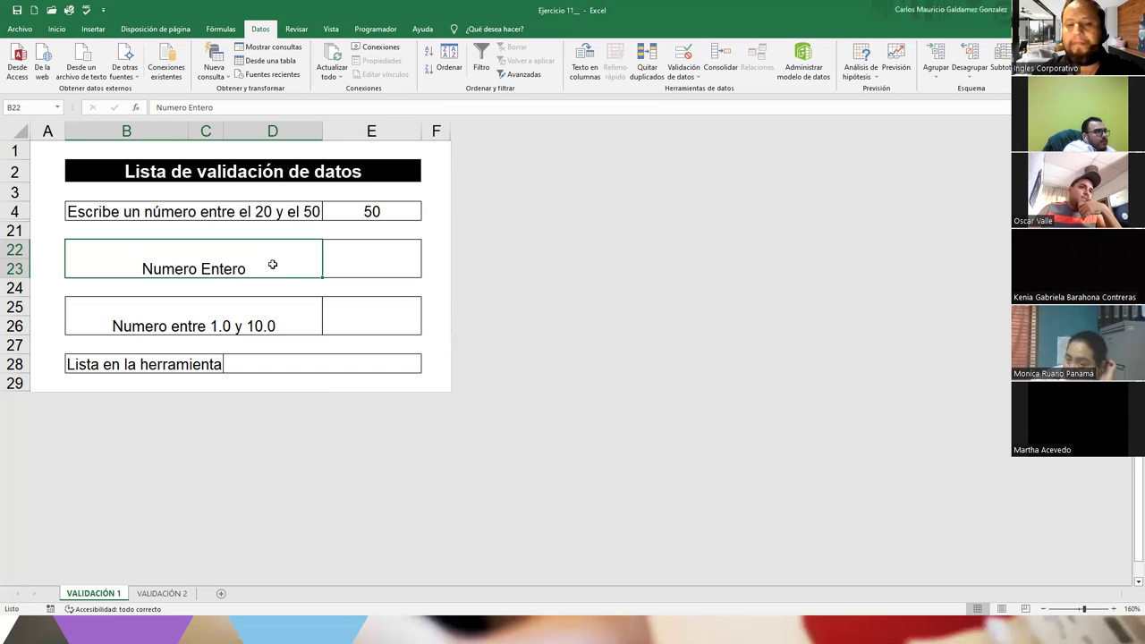
# Step: Replace the "Numero Entero" label in B22 with "Fecha entre 10 01 de ene de 2022 al 31 de enero de 2023"
pyautogui.write('Fecha e')
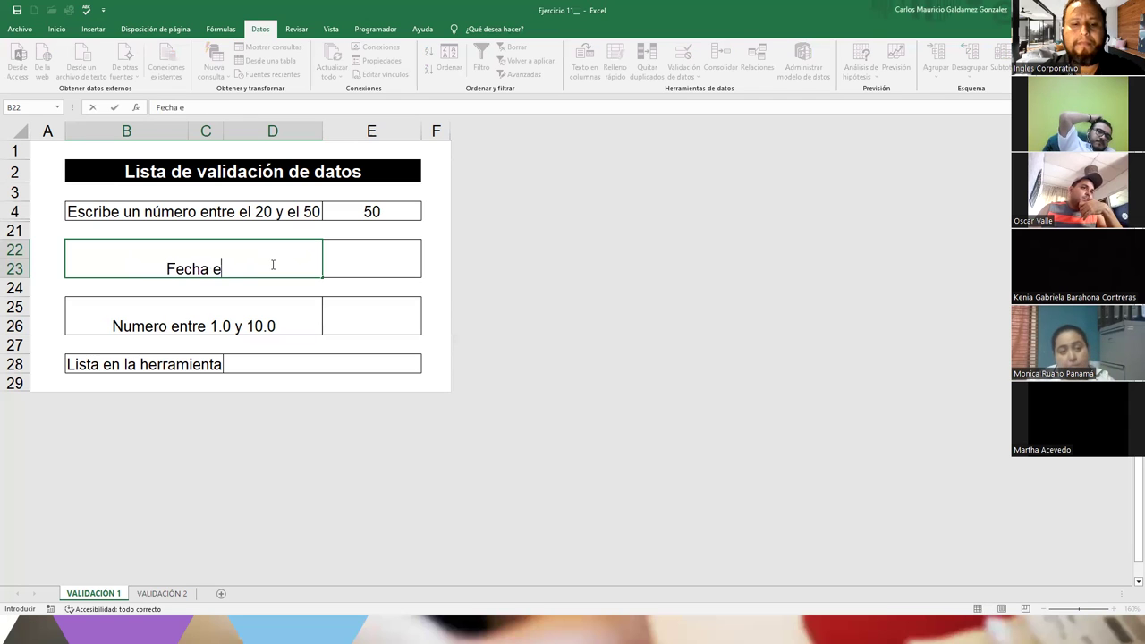
pyautogui.write('ntre 10 01 de')
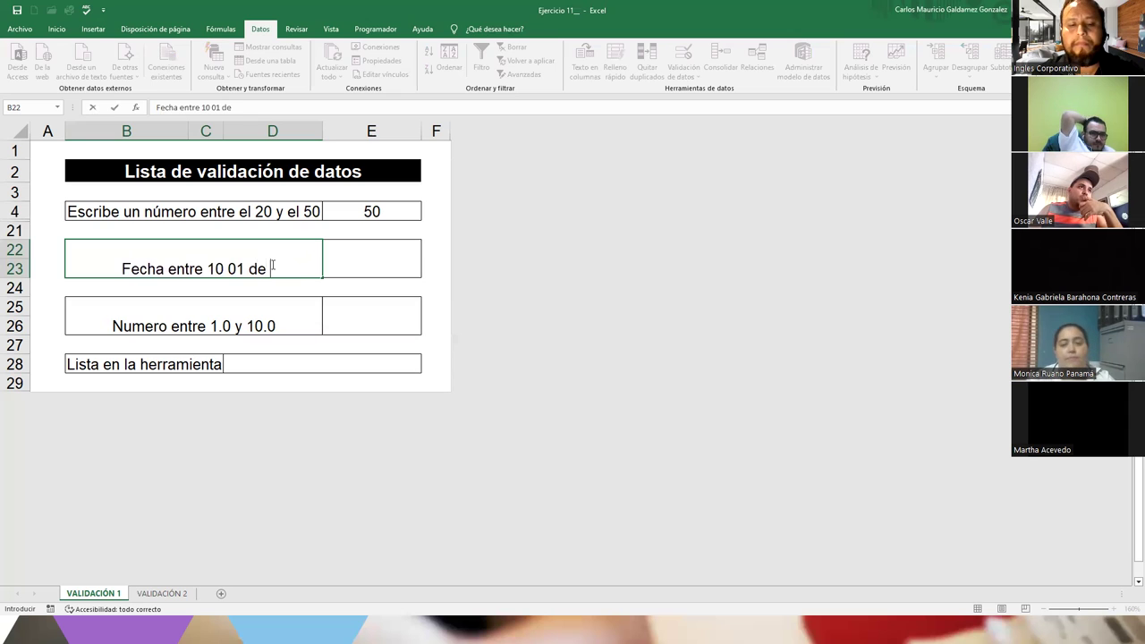
pyautogui.write(' ene a')
pyautogui.press('BackSpace')
pyautogui.write('de 2022')
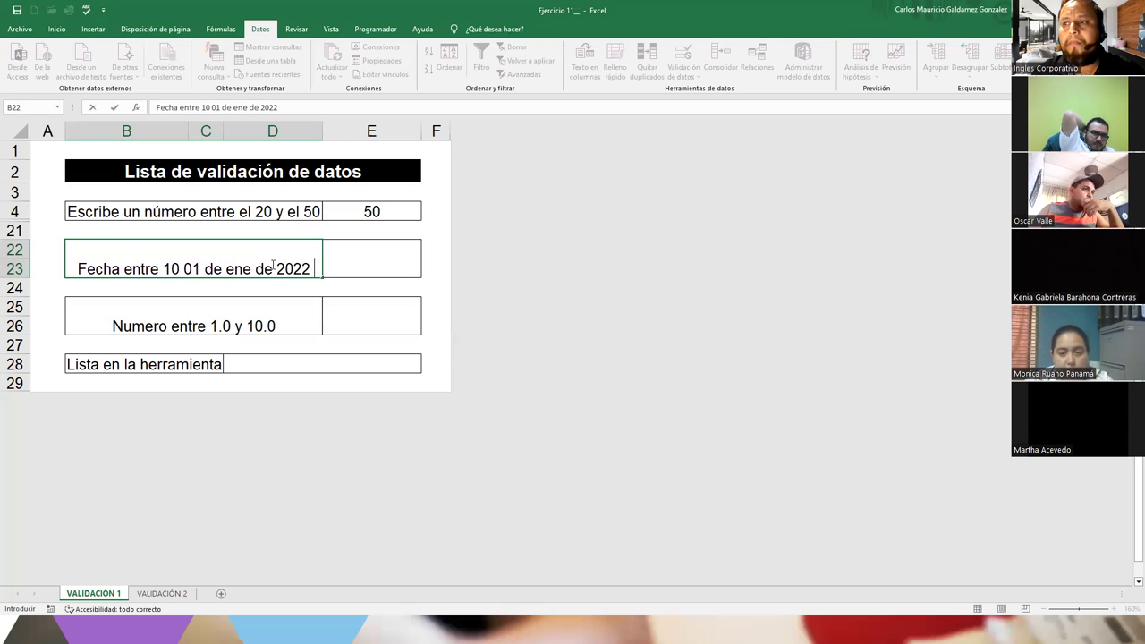
pyautogui.write(' a')
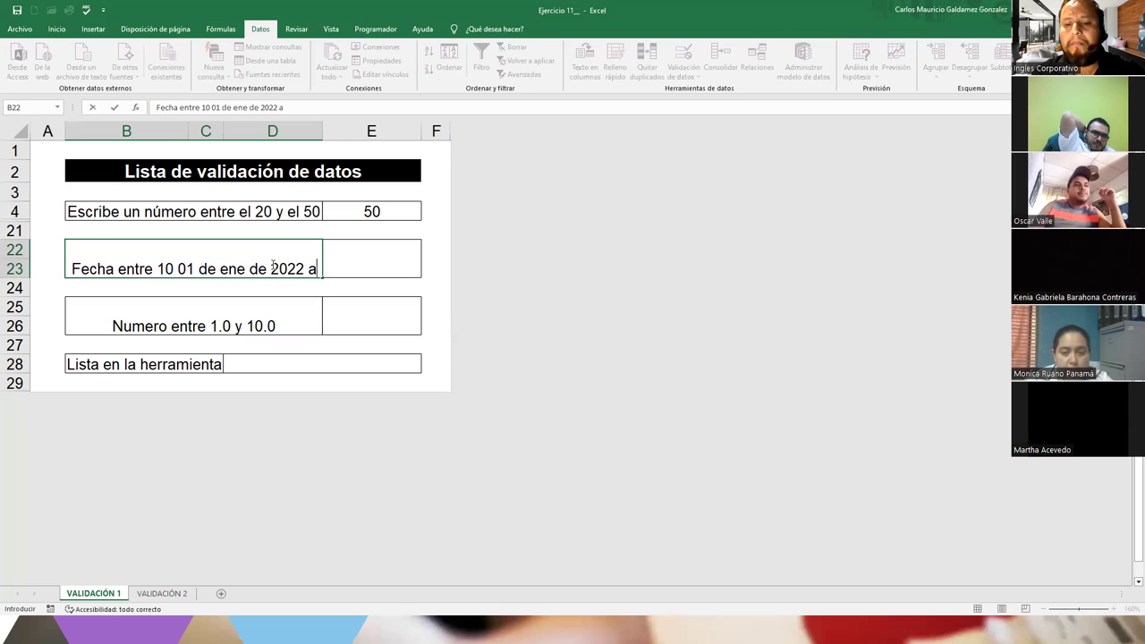
pyautogui.write('l')
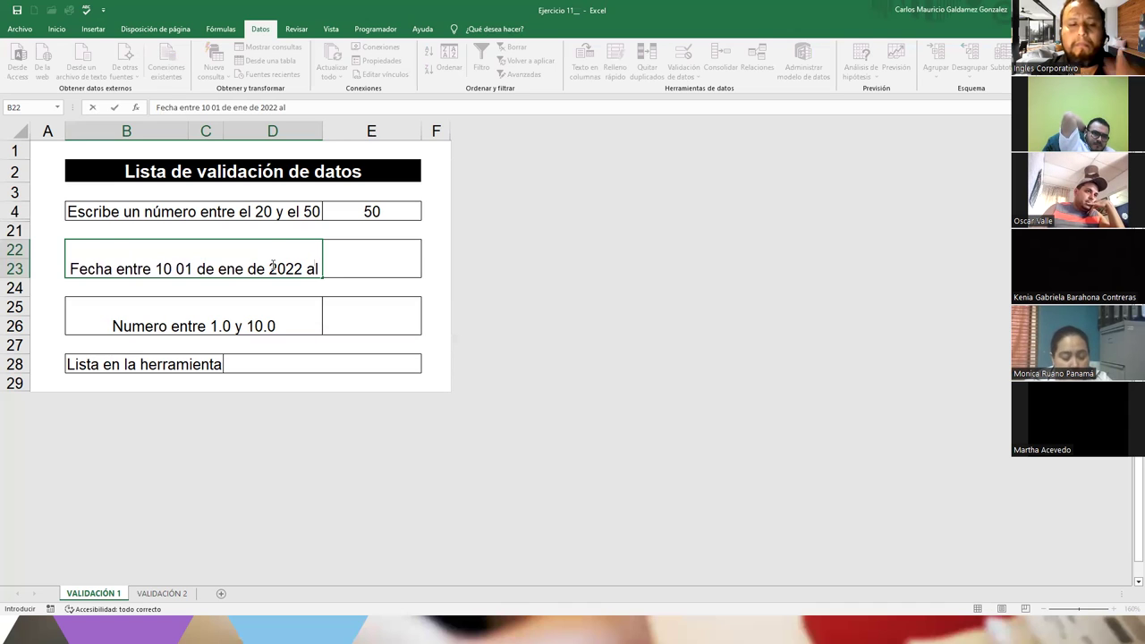
pyautogui.write(' 31 de enero de 2023')
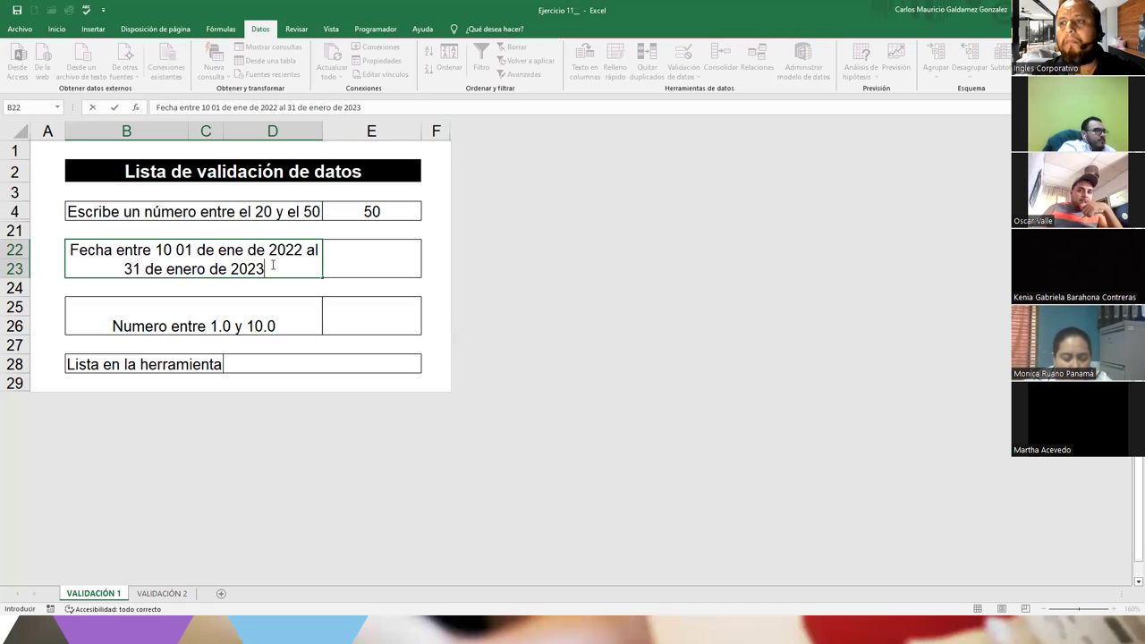
pyautogui.press('Return')
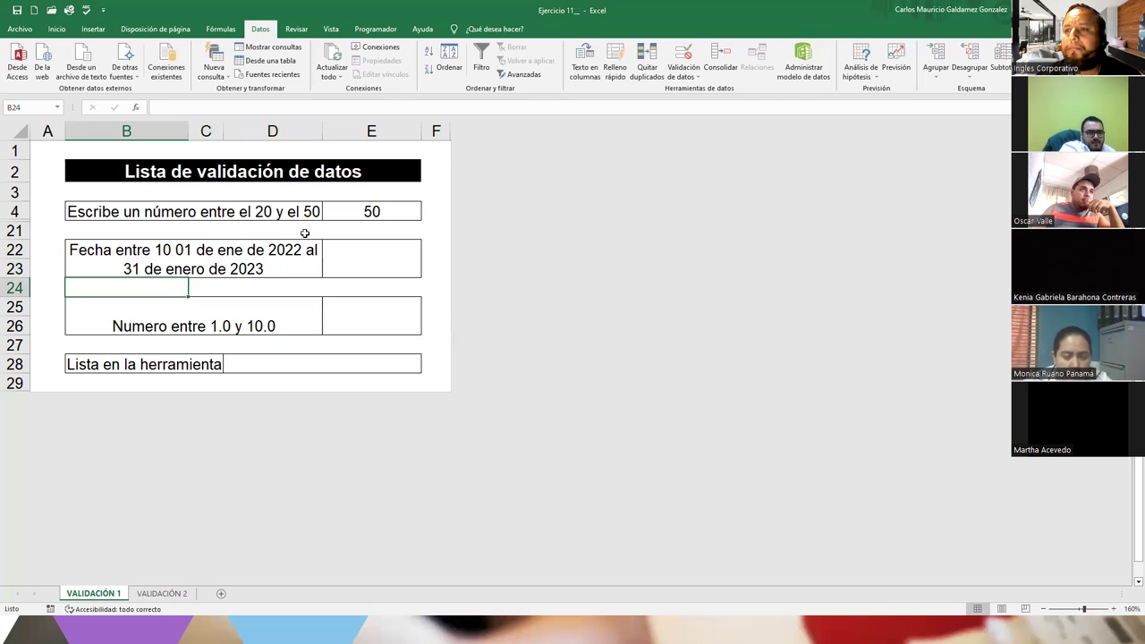
# Step: Remove the stray "10" before "01 de ene de 2022" in the B22 label
pyautogui.doubleClick(170, 250)
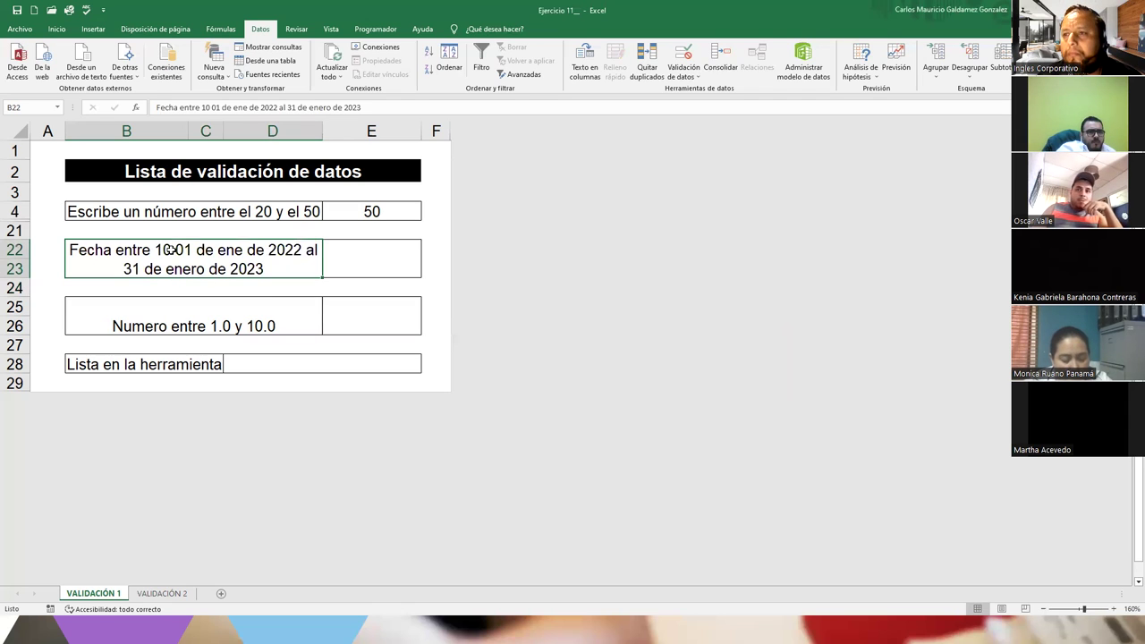
pyautogui.press('BackSpace')
pyautogui.press('BackSpace')
pyautogui.press('BackSpace')
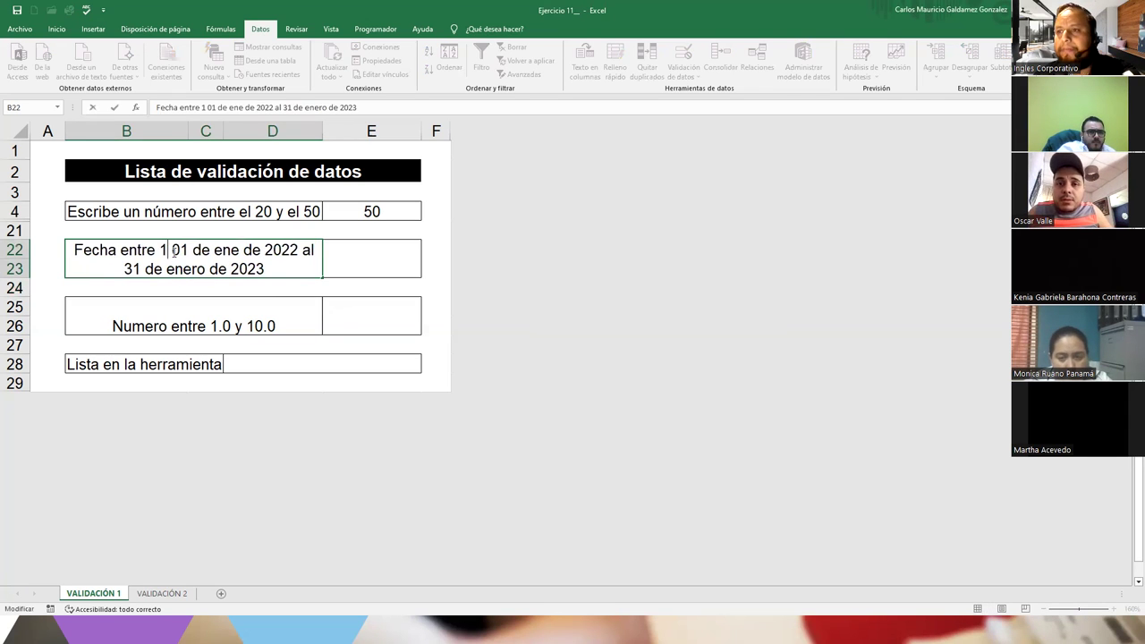
pyautogui.press('Tab')
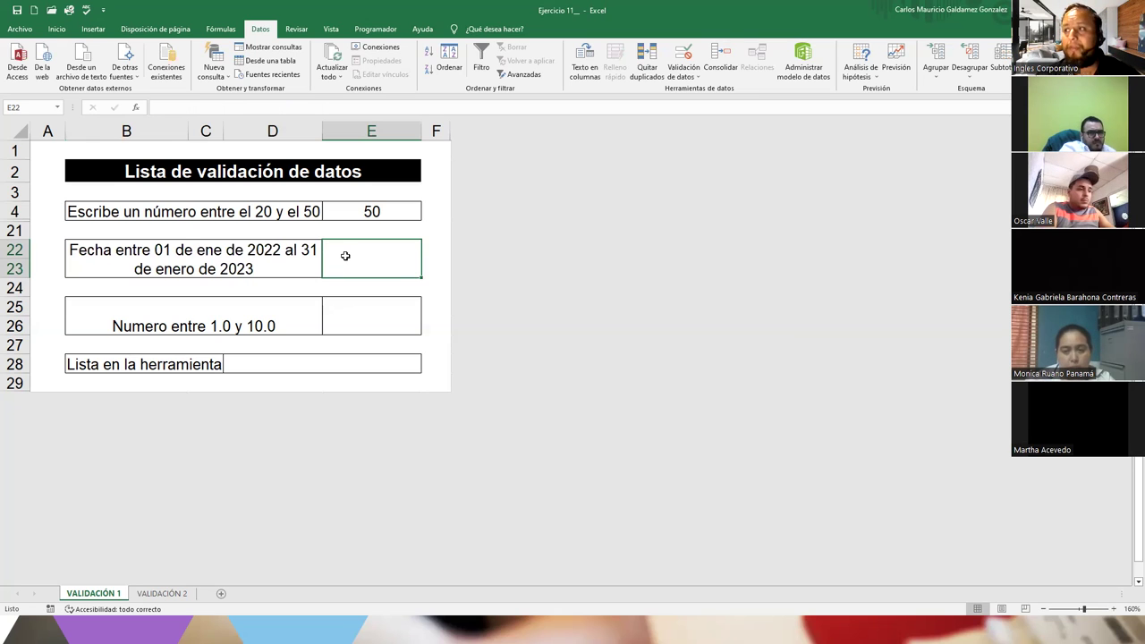
# Step: Set the data validation of cell E22 to allow "Fecha" with the "entre" condition
pyautogui.click(687, 54)
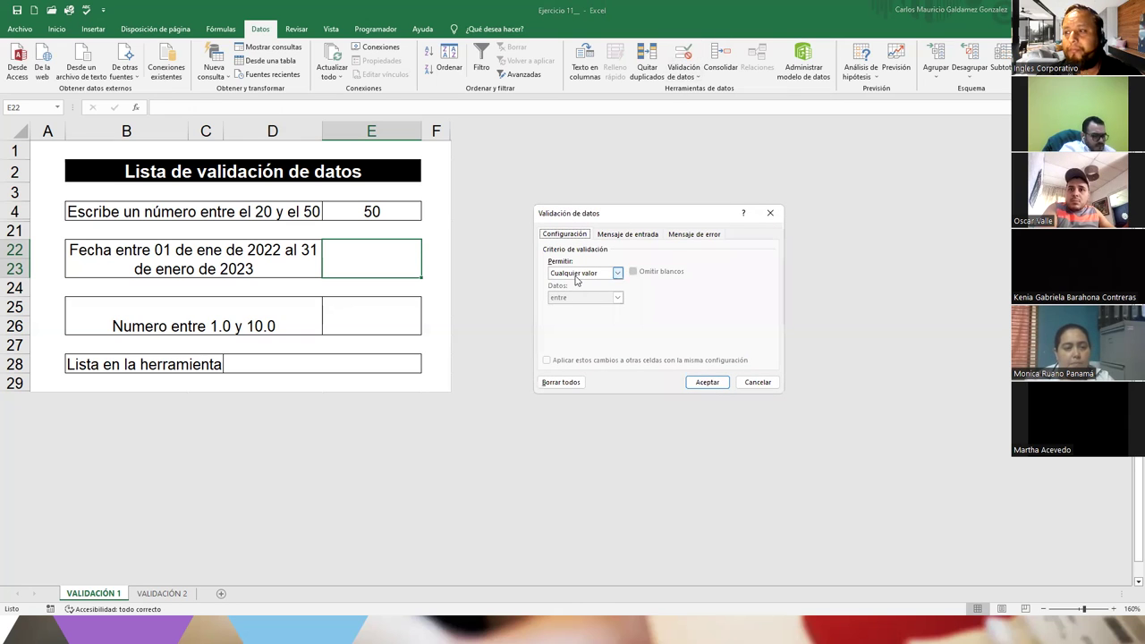
pyautogui.click(576, 280)
pyautogui.click(582, 313)
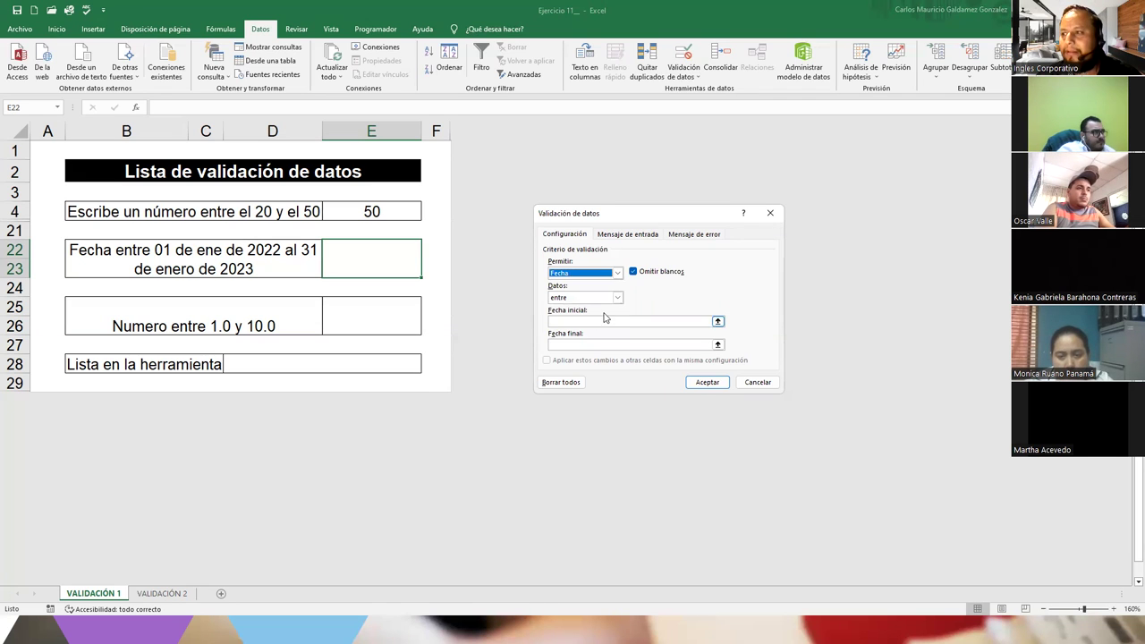
pyautogui.click(617, 298)
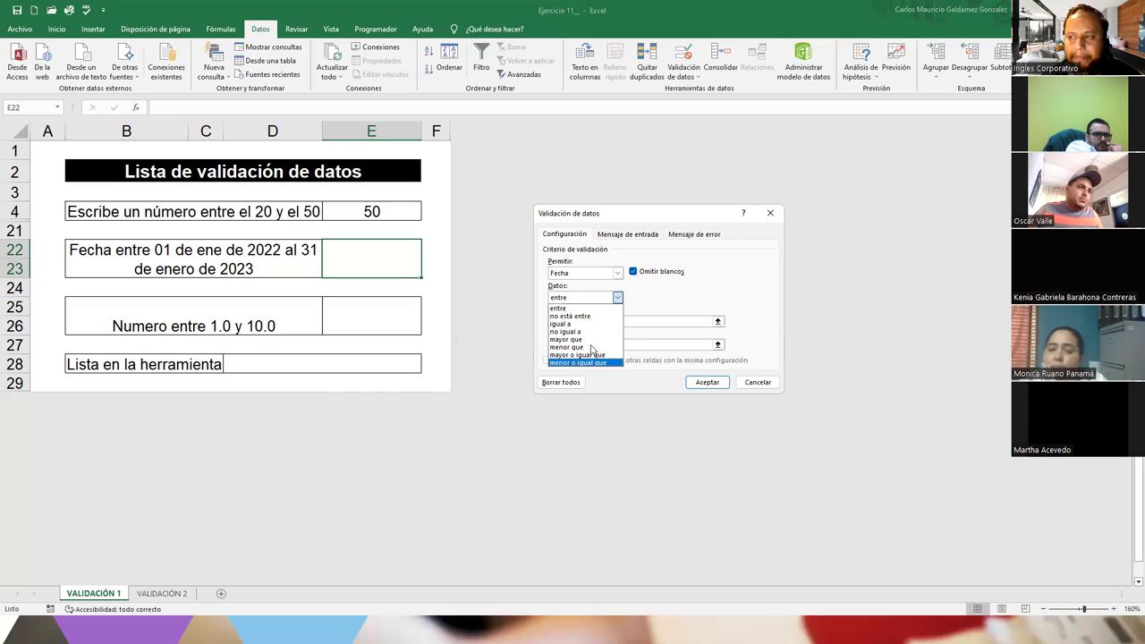
pyautogui.click(588, 309)
# Step: Set the date rule's start to 1/1/2022 and end to 31/1/2023, and apply the validation to cell E22
pyautogui.click(581, 320)
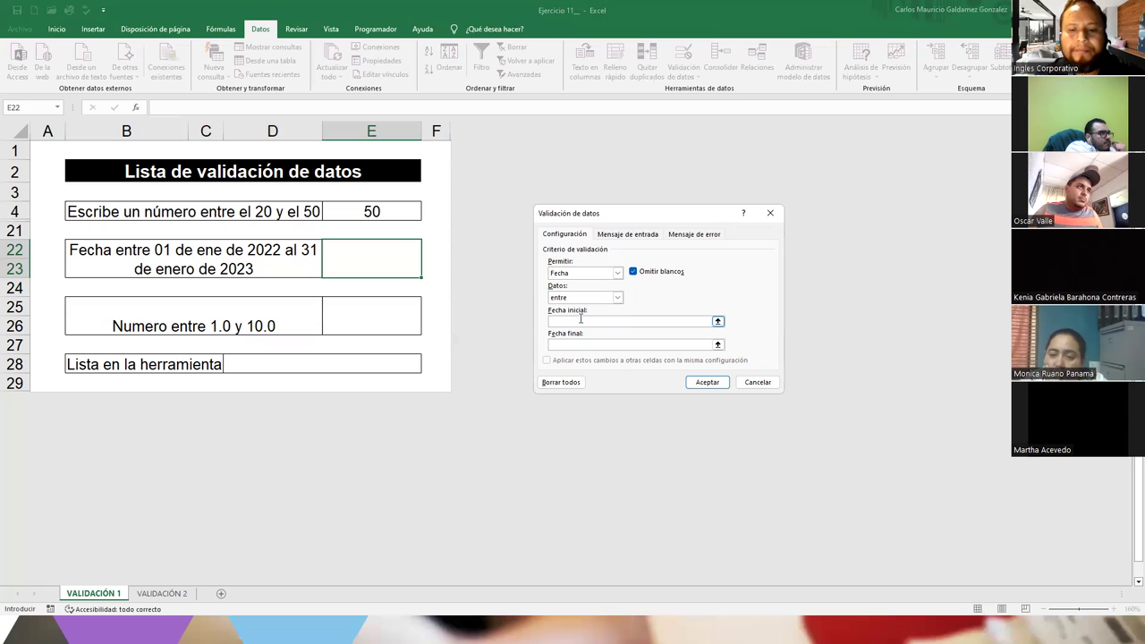
pyautogui.write('1/1/')
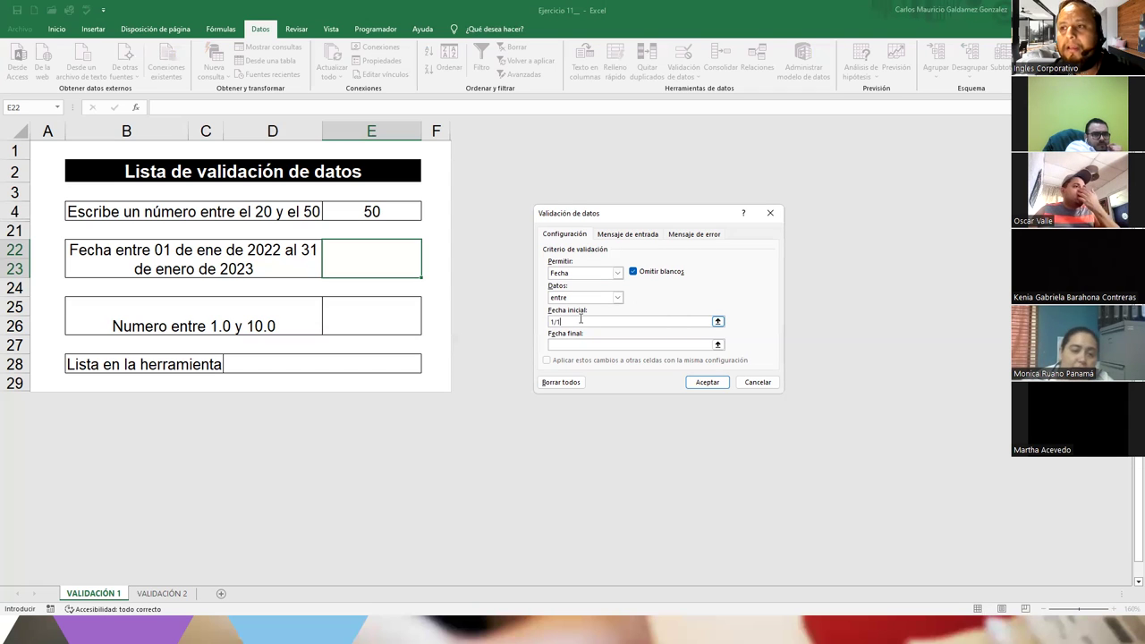
pyautogui.write('2')
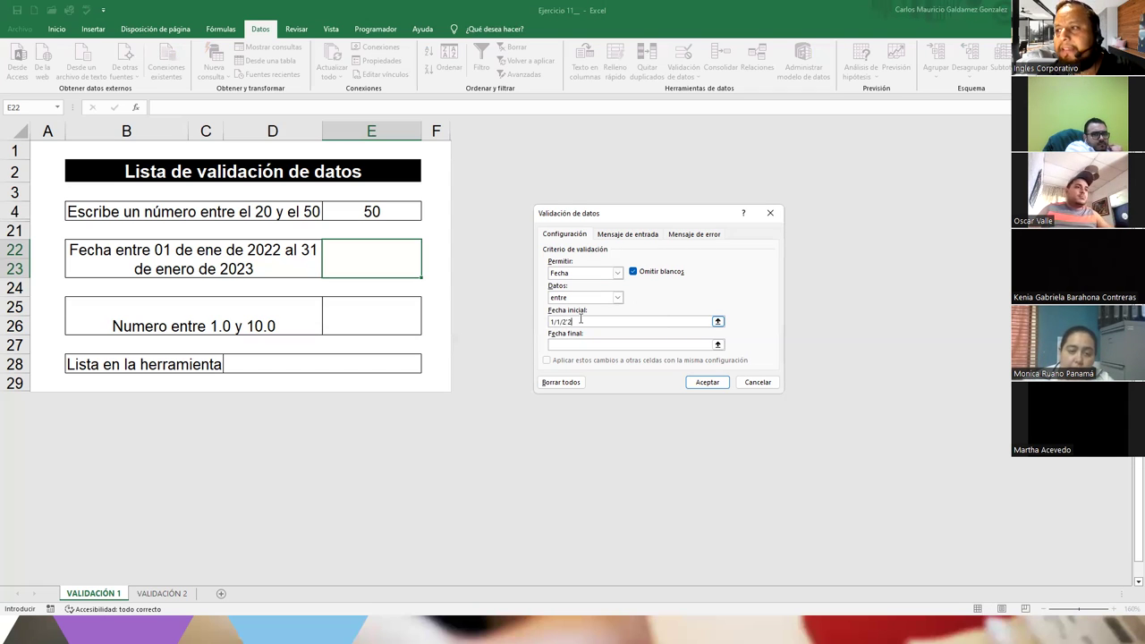
pyautogui.write('022')
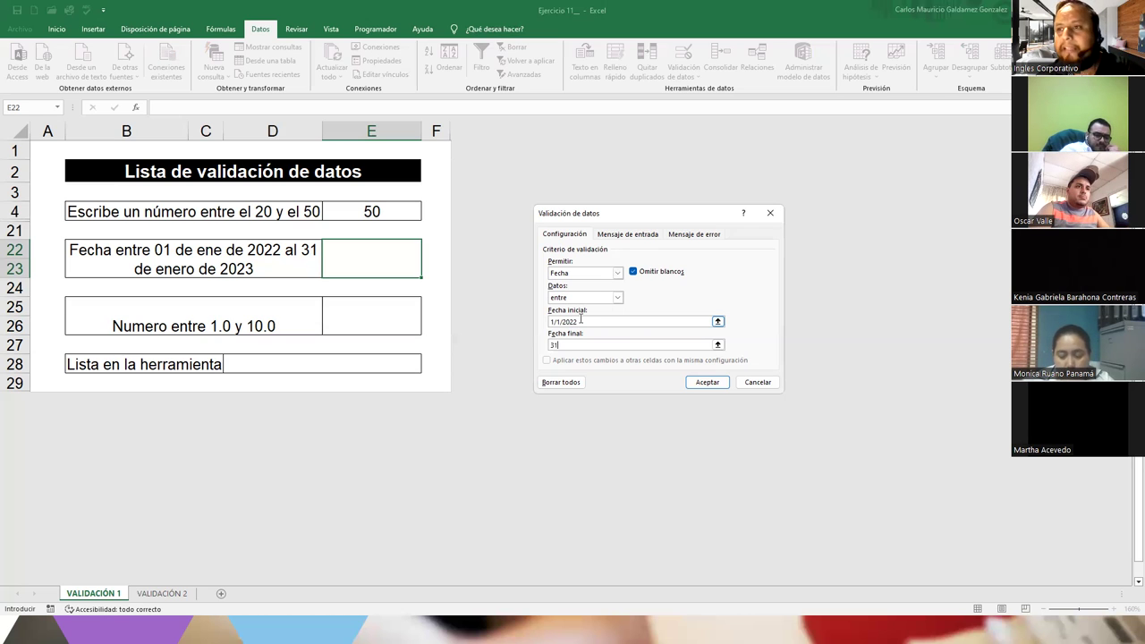
pyautogui.write('31/1/2023')
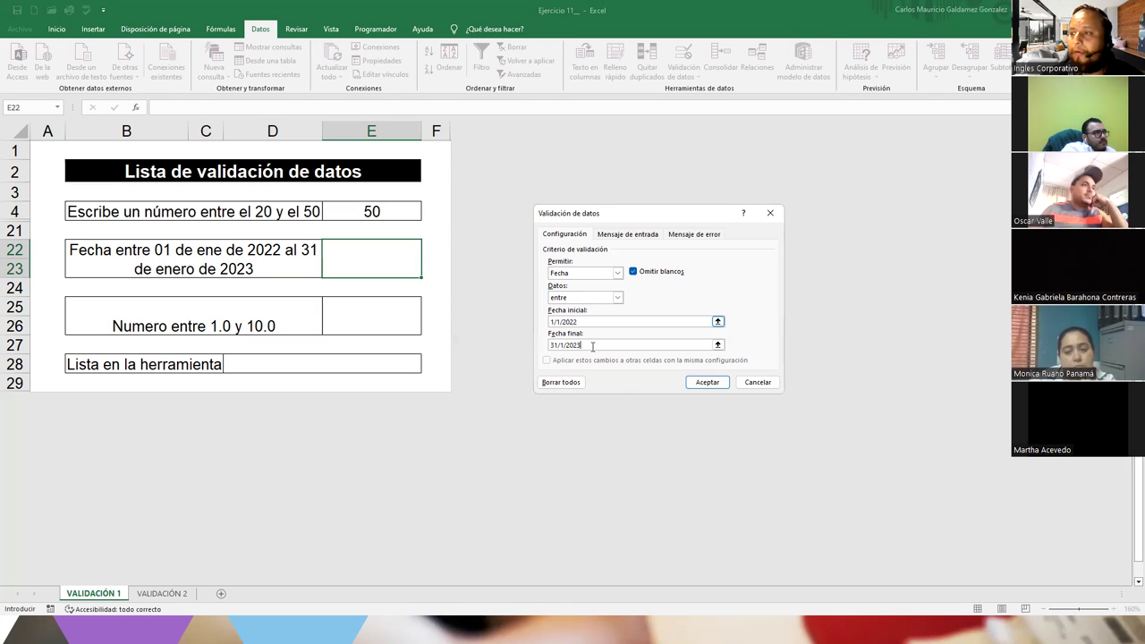
pyautogui.click(707, 382)
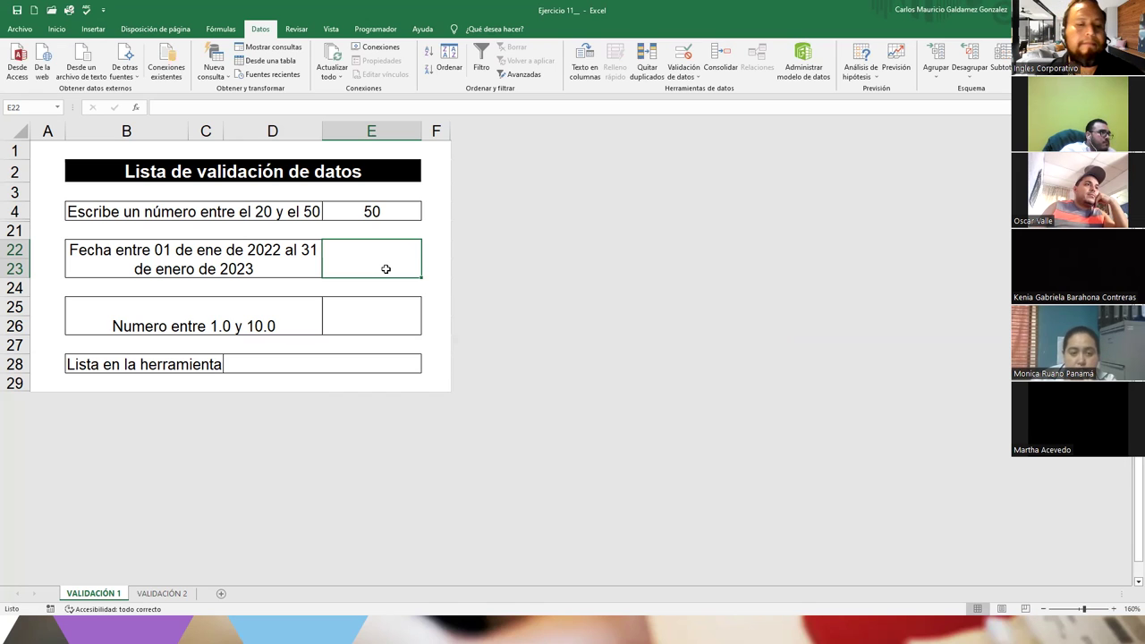
# Step: Test the date rule in cell E22 by trying to enter 30/06/2000, then discard the entry
pyautogui.write('30/06/')
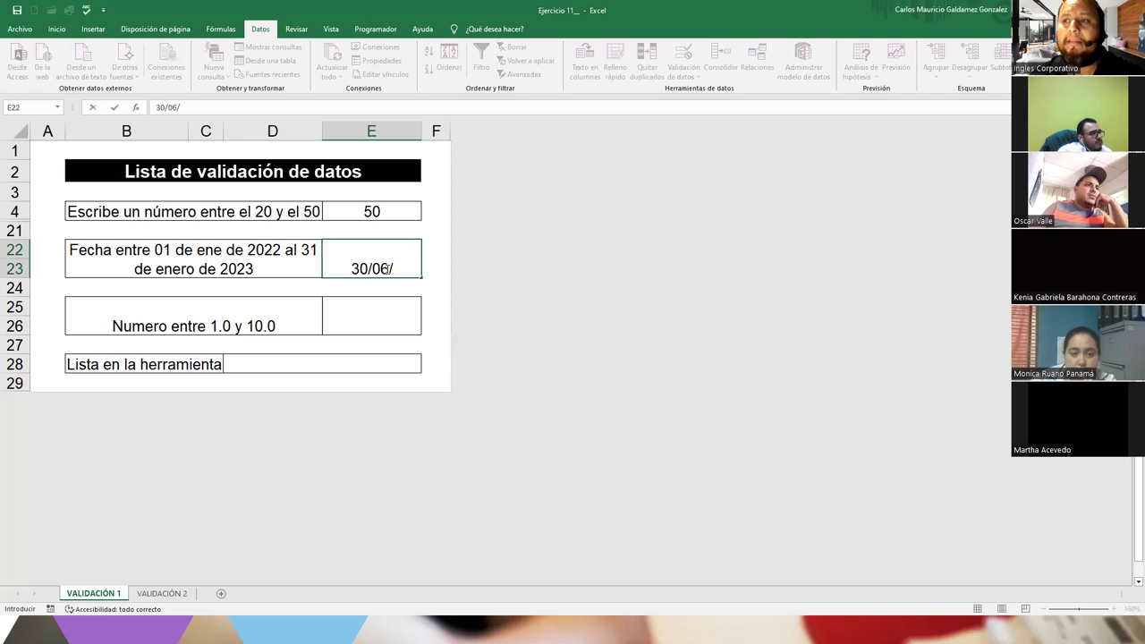
pyautogui.write('2000')
pyautogui.press('Return')
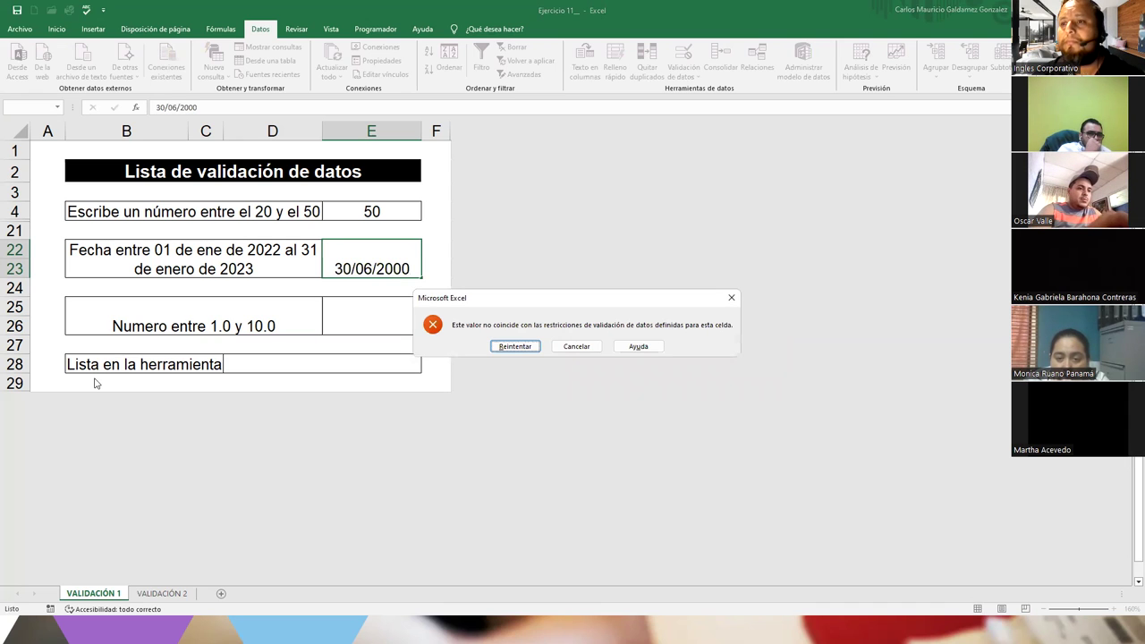
pyautogui.click(516, 348)
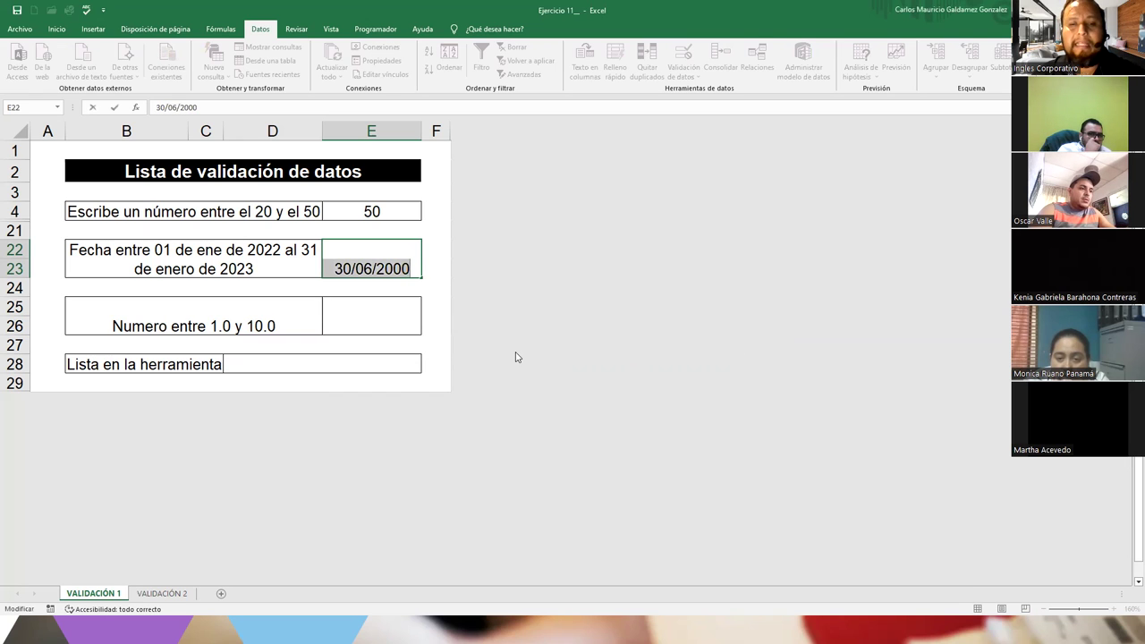
pyautogui.press('Escape')
pyautogui.click(141, 383)
pyautogui.write('De')
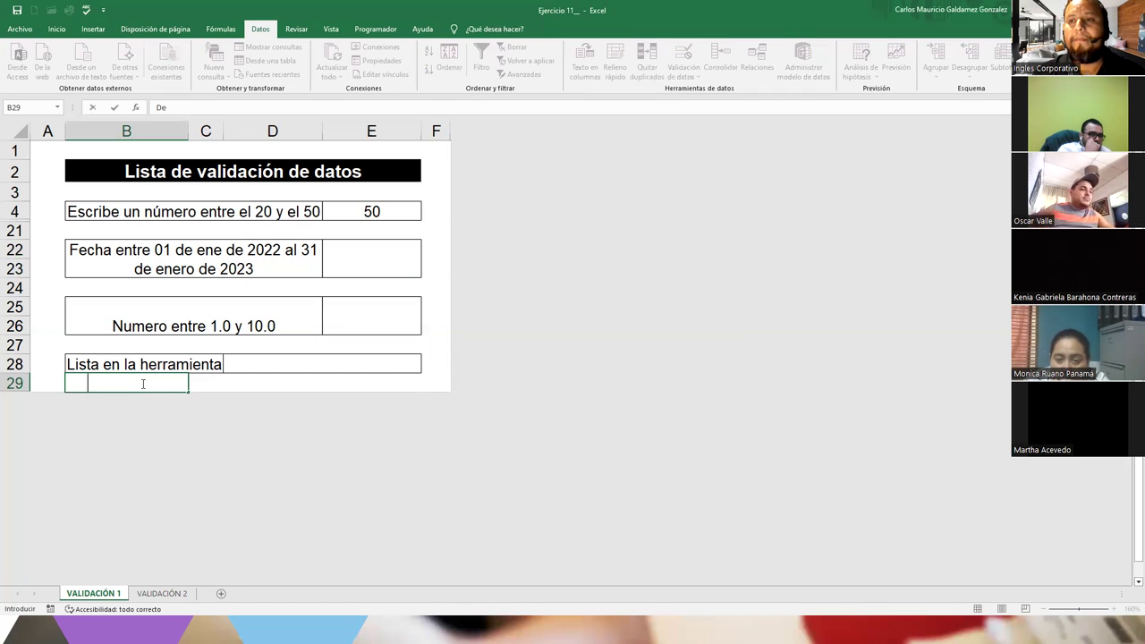
pyautogui.press('BackSpace')
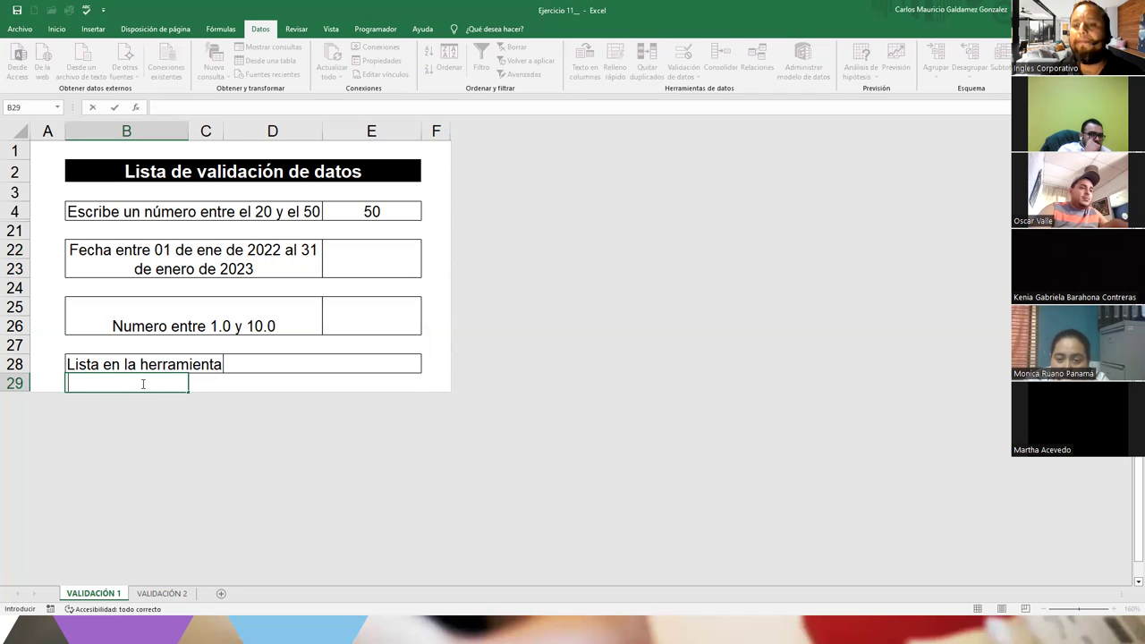
# Step: Change the lower limit in the B25 label so it reads "Numero entre 0.0 y 10.0"
pyautogui.press('Up')
pyautogui.press('Up')
pyautogui.press('Up')
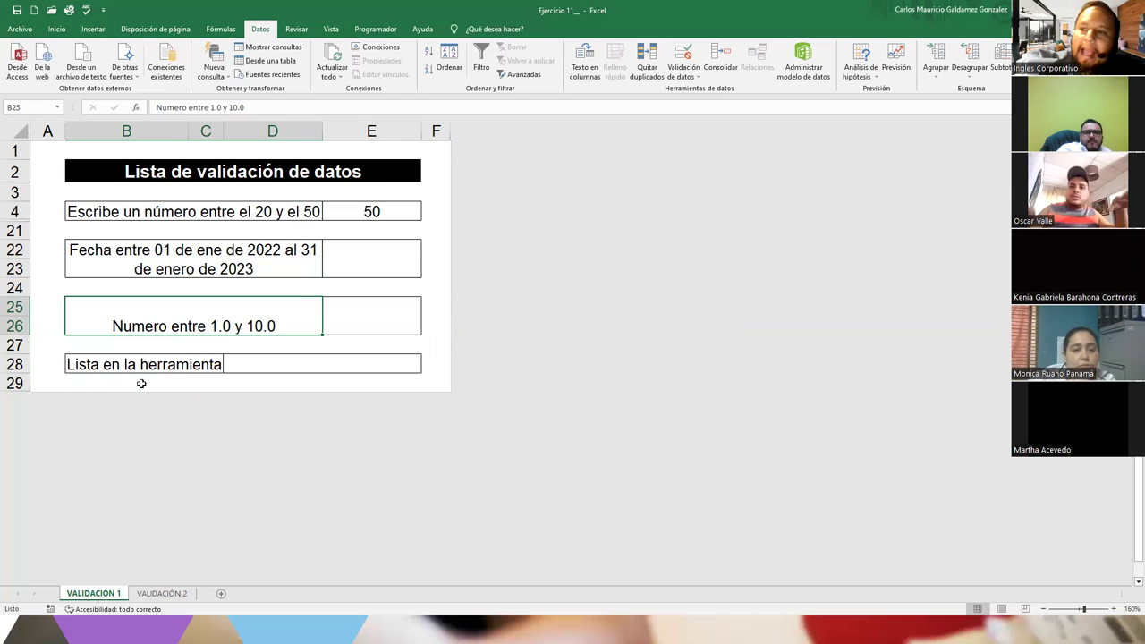
pyautogui.doubleClick(211, 325)
pyautogui.moveTo(211, 326); pyautogui.dragTo(220, 326)
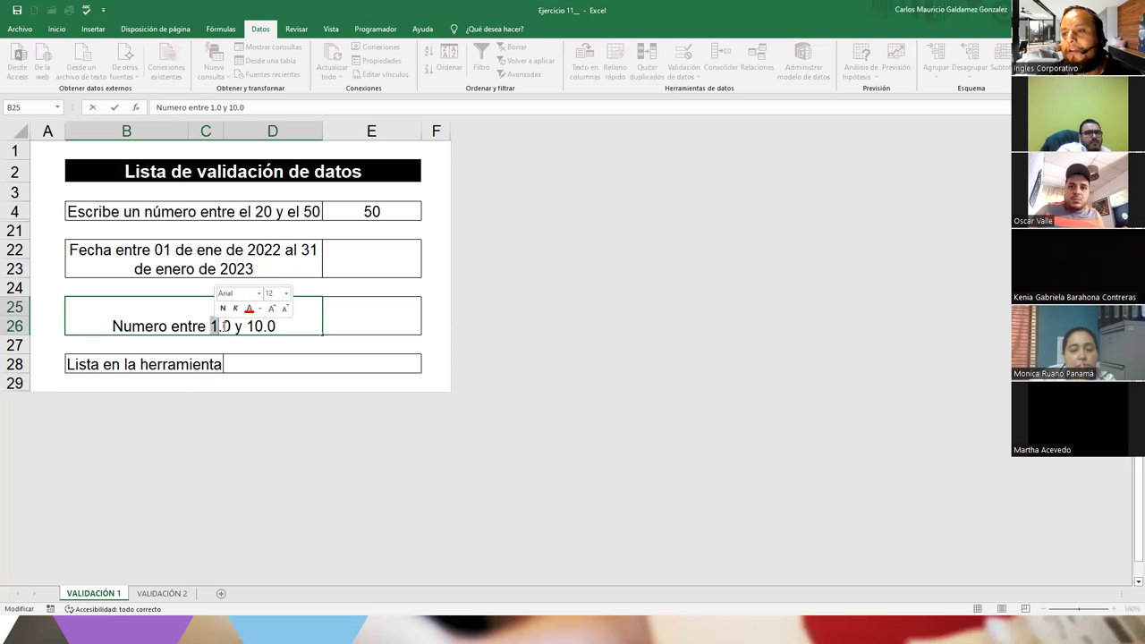
pyautogui.write('0')
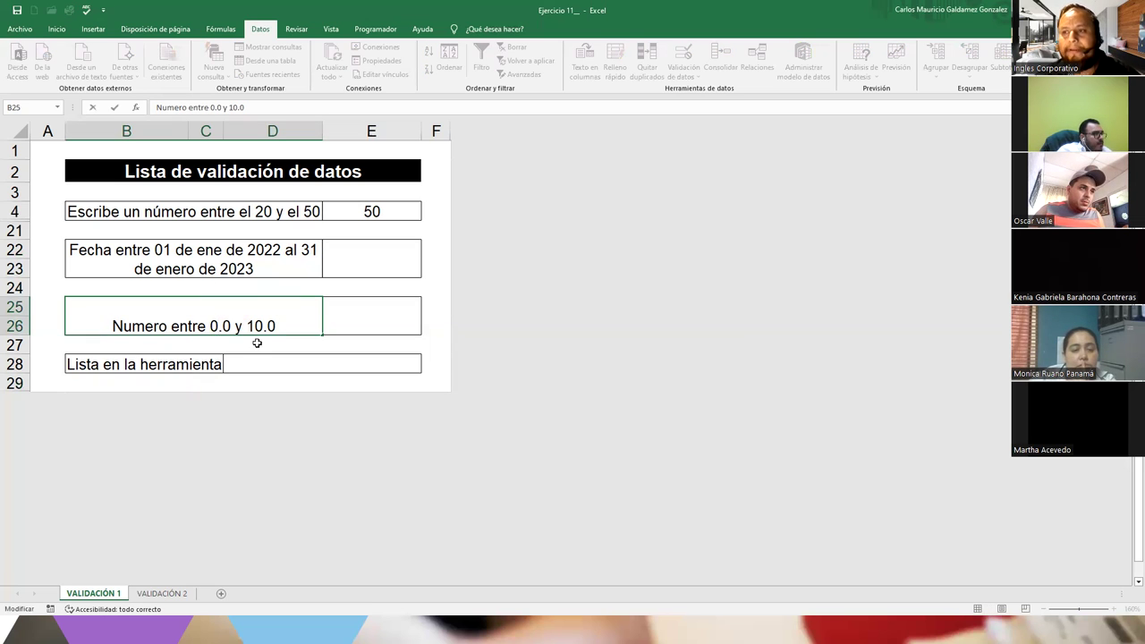
# Step: Apply data validation to cell E25 allowing "Decimal" values "entre" a minimum of 0.00 and a maximum of 10.0
pyautogui.click(353, 316)
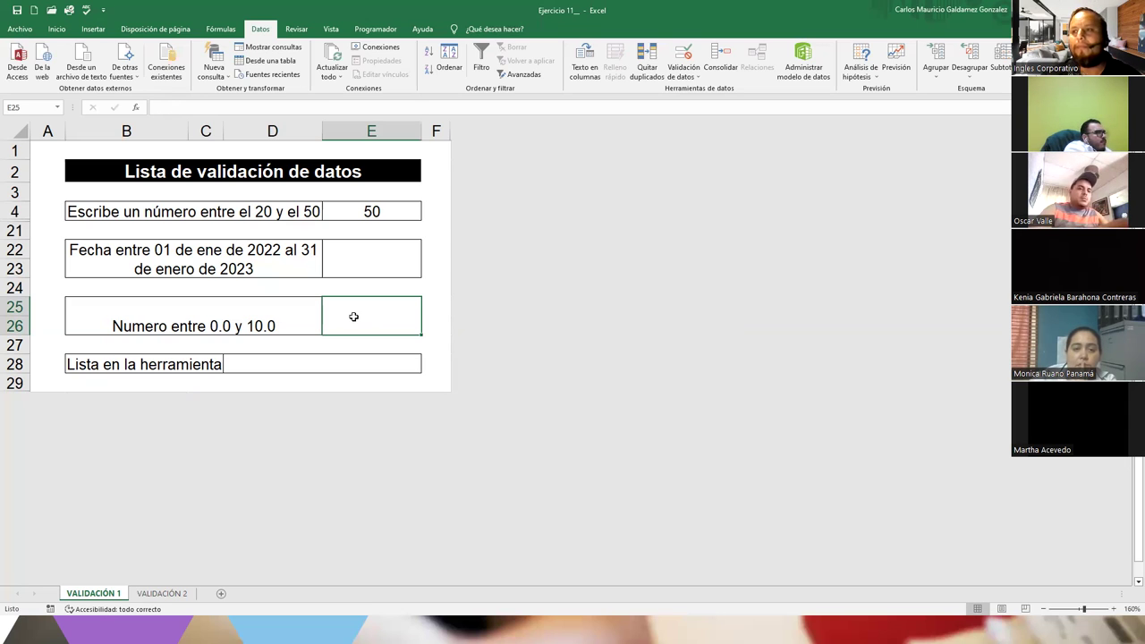
pyautogui.click(686, 54)
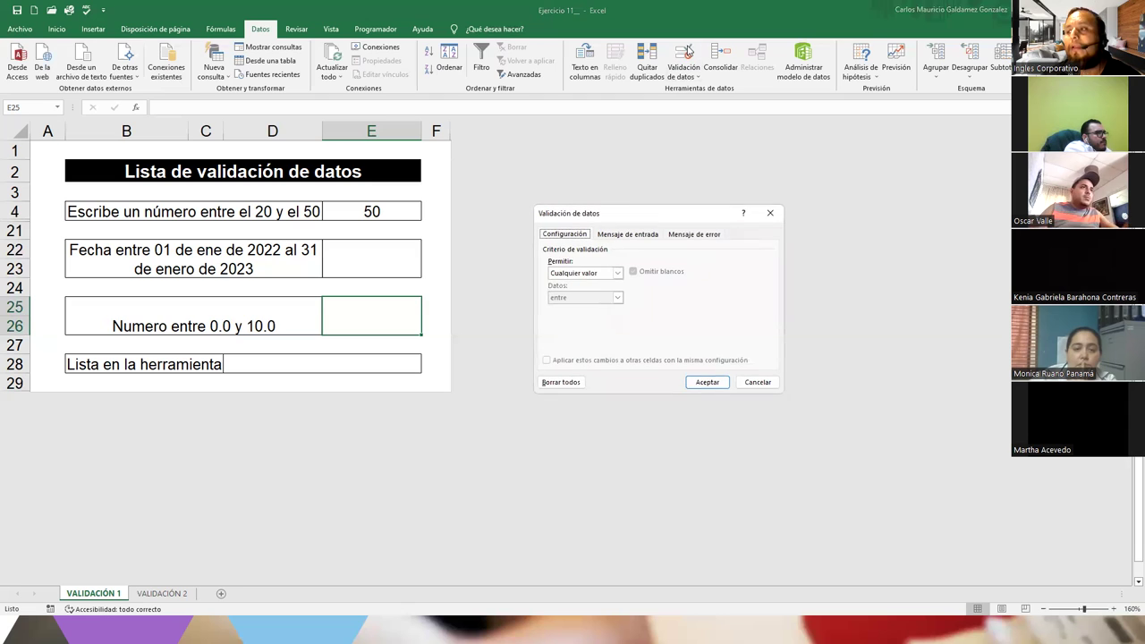
pyautogui.click(618, 272)
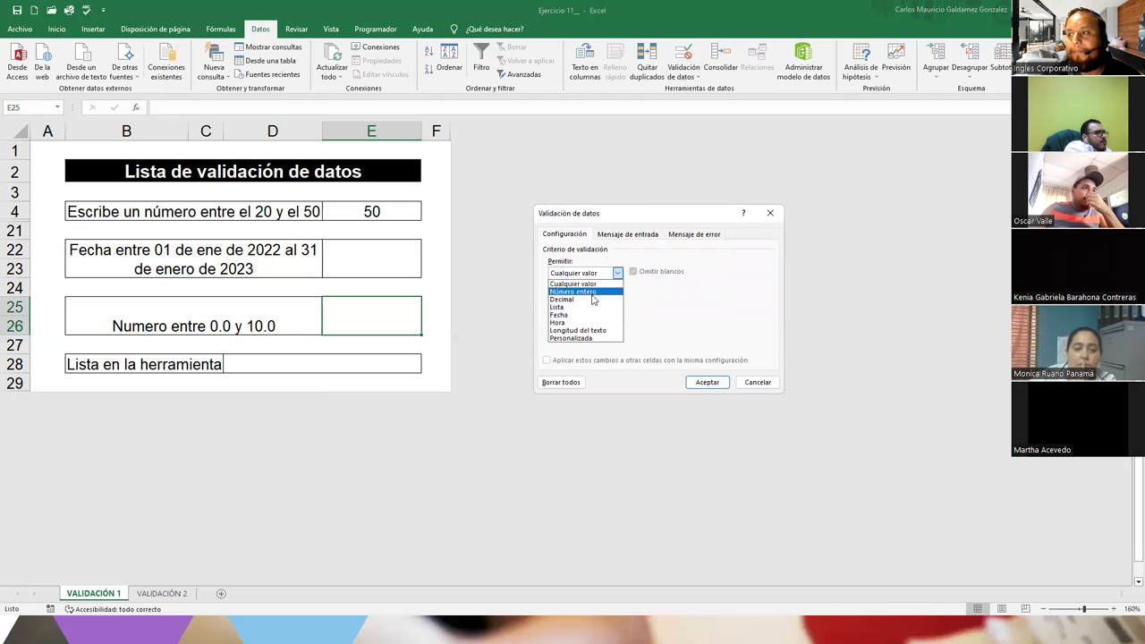
pyautogui.click(590, 299)
pyautogui.click(579, 321)
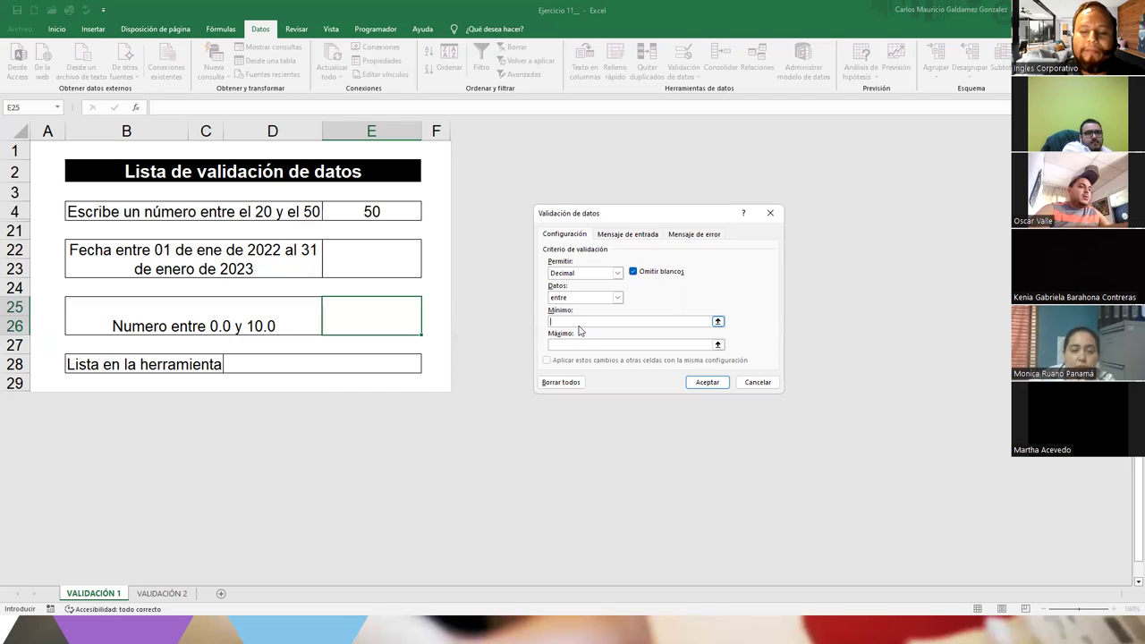
pyautogui.write('00')
pyautogui.press('Tab')
pyautogui.write('1')
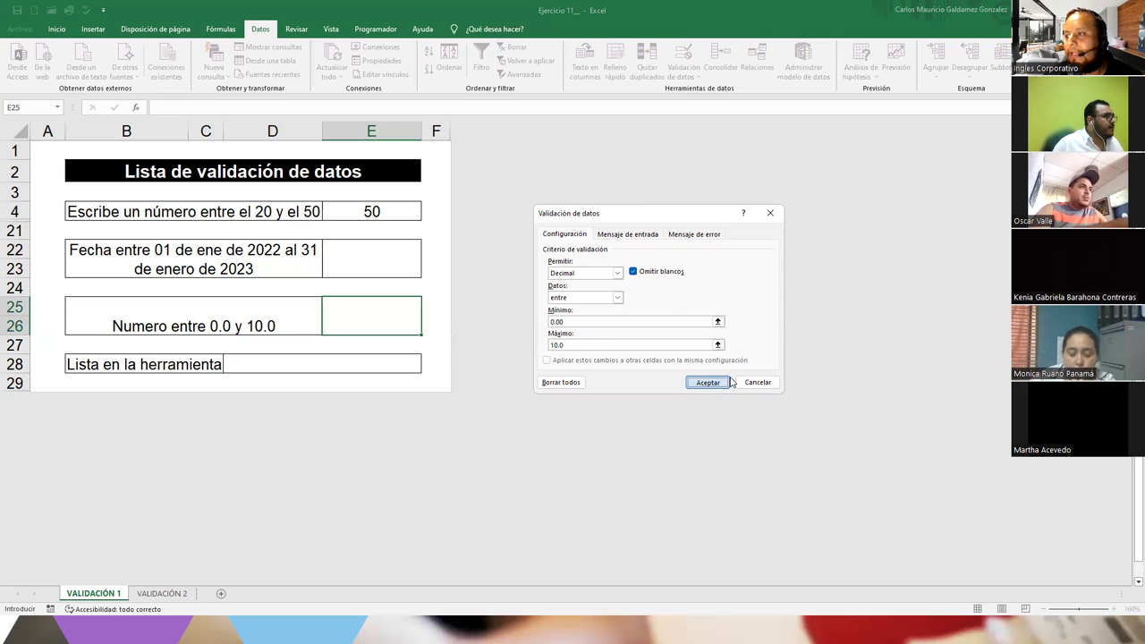
pyautogui.click(697, 384)
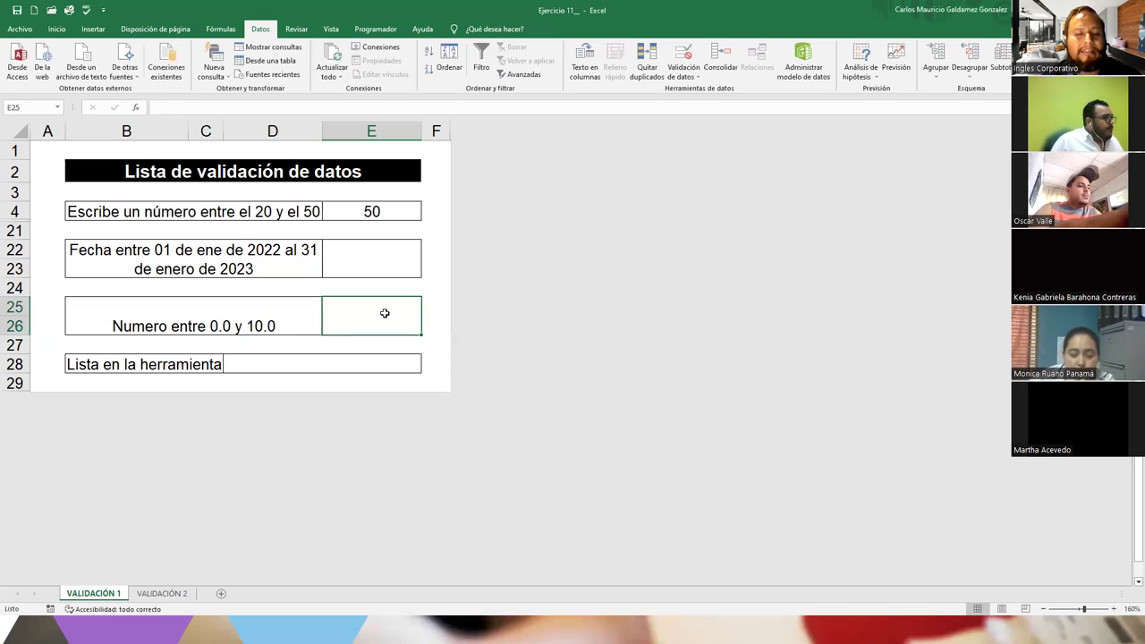
# Step: Test the decimal rule in cell E25 by trying 11 and replacing it with 0
pyautogui.write('11')
pyautogui.press('Return')
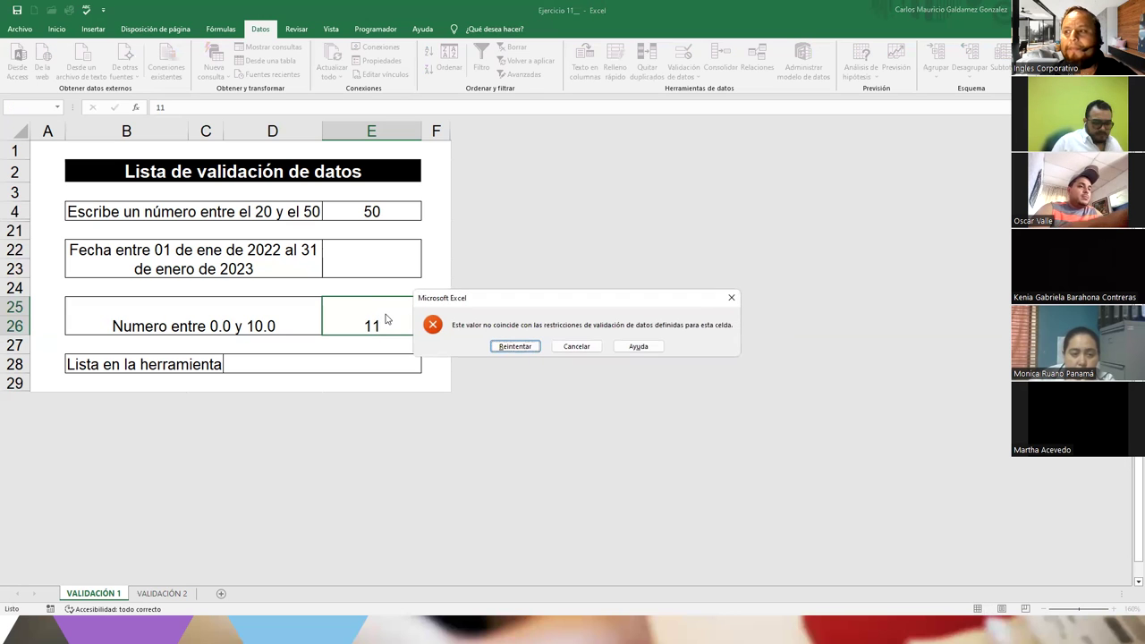
pyautogui.click(514, 346)
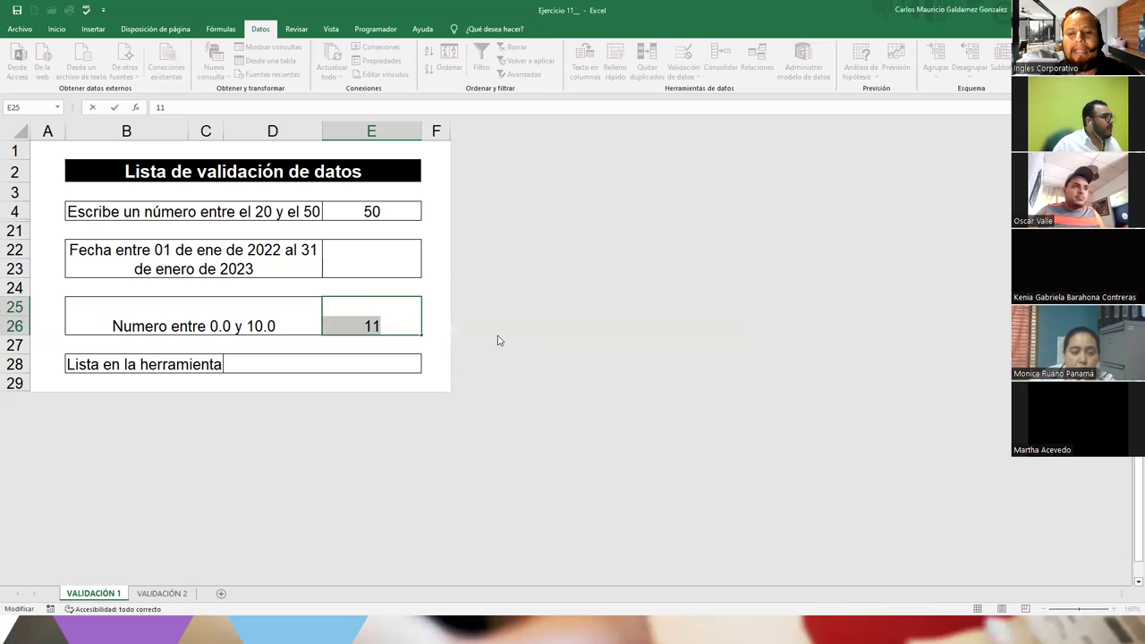
pyautogui.write('0')
pyautogui.press('Return')
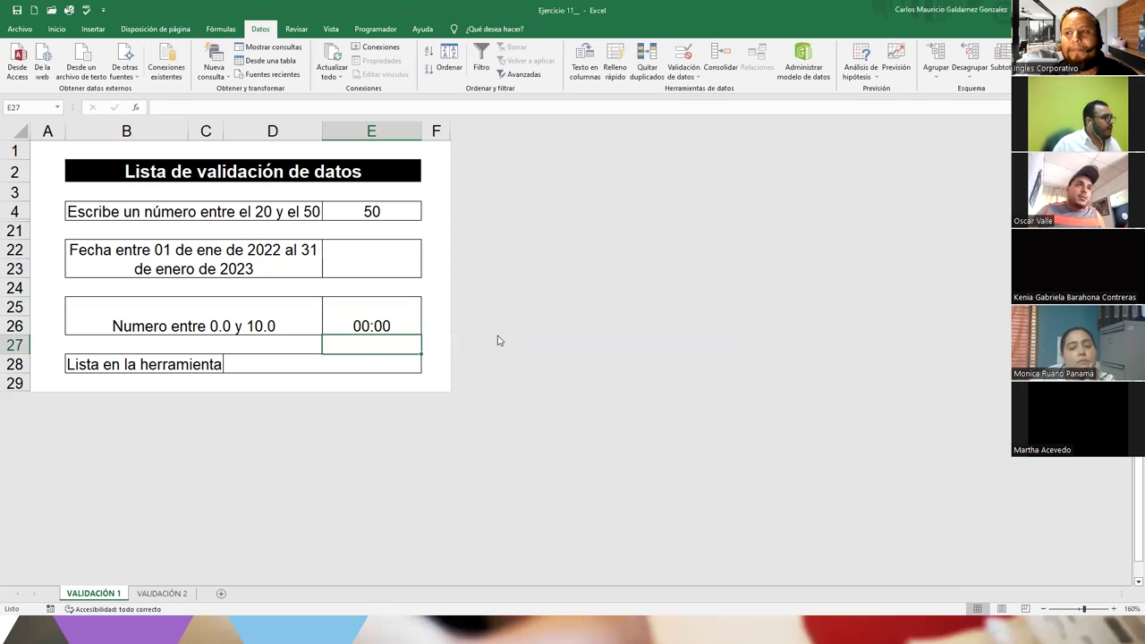
# Step: Apply the "Número" format to cell E25
pyautogui.click(374, 322)
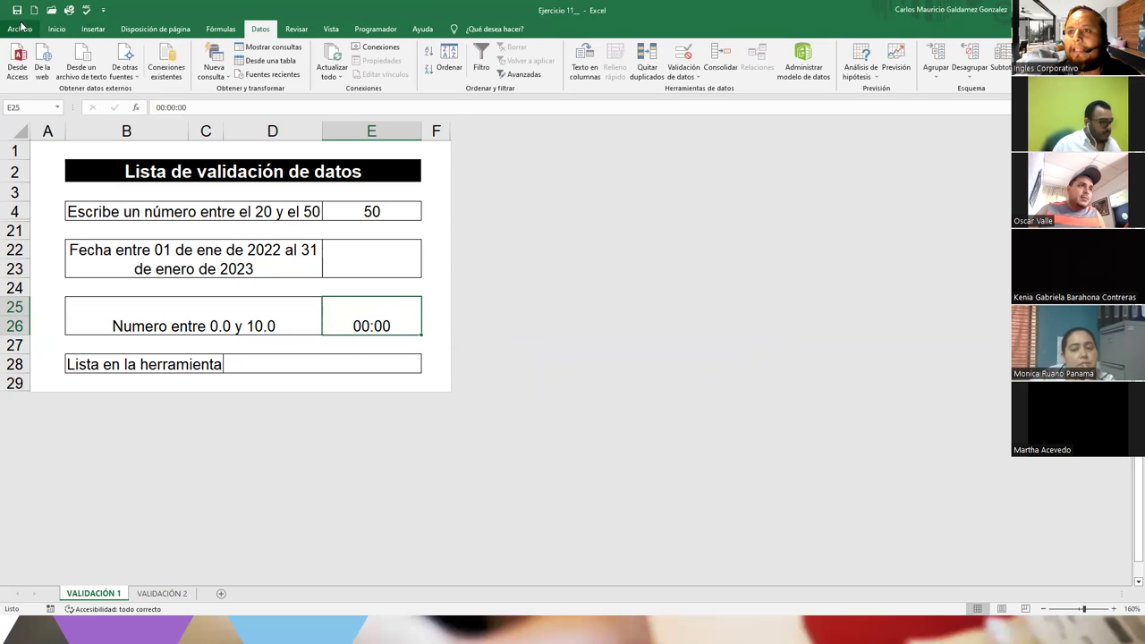
pyautogui.click(57, 30)
pyautogui.click(499, 51)
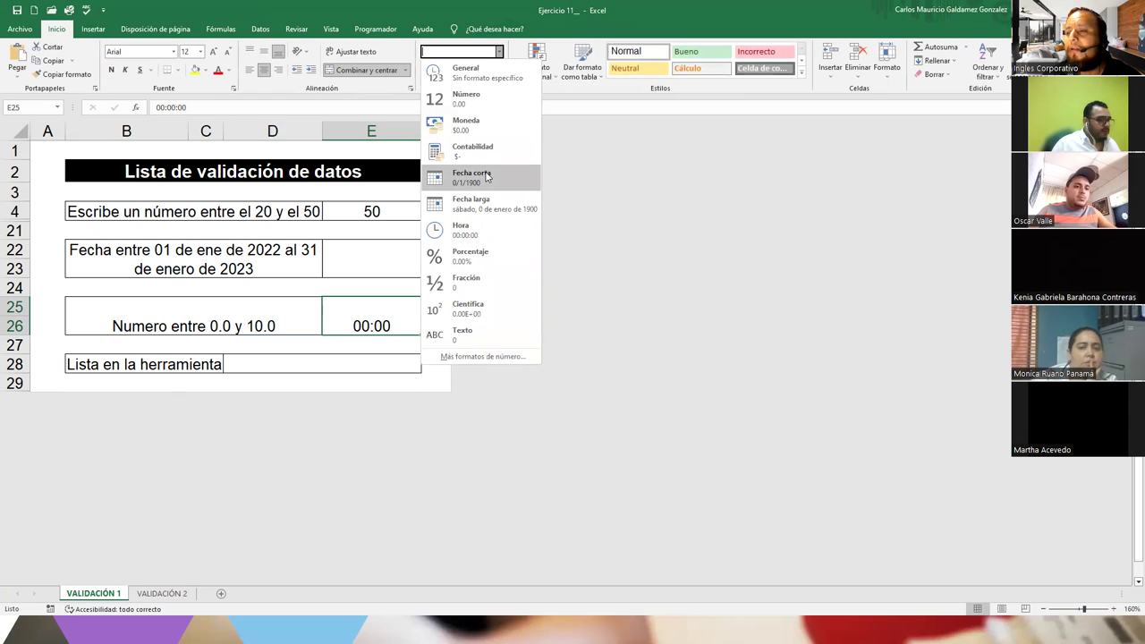
pyautogui.click(472, 102)
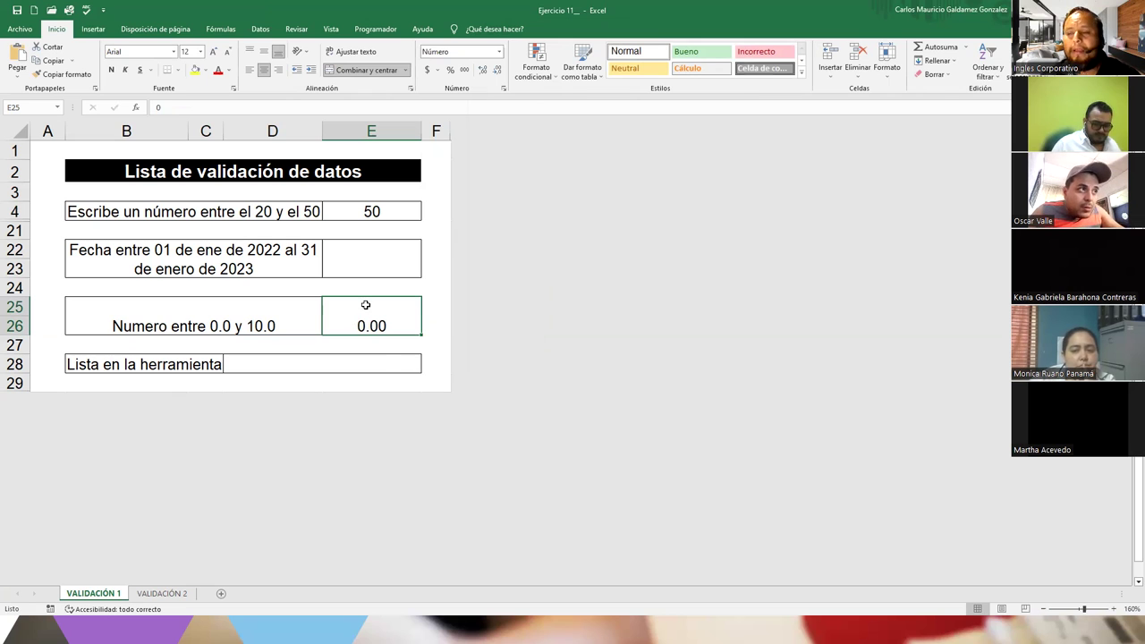
# Step: Test decimal entries in cell E25 by entering 5.67 and replacing it with 8.99
pyautogui.write('5.67')
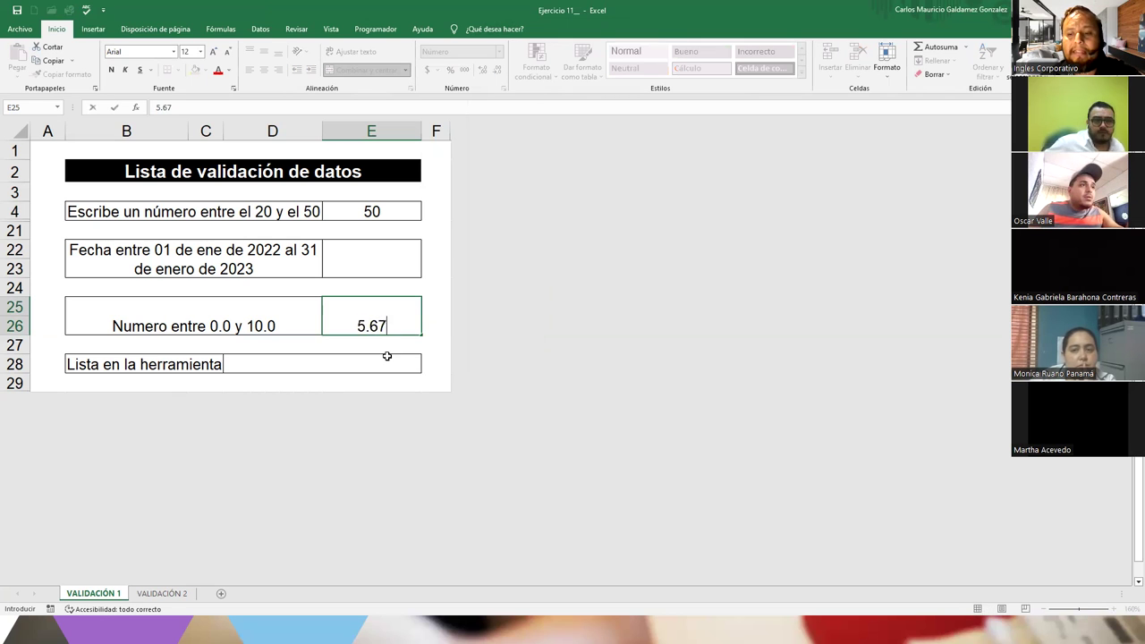
pyautogui.press('Return')
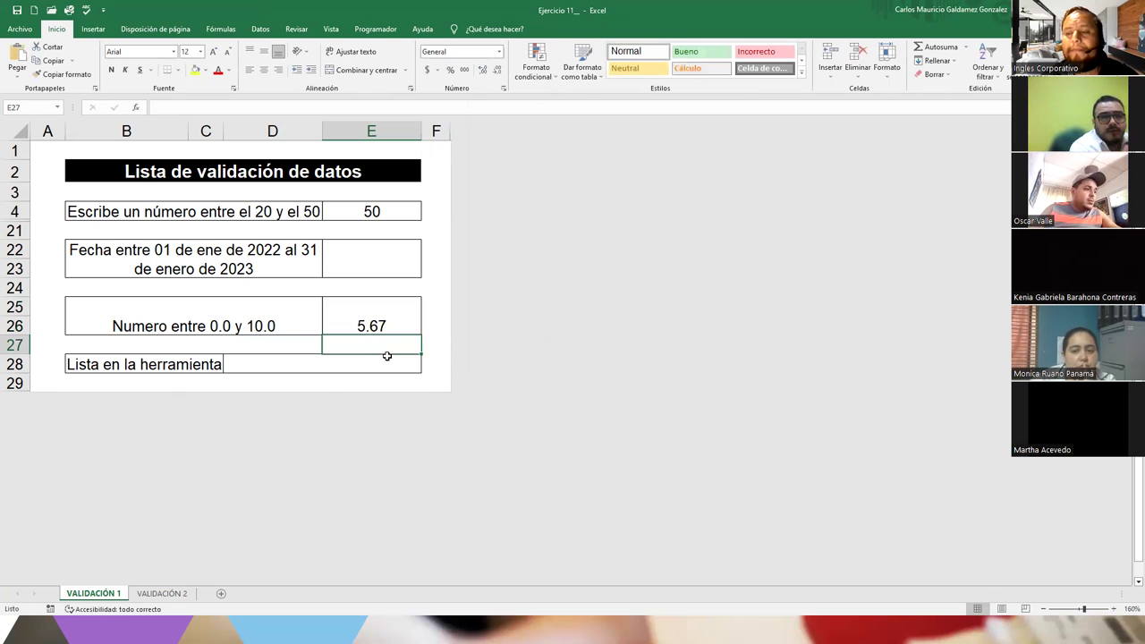
pyautogui.write('8')
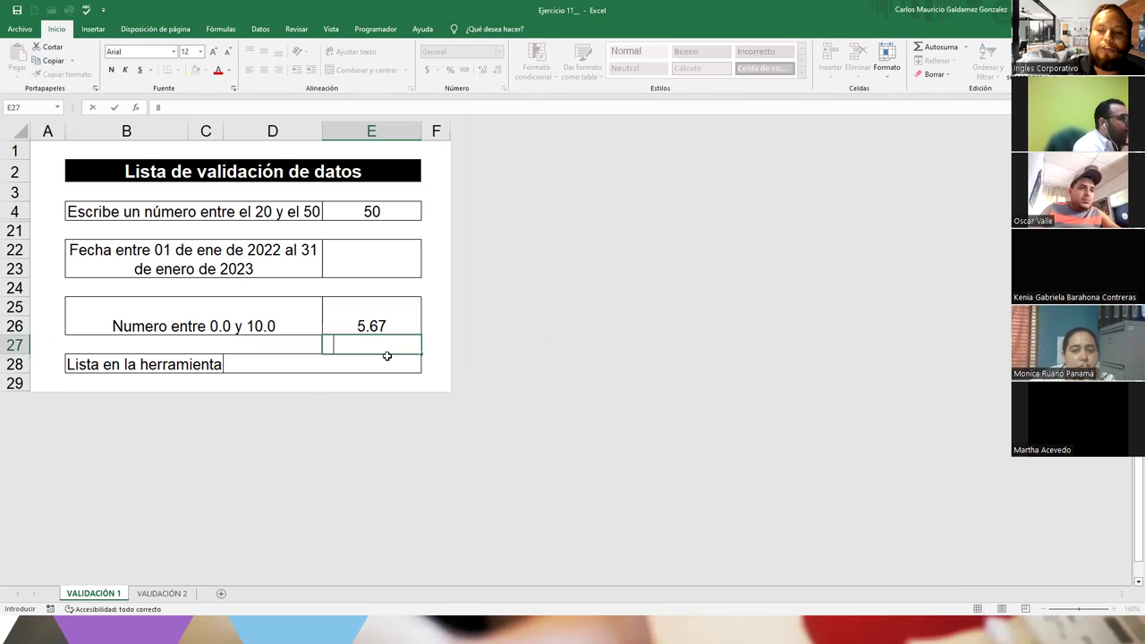
pyautogui.write('.')
pyautogui.press('Escape')
pyautogui.press('Up')
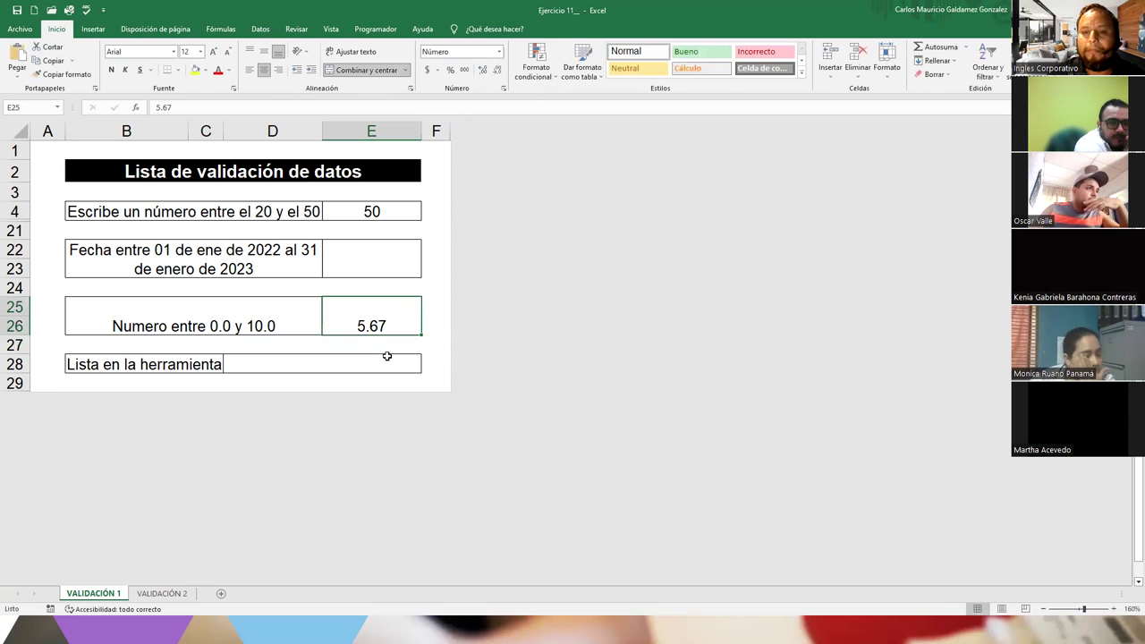
pyautogui.write('8.99')
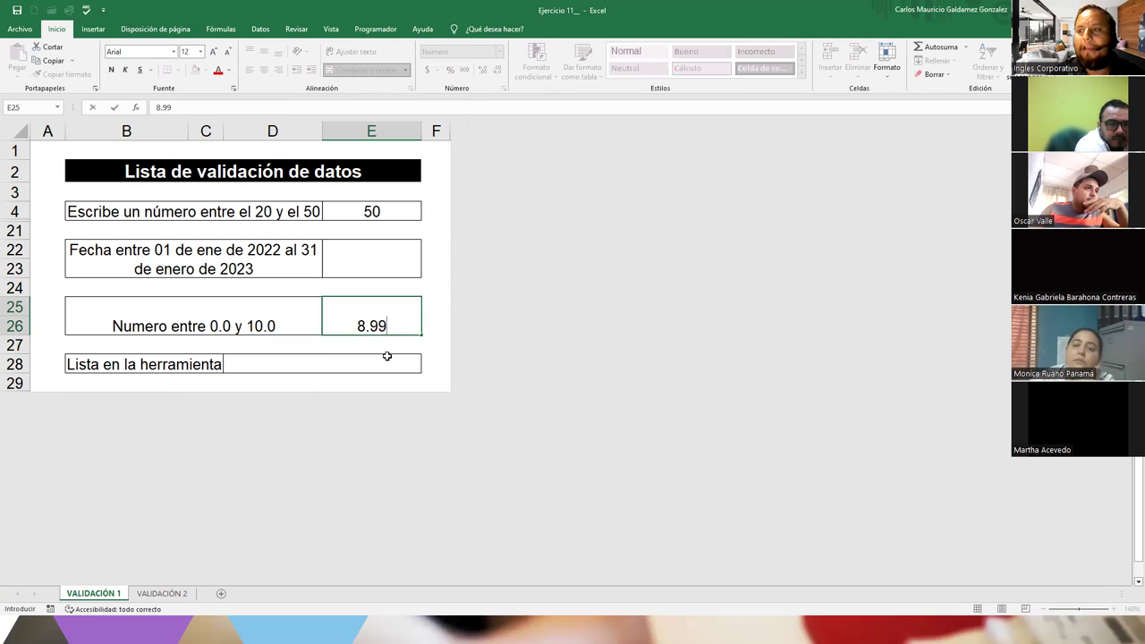
pyautogui.press('Return')
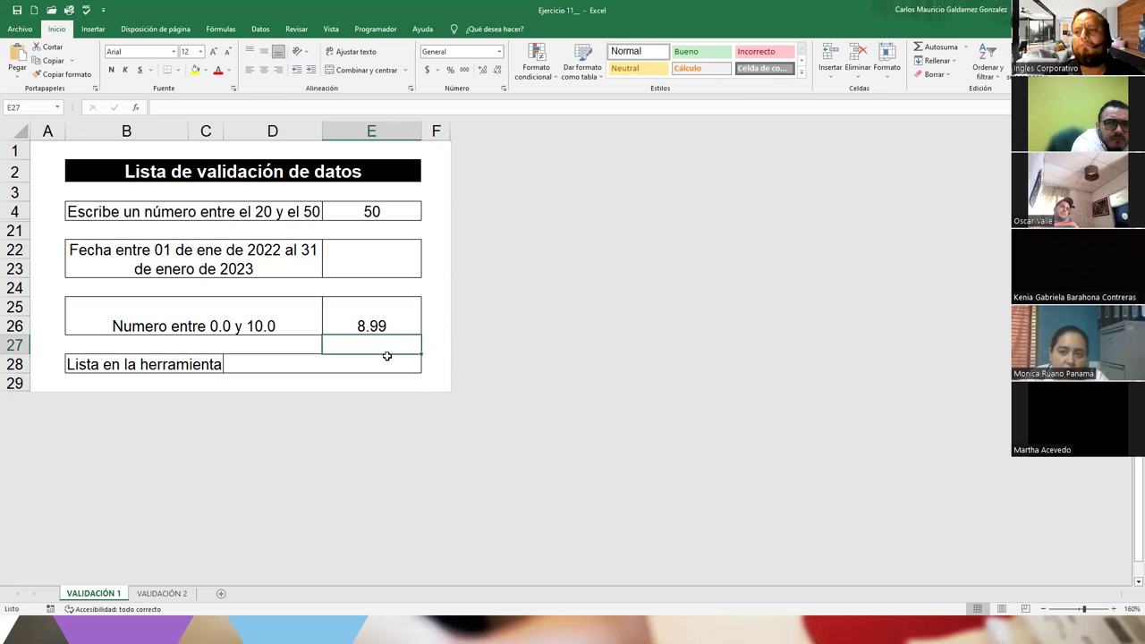
# Step: Increase the decimals displayed in cell E25 to seven places
pyautogui.click(376, 325)
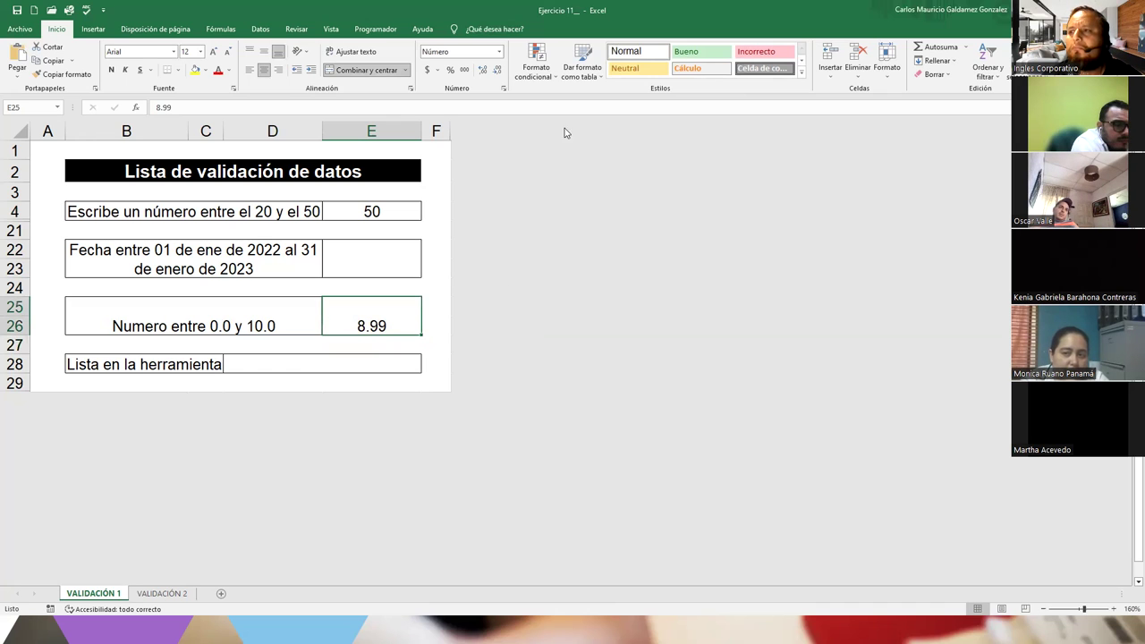
pyautogui.click(499, 69)
pyautogui.click(483, 71)
pyautogui.click(482, 72)
pyautogui.click(482, 71)
pyautogui.click(482, 72)
pyautogui.click(483, 72)
pyautogui.click(482, 72)
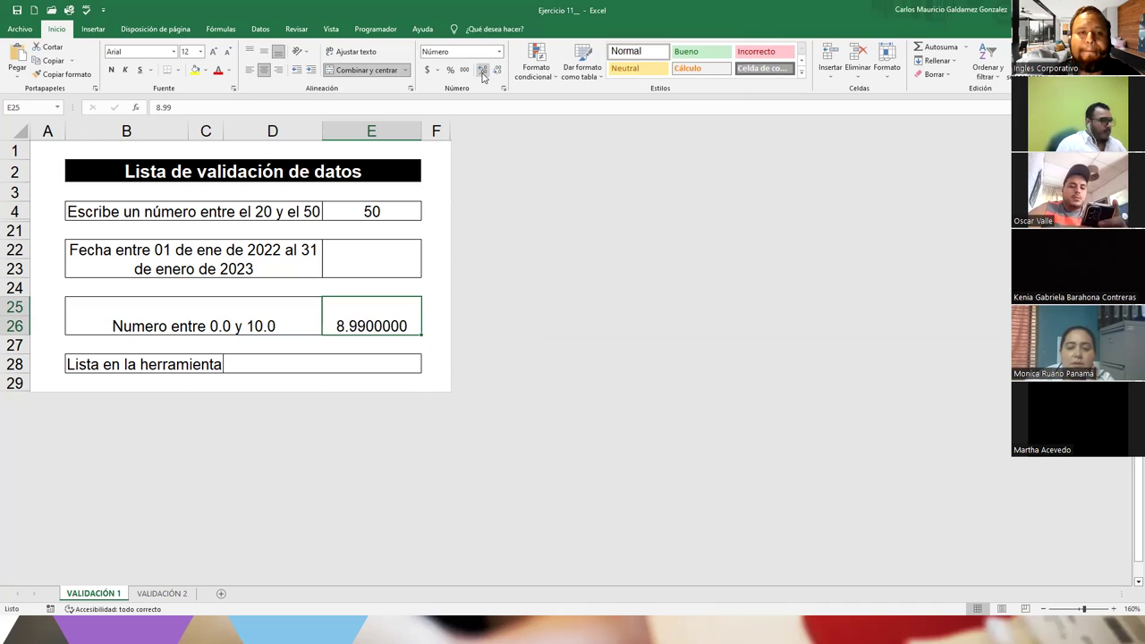
# Step: Reduce the decimals displayed in cell E25 to one place
pyautogui.click(498, 69)
pyautogui.click(498, 69)
pyautogui.click(498, 69)
pyautogui.click(498, 69)
pyautogui.click(498, 69)
pyautogui.click(497, 69)
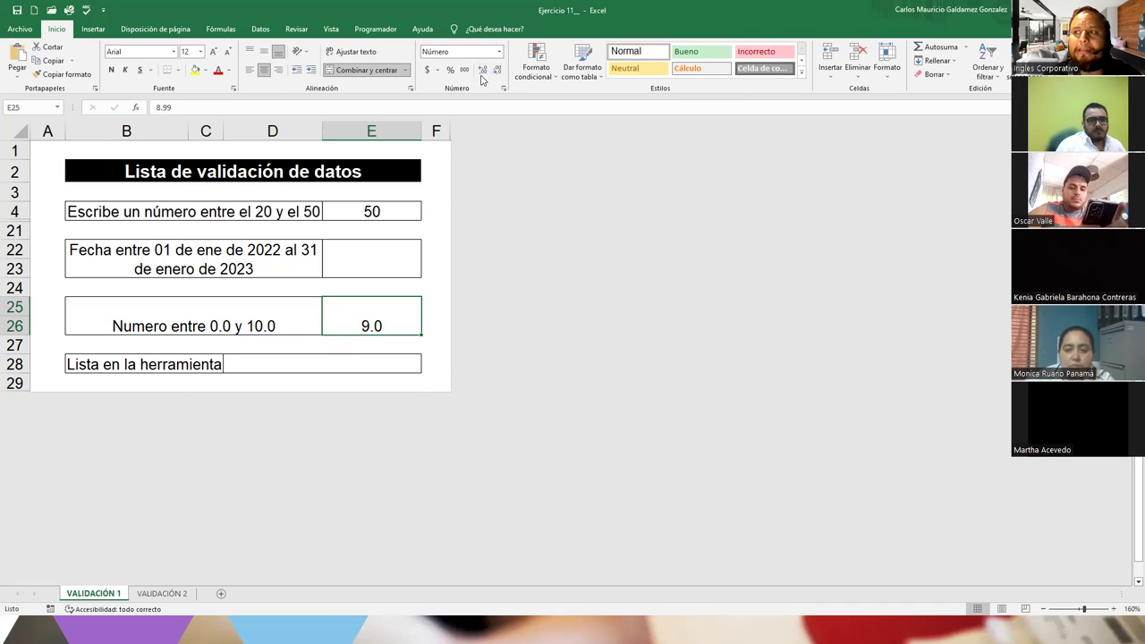
# Step: Increase the decimals displayed in cell E25 to two places
pyautogui.click(482, 71)
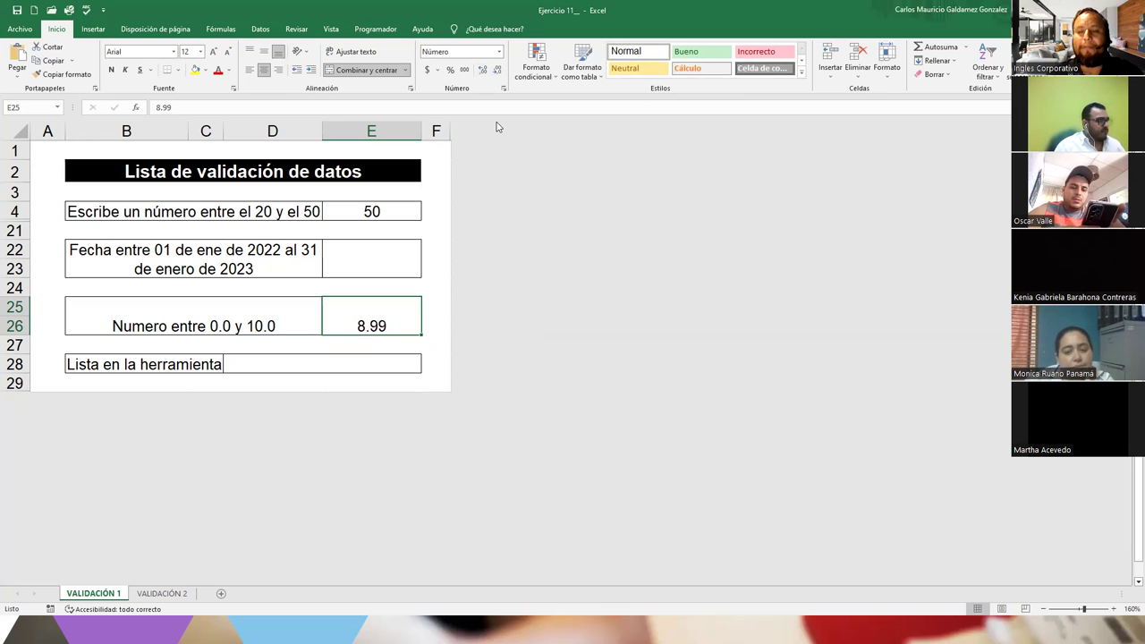
# Step: Start a data validation rule for cell D28 beside "Lista en la herramienta", allowing Lista
pyautogui.click(312, 367)
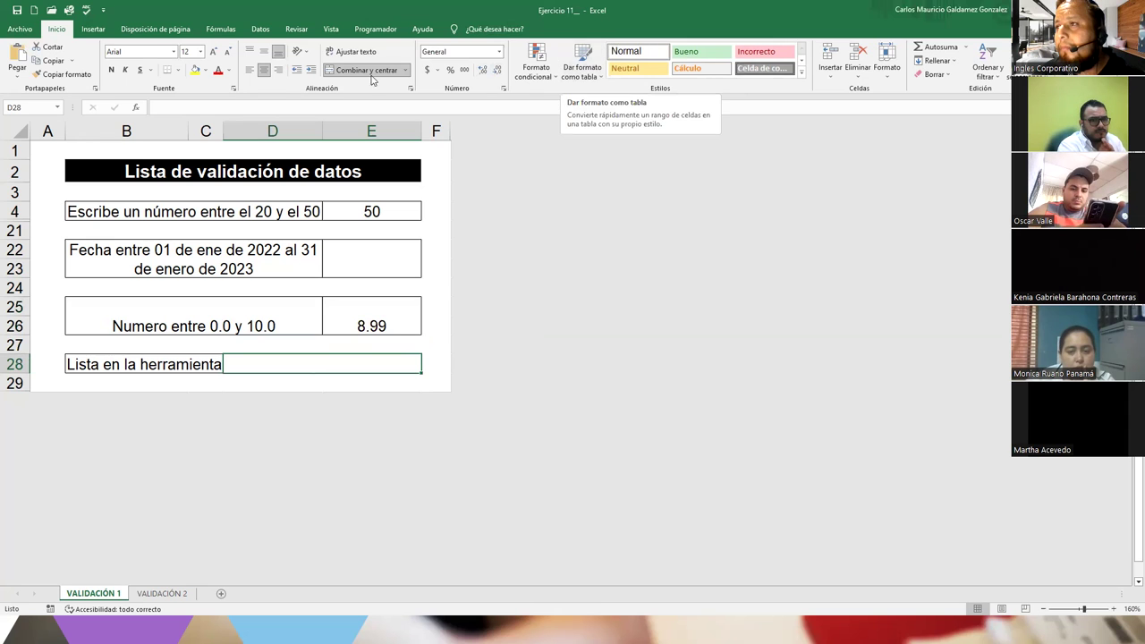
pyautogui.click(273, 30)
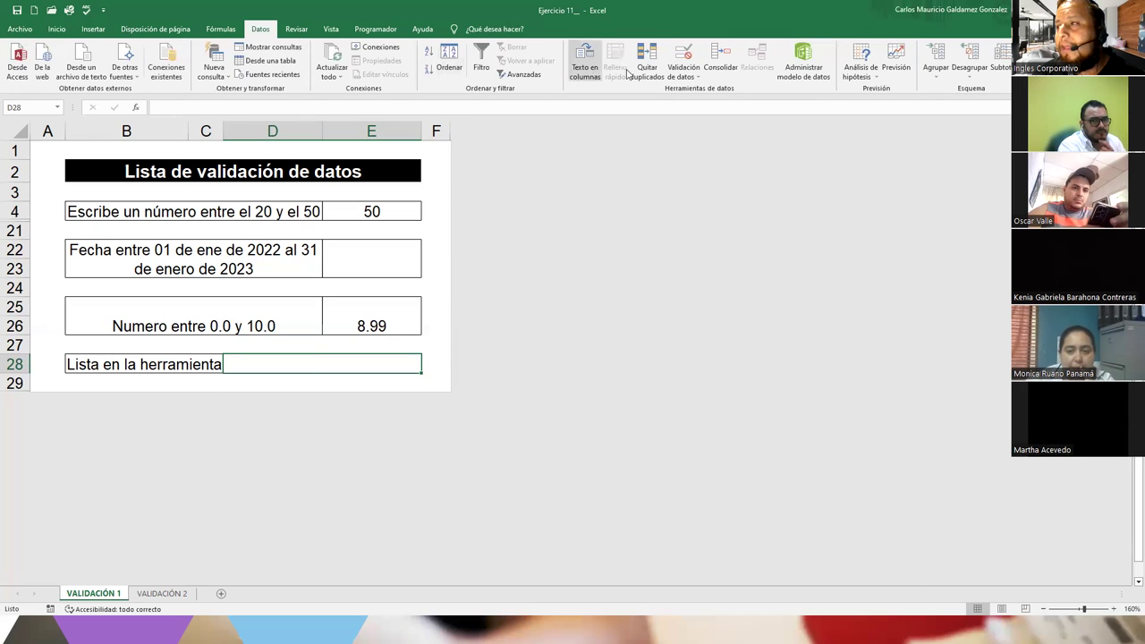
pyautogui.click(683, 52)
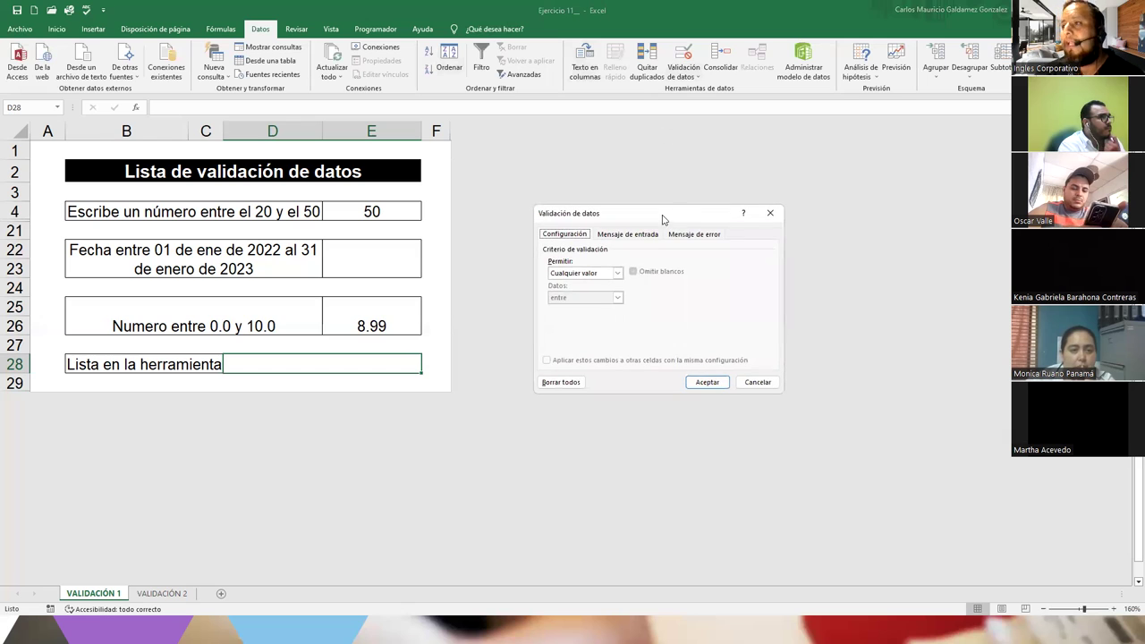
pyautogui.click(590, 280)
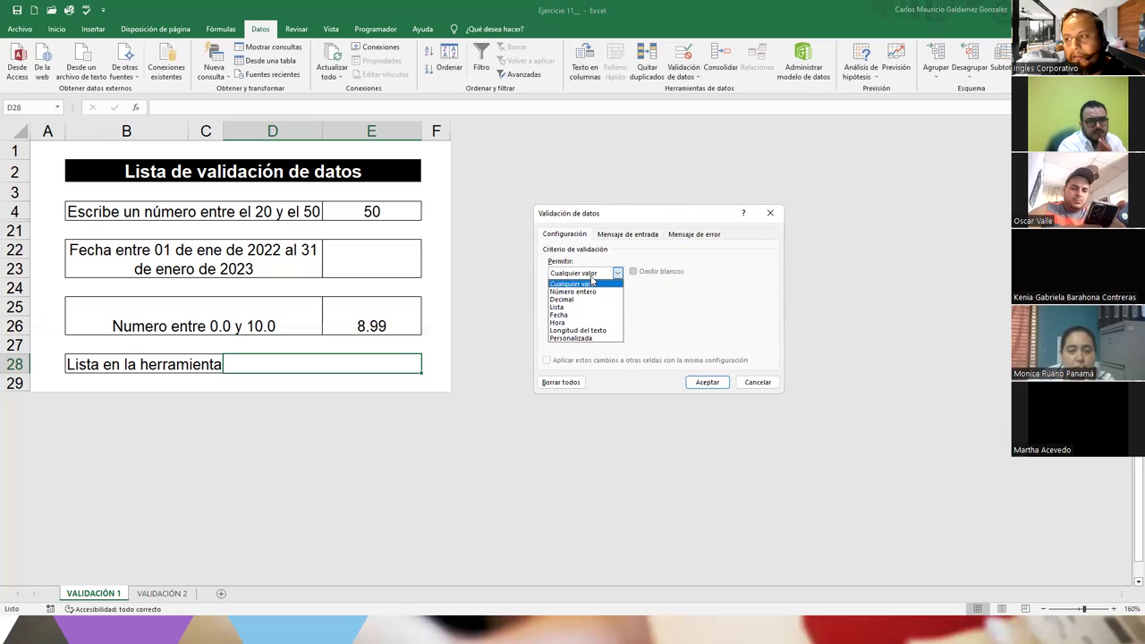
pyautogui.click(586, 314)
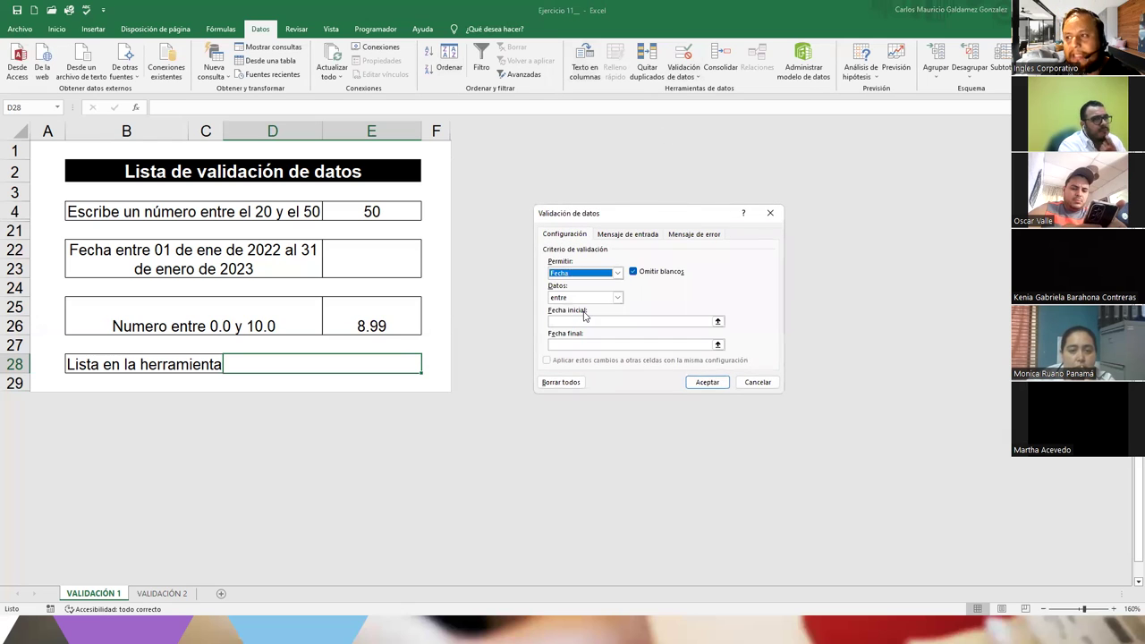
pyautogui.click(582, 273)
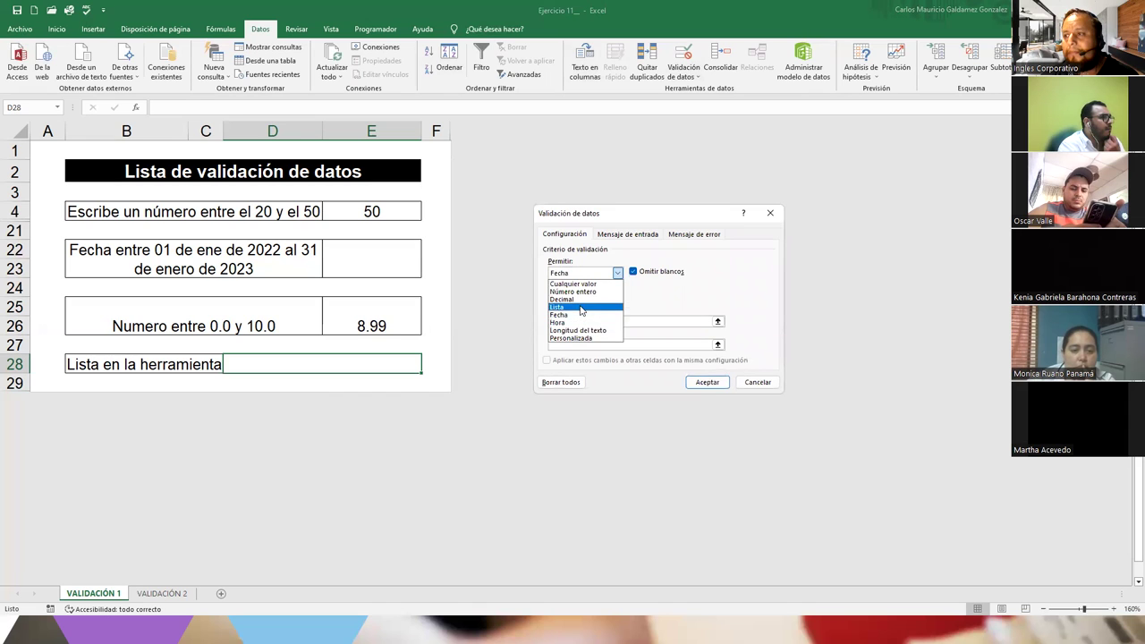
pyautogui.click(582, 309)
# Step: Enter the list source for cell D28 as Enero;Febrero;Marzo;Abril;Mayo;Junio;Julio;Agosto;Septiembre
pyautogui.click(590, 321)
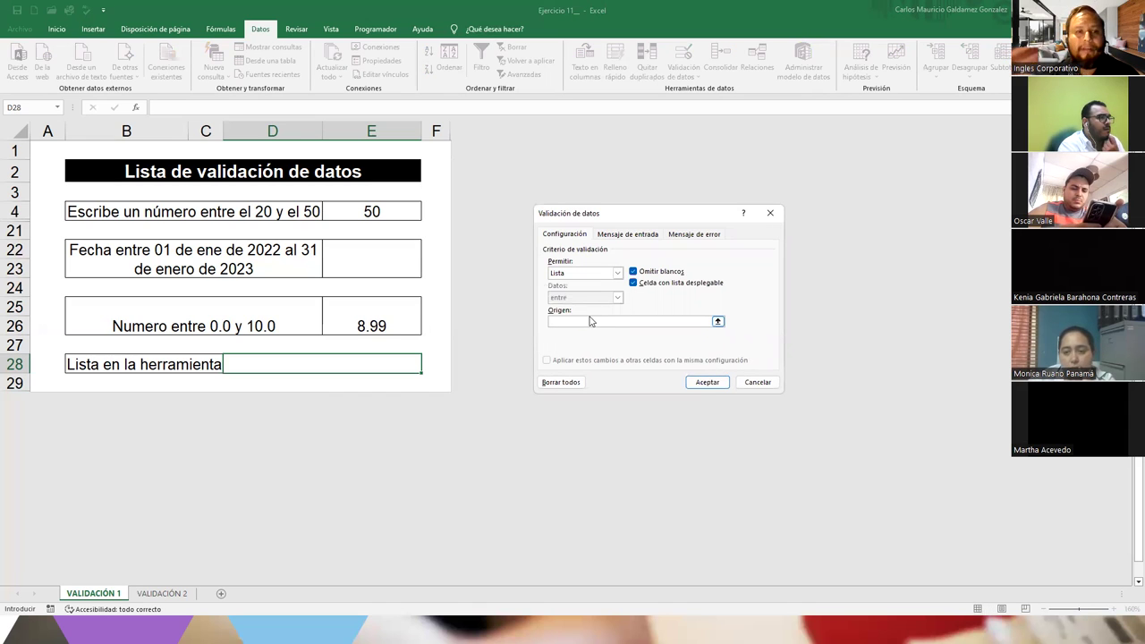
pyautogui.write('Enero;Febre')
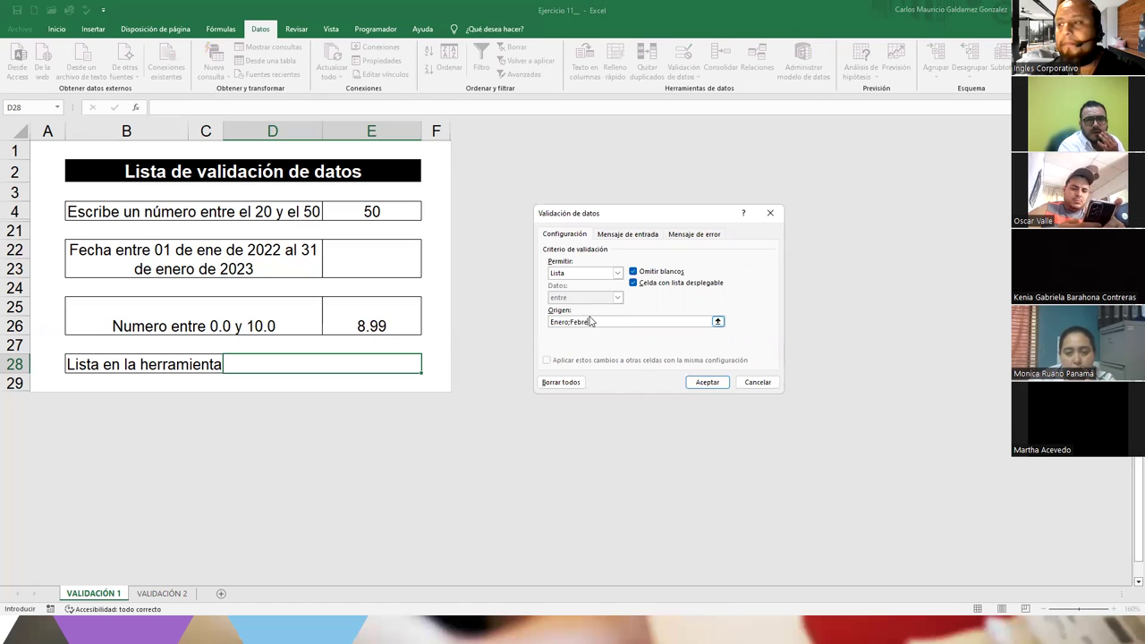
pyautogui.write('ro;Marzo')
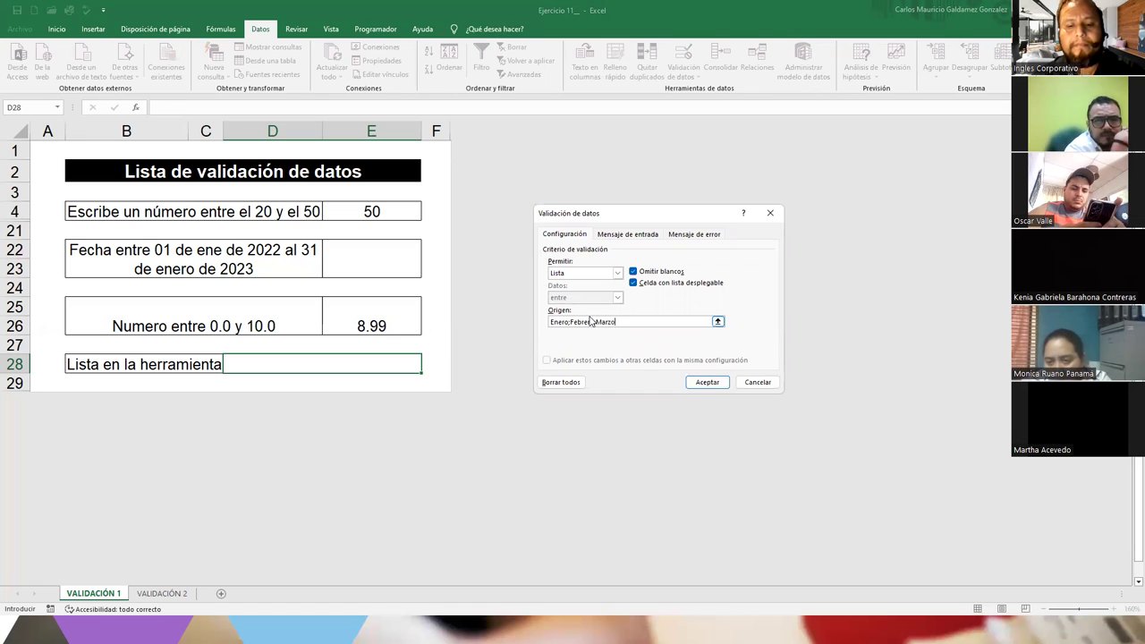
pyautogui.write(';Abril;Mayo;')
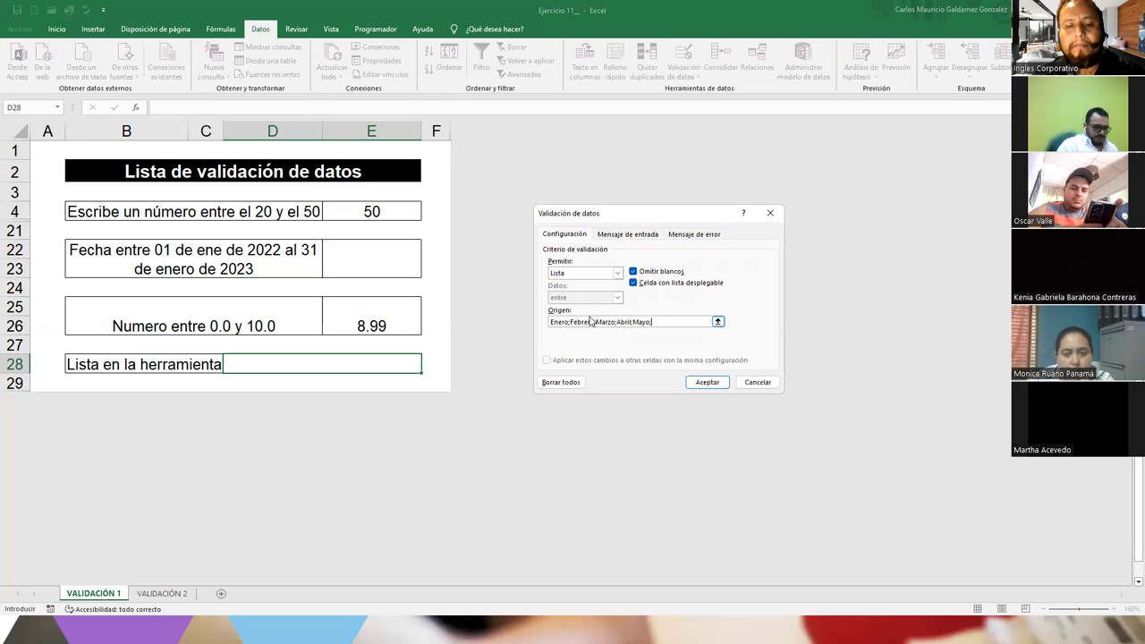
pyautogui.write('Junio;Julio')
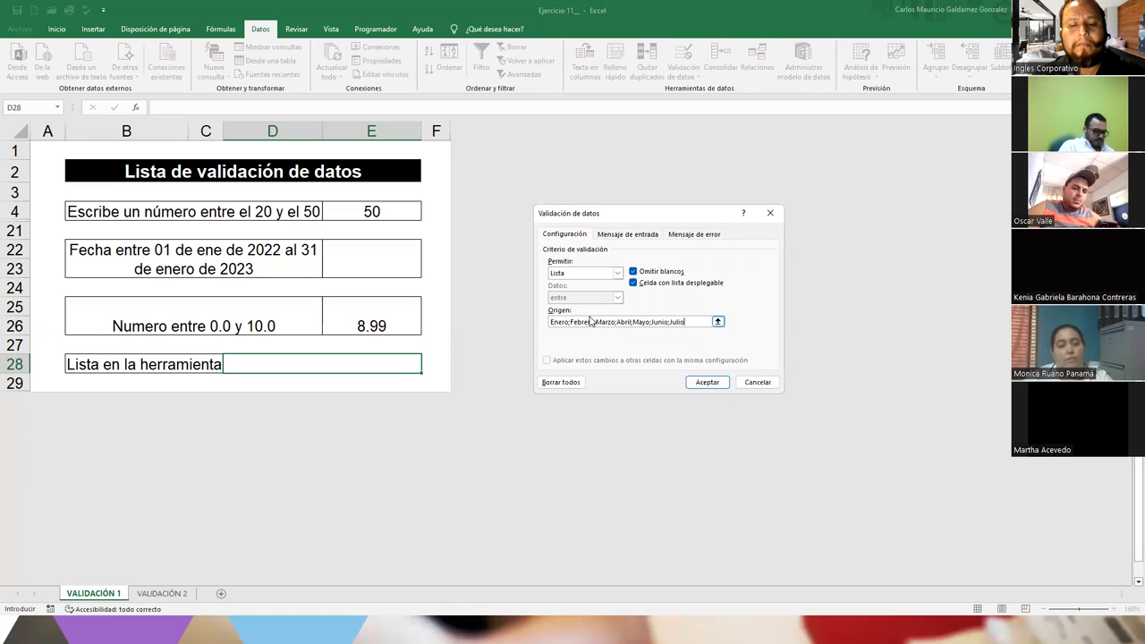
pyautogui.write(';Agosto')
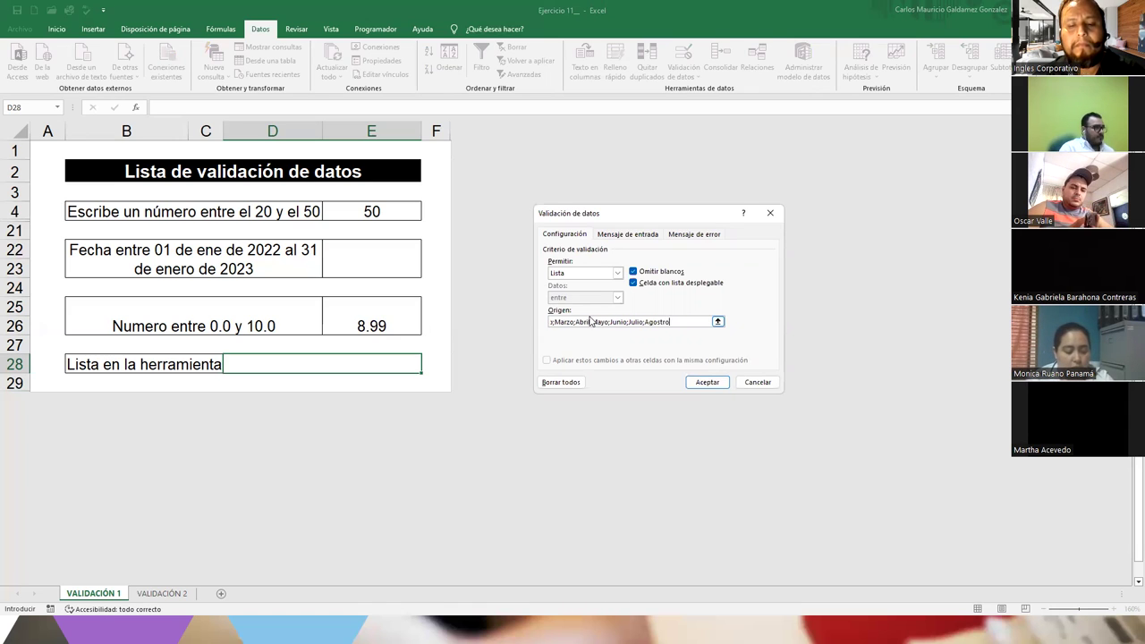
pyautogui.write(';Septiembre')
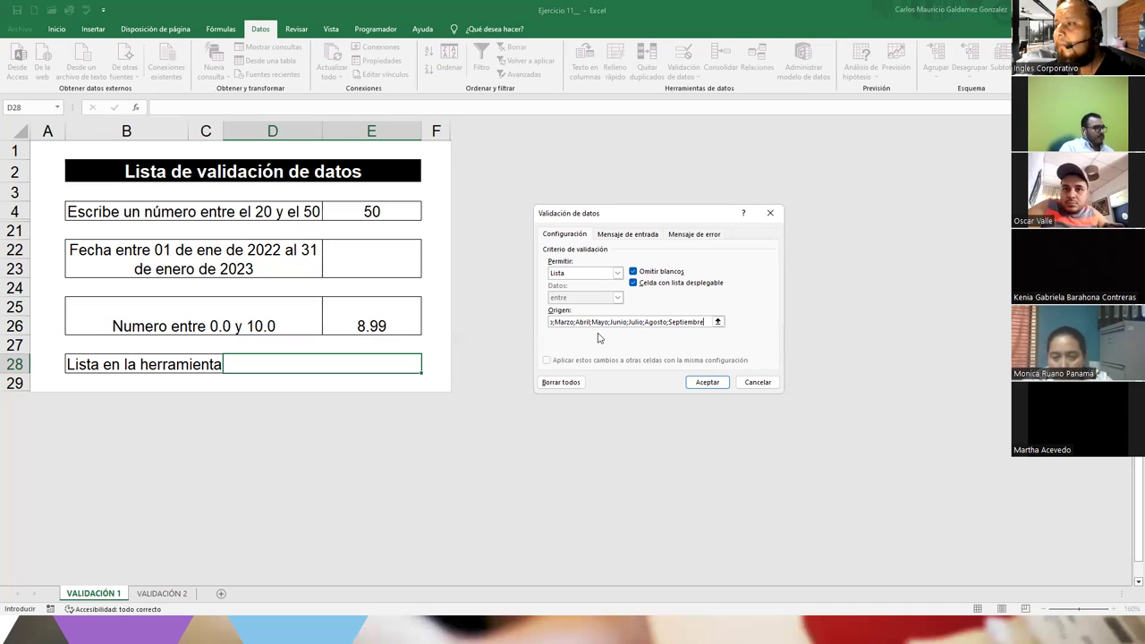
pyautogui.moveTo(542, 321); pyautogui.dragTo(526, 322)
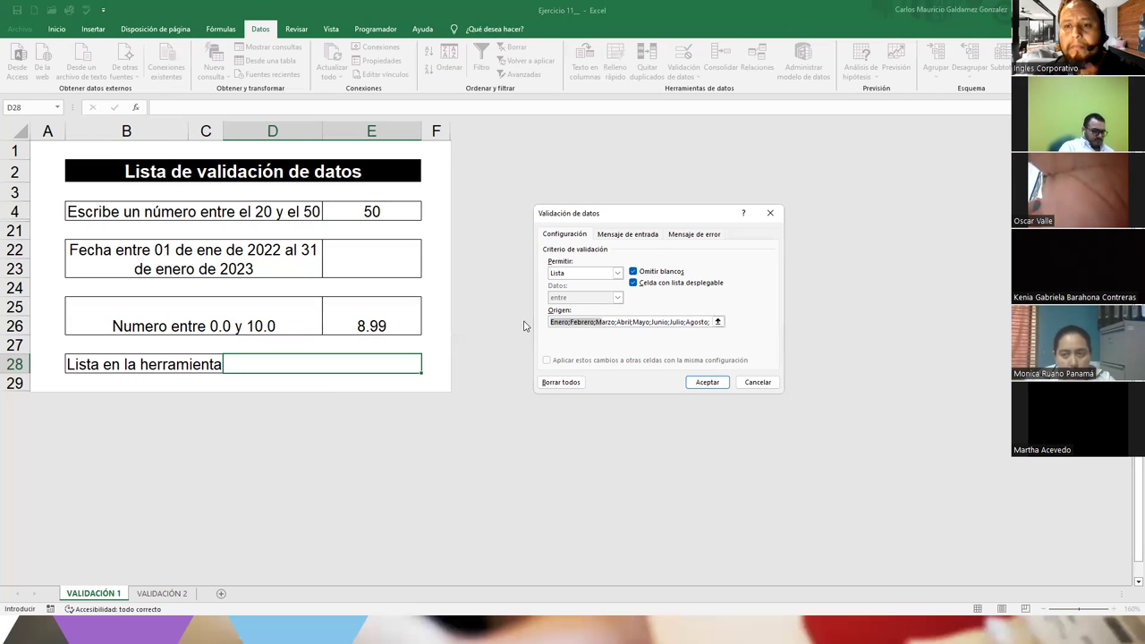
pyautogui.click(683, 321)
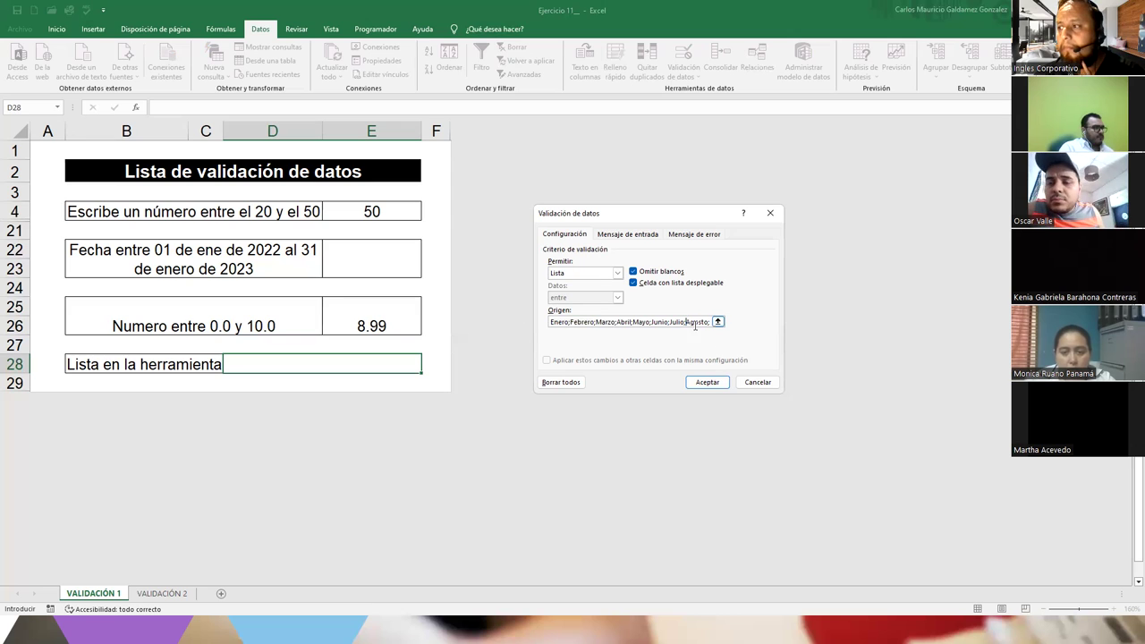
pyautogui.hotkey('shift', 'Home')
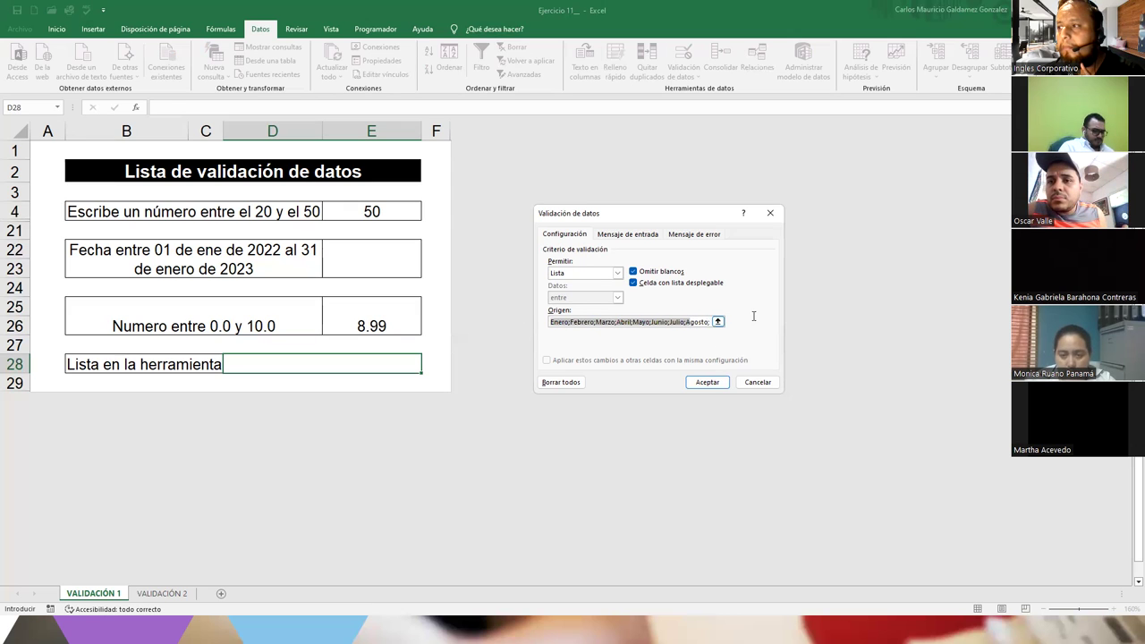
pyautogui.click(678, 322)
pyautogui.moveTo(698, 322); pyautogui.dragTo(713, 325)
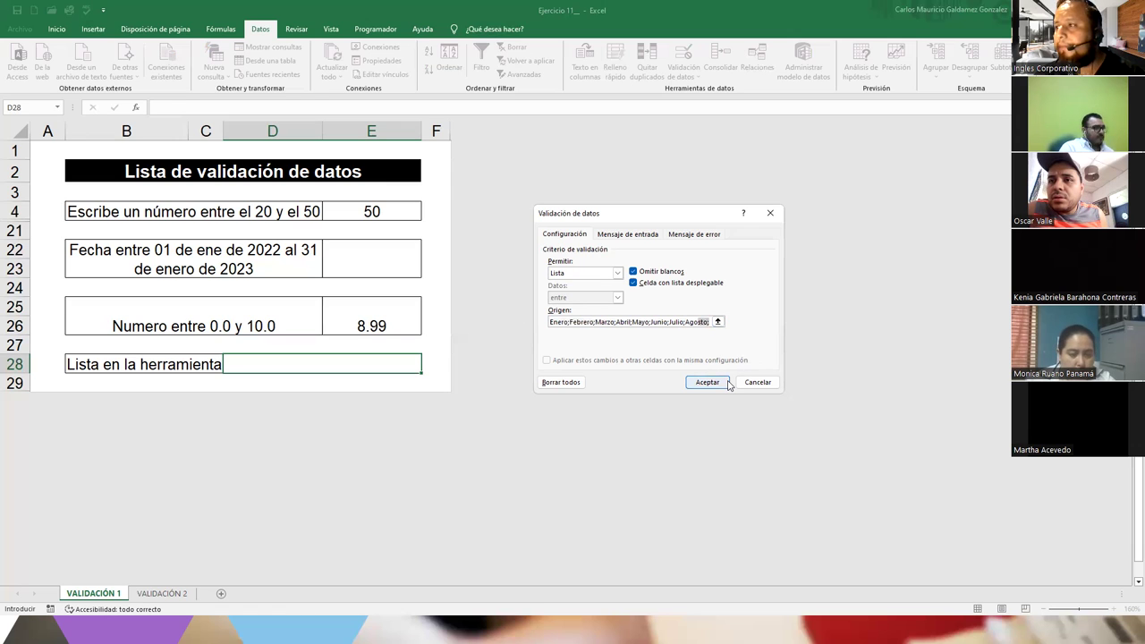
pyautogui.click(708, 322)
pyautogui.press('Right')
pyautogui.press('BackSpace')
pyautogui.press('BackSpace')
pyautogui.press('BackSpace')
pyautogui.press('BackSpace')
pyautogui.press('BackSpace')
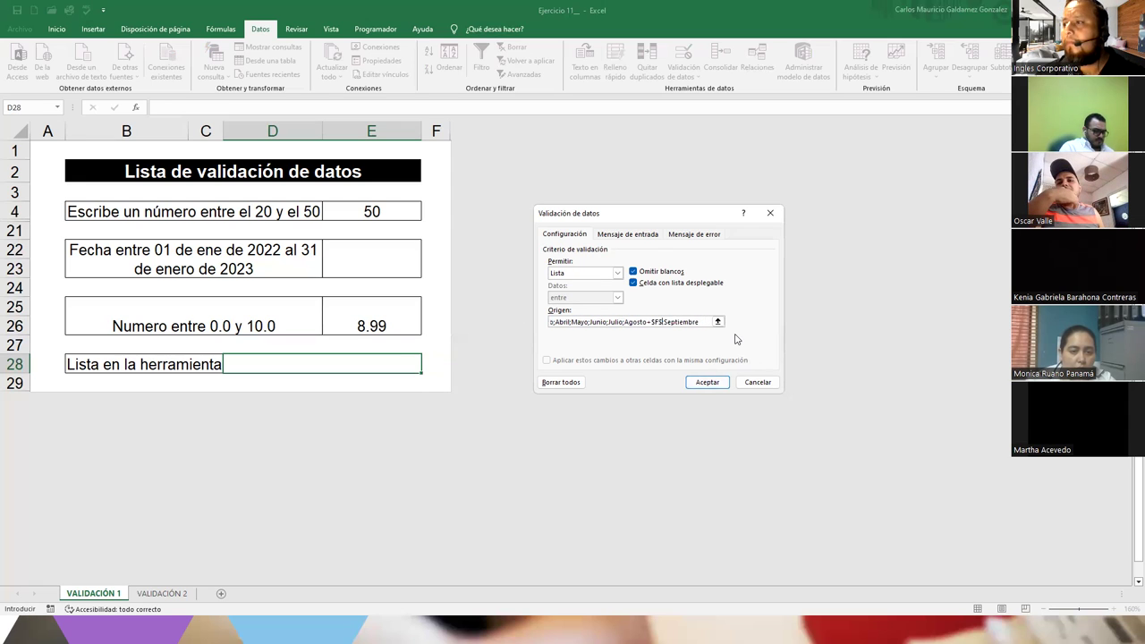
pyautogui.press('BackSpace')
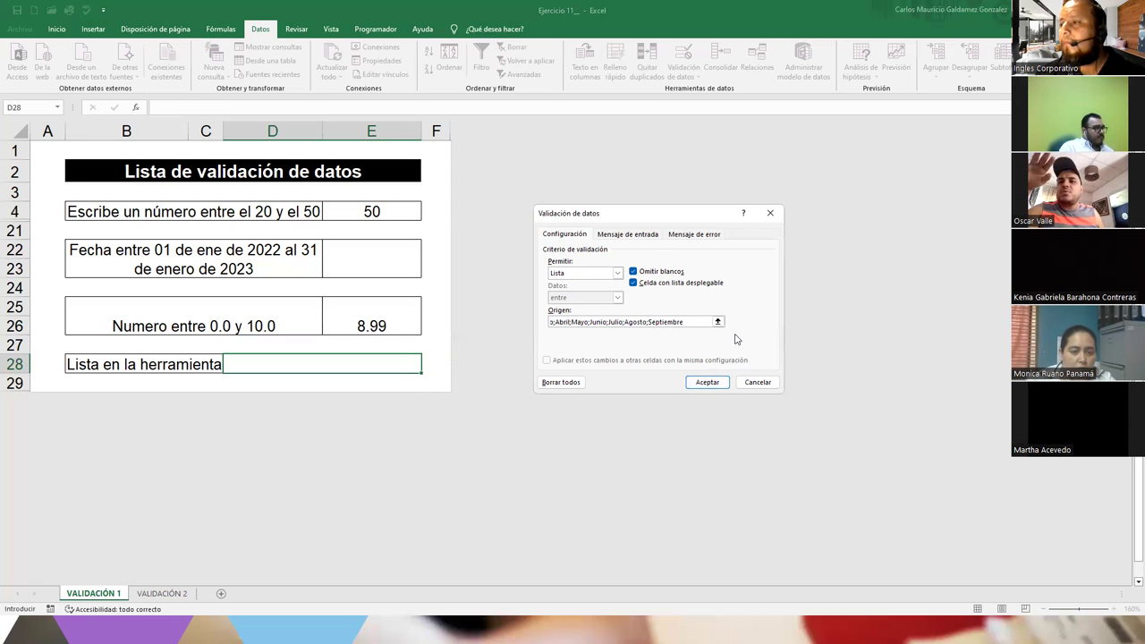
pyautogui.write('+')
pyautogui.press('Right')
pyautogui.press('Right')
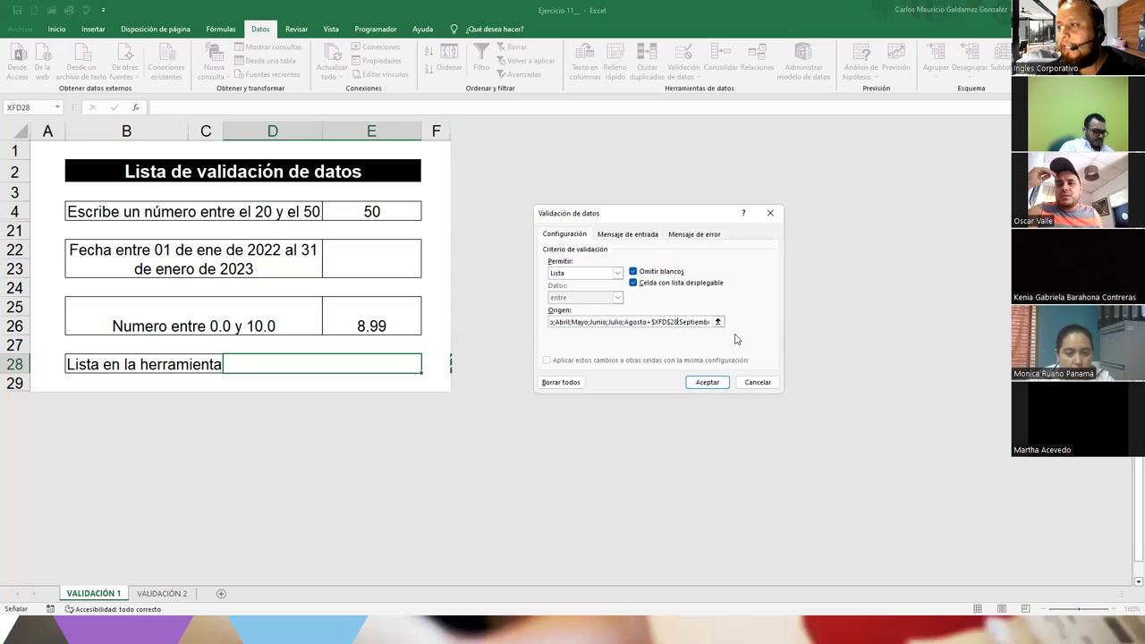
pyautogui.press('BackSpace')
pyautogui.press('BackSpace')
pyautogui.press('BackSpace')
pyautogui.press('BackSpace')
pyautogui.press('BackSpace')
pyautogui.press('BackSpace')
pyautogui.press('BackSpace')
pyautogui.press('BackSpace')
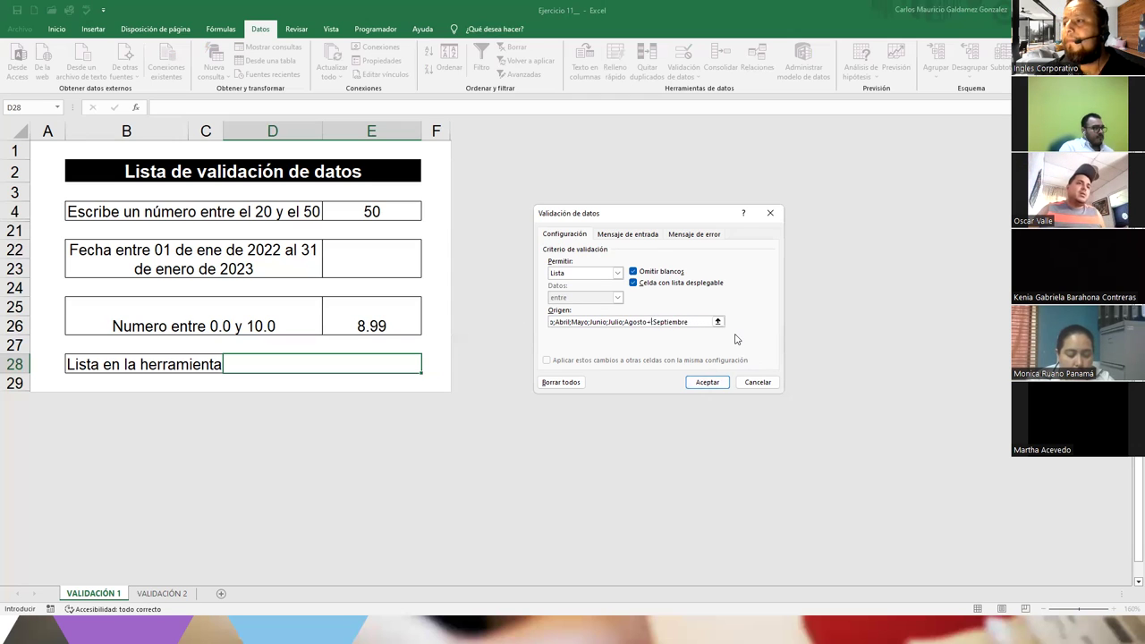
# Step: Add Octubre;Noviembre;Diciembre to the end of the list source and apply the validation rule to cell D28
pyautogui.click(717, 321)
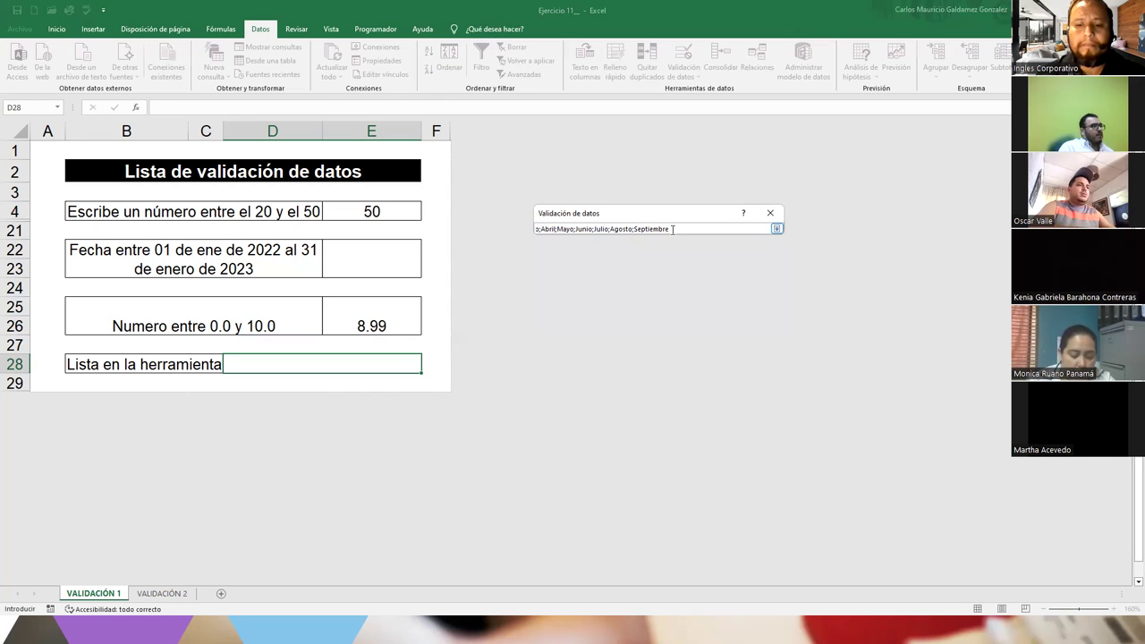
pyautogui.write(';Octubre;')
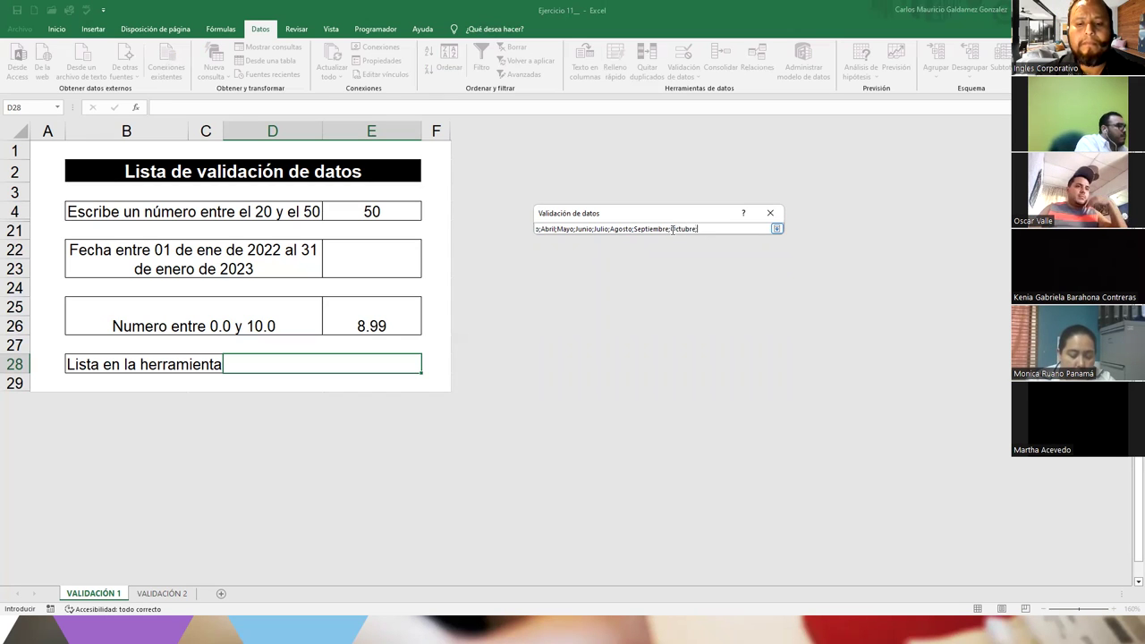
pyautogui.write('Noviembre;Diciembre')
pyautogui.press('Return')
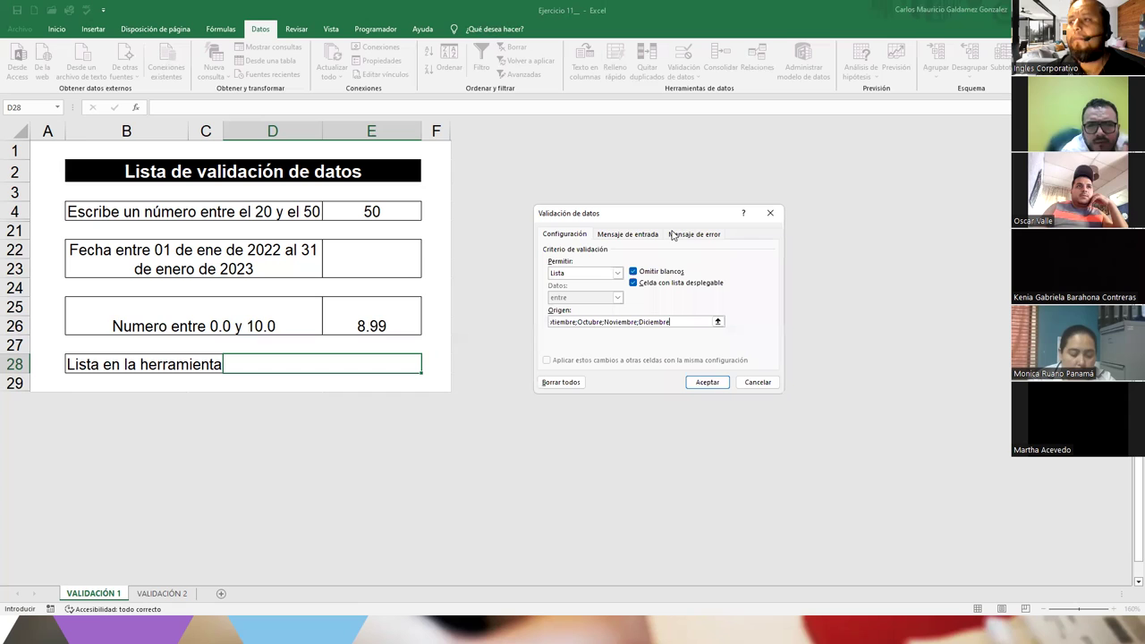
pyautogui.click(708, 385)
# Step: Test the month list in cell D28 by browsing its options and choosing Junio
pyautogui.click(427, 366)
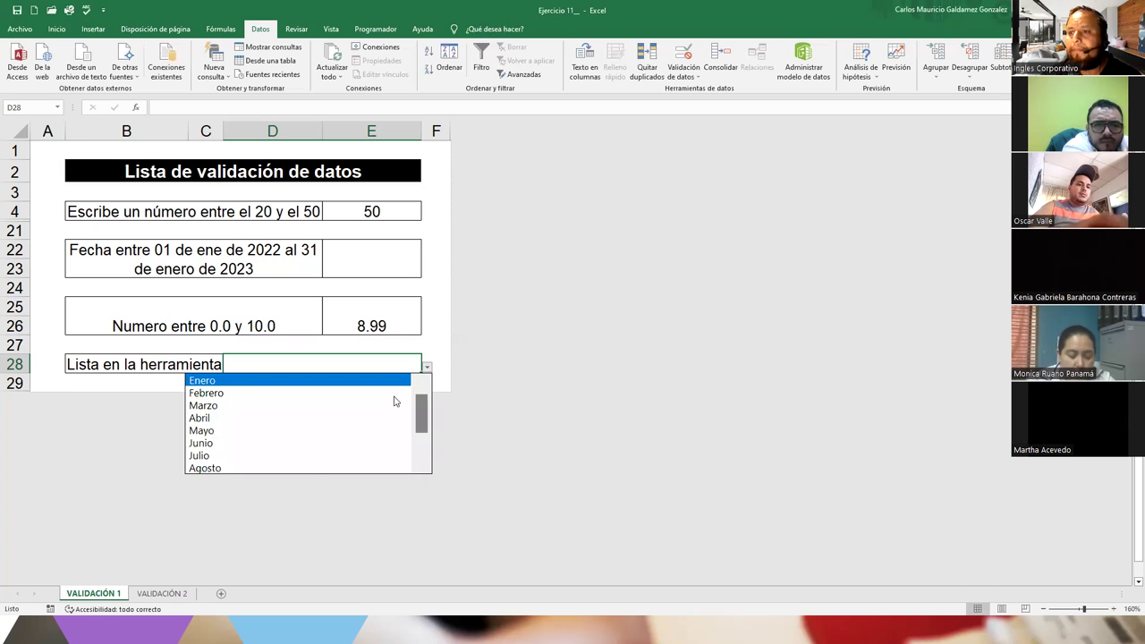
pyautogui.click(328, 479)
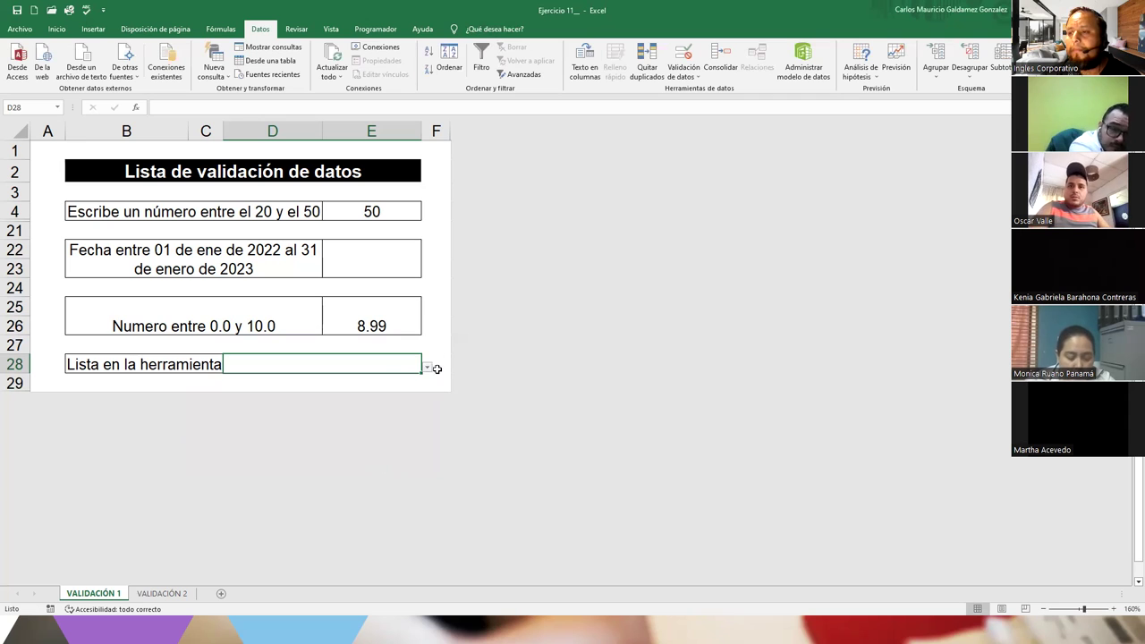
pyautogui.click(427, 367)
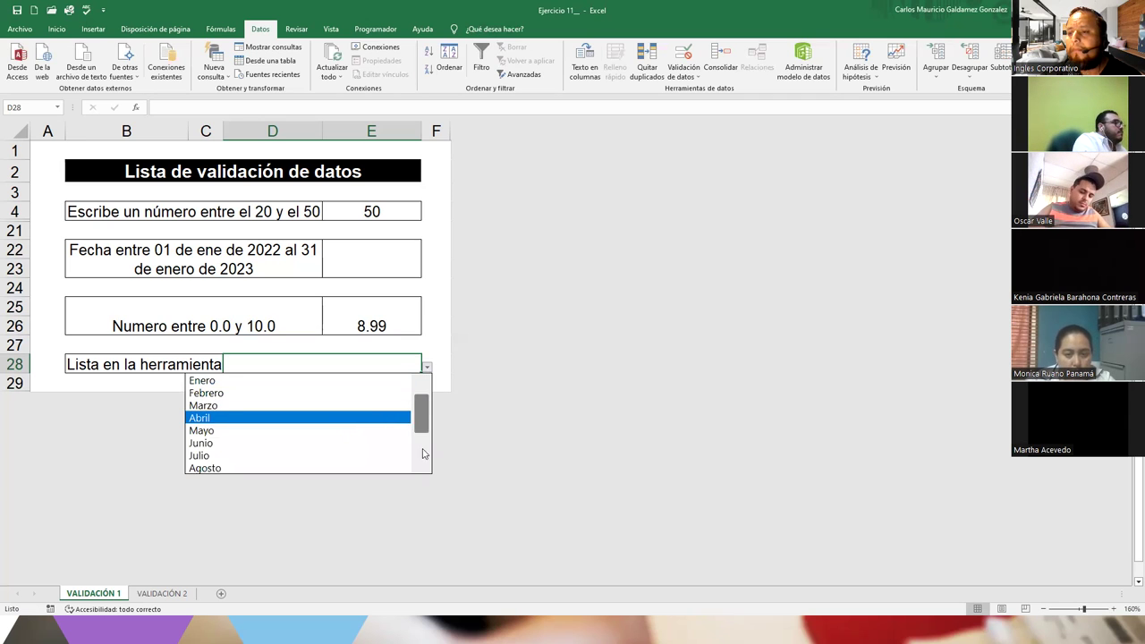
pyautogui.moveTo(425, 413); pyautogui.dragTo(423, 463)
pyautogui.scroll(1, 424, 456)
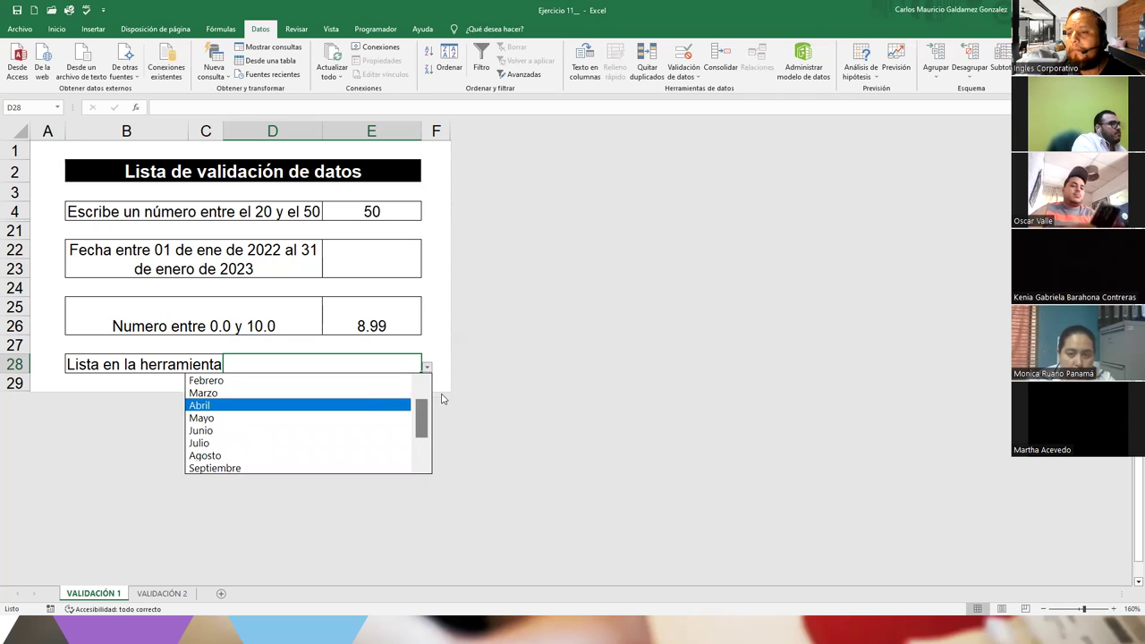
pyautogui.click(339, 429)
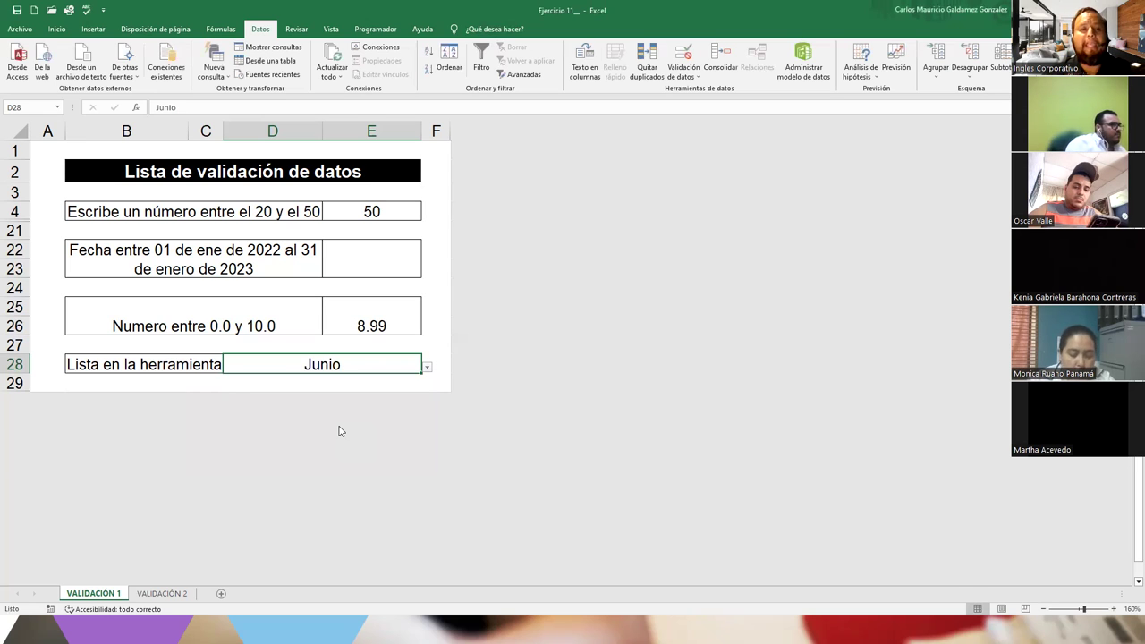
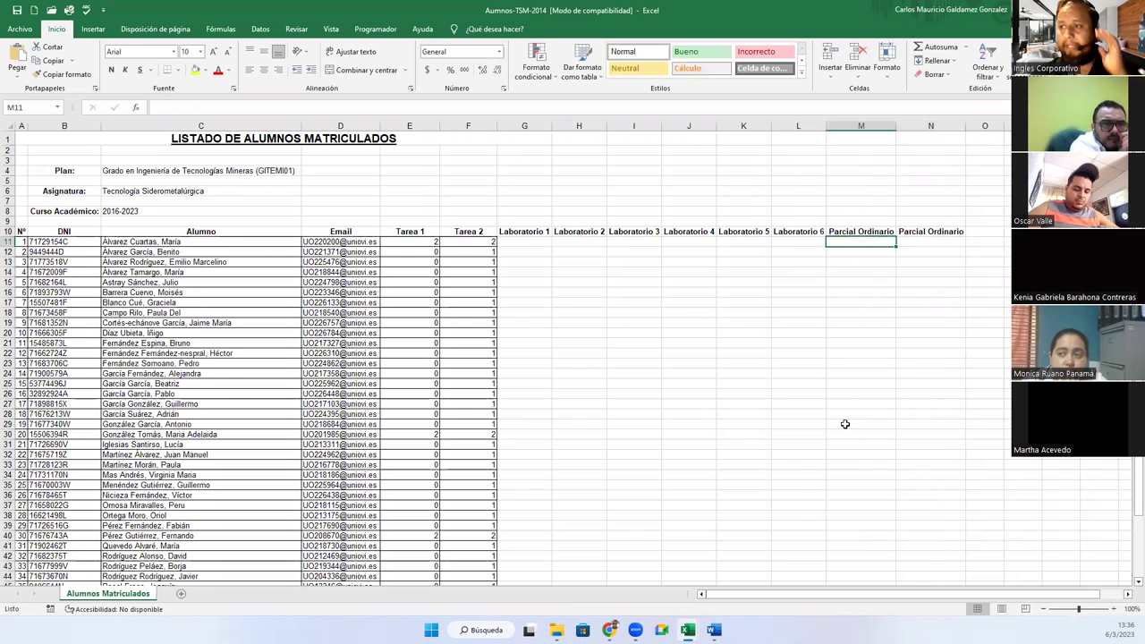
# Step: Autofit column E in the student list and rotate the text upward in header cells E10:N10
pyautogui.doubleClick(443, 125)
pyautogui.moveTo(394, 229); pyautogui.dragTo(908, 232)
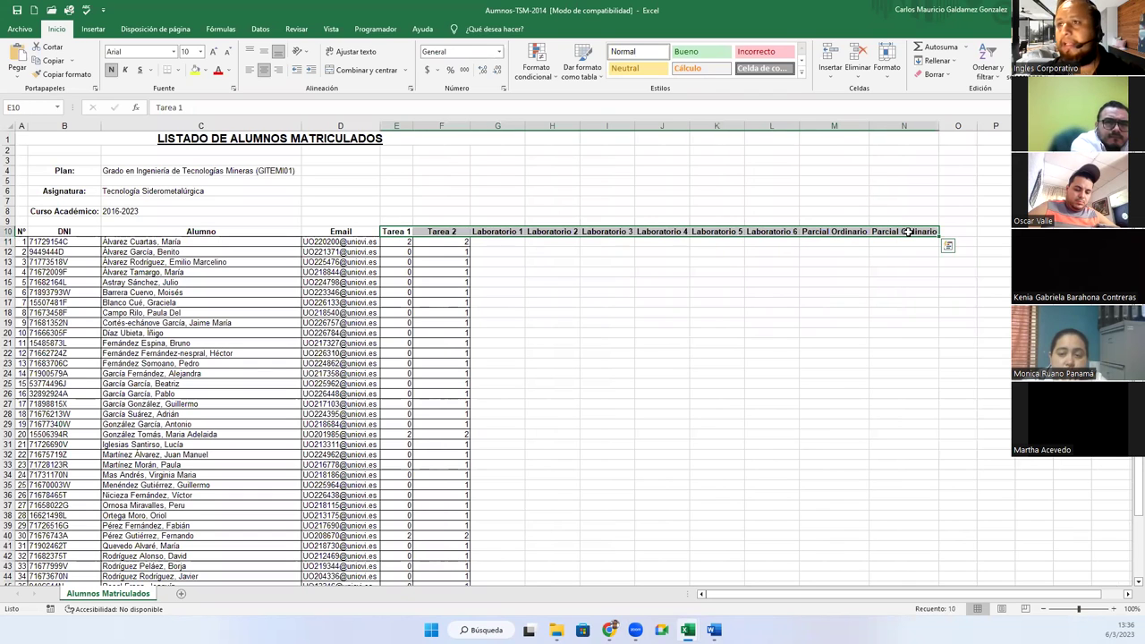
pyautogui.click(302, 51)
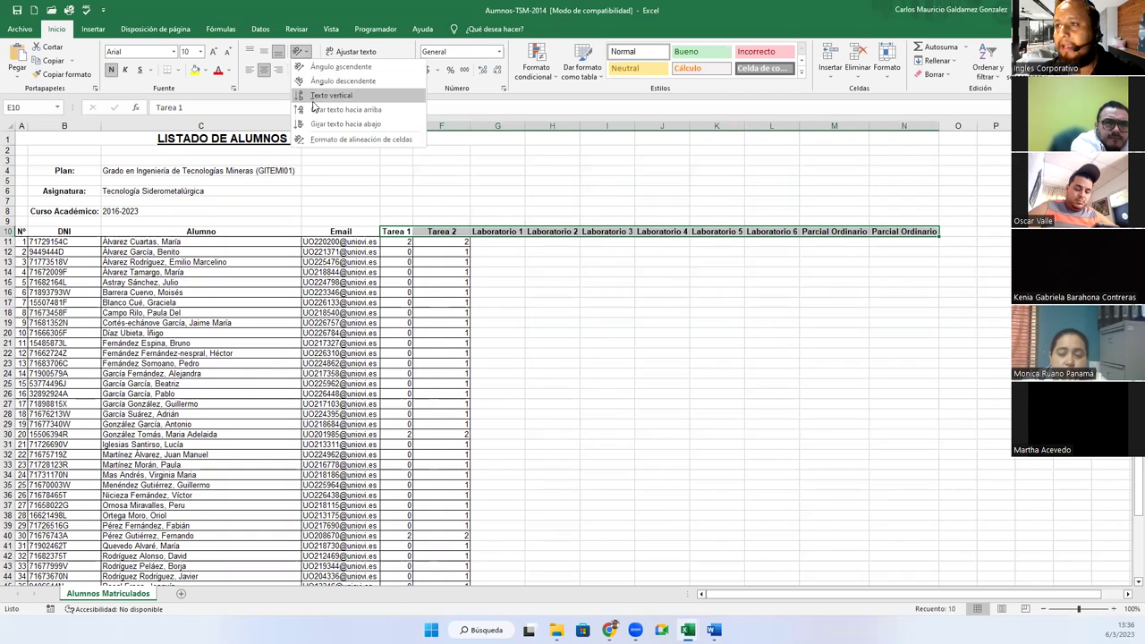
pyautogui.click(317, 109)
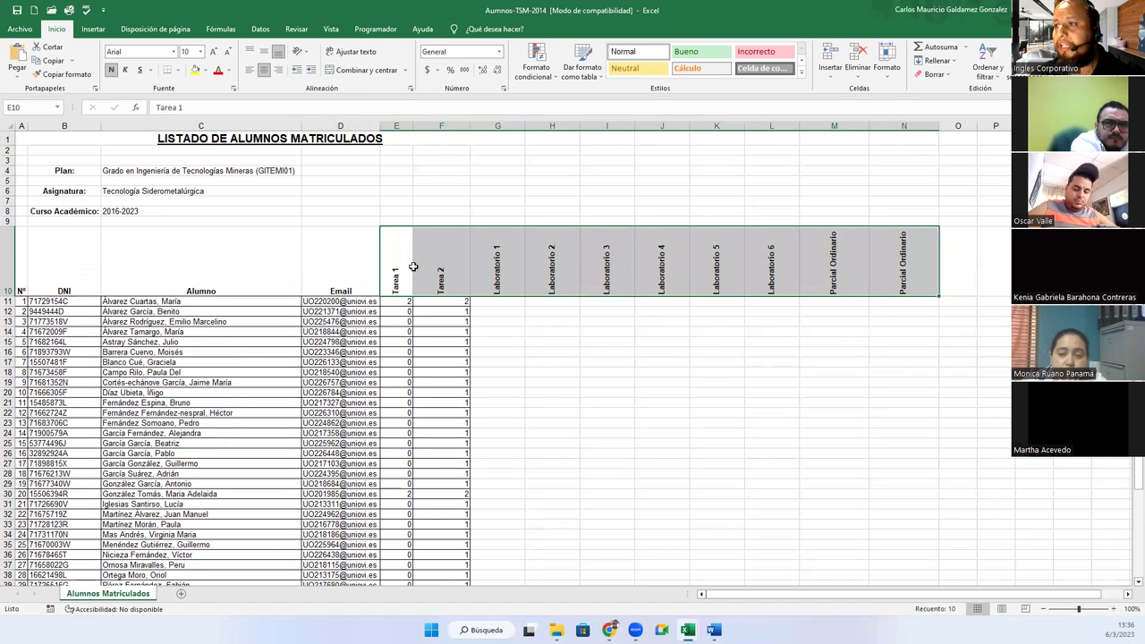
# Step: Set the width of columns E through N to 7
pyautogui.click(410, 261)
pyautogui.moveTo(413, 126); pyautogui.dragTo(900, 128)
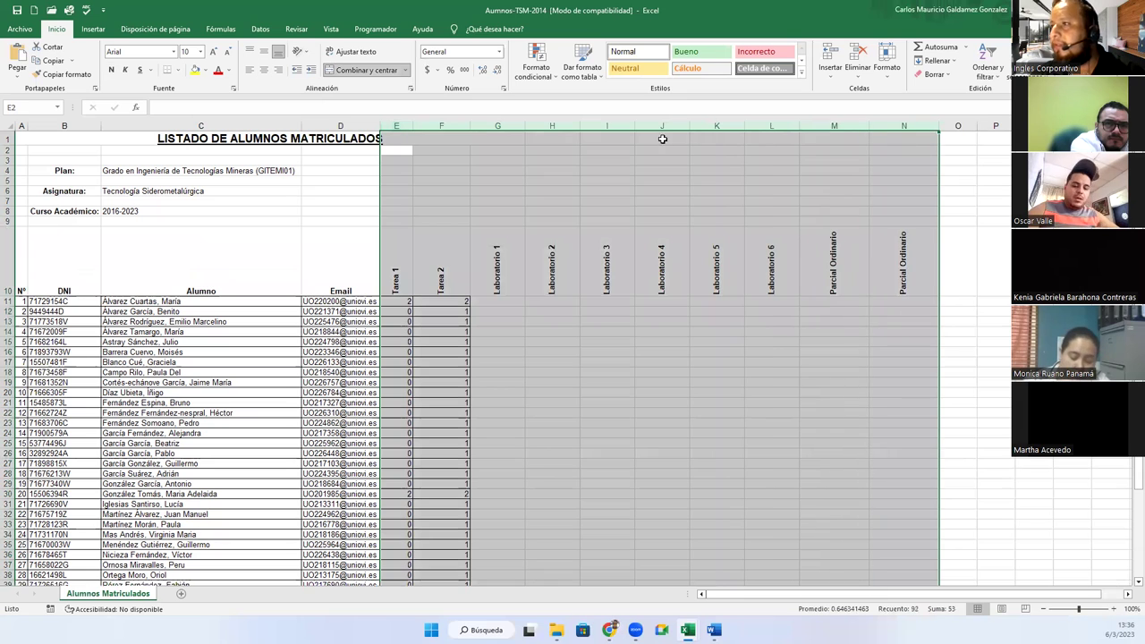
pyautogui.rightClick(616, 127)
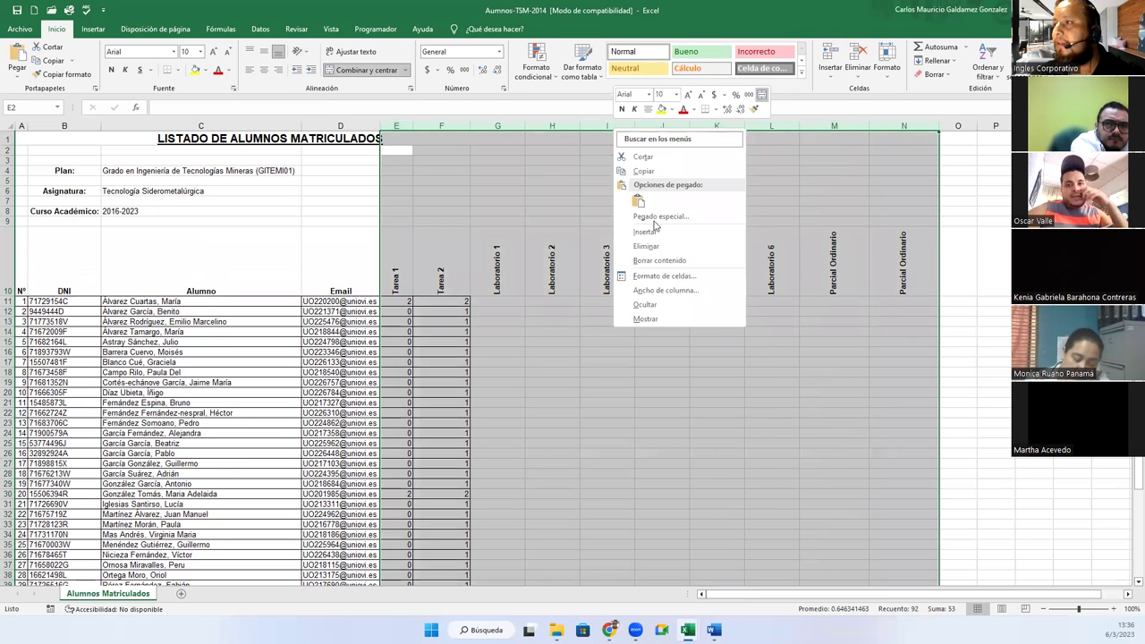
pyautogui.click(662, 290)
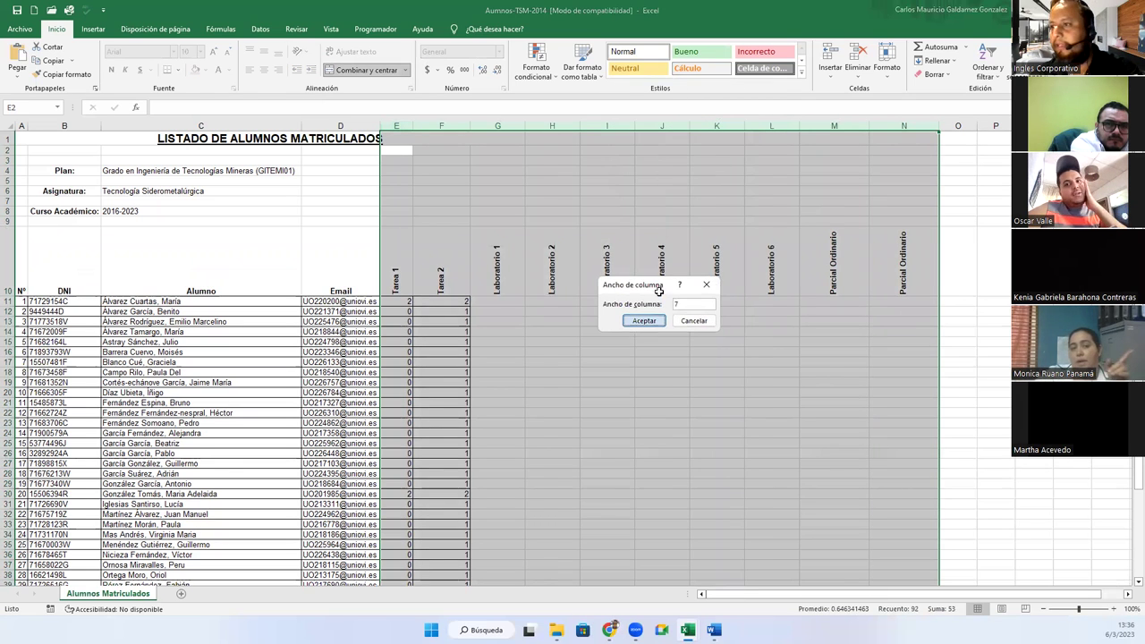
pyautogui.click(645, 320)
# Step: Apply all borders to the header cells E10:N10
pyautogui.moveTo(397, 268); pyautogui.dragTo(678, 256)
pyautogui.click(175, 69)
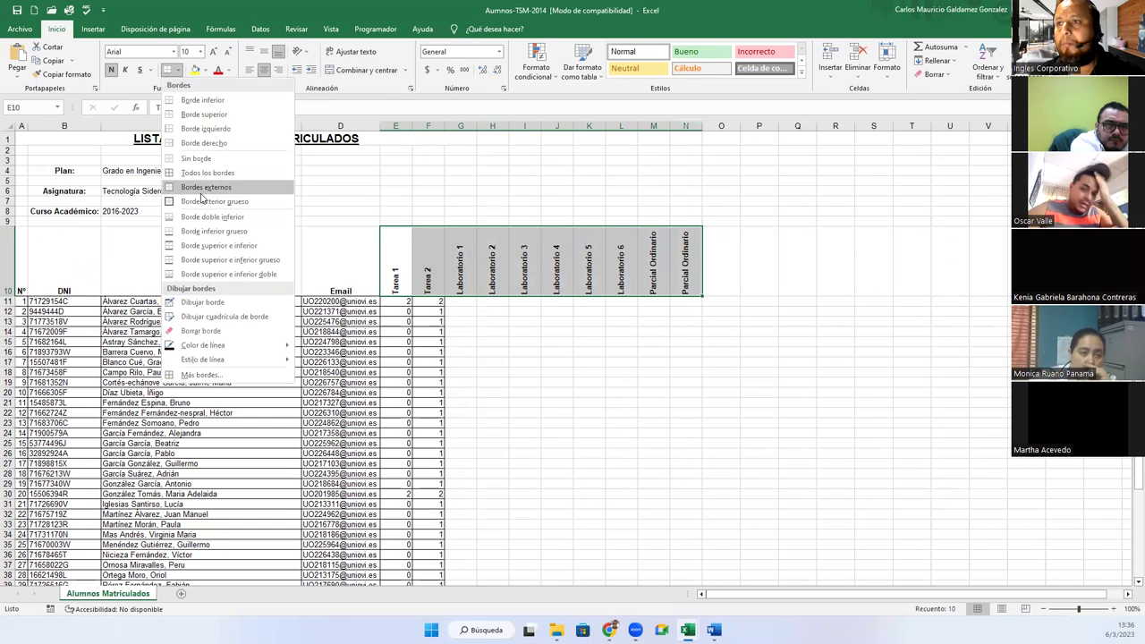
pyautogui.click(206, 176)
pyautogui.click(330, 262)
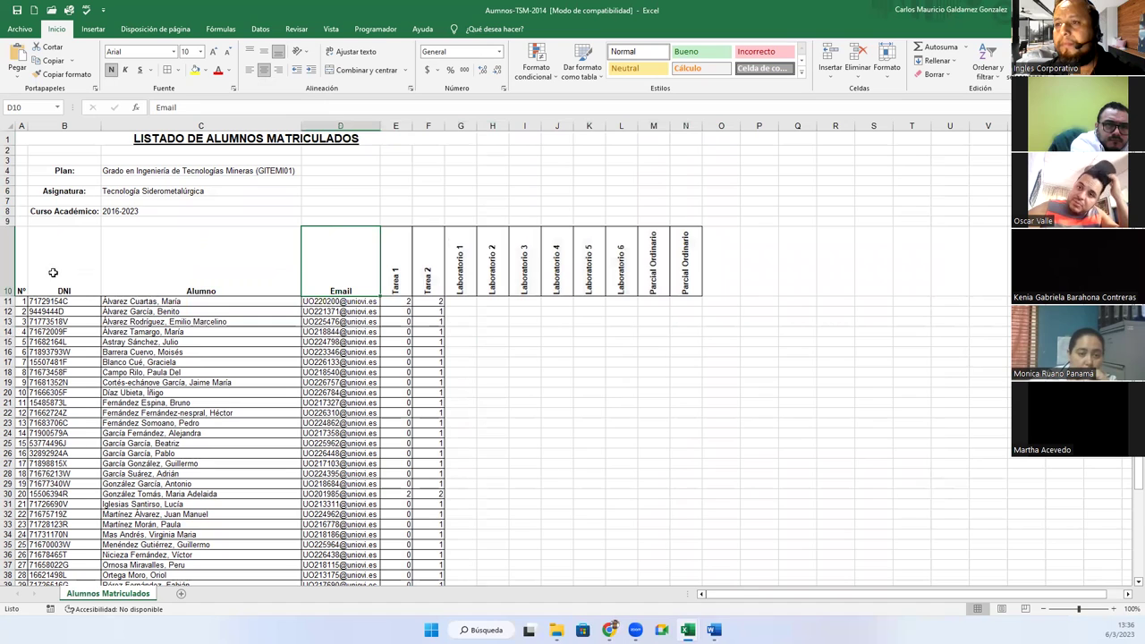
# Step: Center the headers in A10:N10 vertically and reduce the height of row 10
pyautogui.moveTo(21, 264); pyautogui.dragTo(679, 267)
pyautogui.click(264, 51)
pyautogui.click(264, 51)
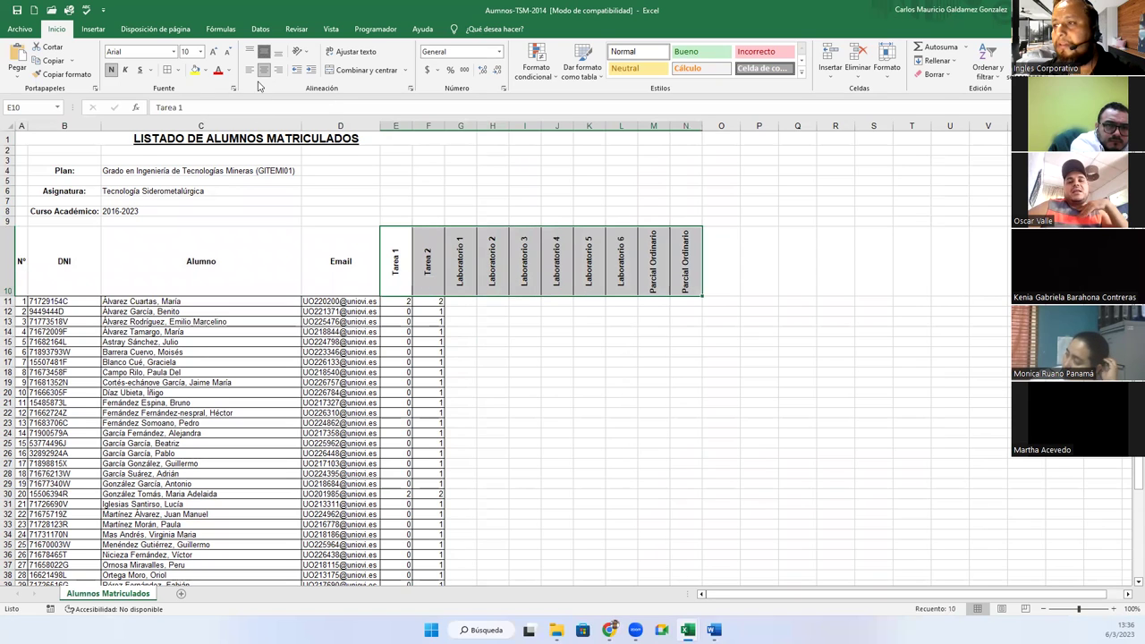
pyautogui.moveTo(18, 294); pyautogui.dragTo(16, 281)
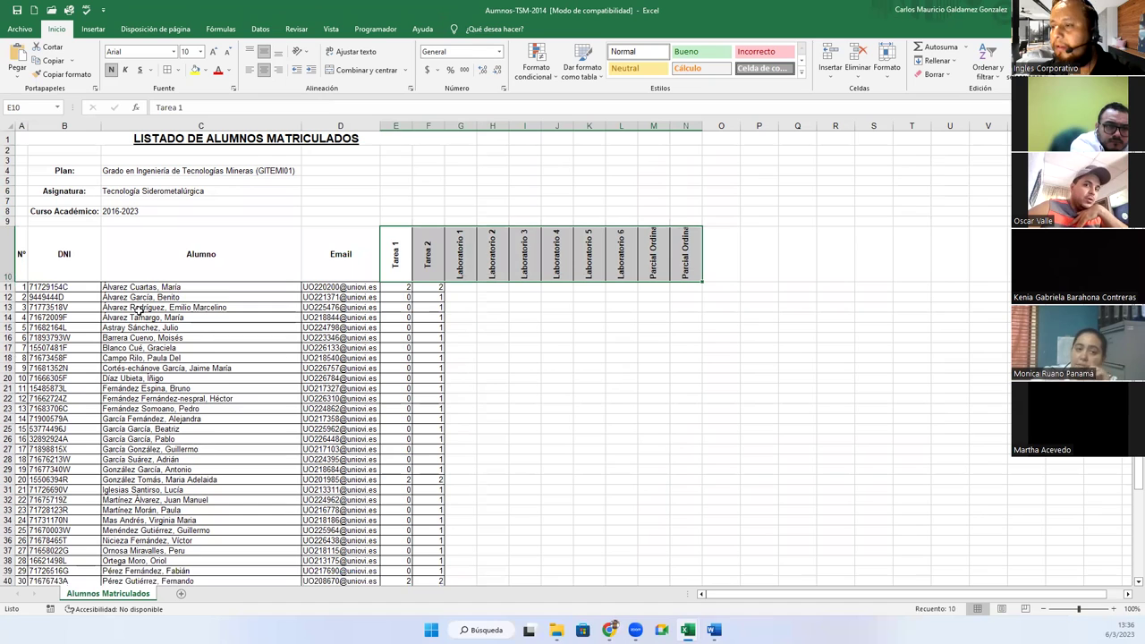
pyautogui.moveTo(11, 282); pyautogui.dragTo(7, 271)
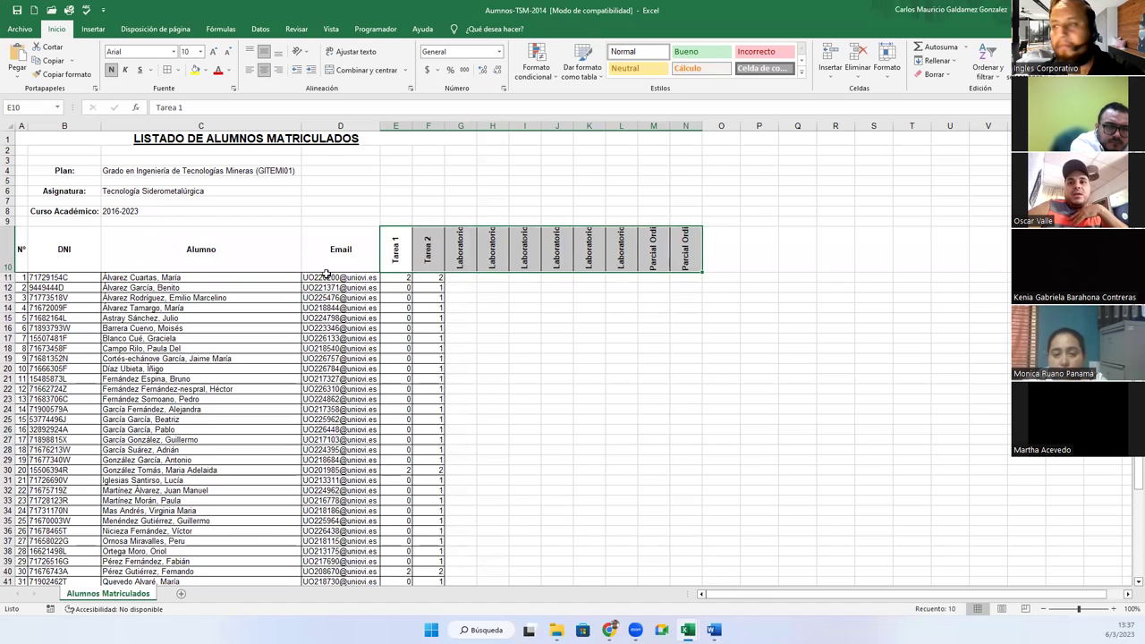
# Step: Wrap the text in header cells E10:N10 and enlarge row 10 slightly so the word Laboratorio fits on one line
pyautogui.moveTo(396, 249); pyautogui.dragTo(677, 259)
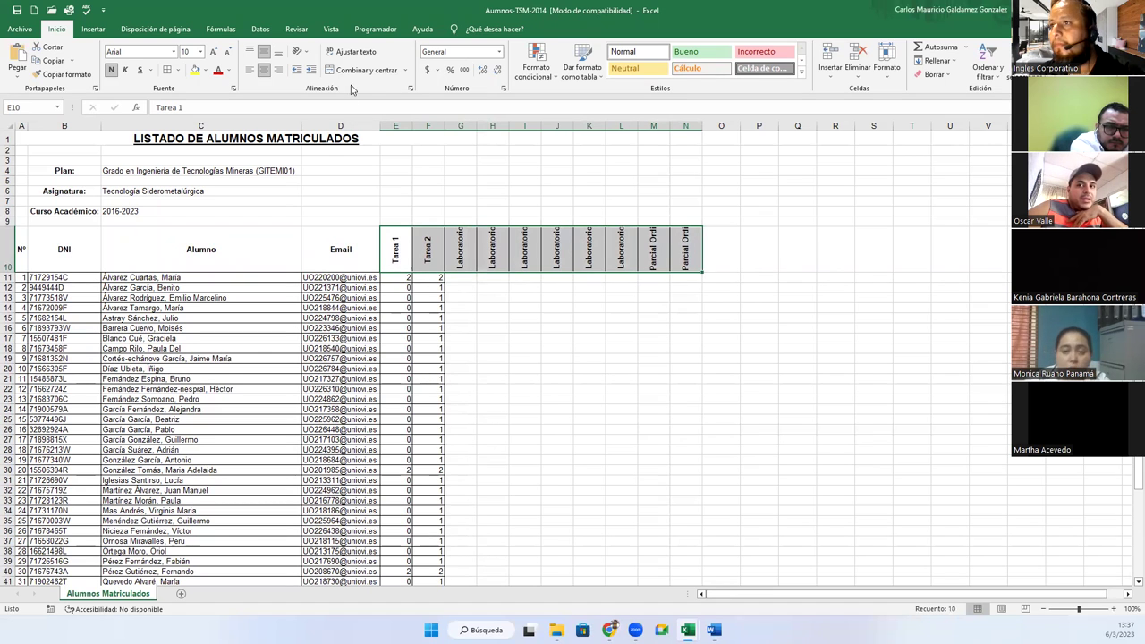
pyautogui.click(351, 51)
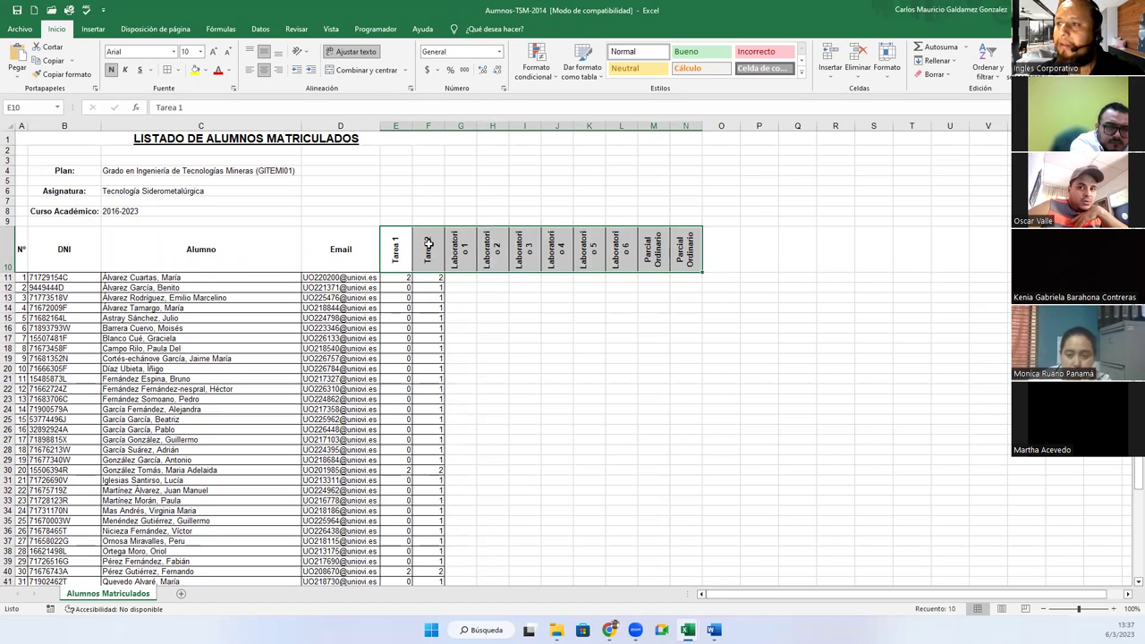
pyautogui.click(466, 247)
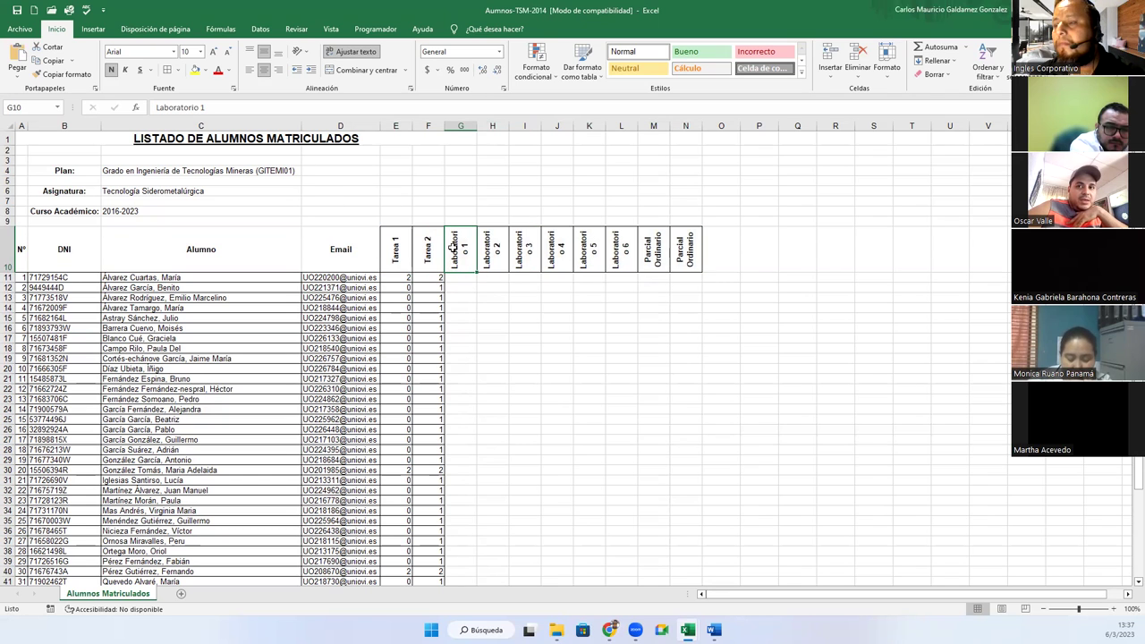
pyautogui.moveTo(9, 273); pyautogui.dragTo(9, 279)
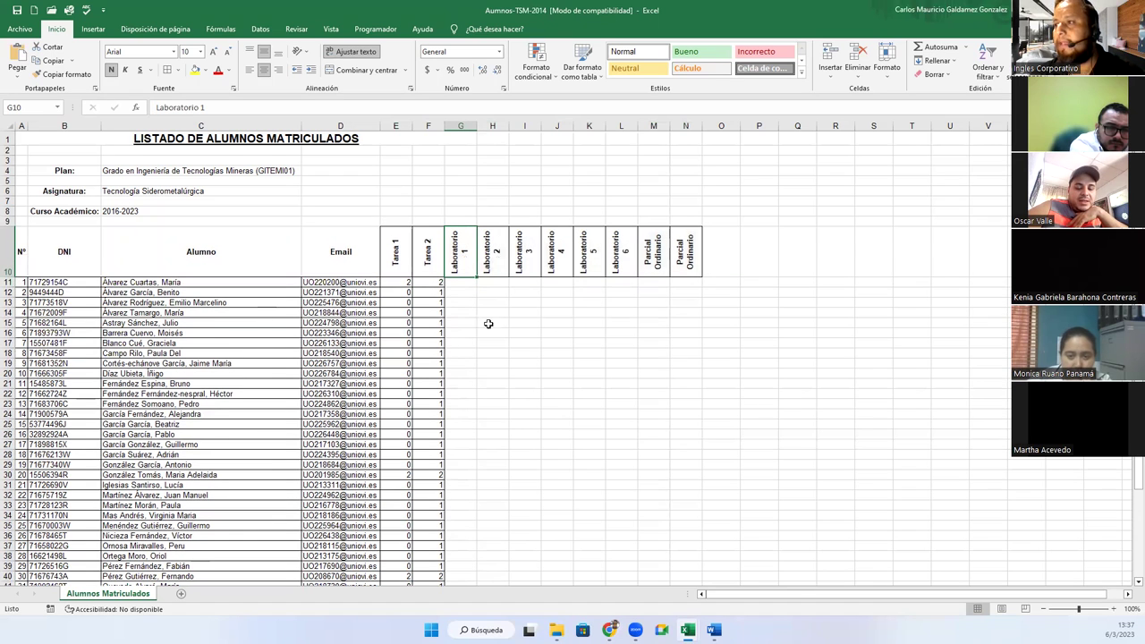
# Step: Enter a centered % label in cell D9 above the Email header
pyautogui.click(359, 222)
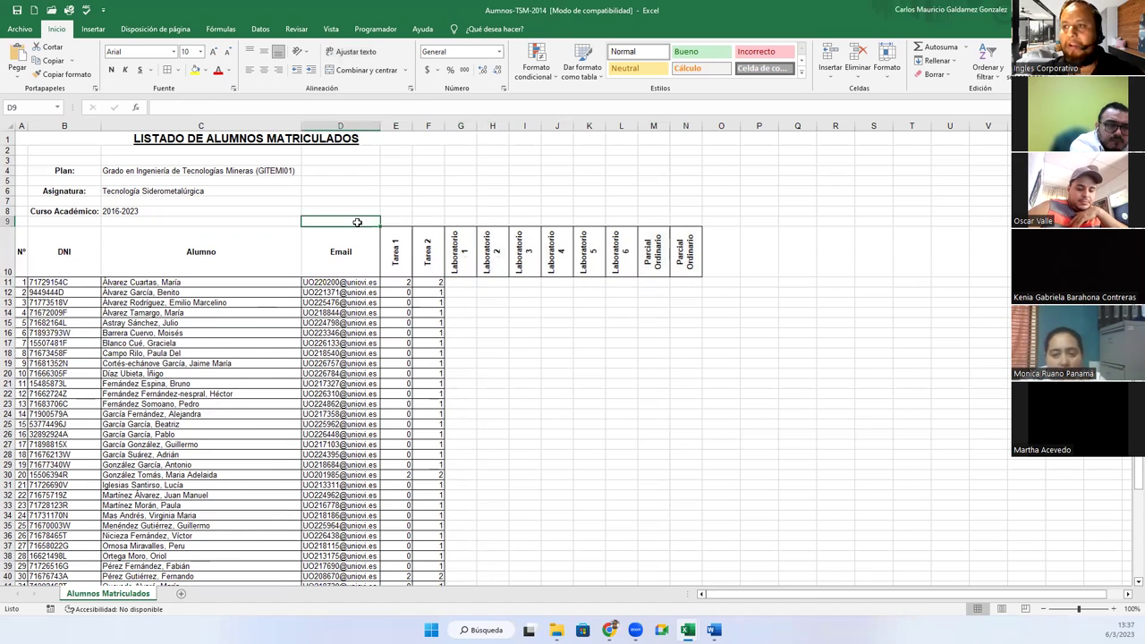
pyautogui.write('%')
pyautogui.hotkey('ctrl', 'Return')
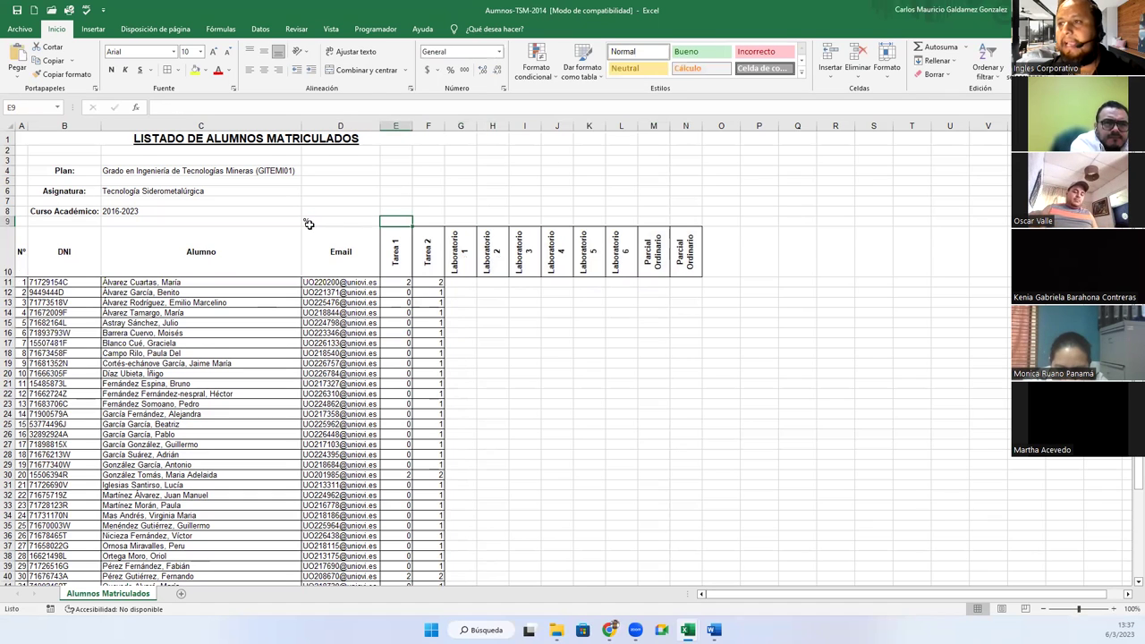
pyautogui.click(264, 69)
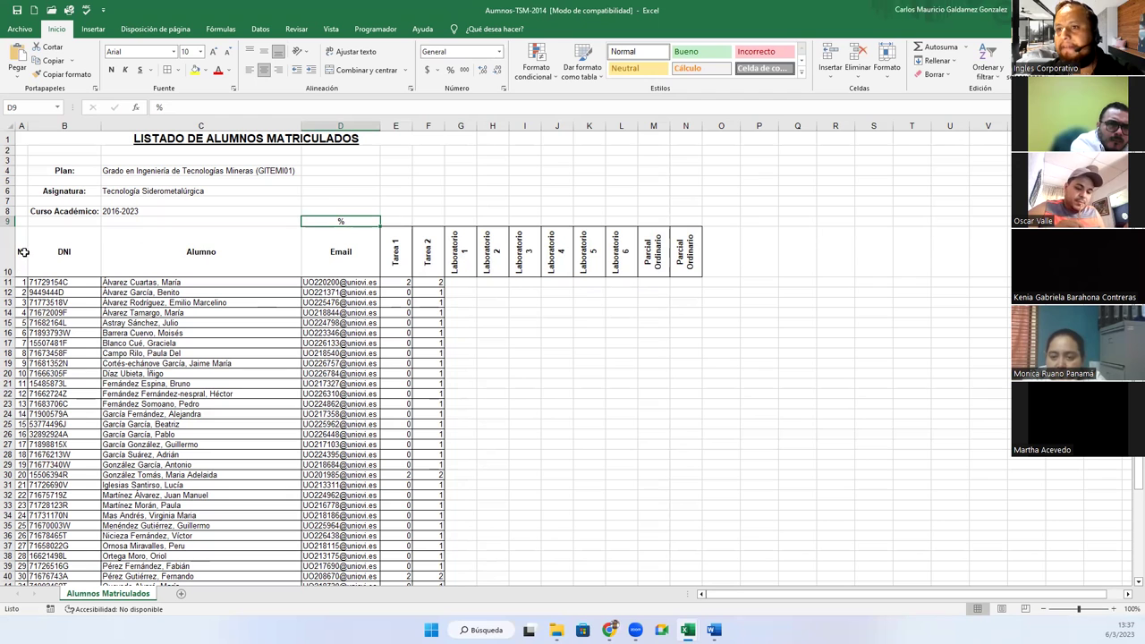
# Step: Apply all borders to the whole student table, A10:N51
pyautogui.moveTo(24, 253); pyautogui.dragTo(689, 264)
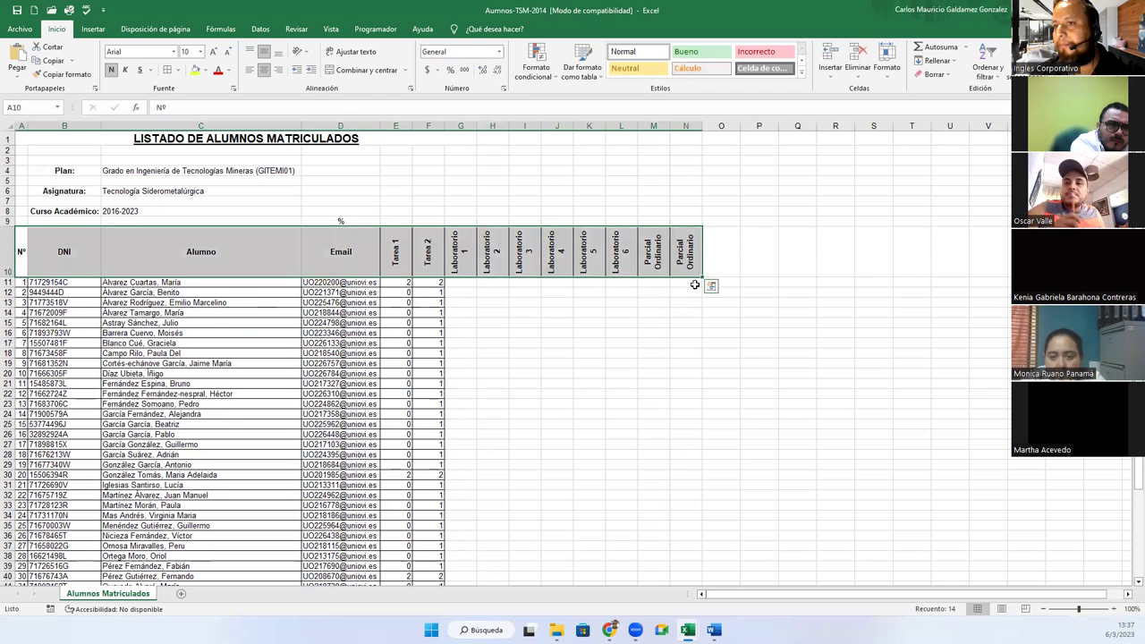
pyautogui.scroll(-10, 694, 284)
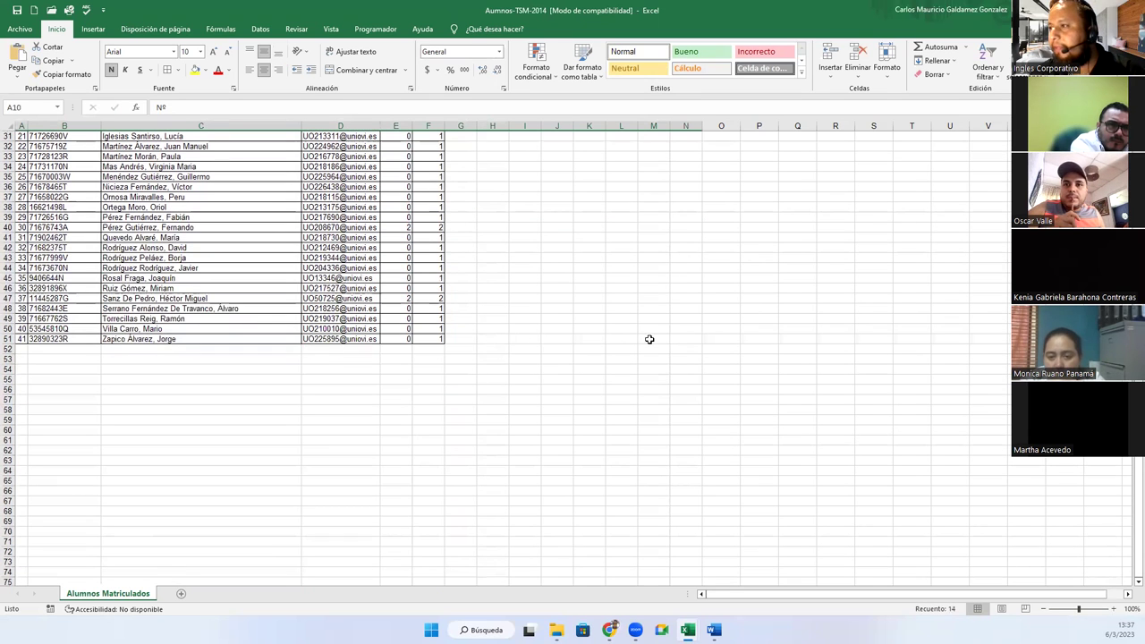
pyautogui.keyDown('shift'); pyautogui.click(689, 339); pyautogui.keyUp('shift')
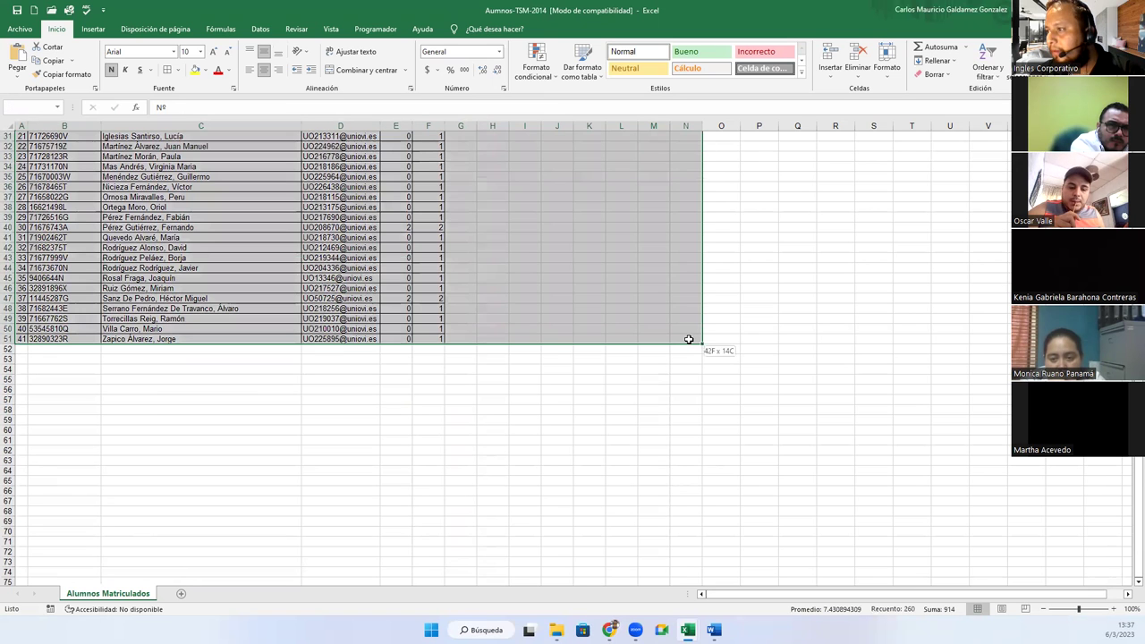
pyautogui.click(166, 70)
pyautogui.scroll(10, 525, 277)
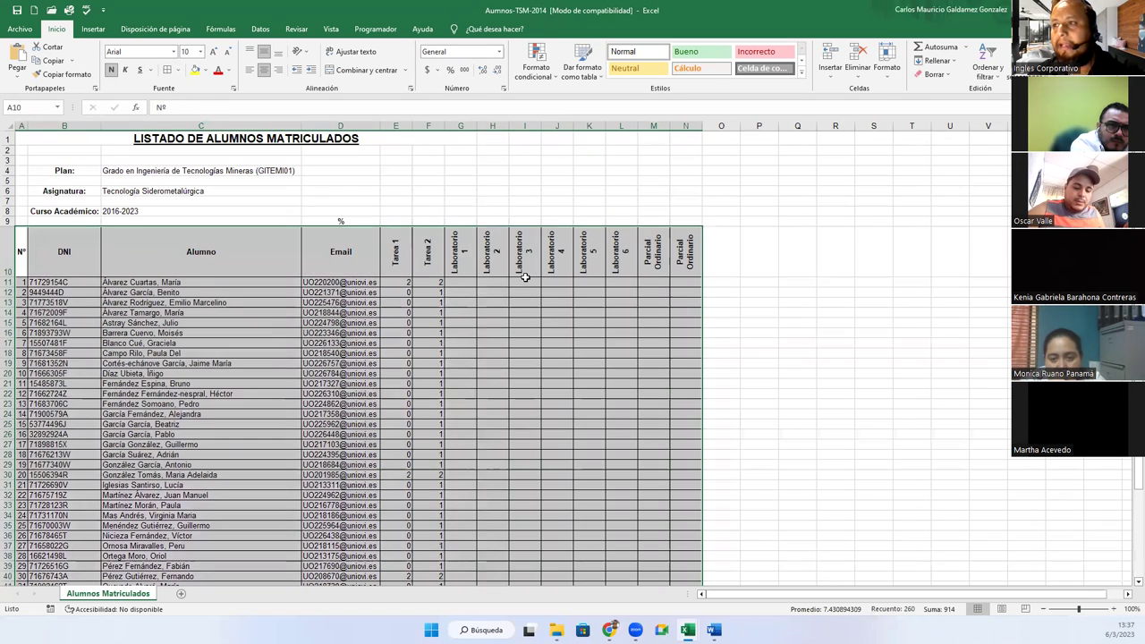
pyautogui.click(512, 335)
# Step: Clear the existing grades in the Tarea 1 and Tarea 2 columns from row 11 down
pyautogui.click(407, 284)
pyautogui.scroll(-5, 437, 376)
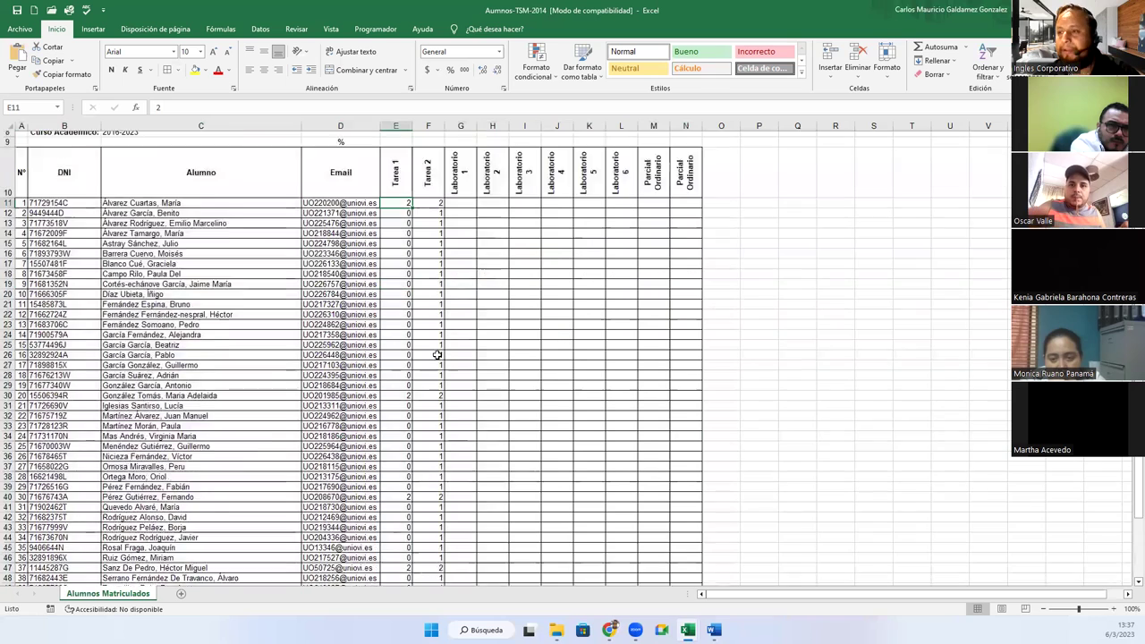
pyautogui.keyDown('shift'); pyautogui.click(433, 493); pyautogui.keyUp('shift')
pyautogui.press('Delete')
pyautogui.scroll(5, 433, 494)
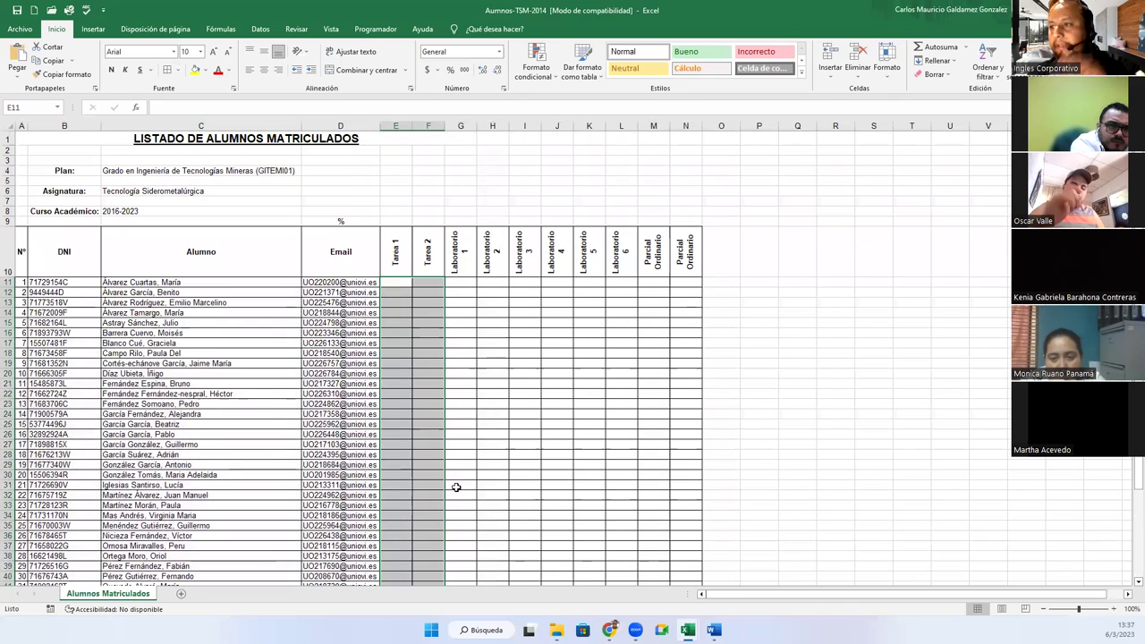
pyautogui.moveTo(490, 416); pyautogui.dragTo(492, 461)
pyautogui.click(506, 436)
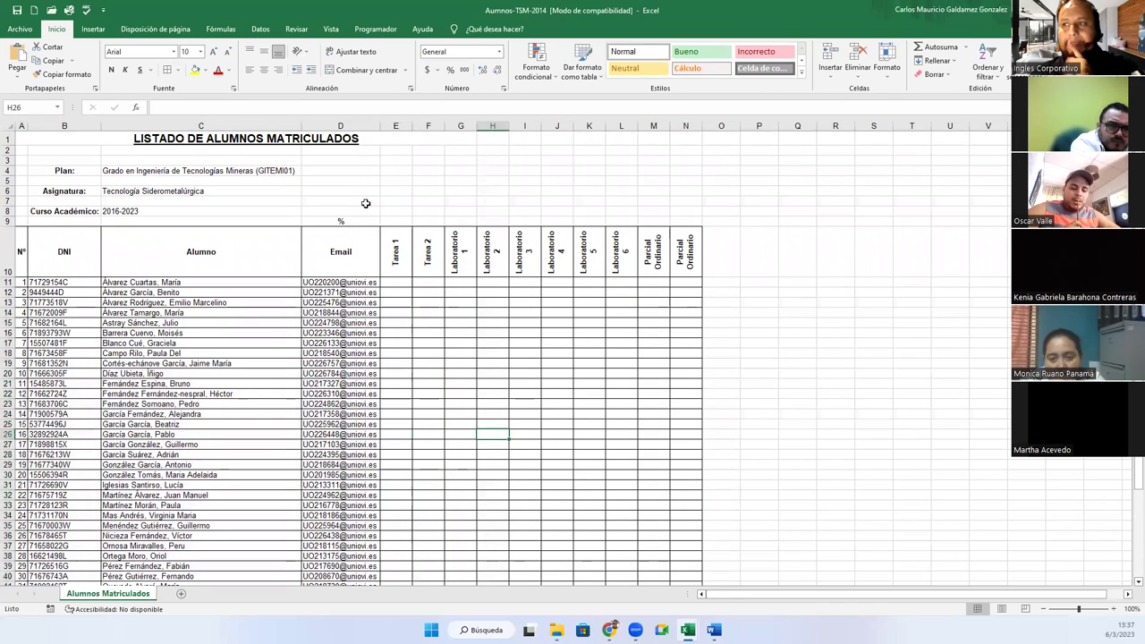
# Step: Copy the formatting of column N to column O
pyautogui.click(651, 221)
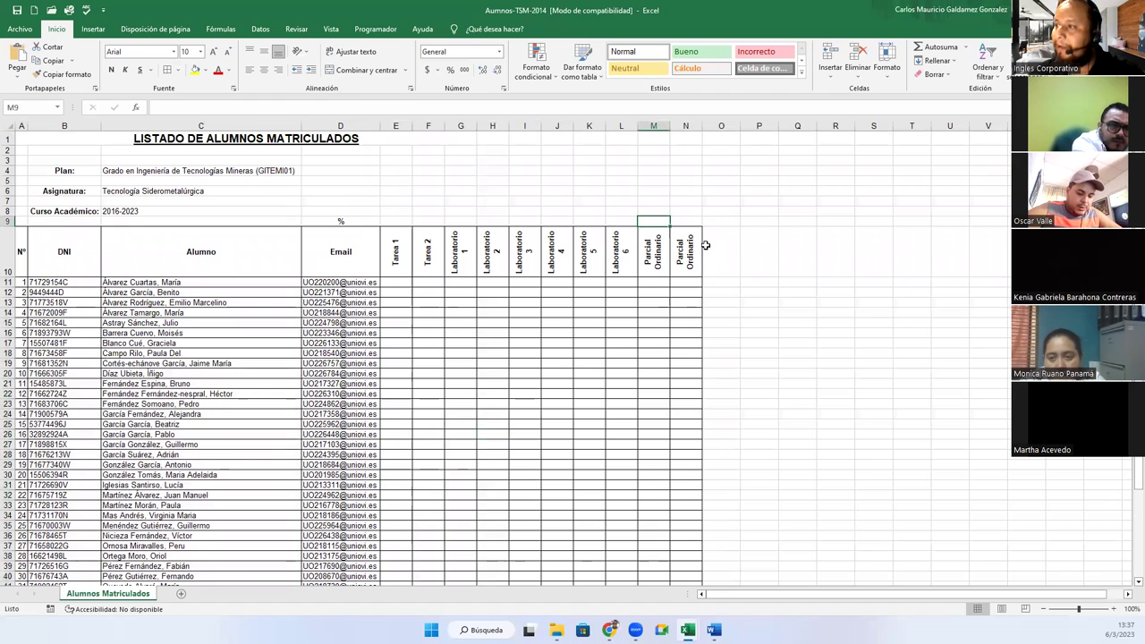
pyautogui.click(722, 239)
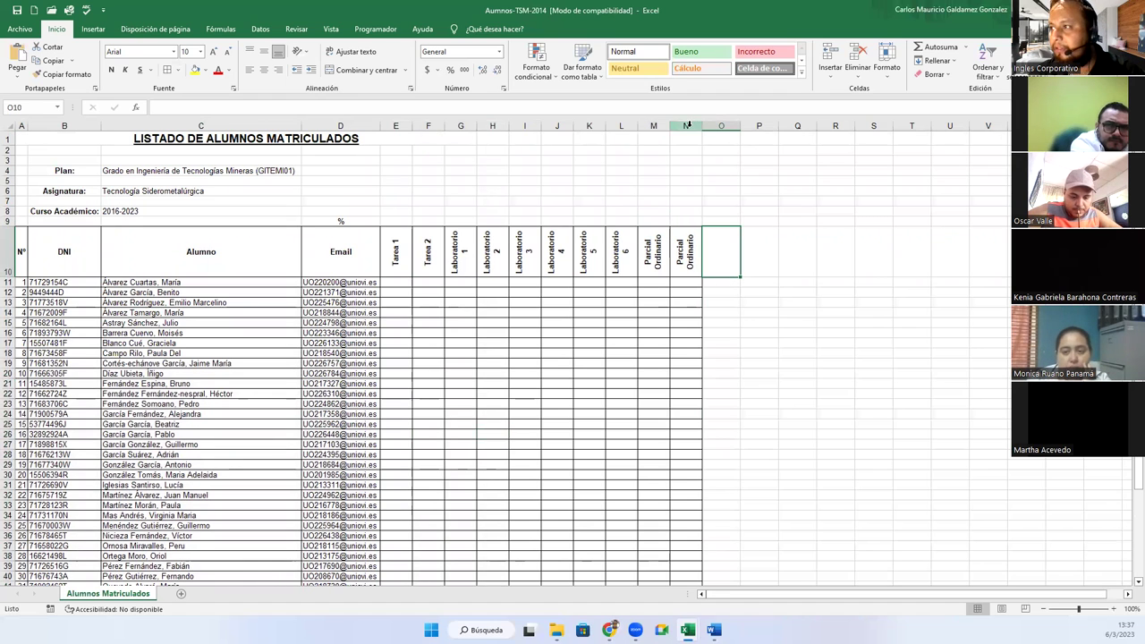
pyautogui.click(686, 126)
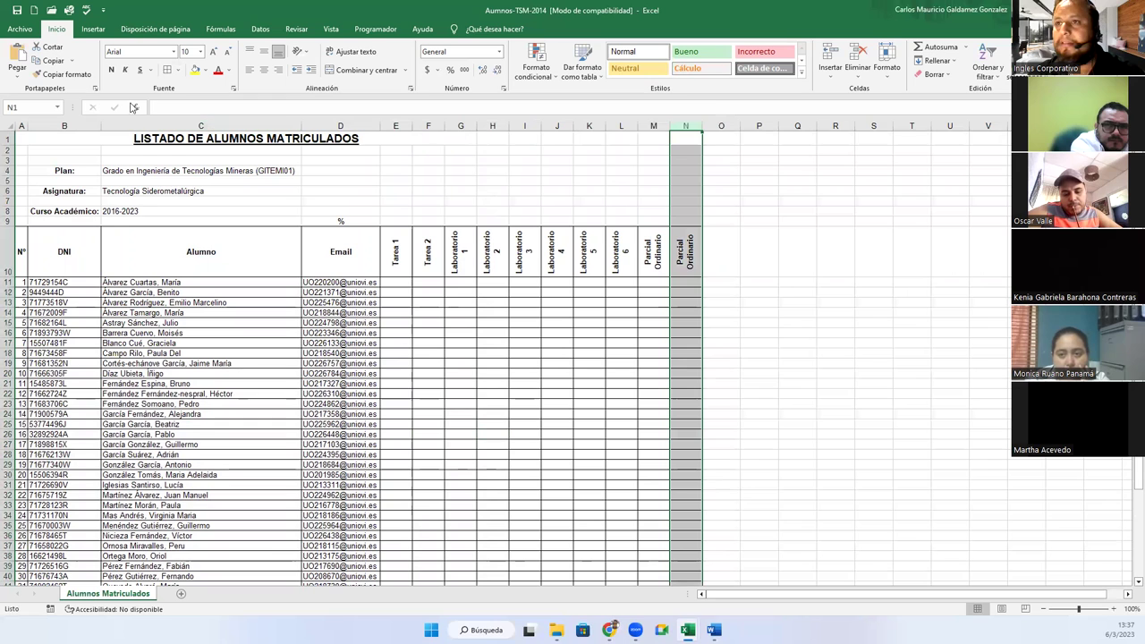
pyautogui.click(73, 78)
pyautogui.click(719, 126)
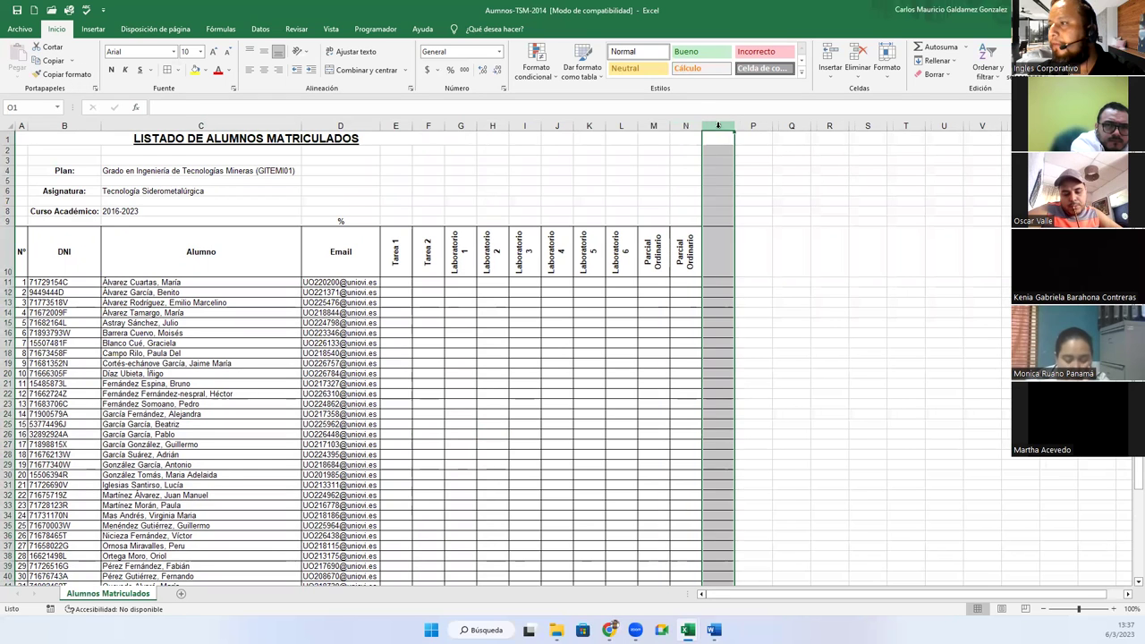
# Step: Enter the header NOTA Final in cell O10
pyautogui.click(711, 261)
pyautogui.write('NO')
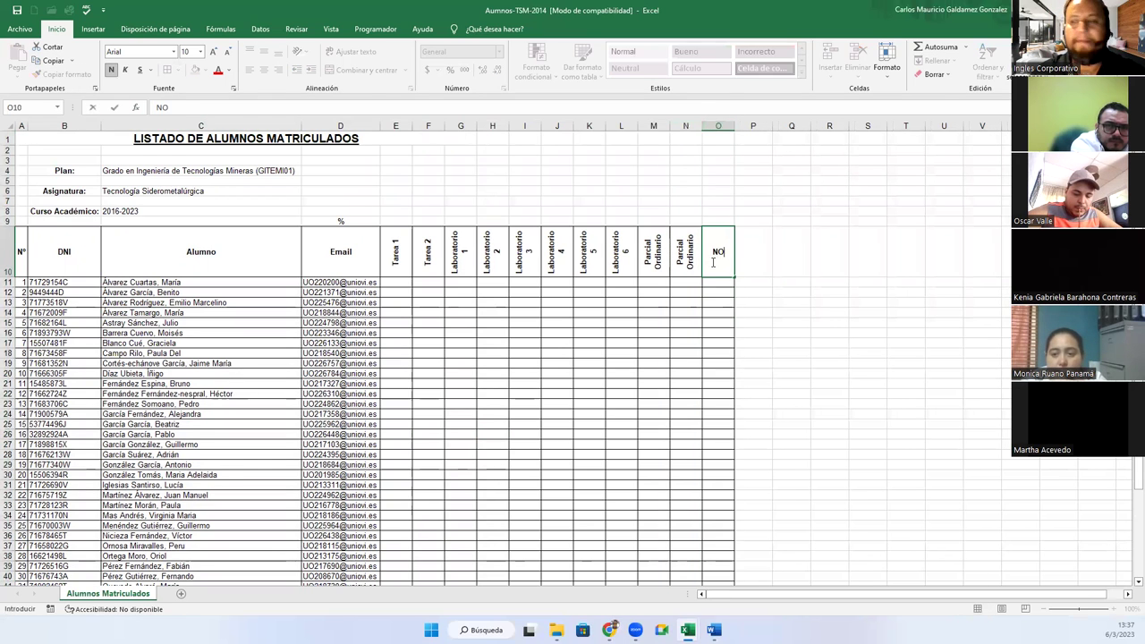
pyautogui.write('TA Final')
pyautogui.press('Return')
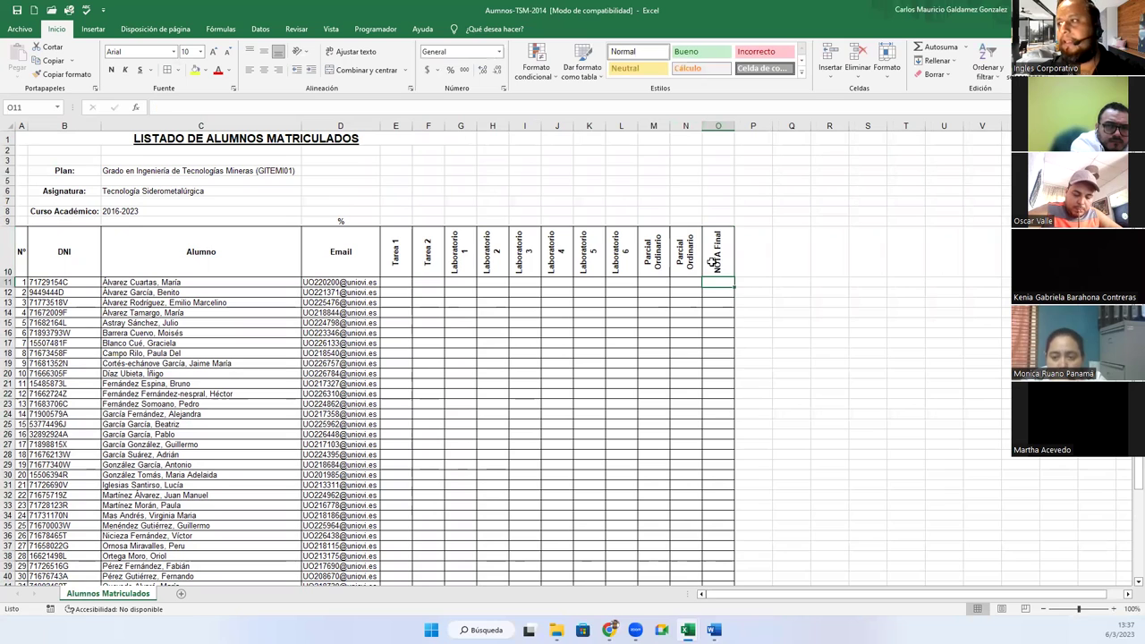
# Step: Total the weights in O9 with =SUMA(E9:N9) and format the cell as a percentage
pyautogui.click(717, 221)
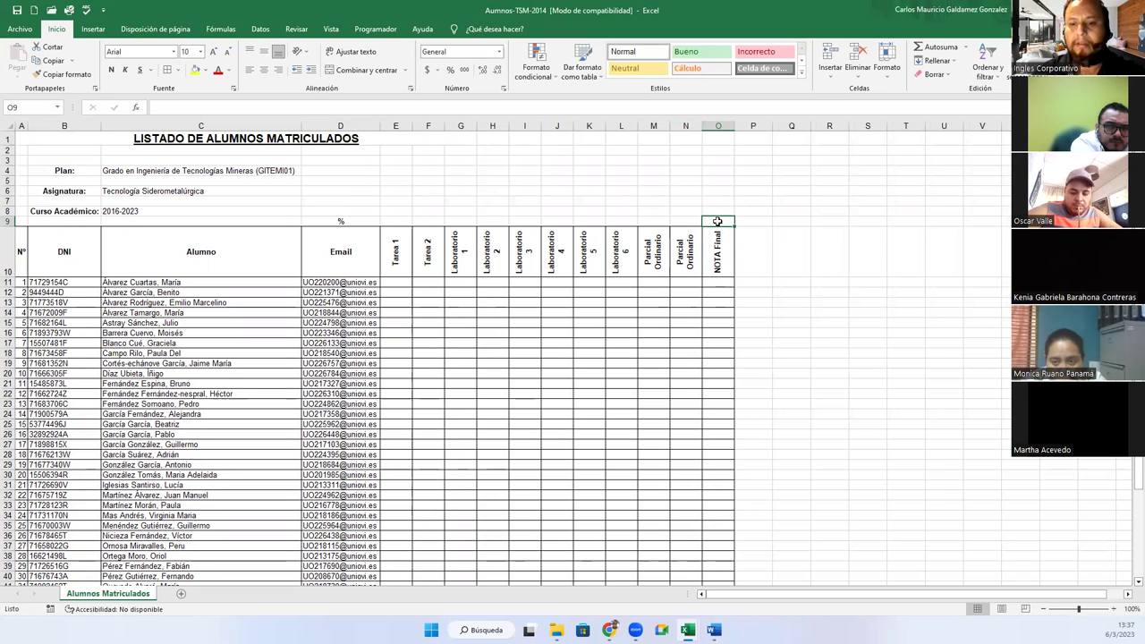
pyautogui.write('SU')
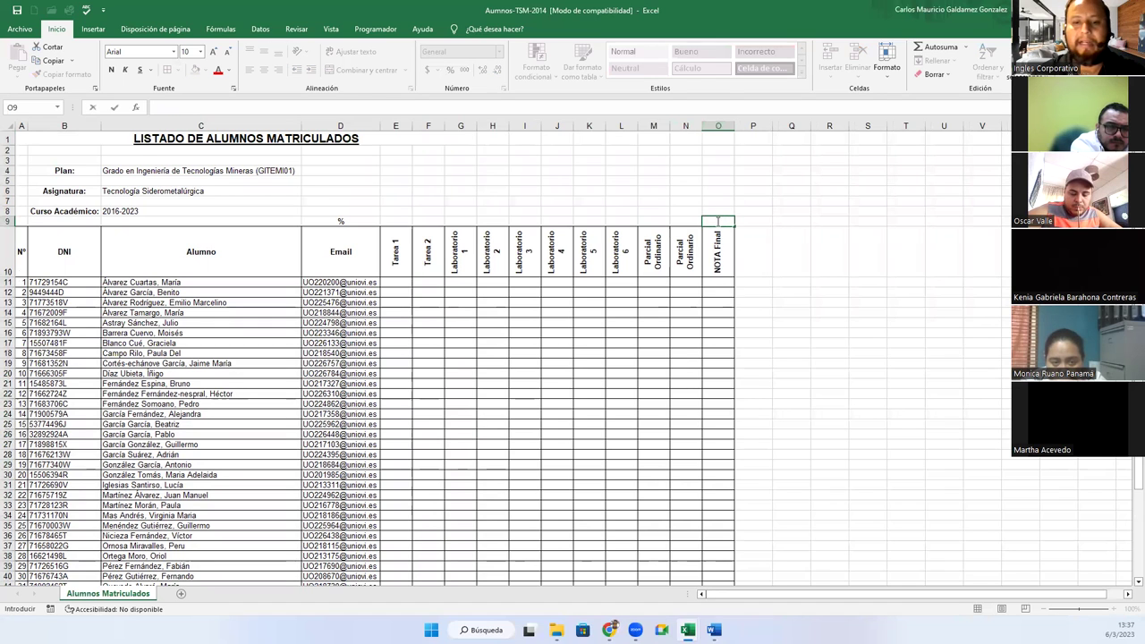
pyautogui.write('=suma(')
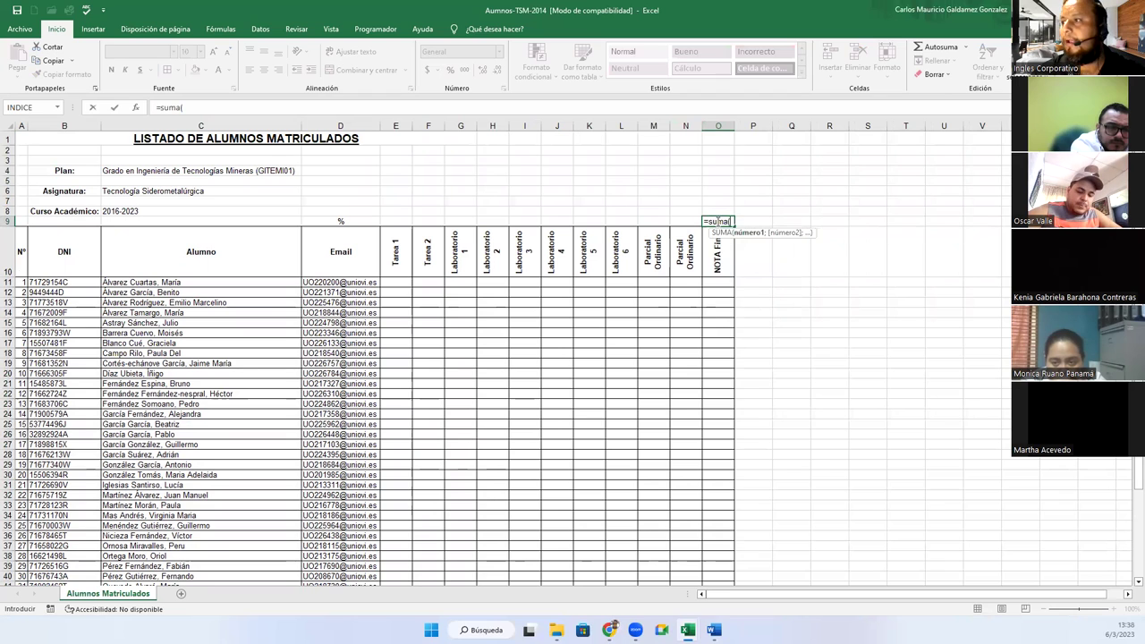
pyautogui.moveTo(392, 221); pyautogui.dragTo(685, 221)
pyautogui.hotkey('ctrl', 'Return')
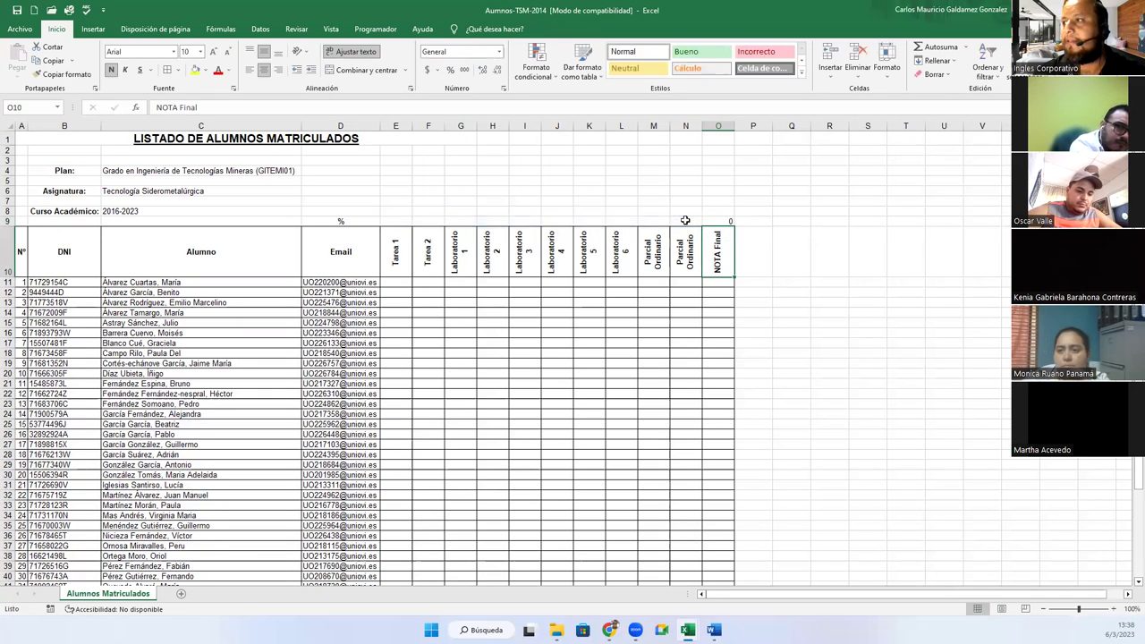
pyautogui.click(450, 70)
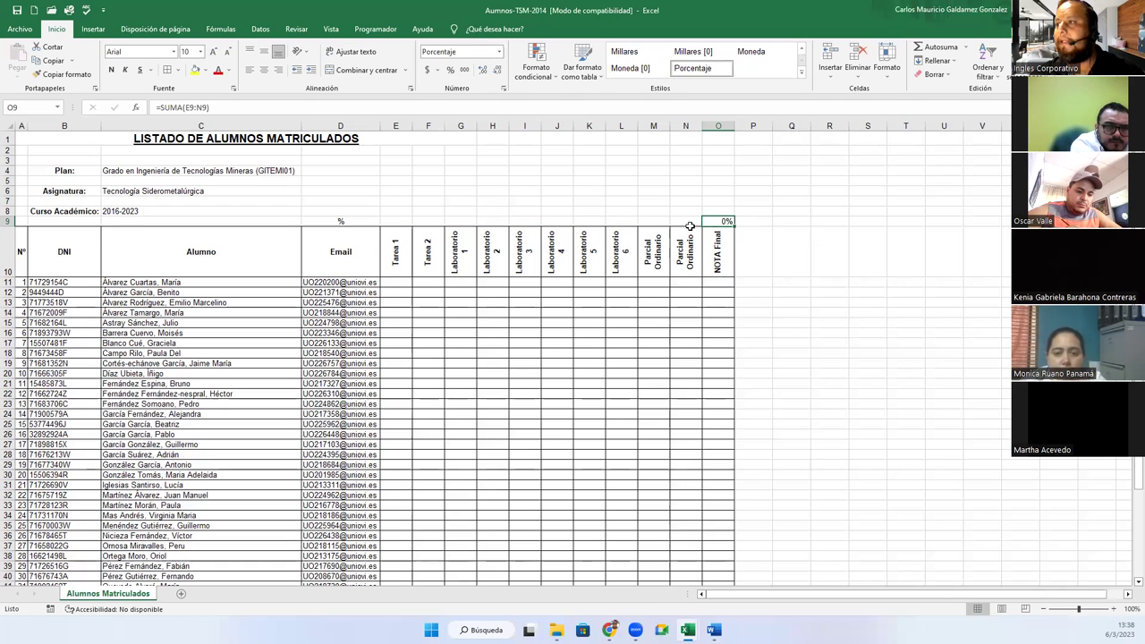
# Step: Enter weights of 15% in M9 and N9 for the two Parcial Ordinario columns
pyautogui.click(657, 221)
pyautogui.write('15')
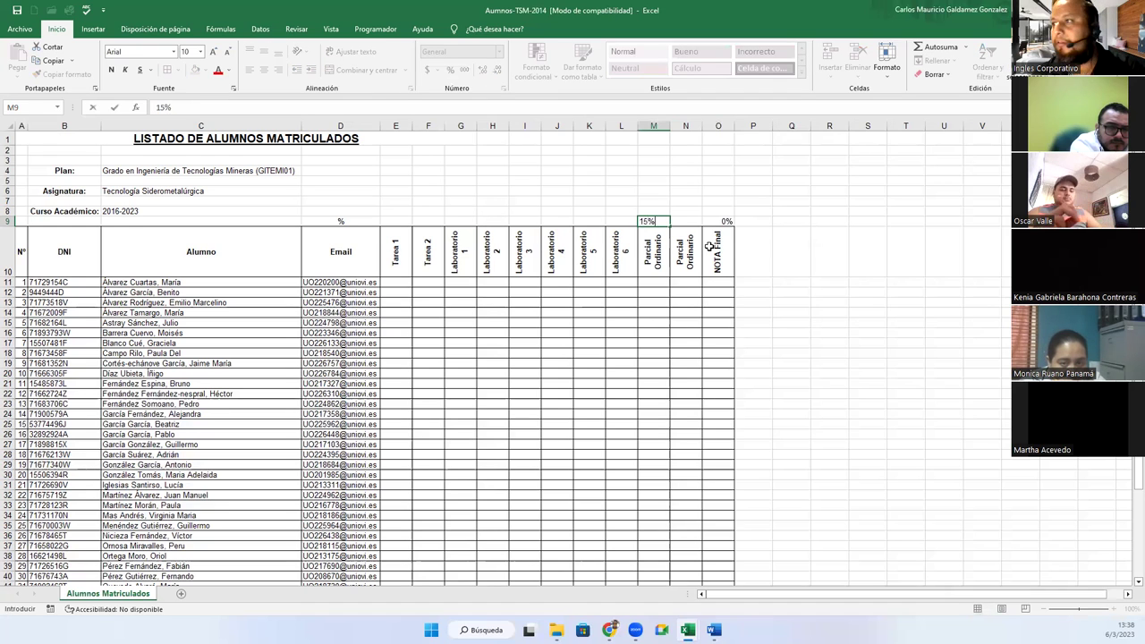
pyautogui.press('Tab')
pyautogui.write('15')
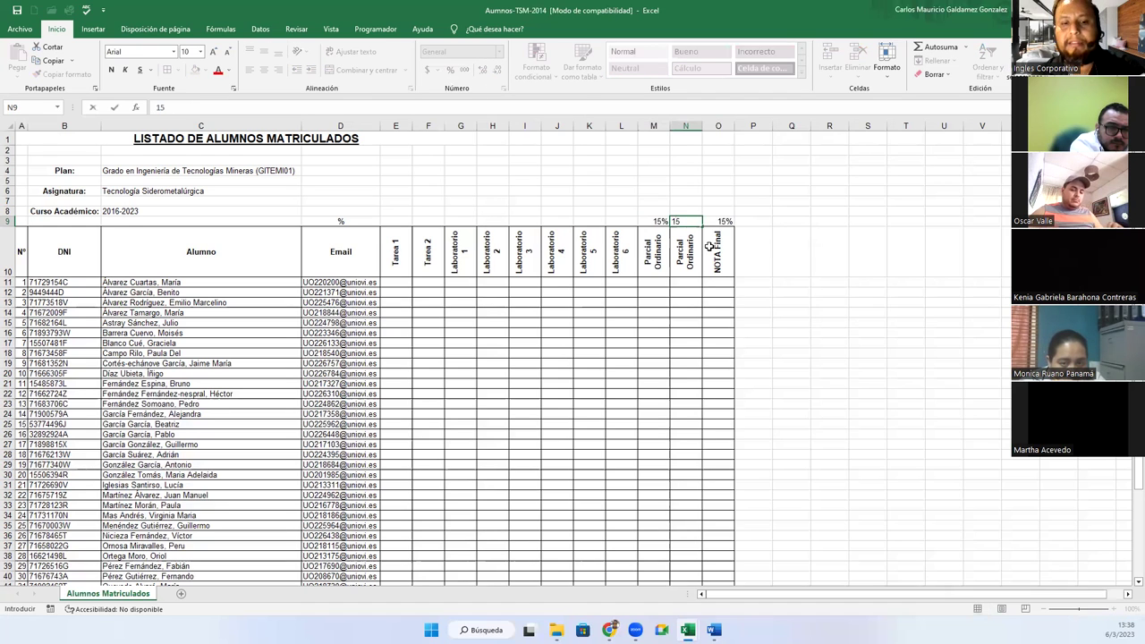
pyautogui.hotkey('shift', 'Tab')
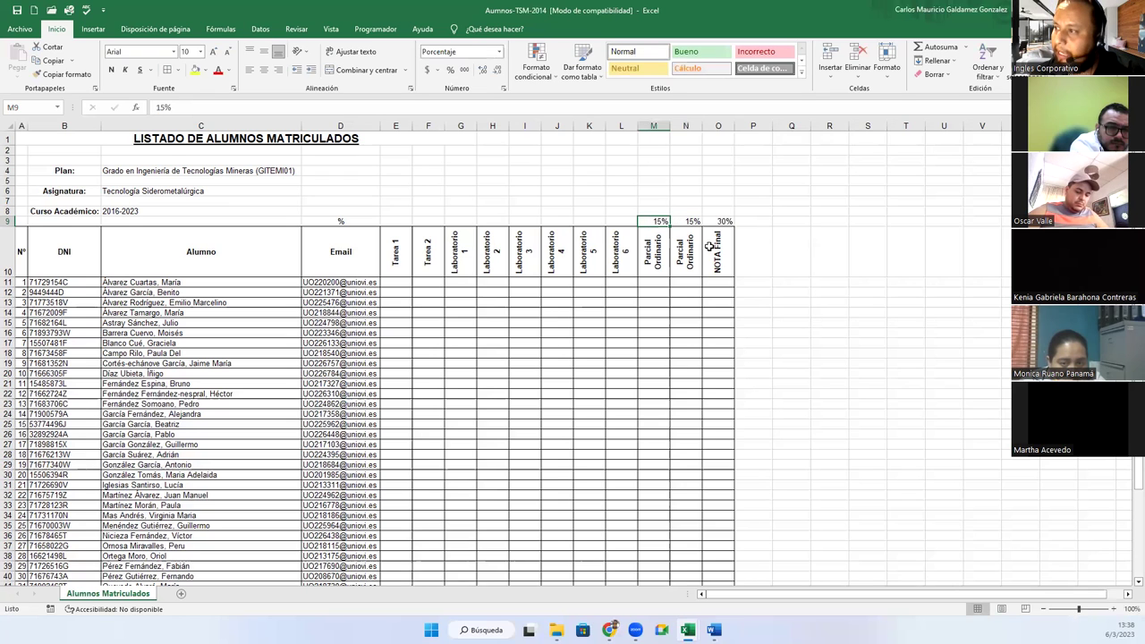
# Step: Rename the headers in M10 and N10 as Parcial Ordinario 1 and Parcial Ordinario 2
pyautogui.click(662, 267)
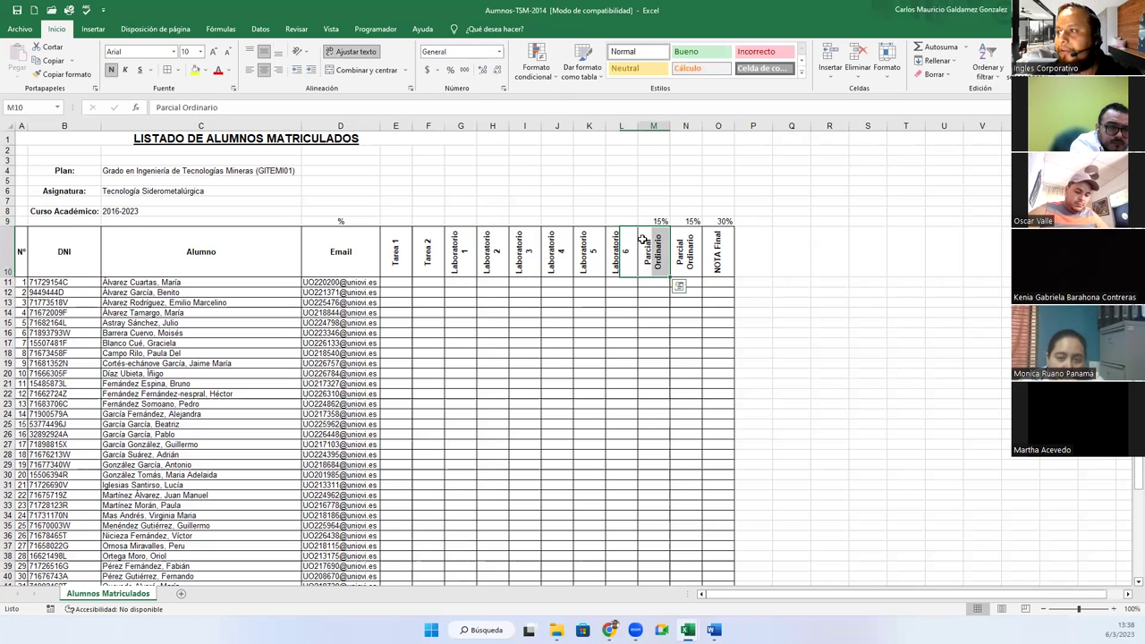
pyautogui.click(295, 105)
pyautogui.write('1')
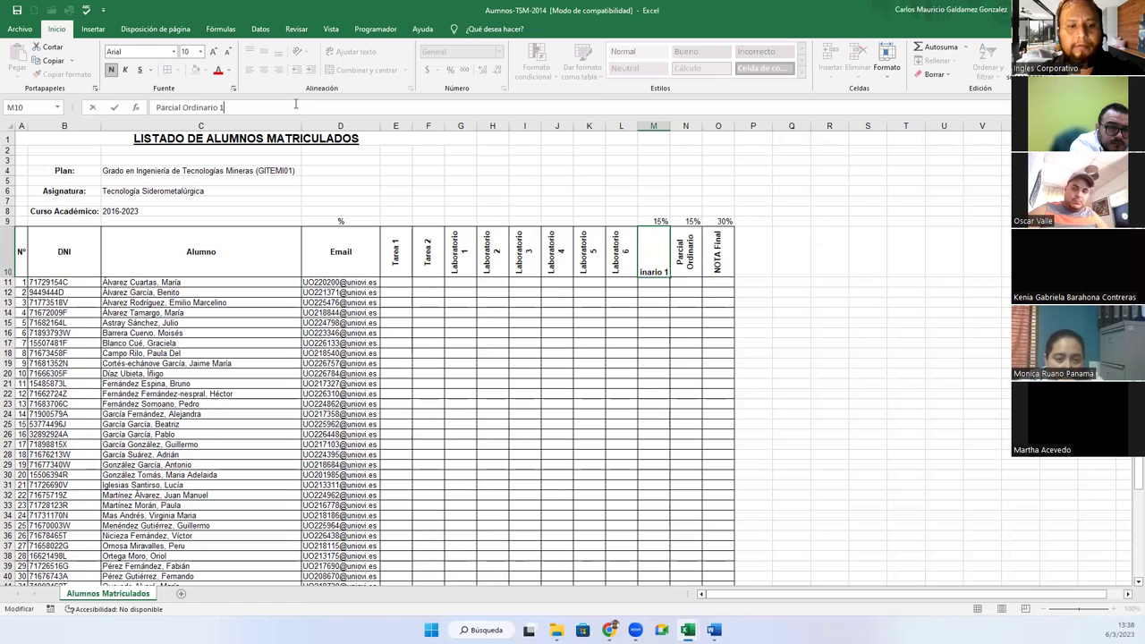
pyautogui.press('Tab')
pyautogui.press('F2')
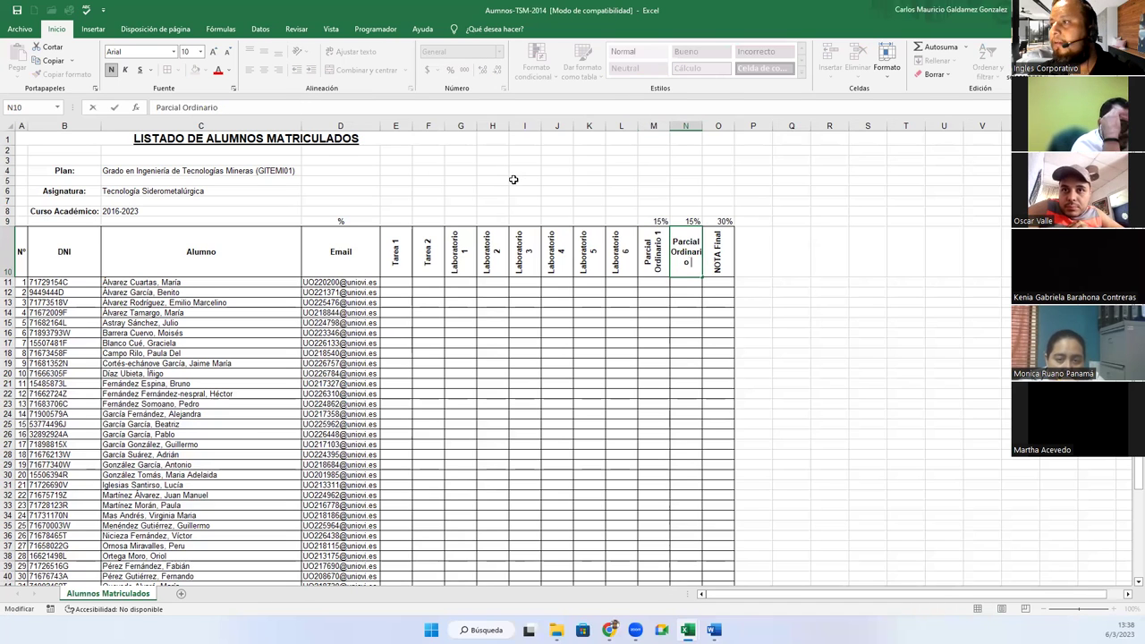
pyautogui.press('Return')
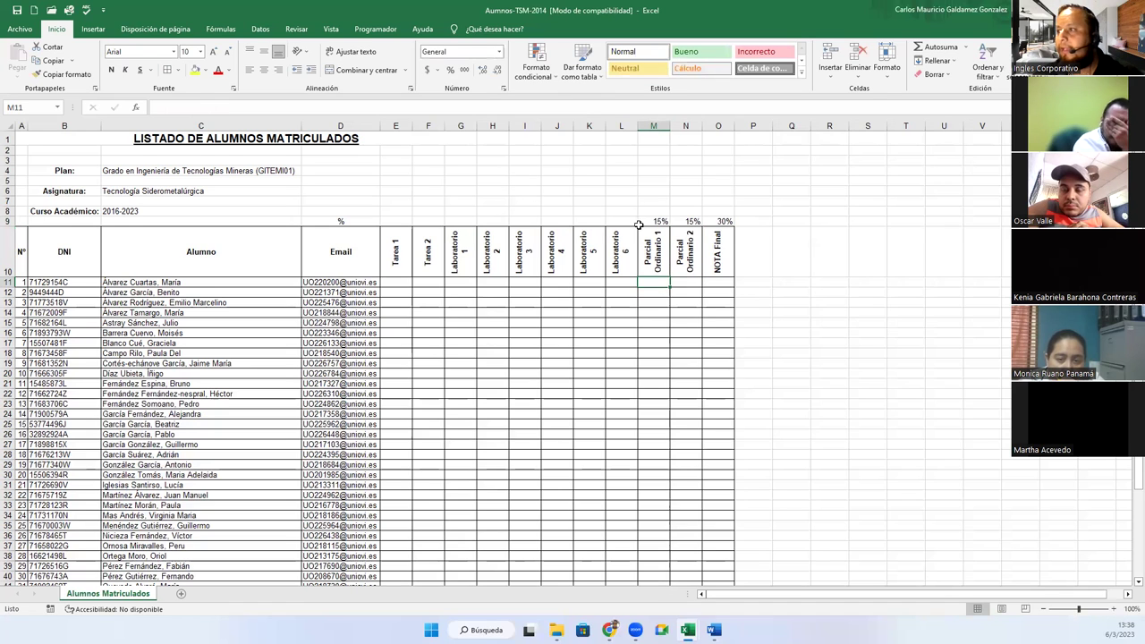
# Step: Enter a 5% weight in G9 for Laboratorio 1 and copy it across H9:L9 for the other Laboratorio columns
pyautogui.click(392, 220)
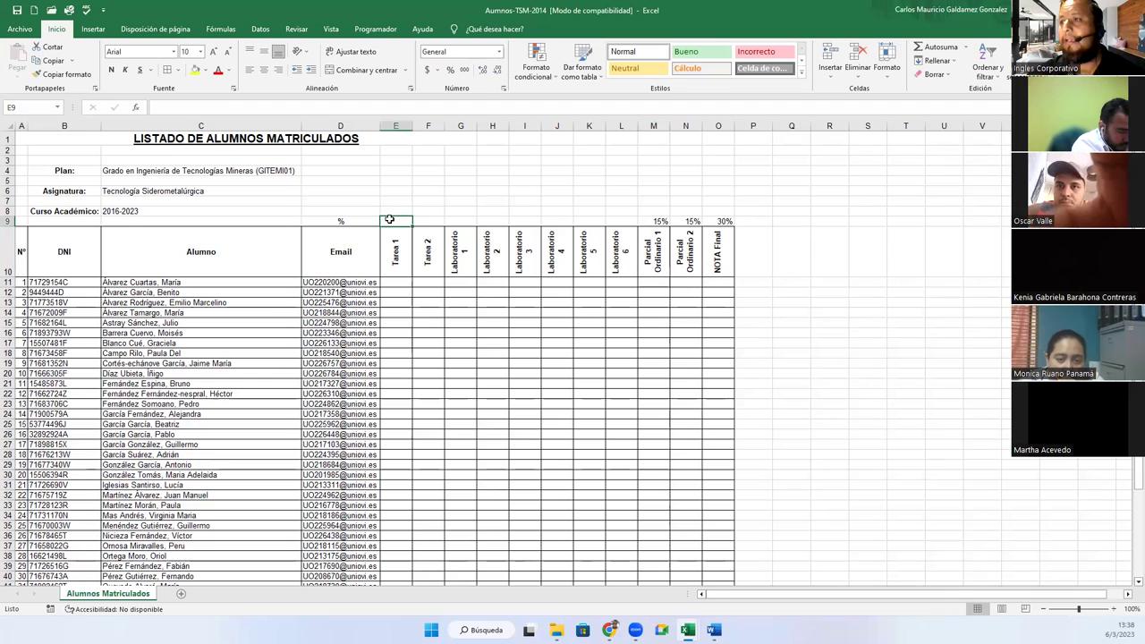
pyautogui.click(456, 220)
pyautogui.write('1')
pyautogui.hotkey('ctrl', 'Return')
pyautogui.write('5')
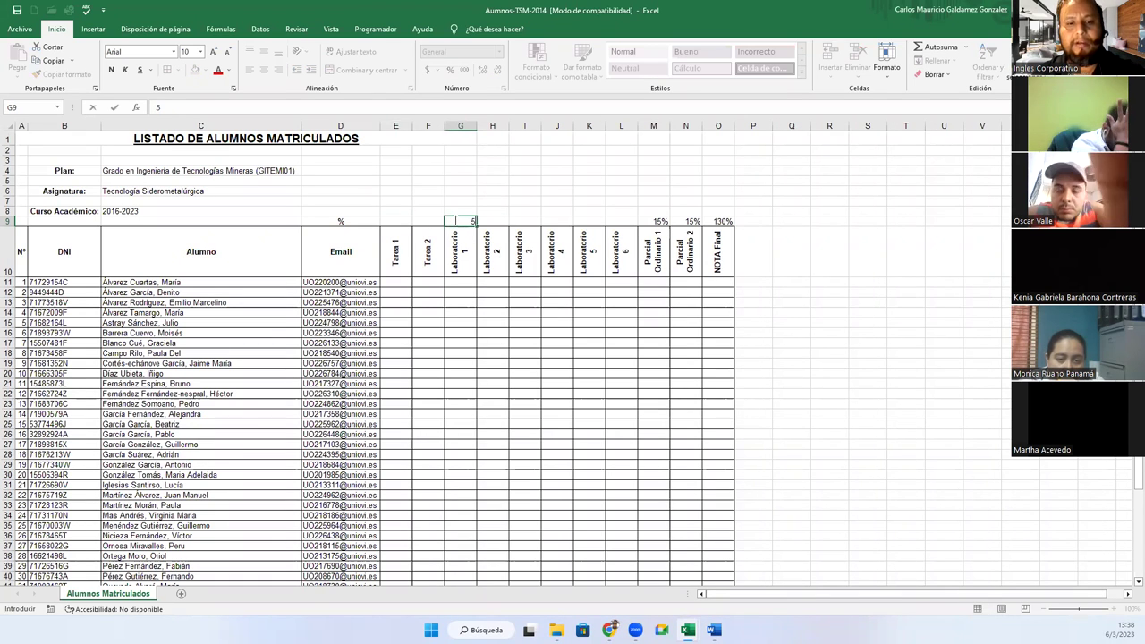
pyautogui.hotkey('ctrl', 'Return')
pyautogui.hotkey('ctrl', 'c')
pyautogui.press('Right')
pyautogui.hotkey('shift', 'Right')
pyautogui.hotkey('shift', 'Right')
pyautogui.hotkey('shift', 'Right')
pyautogui.hotkey('shift', 'Right')
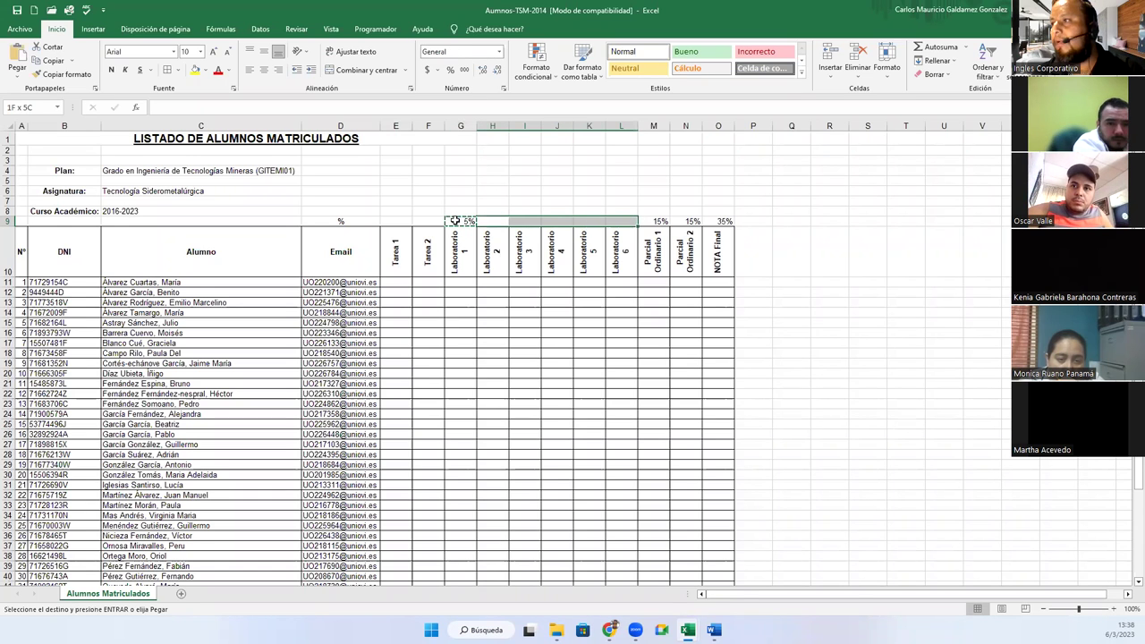
pyautogui.hotkey('ctrl', 'v')
pyautogui.press('Left')
pyautogui.press('Left')
pyautogui.press('Left')
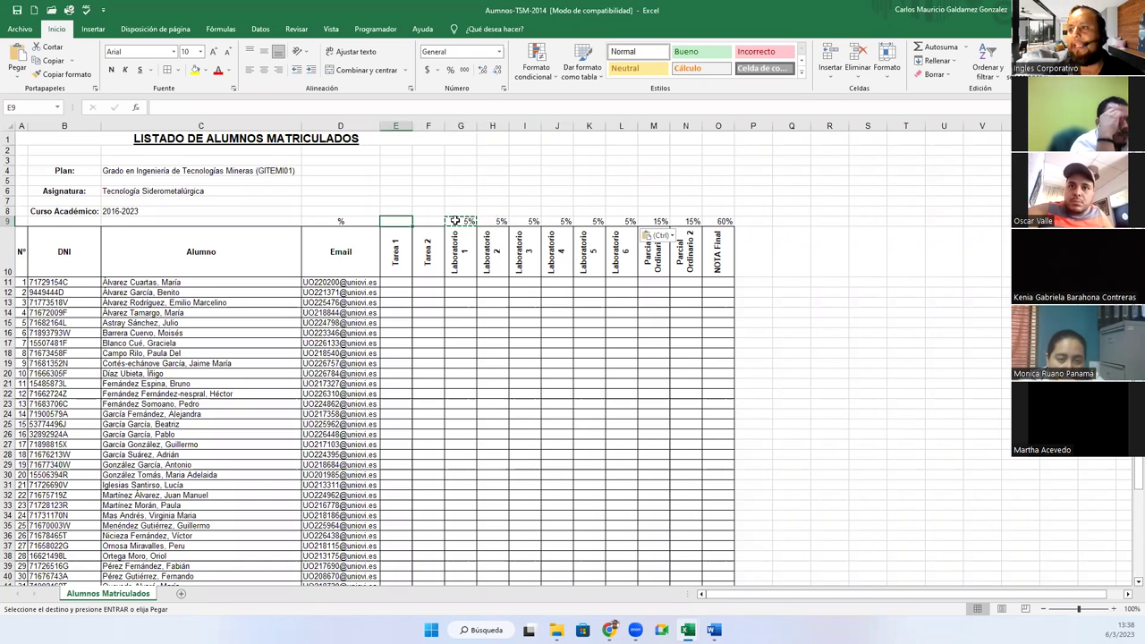
# Step: Insert a column before Laboratorio 1 and head it Foro Academico 1 in G10
pyautogui.rightClick(467, 130)
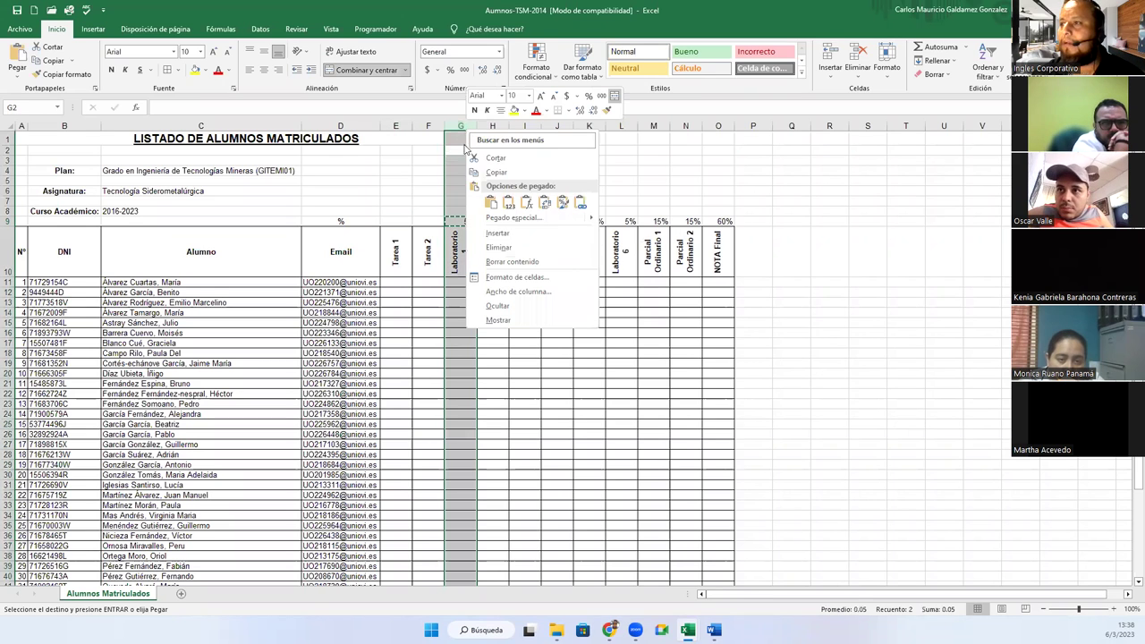
pyautogui.click(495, 234)
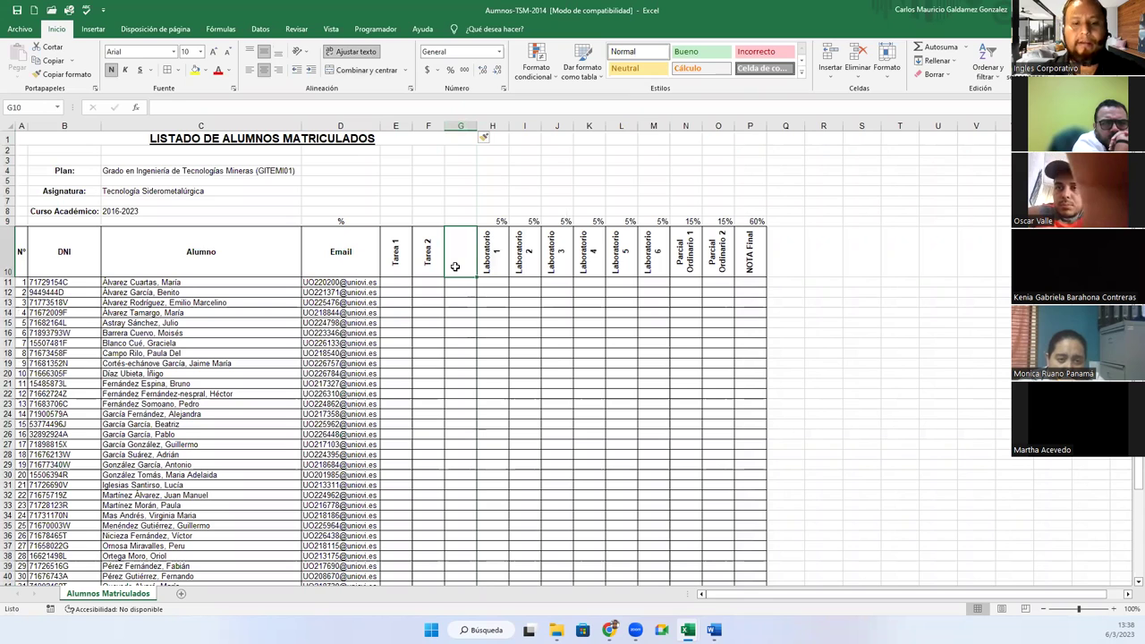
pyautogui.write('Foro Academico 1')
pyautogui.press('Return')
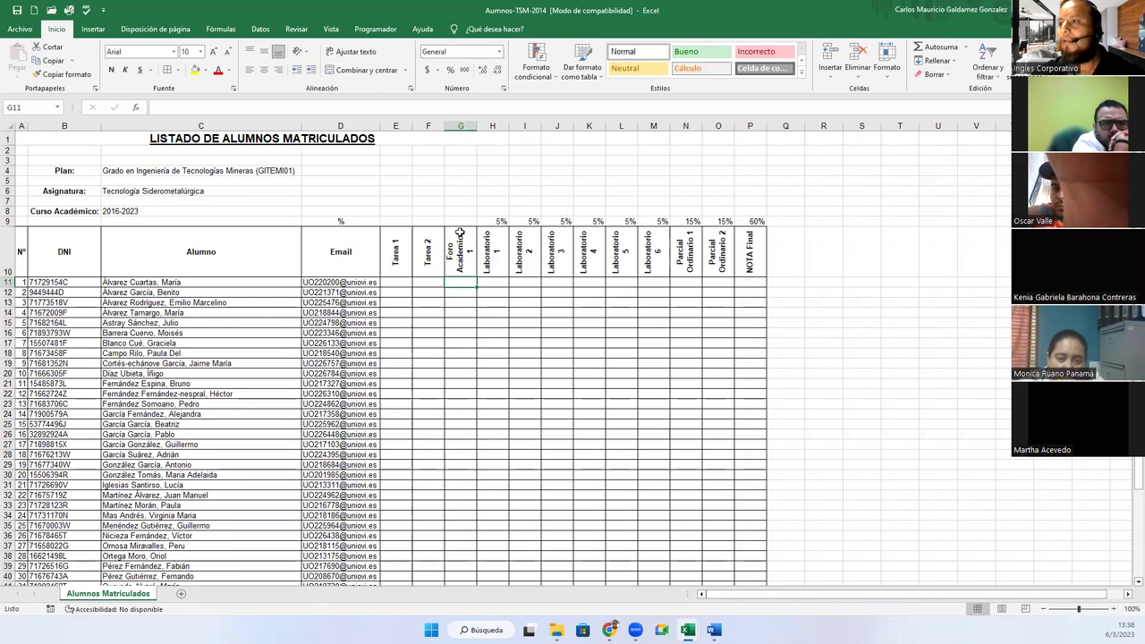
# Step: Set the Foro Academico 1 weight in G9 to 10%, checking the total's formula in P9
pyautogui.click(459, 220)
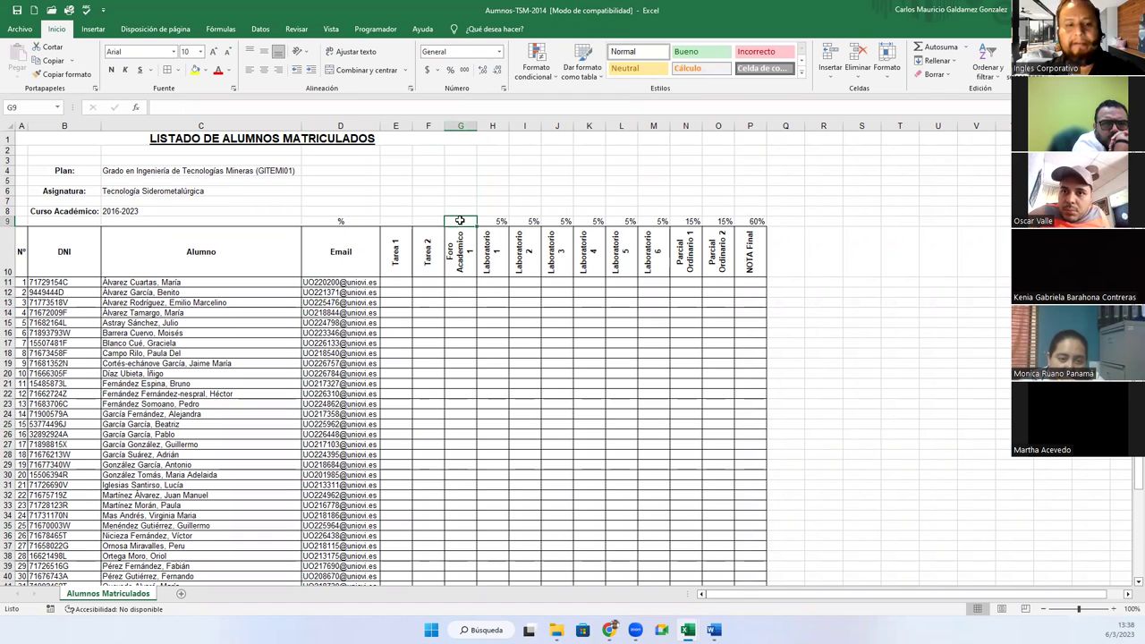
pyautogui.write('10')
pyautogui.press('Return')
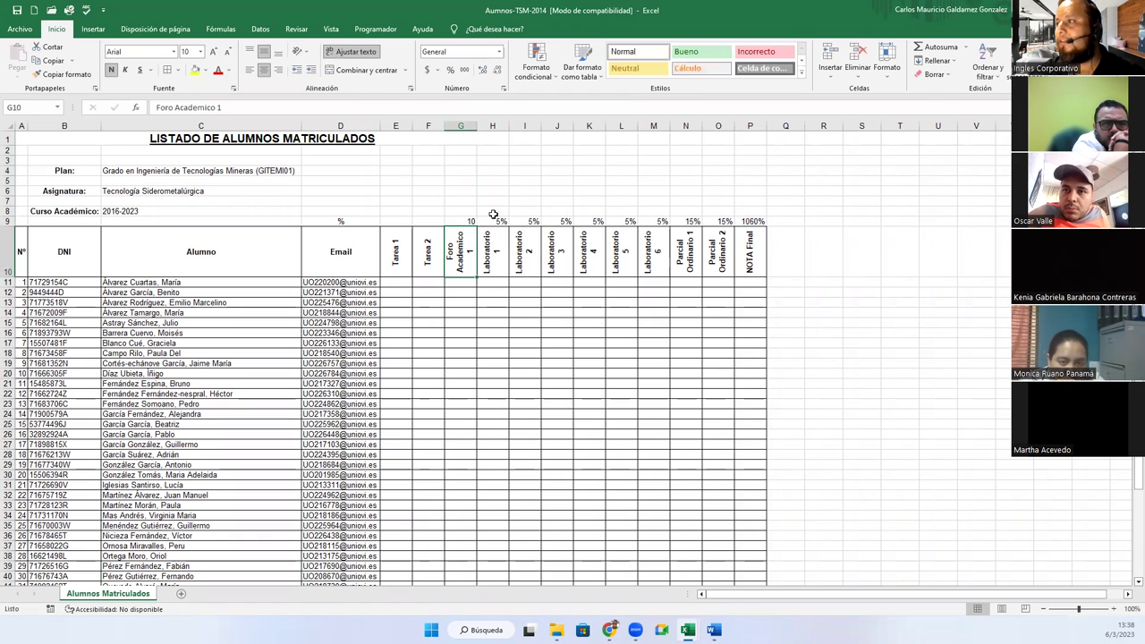
pyautogui.click(751, 221)
pyautogui.doubleClick(751, 221)
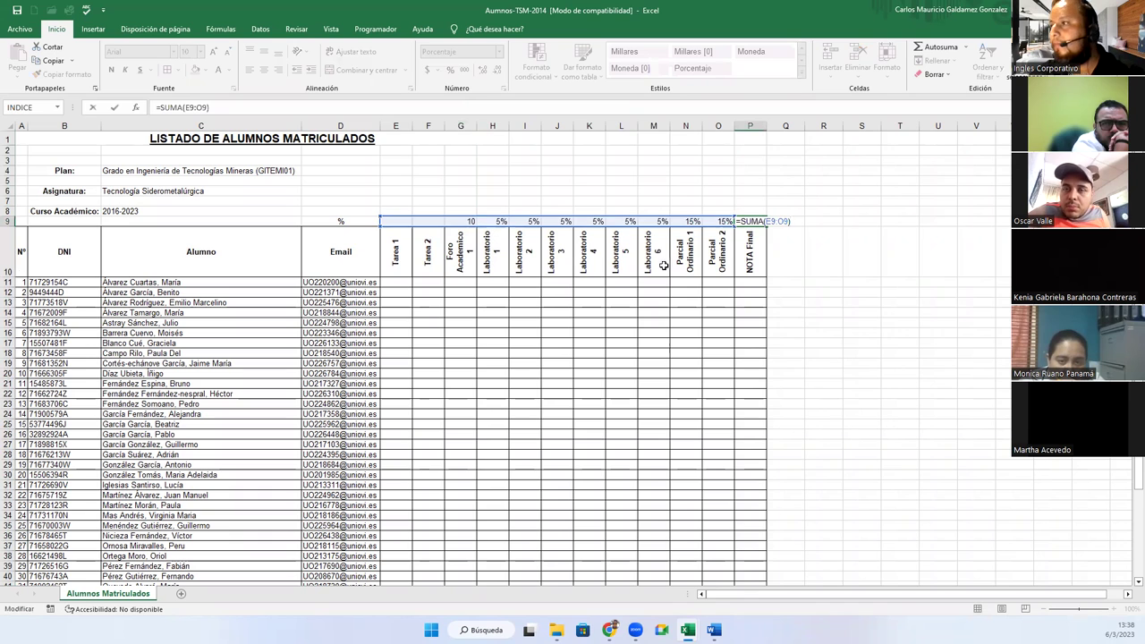
pyautogui.click(459, 221)
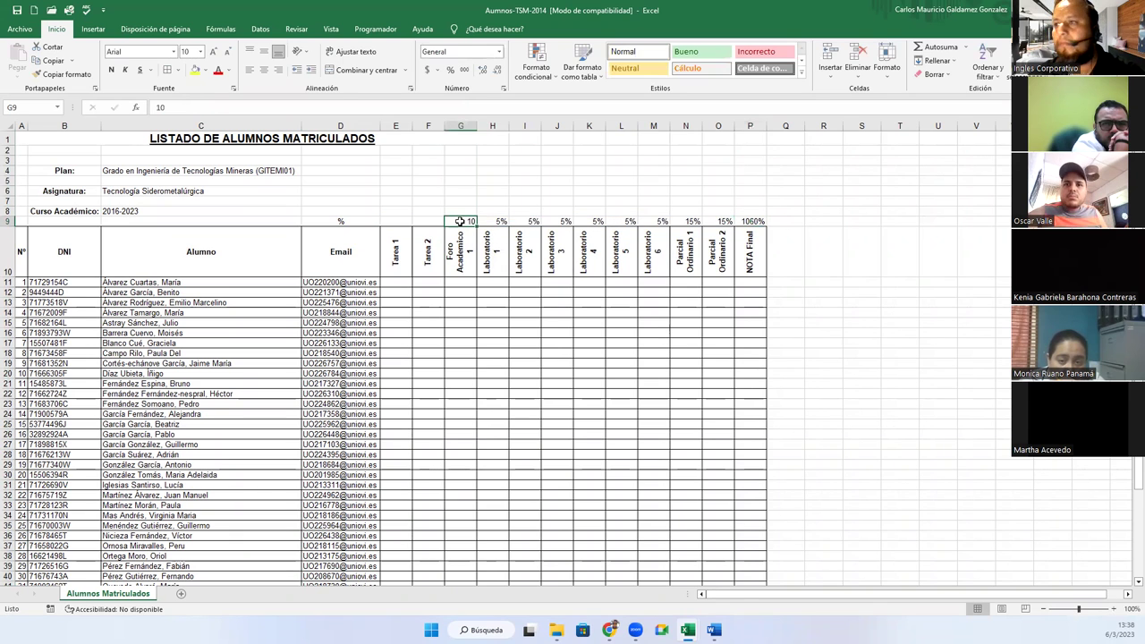
pyautogui.write('1')
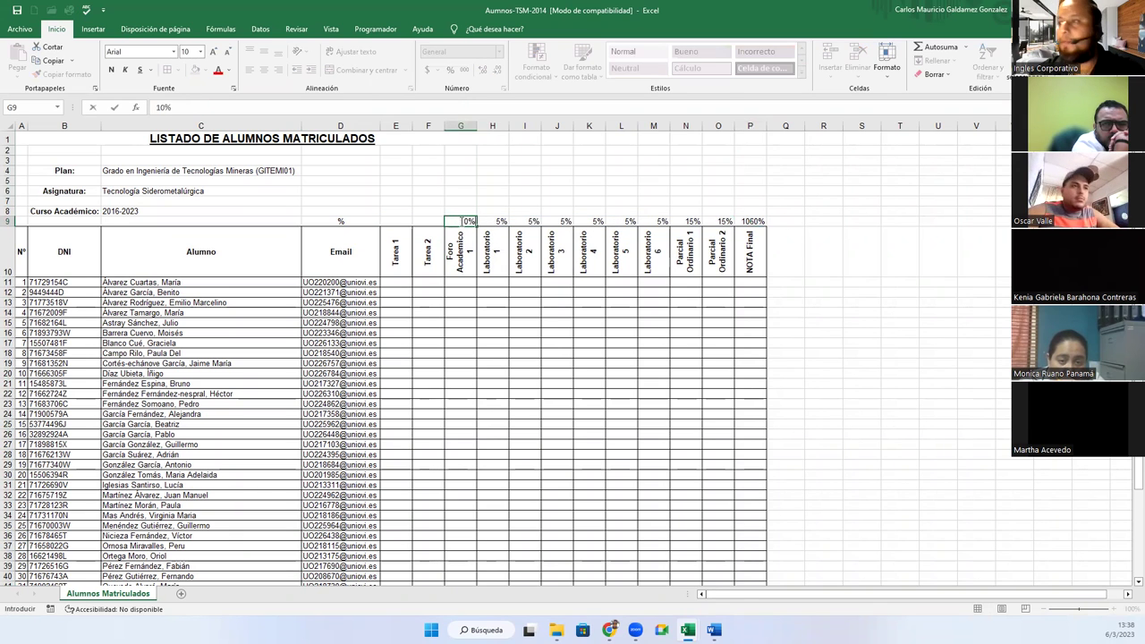
pyautogui.press('Return')
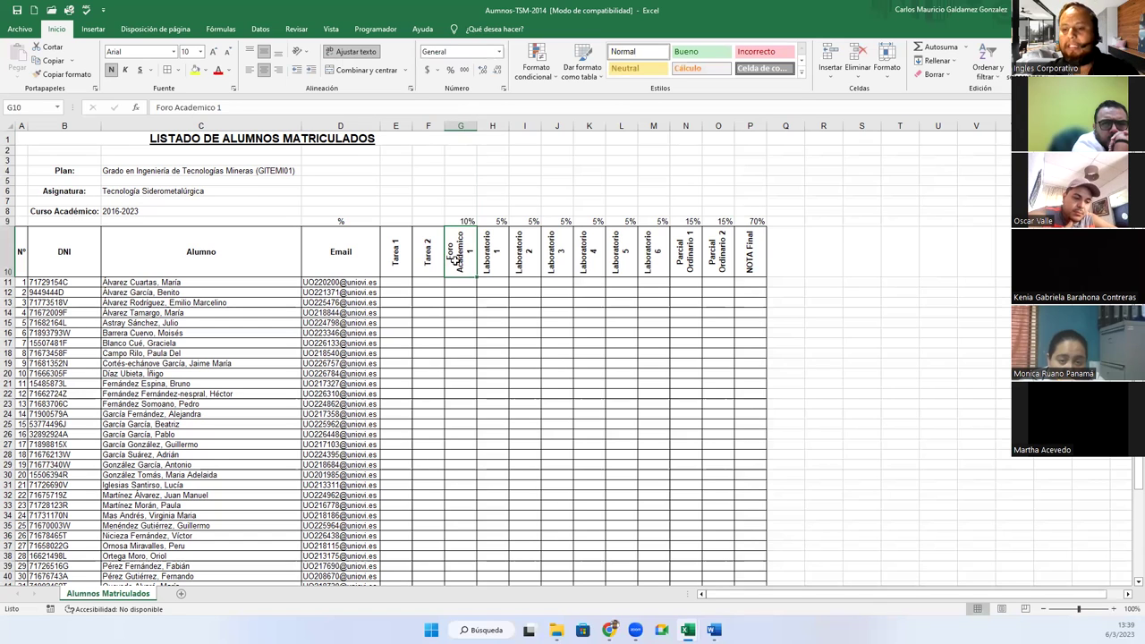
pyautogui.press('Up')
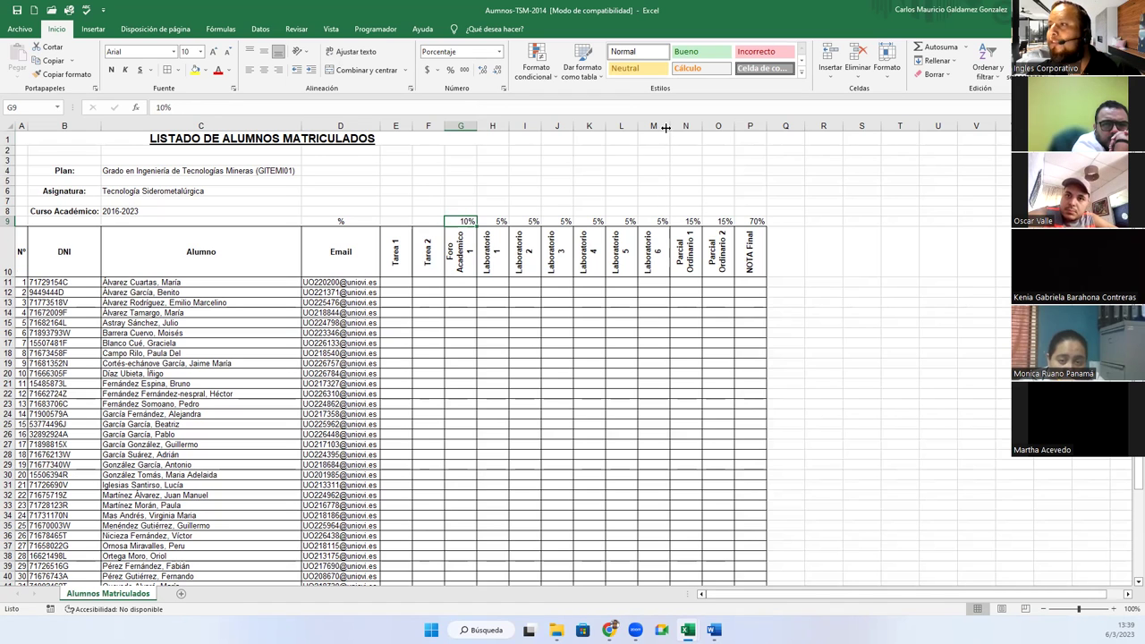
# Step: Insert a column before Parcial Ordinario 1 and head it Trabajo de Investigacion 1 in N10
pyautogui.click(621, 127)
pyautogui.rightClick(680, 127)
pyautogui.click(705, 229)
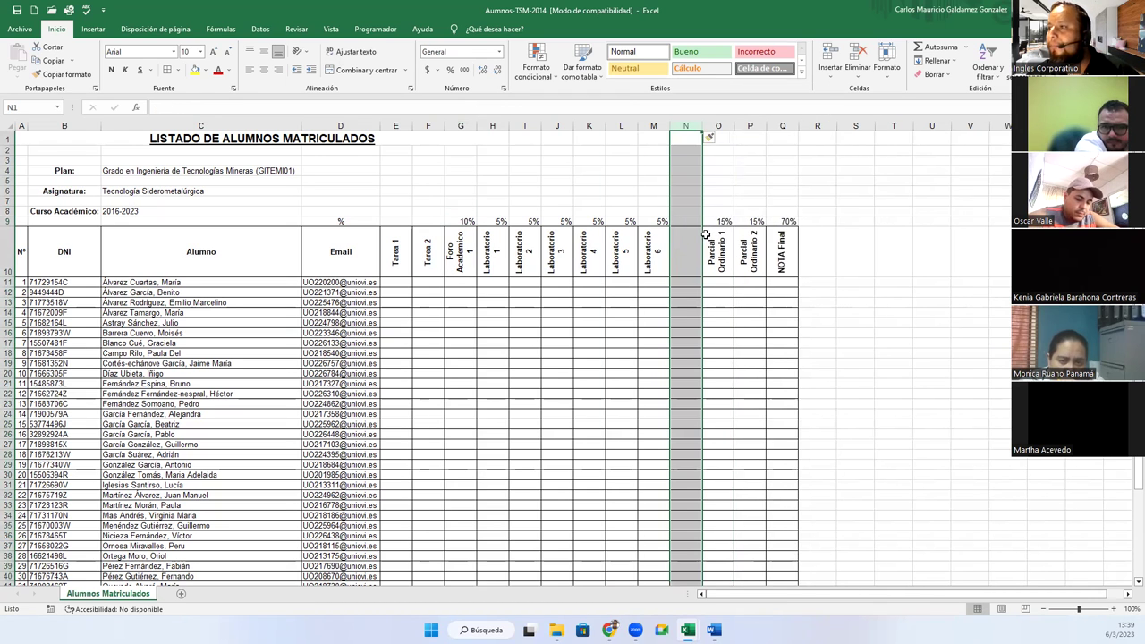
pyautogui.click(686, 252)
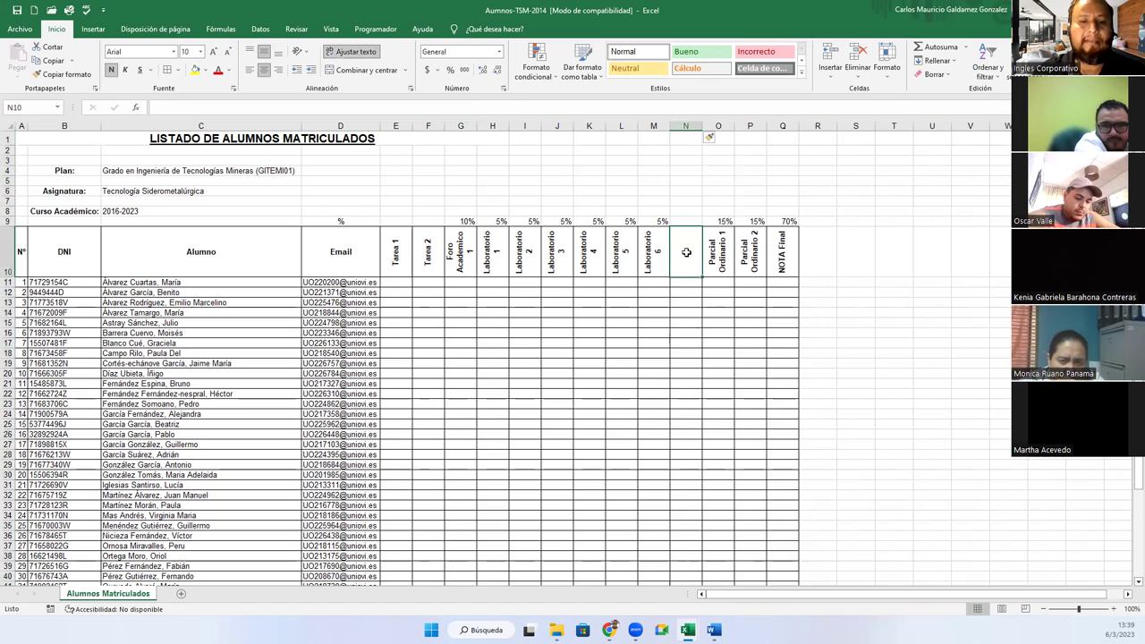
pyautogui.write('Trabajo de Investigac')
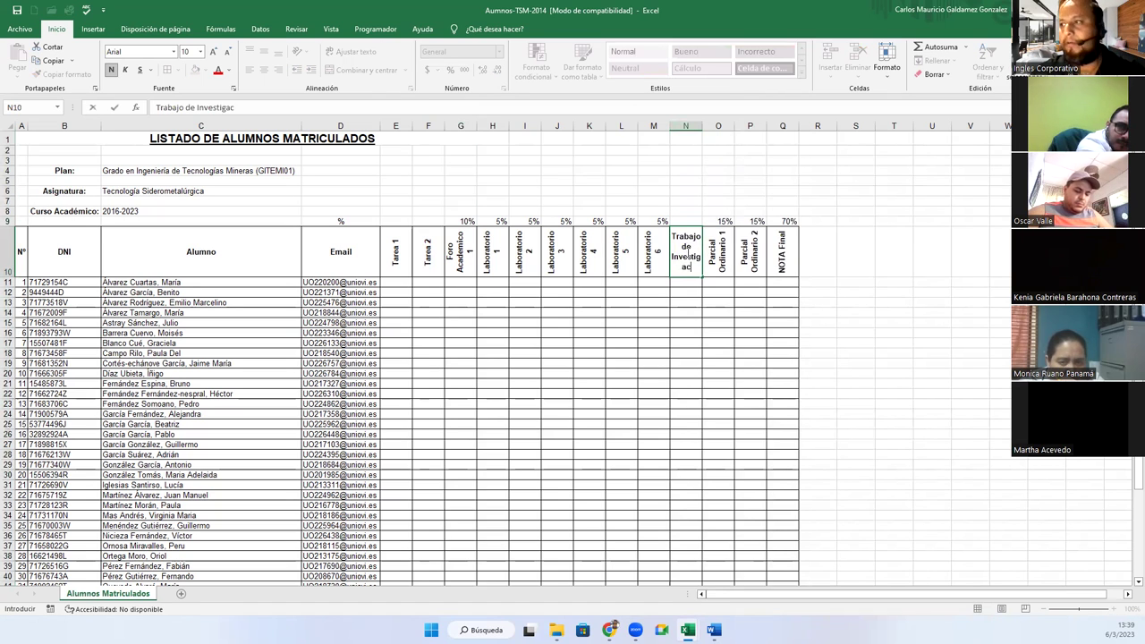
pyautogui.write('ion 1')
pyautogui.press('Return')
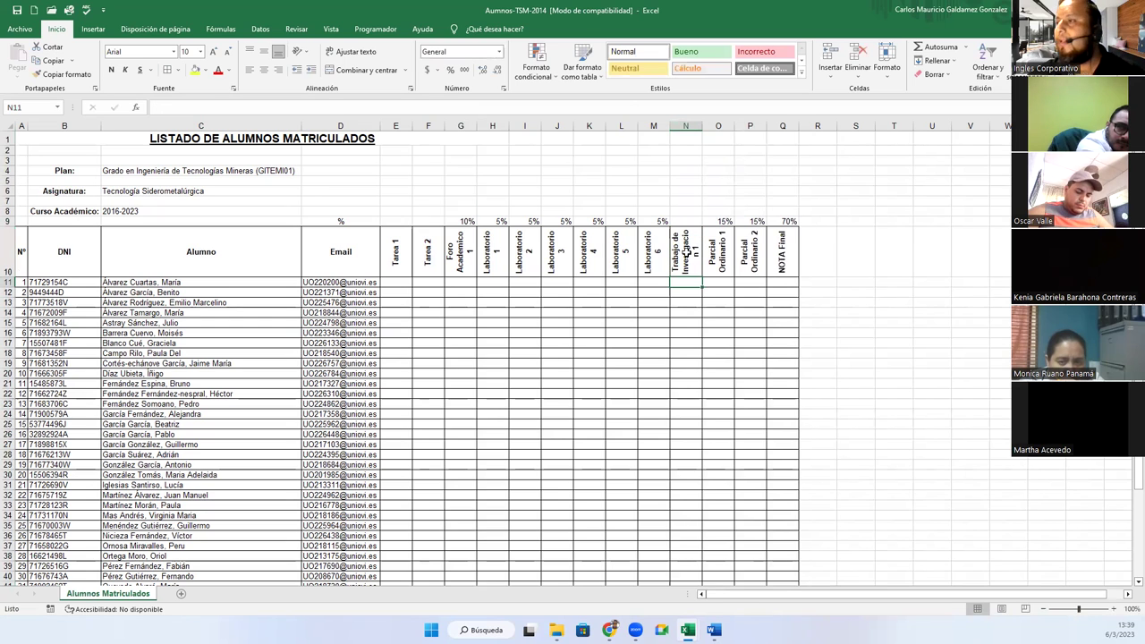
# Step: Set the Trabajo de Investigacion 1 weight in N9 to 10% and check that the total in Q9 includes it
pyautogui.click(695, 224)
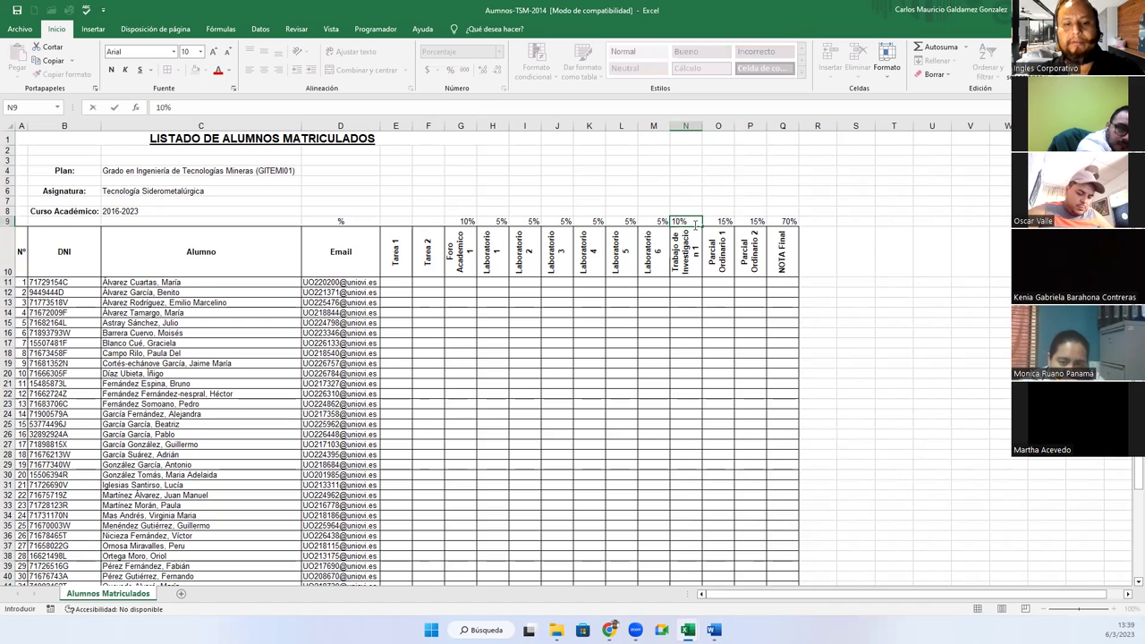
pyautogui.press('Return')
pyautogui.click(784, 222)
pyautogui.hotkey('alt', '=')
pyautogui.press('Return')
# Step: Enter a 10% weight in E9 for Tarea 1 and copy it to F9 for Tarea 2
pyautogui.click(398, 220)
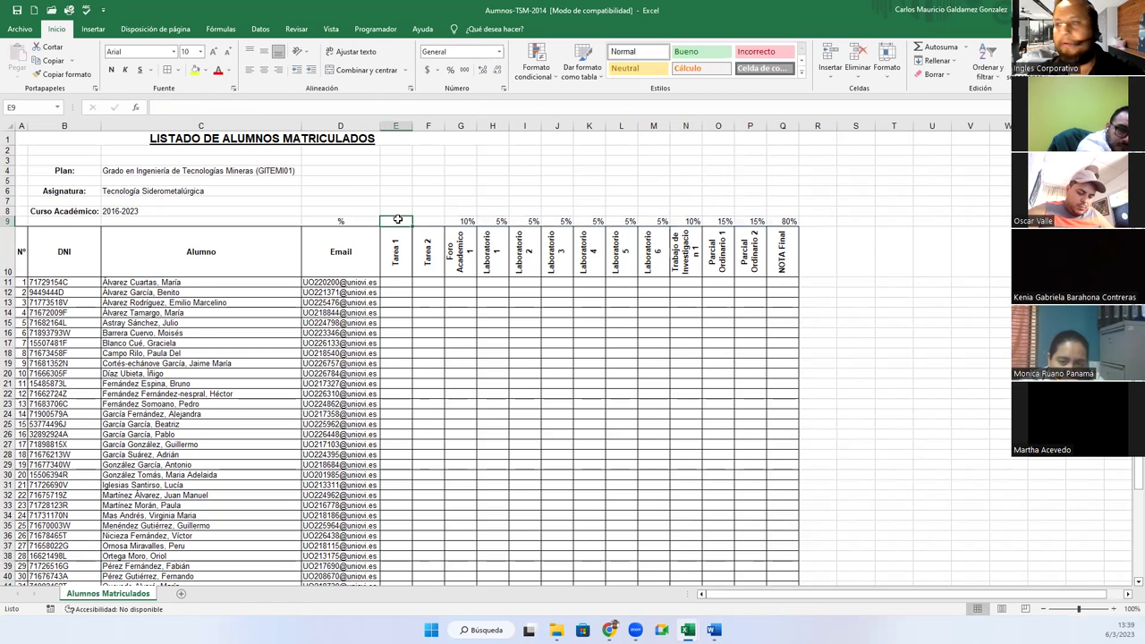
pyautogui.write('10%')
pyautogui.press('Tab')
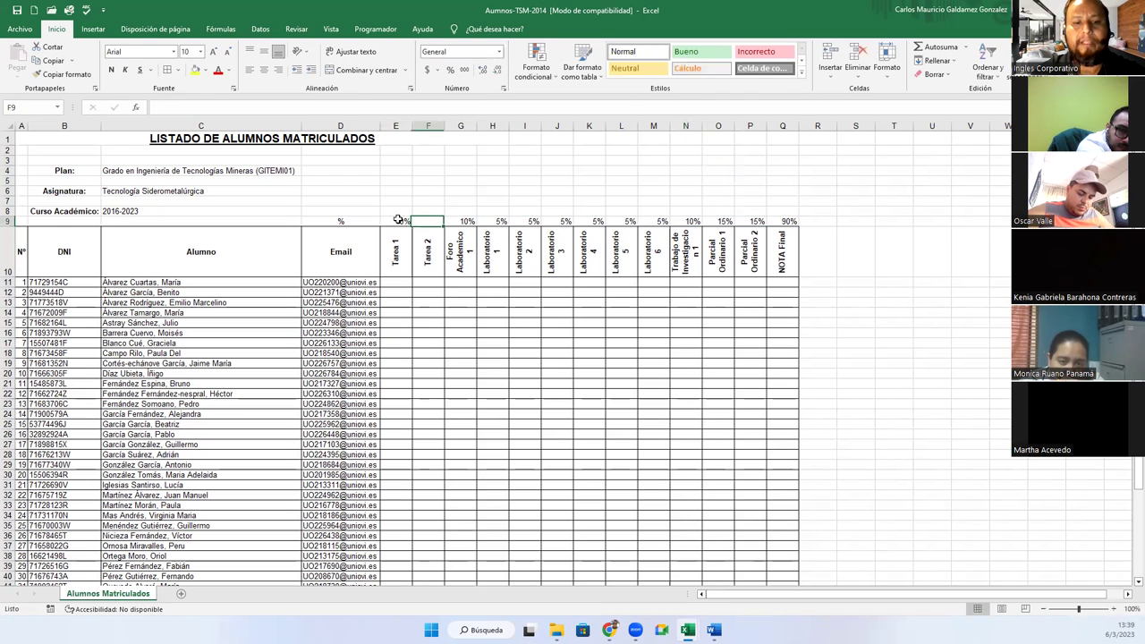
pyautogui.click(398, 220)
pyautogui.hotkey('ctrl', 'c')
pyautogui.press('Right')
pyautogui.press('Return')
# Step: Add borders to the weights row, from D9 to Q9
pyautogui.moveTo(358, 223); pyautogui.dragTo(787, 222)
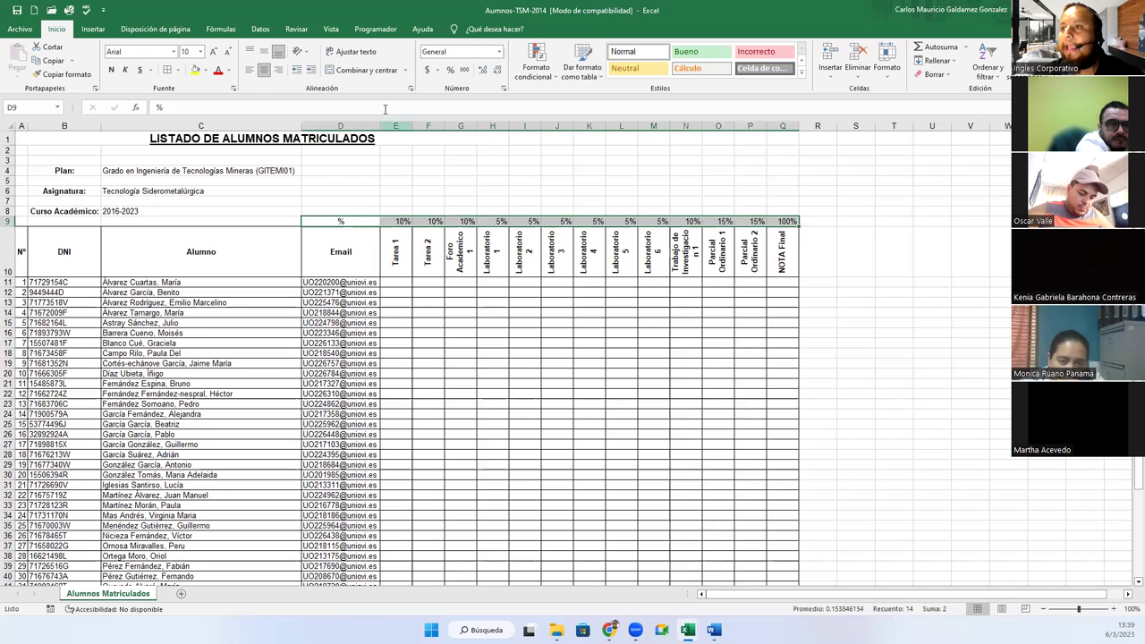
pyautogui.click(428, 321)
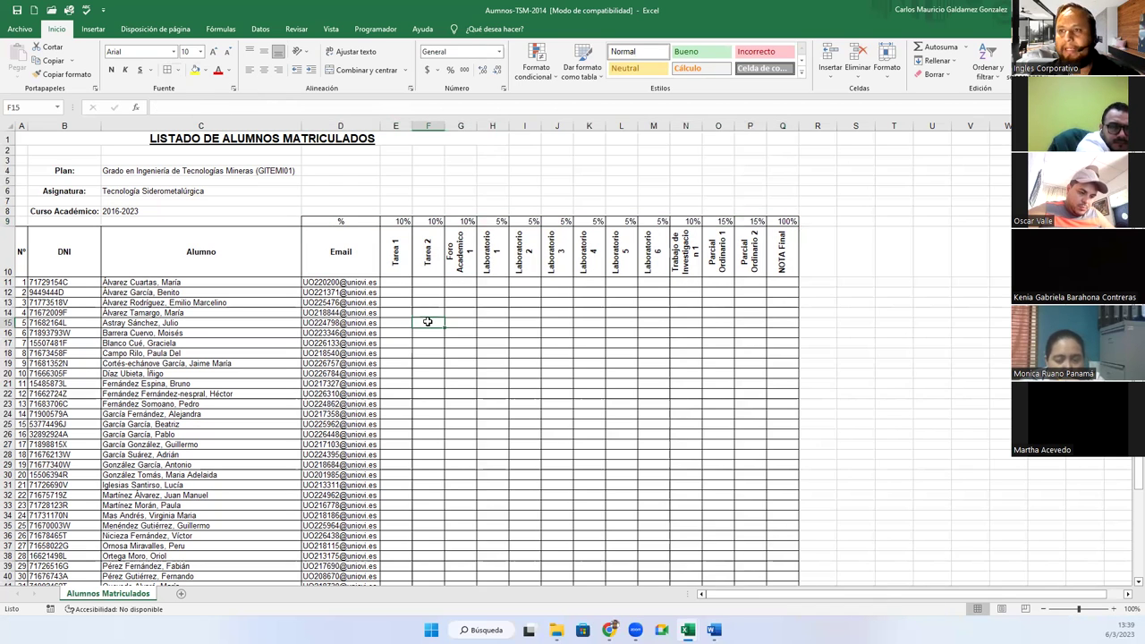
pyautogui.scroll(-5, 497, 379)
pyautogui.scroll(5, 508, 382)
pyautogui.scroll(1, 505, 380)
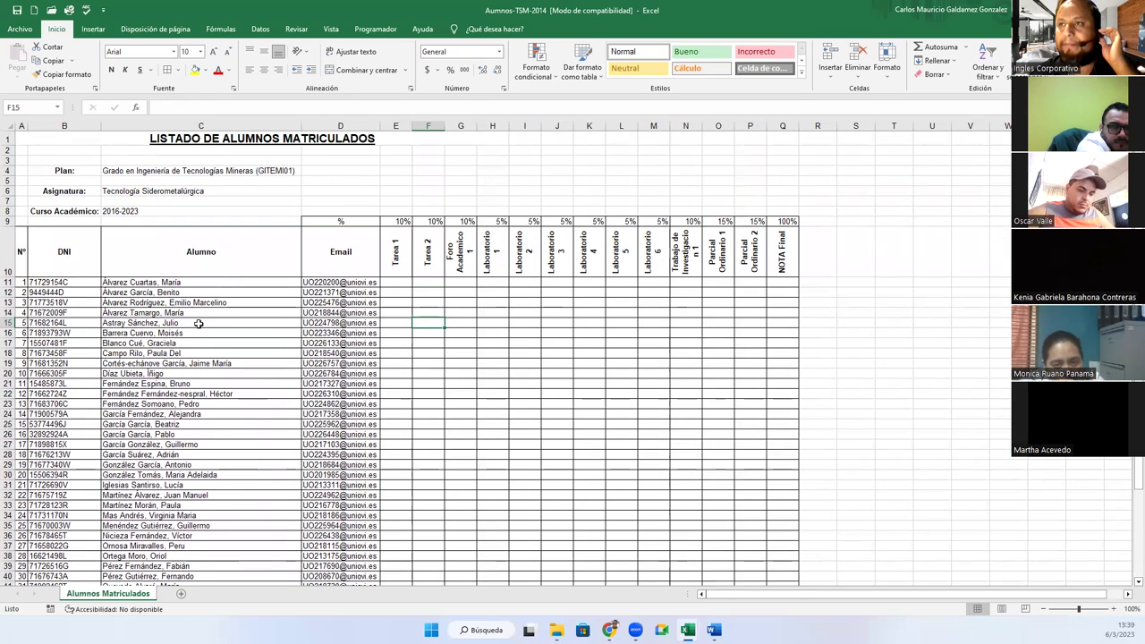
# Step: Rename the Alumnos Matriculados sheet as Ejercicio 11
pyautogui.doubleClick(114, 594)
pyautogui.write('Ejercicio 11')
pyautogui.press('Return')
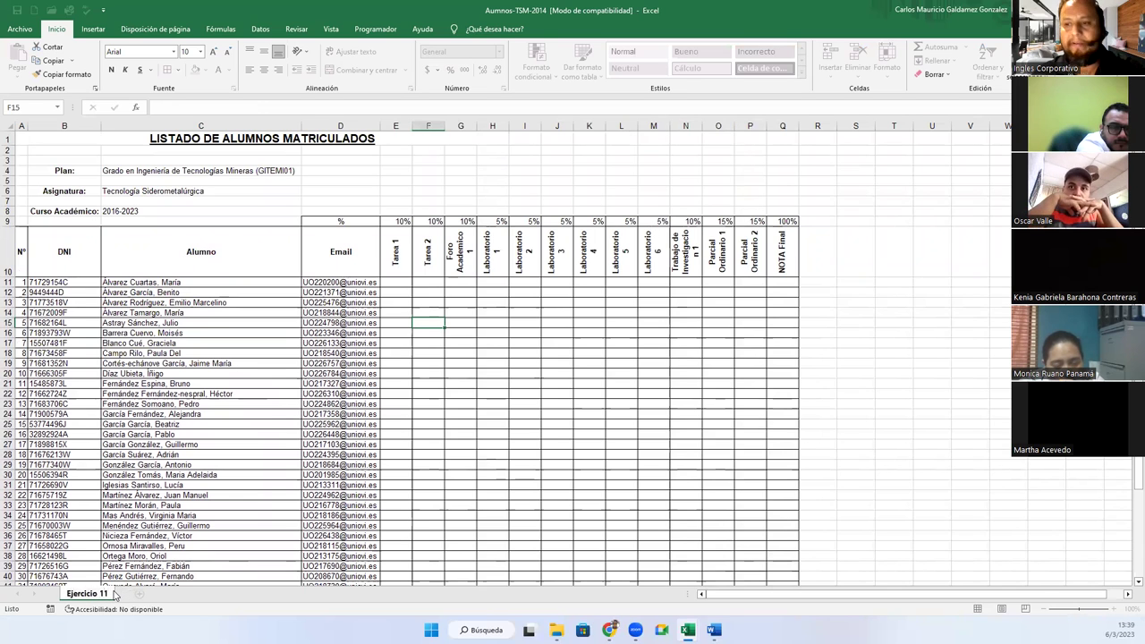
# Step: Start saving a copy in the Ejercicios folder as Libro de Excel, replacing the author with the instructor's name
pyautogui.click(20, 29)
pyautogui.click(66, 191)
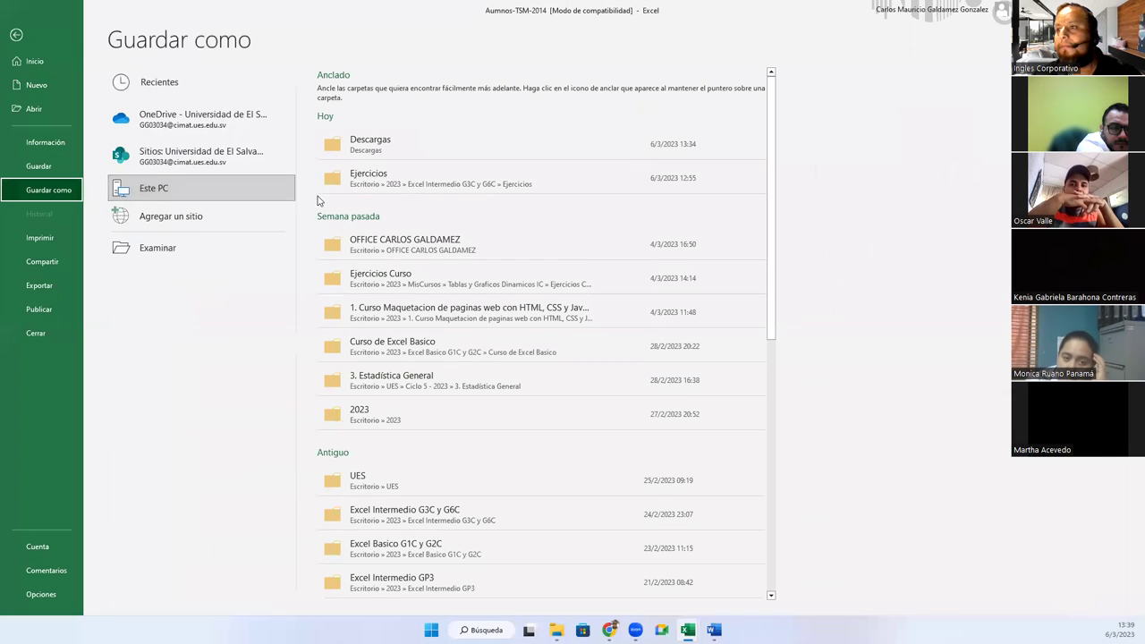
pyautogui.click(393, 188)
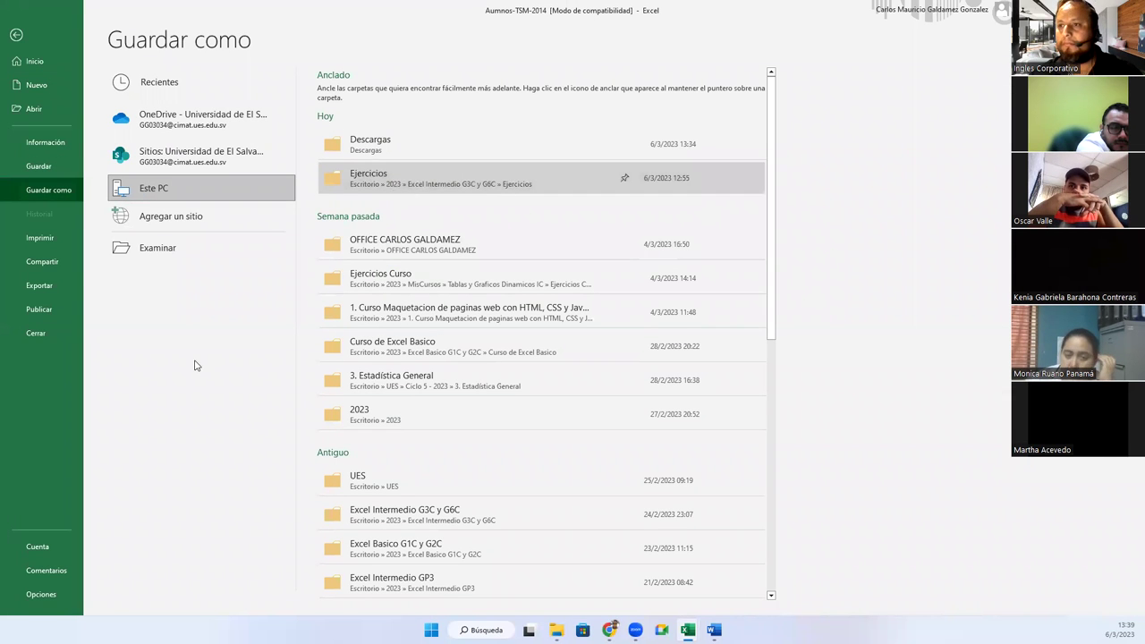
pyautogui.click(157, 221)
pyautogui.click(140, 228)
pyautogui.click(141, 235)
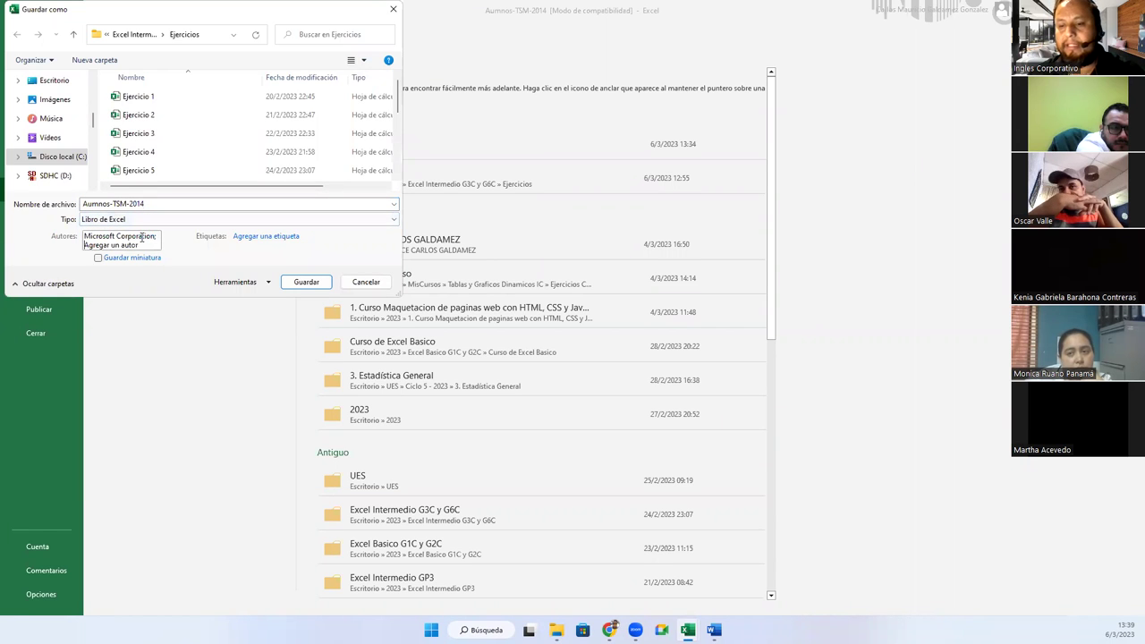
pyautogui.write('Téc')
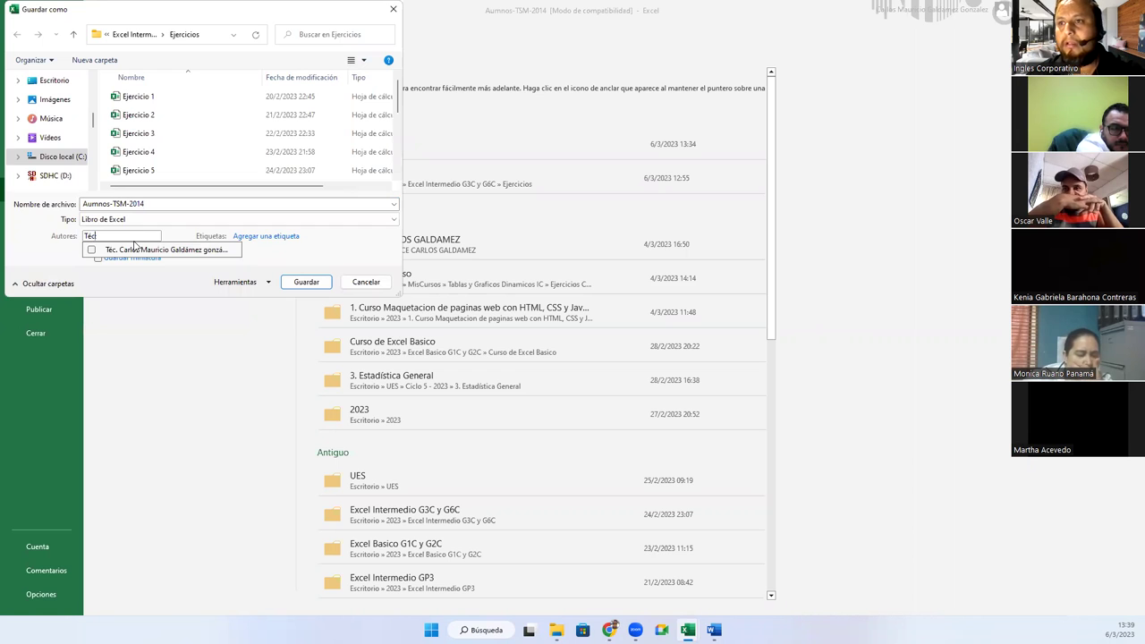
pyautogui.press('BackSpace')
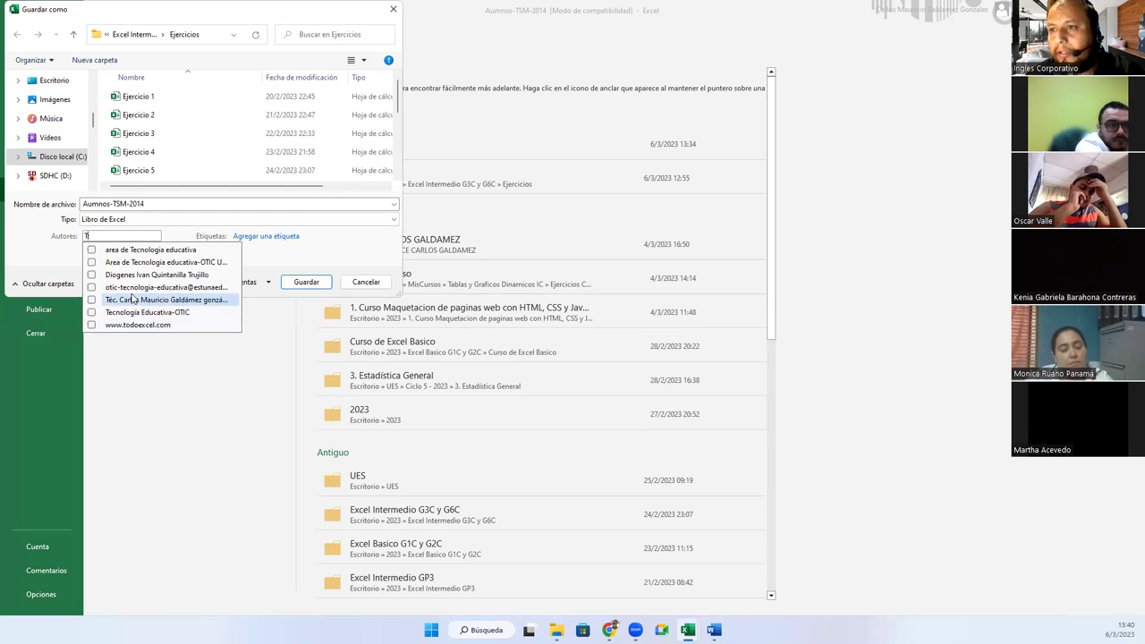
pyautogui.click(124, 300)
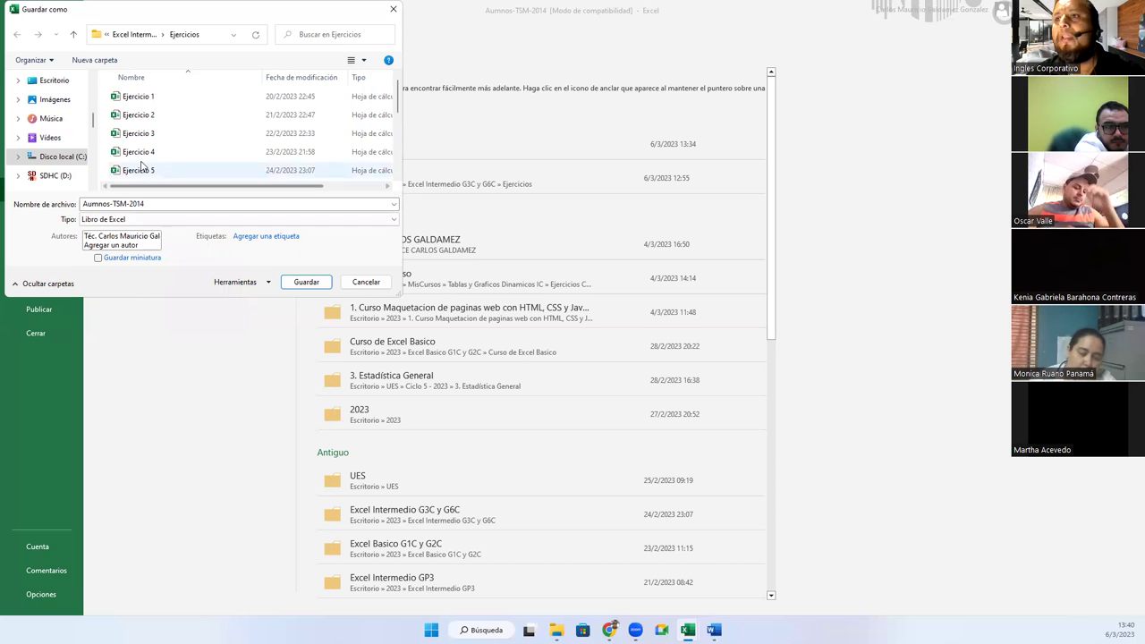
# Step: Name the file Ejercicio 11C, based on the existing Ejercicio 11 file name, and save it
pyautogui.click(156, 170)
pyautogui.scroll(-3, 152, 169)
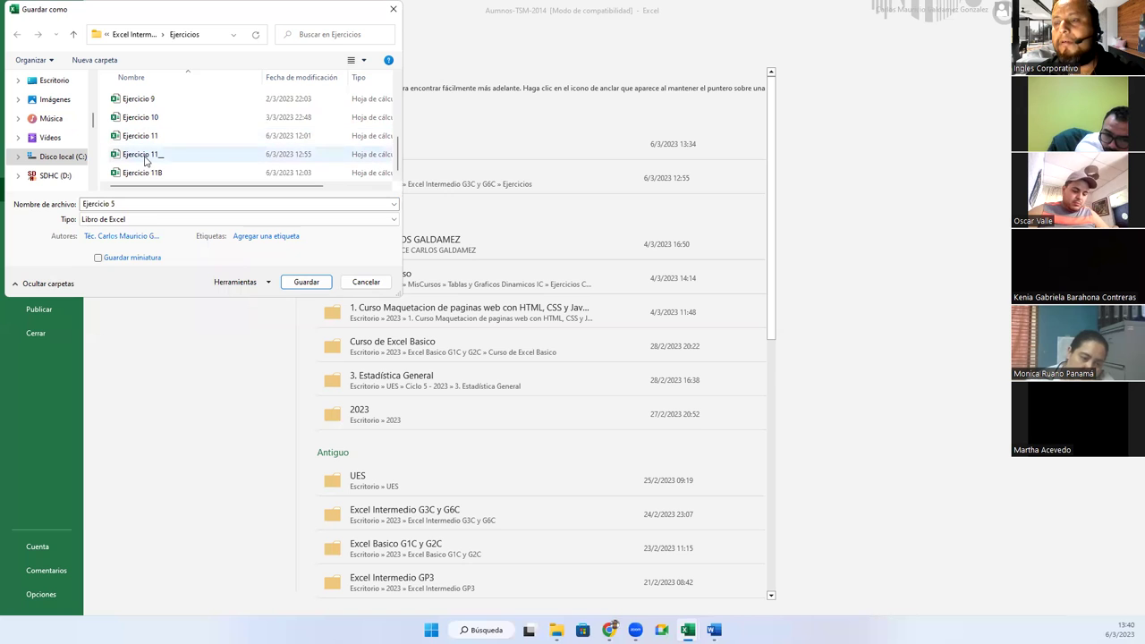
pyautogui.click(142, 136)
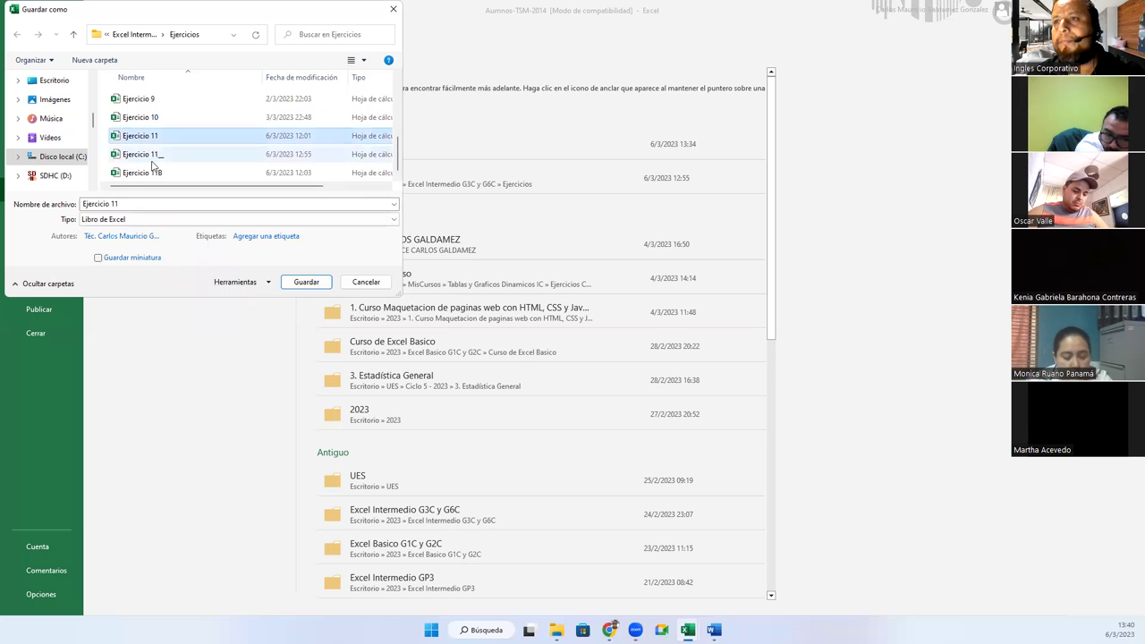
pyautogui.click(155, 205)
pyautogui.click(156, 204)
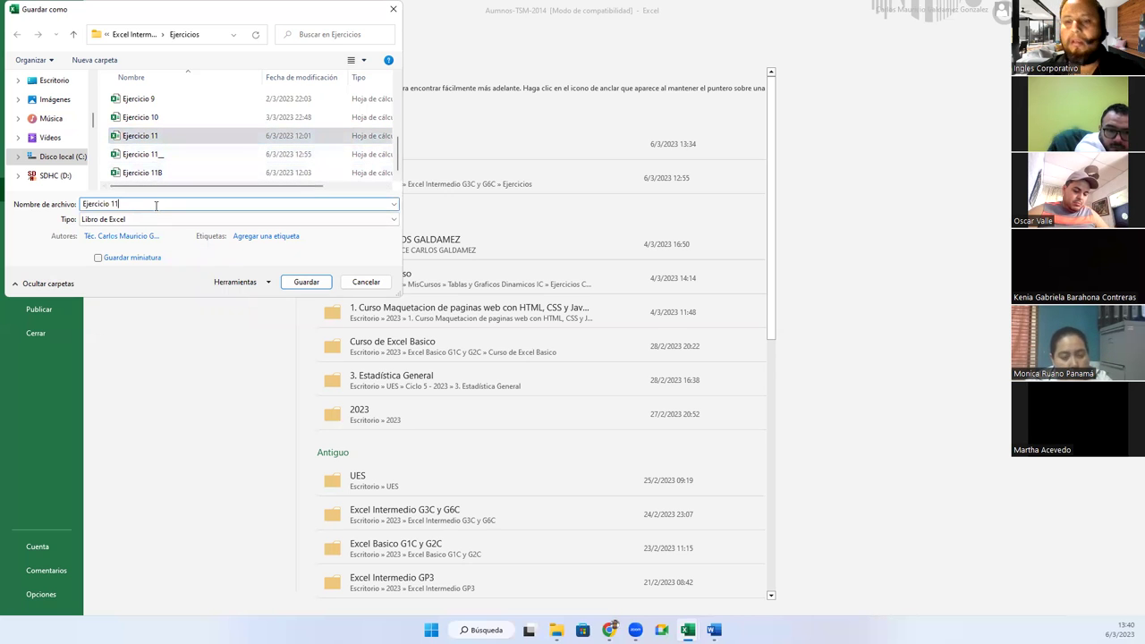
pyautogui.write('C')
pyautogui.press('Return')
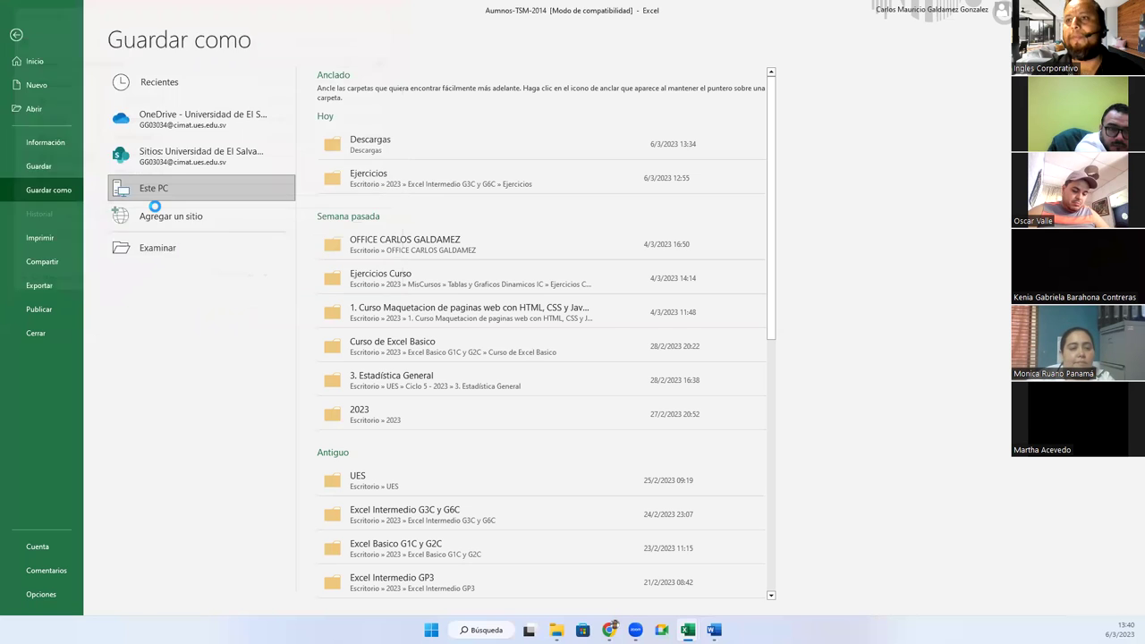
pyautogui.click(273, 301)
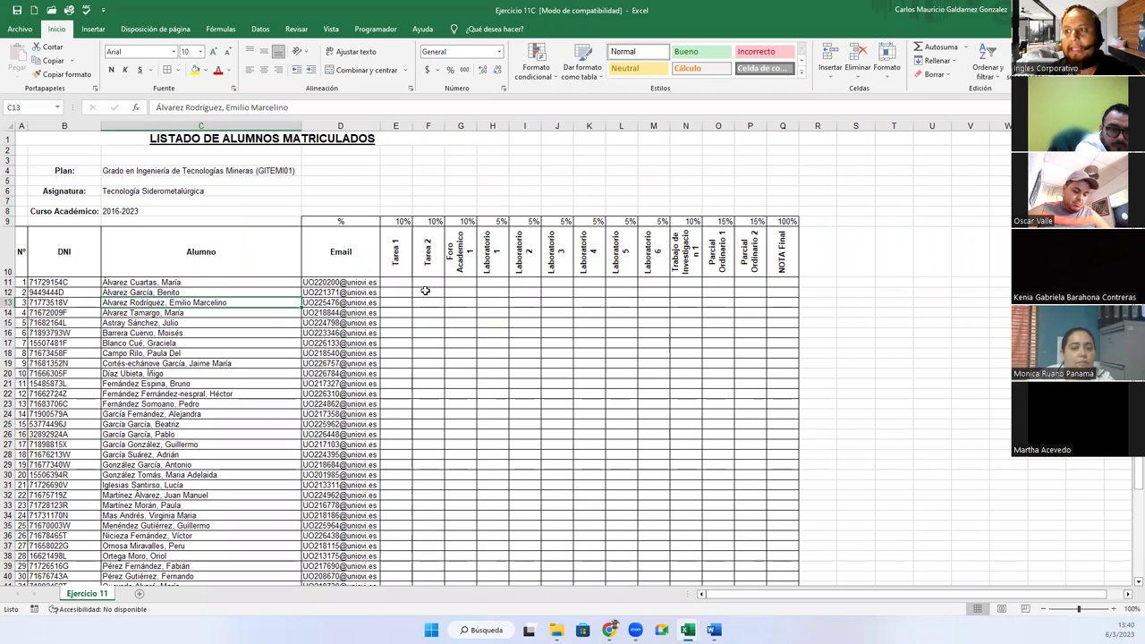
pyautogui.moveTo(402, 284); pyautogui.dragTo(593, 485)
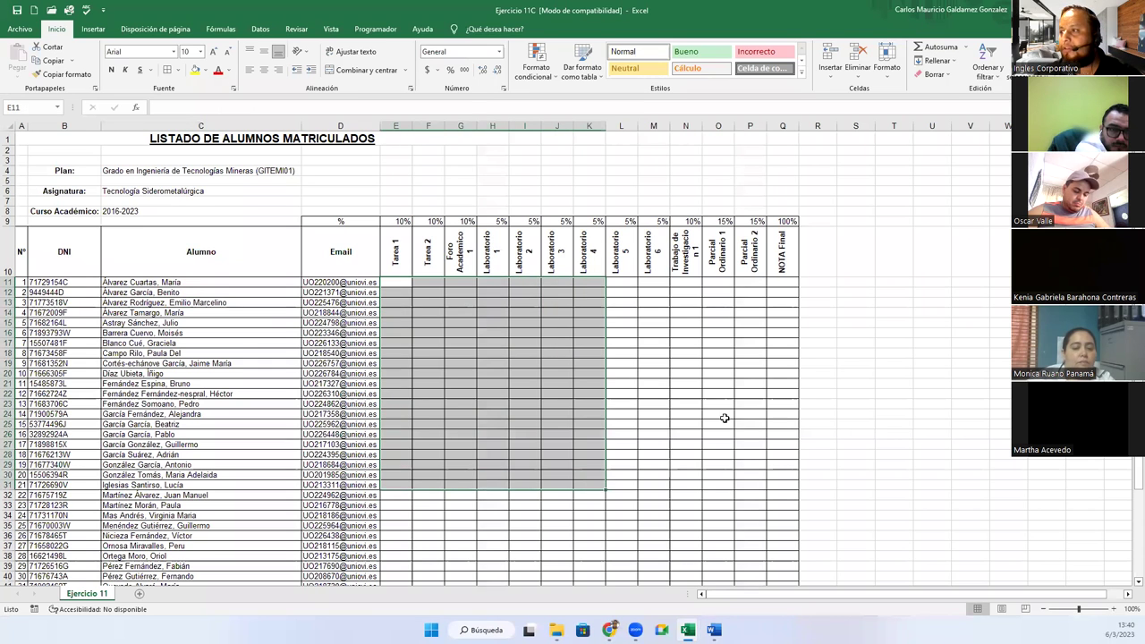
pyautogui.scroll(-5, 715, 429)
pyautogui.keyDown('shift'); pyautogui.click(742, 486); pyautogui.keyUp('shift')
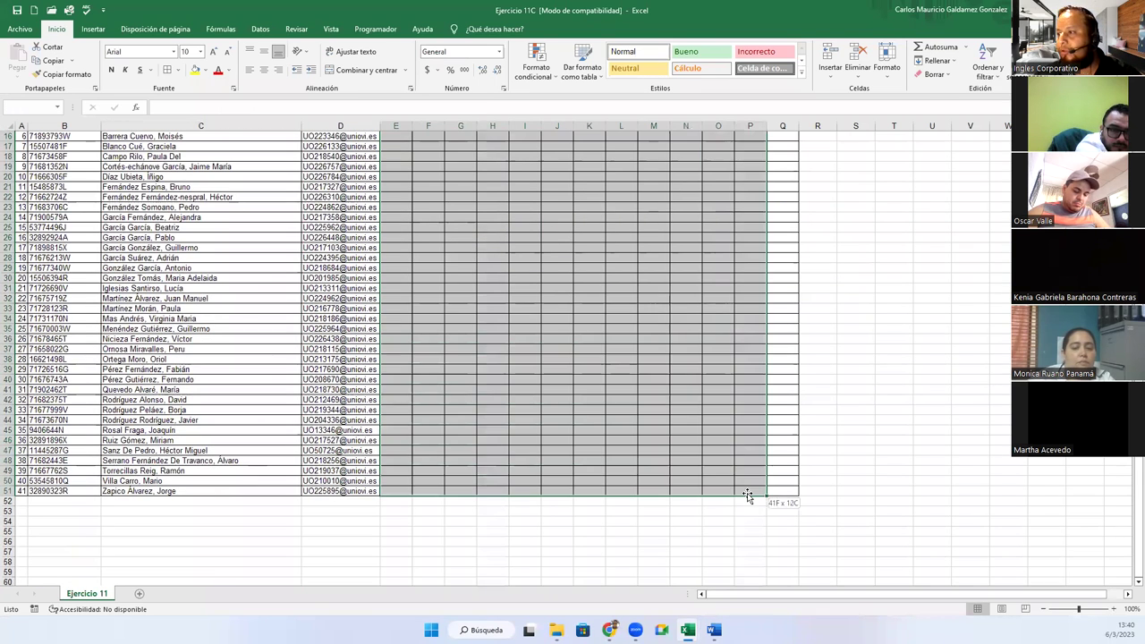
pyautogui.click(525, 430)
pyautogui.scroll(5, 524, 429)
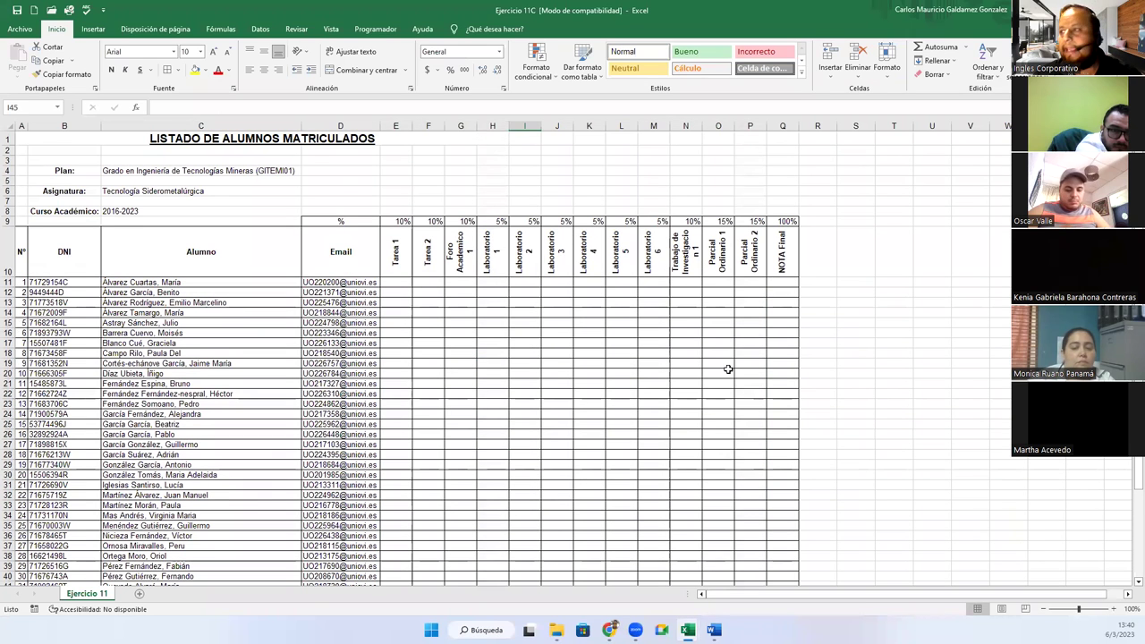
# Step: Enter the instruction "El docente Ingrese notas entre 0.0 y 10.0" in cell S13
pyautogui.click(860, 302)
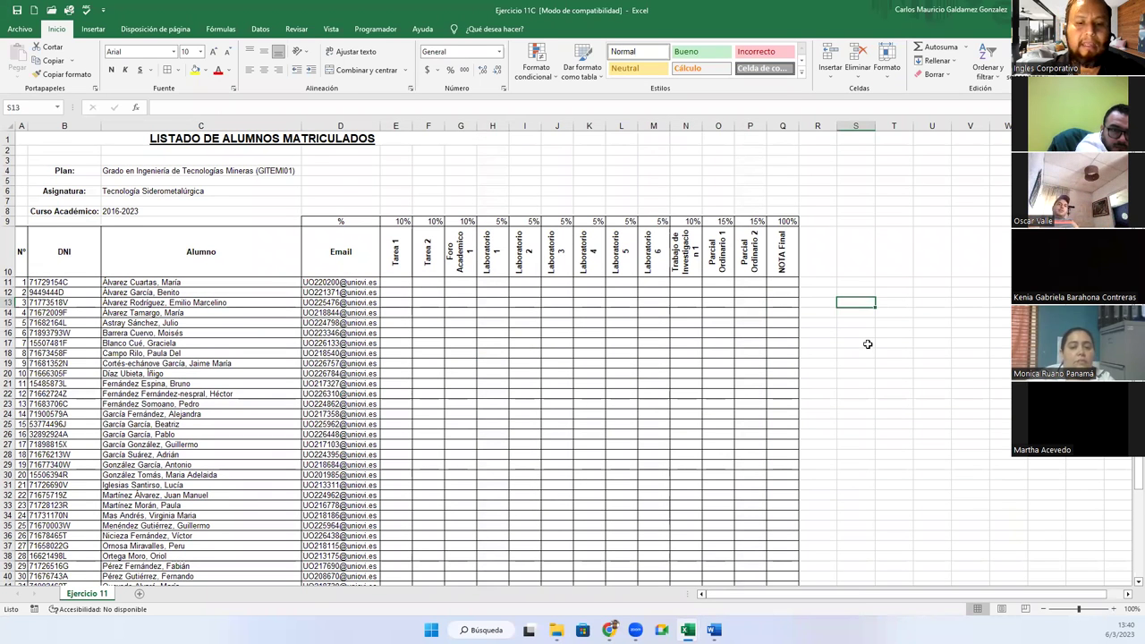
pyautogui.write('El docente')
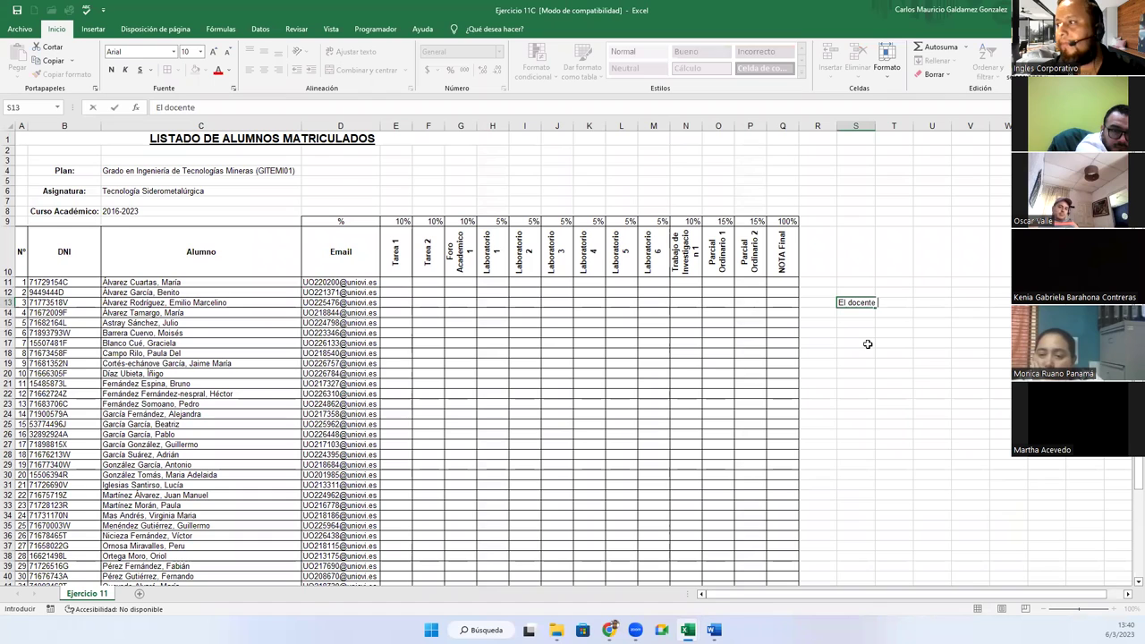
pyautogui.write(' Ingrese notas entre 0.')
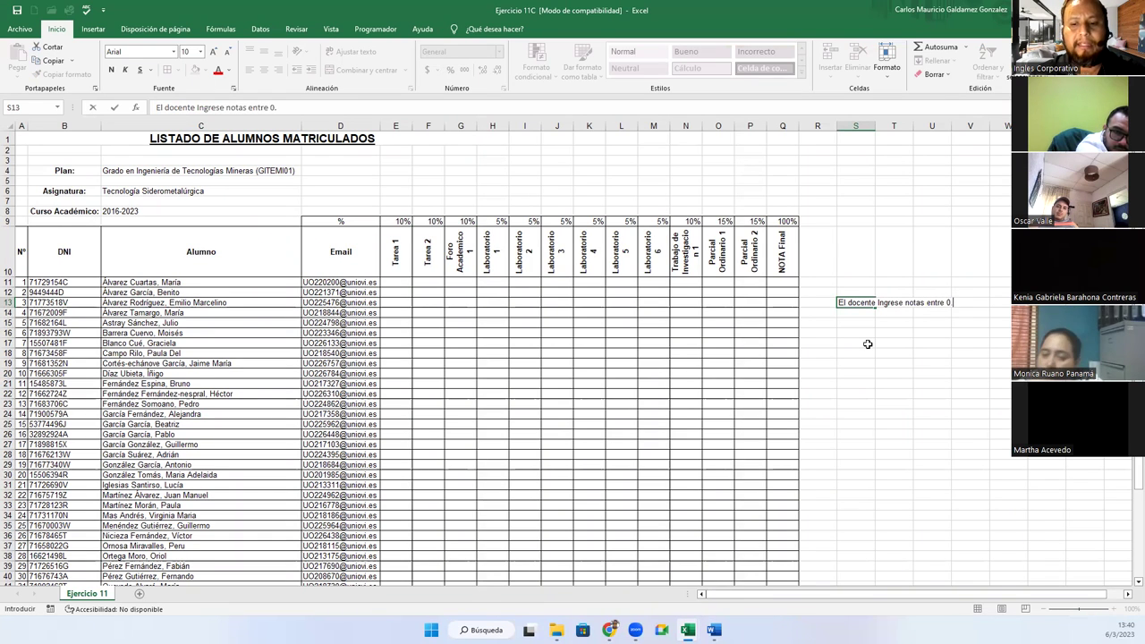
pyautogui.write('0 y')
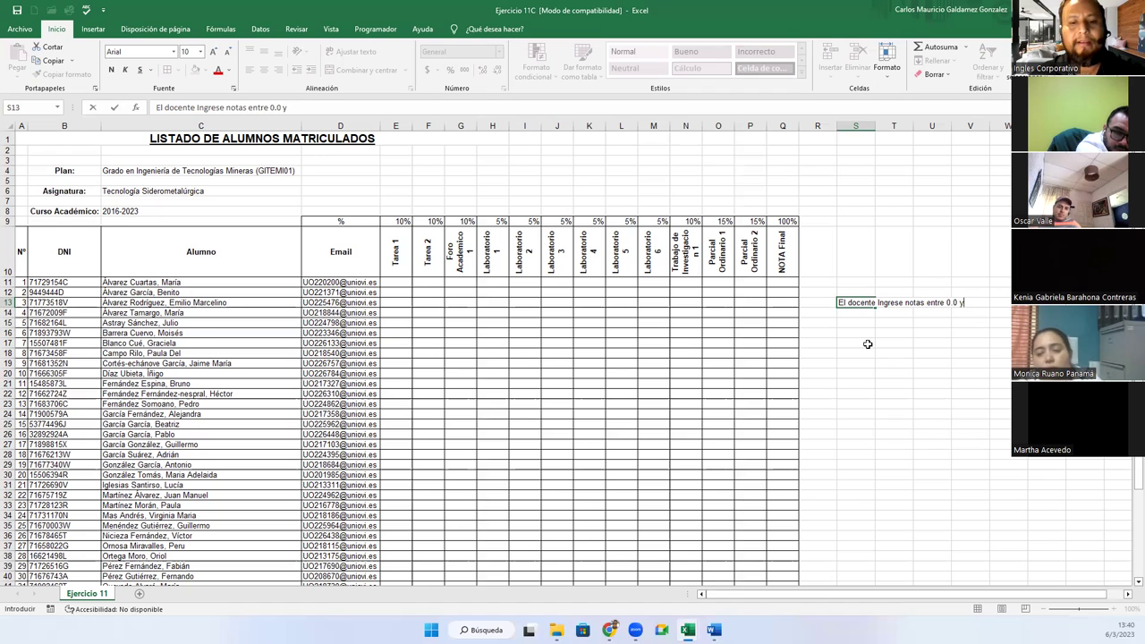
pyautogui.write(' 10.0')
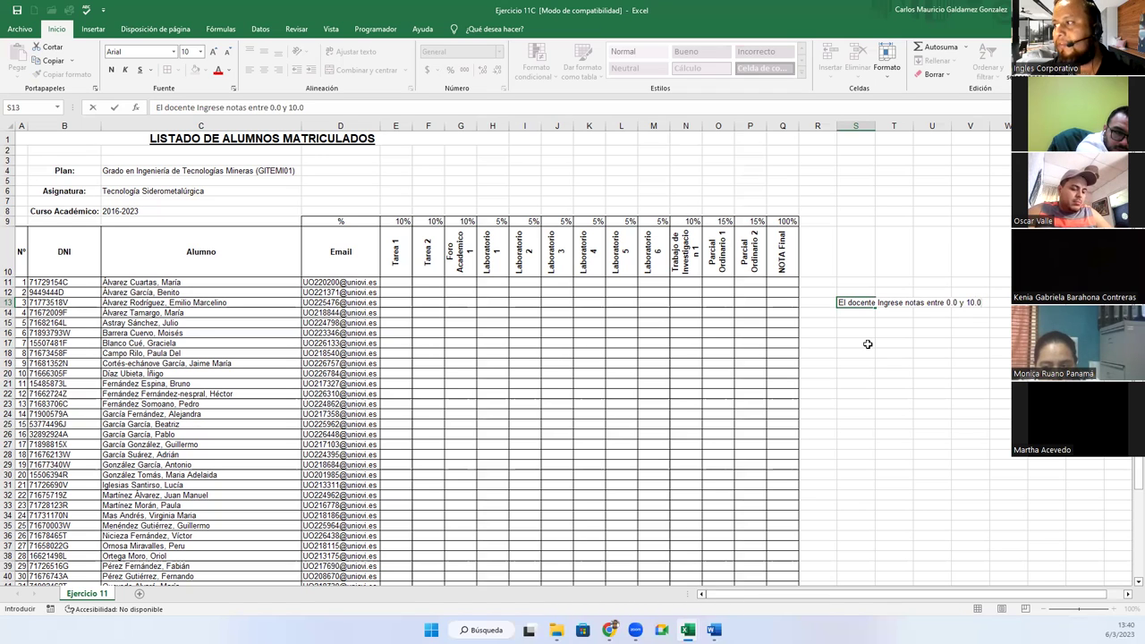
pyautogui.press('Return')
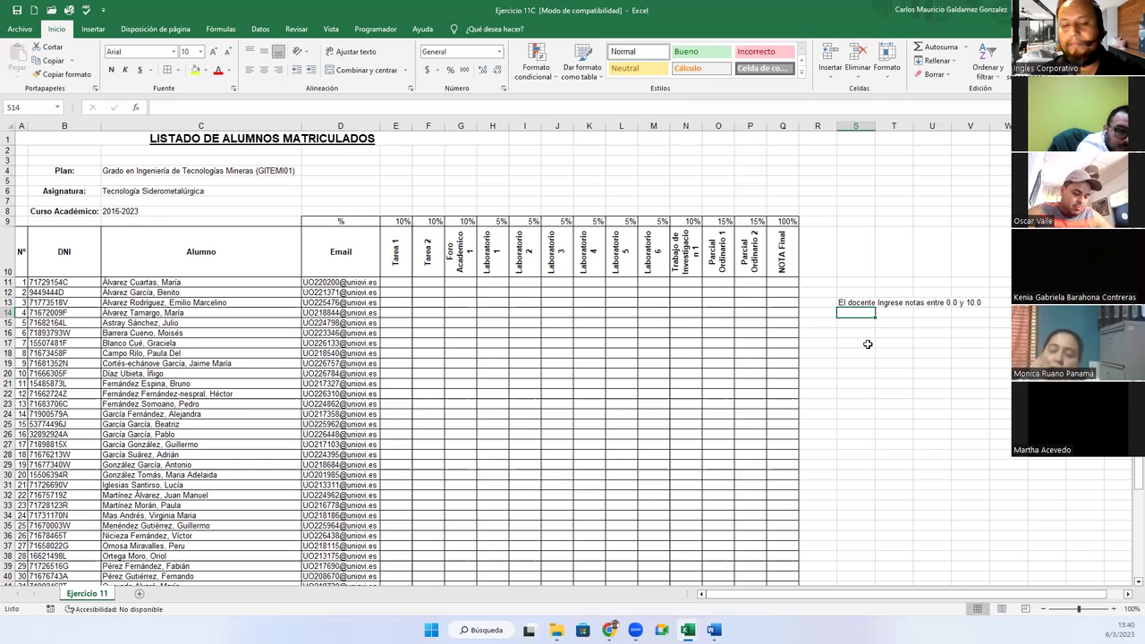
# Step: Enter the second instruction, "Que calcule la Nota final", in cell S14
pyautogui.write('Que calcul')
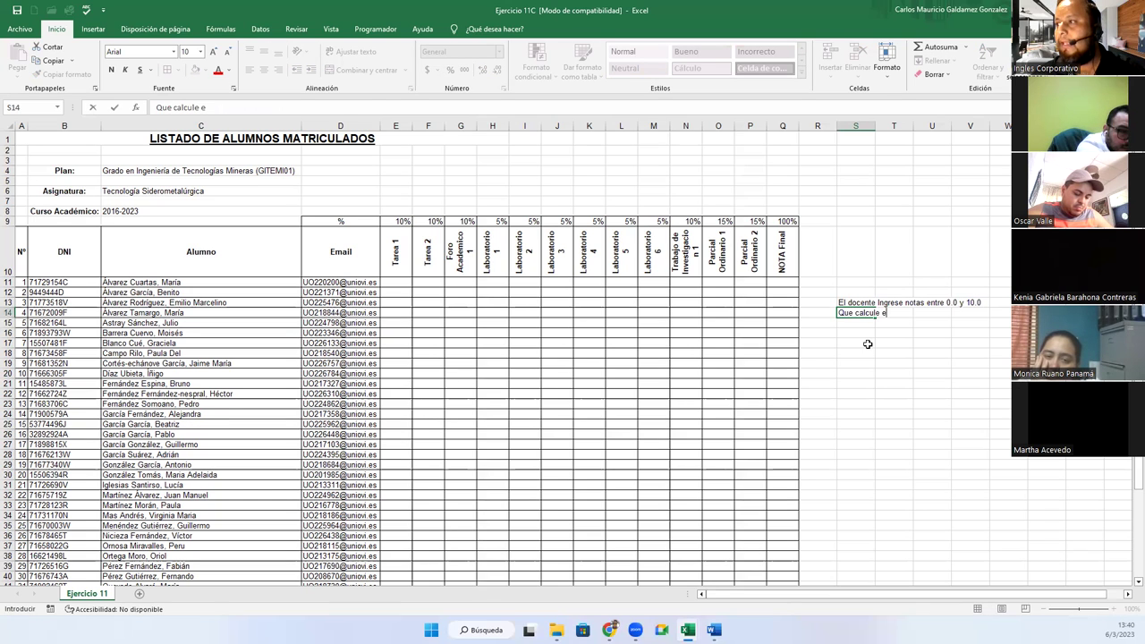
pyautogui.write('e la NOta final')
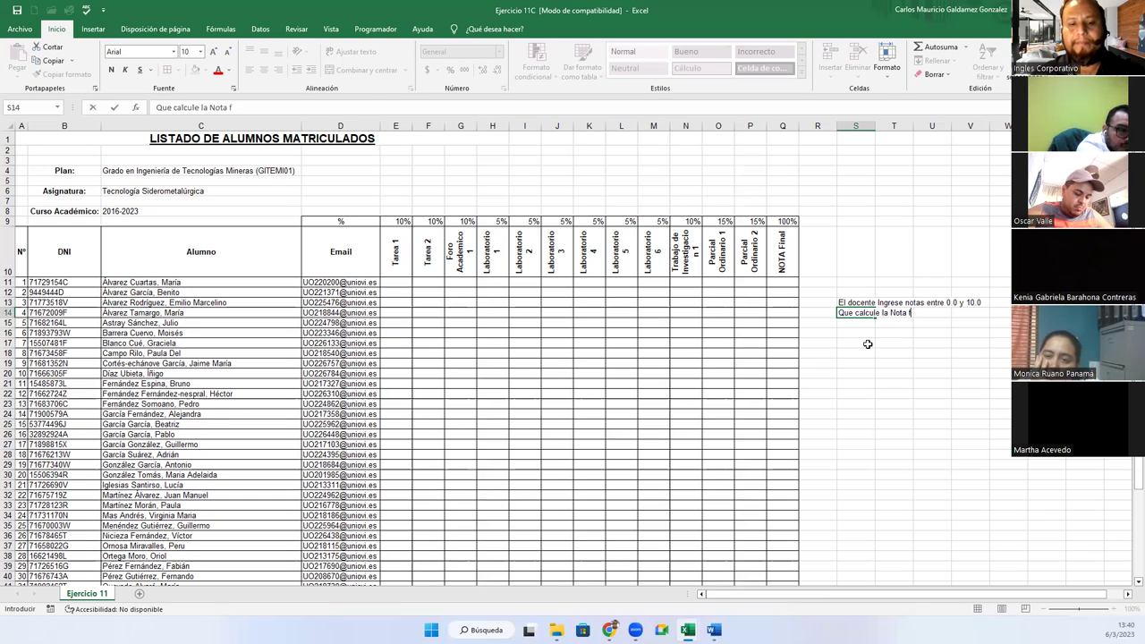
pyautogui.press('Return')
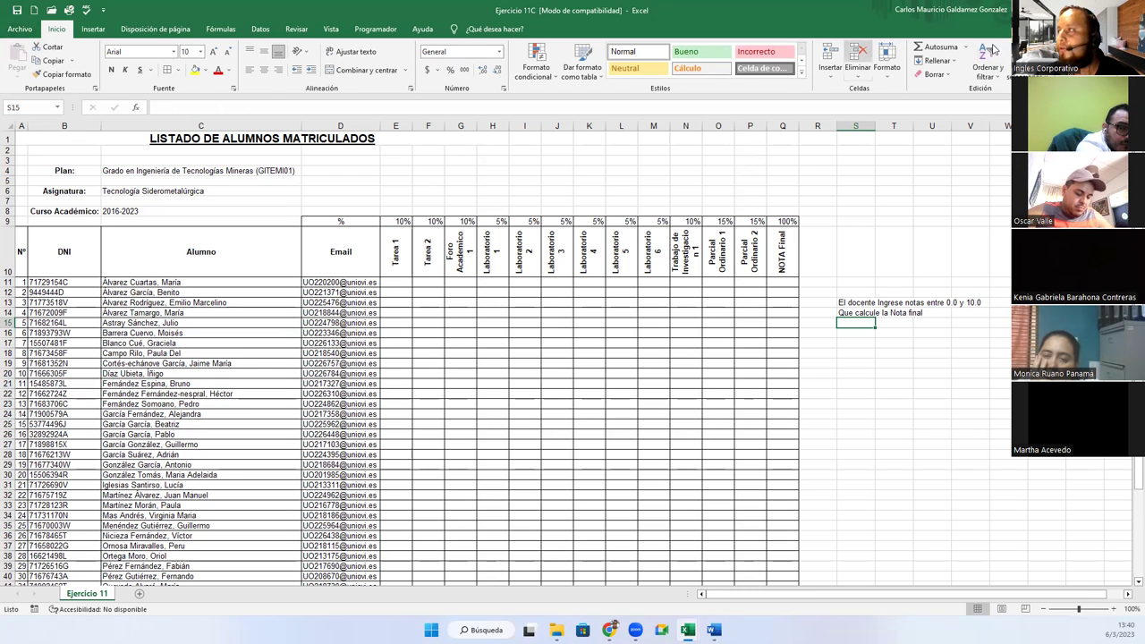
# Step: Switch to the Ejercicio 11_ workbook and review the seller selection cell on the VALIDACIÓN 2 sheet
pyautogui.hotkey('alt', 'Tab')
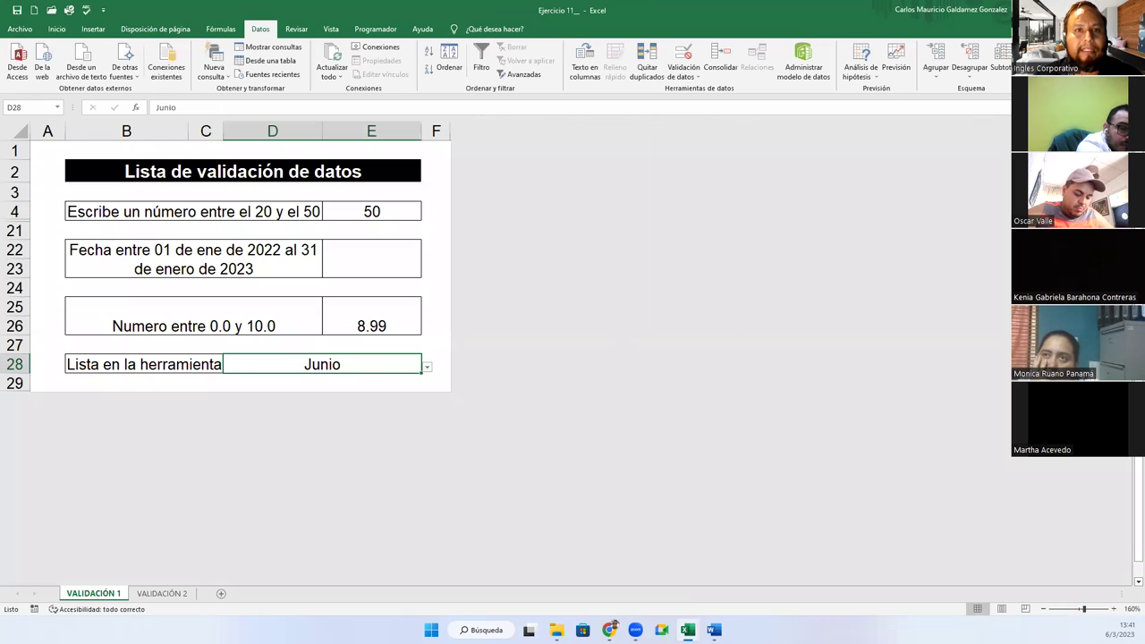
pyautogui.hotkey('alt', 'Tab')
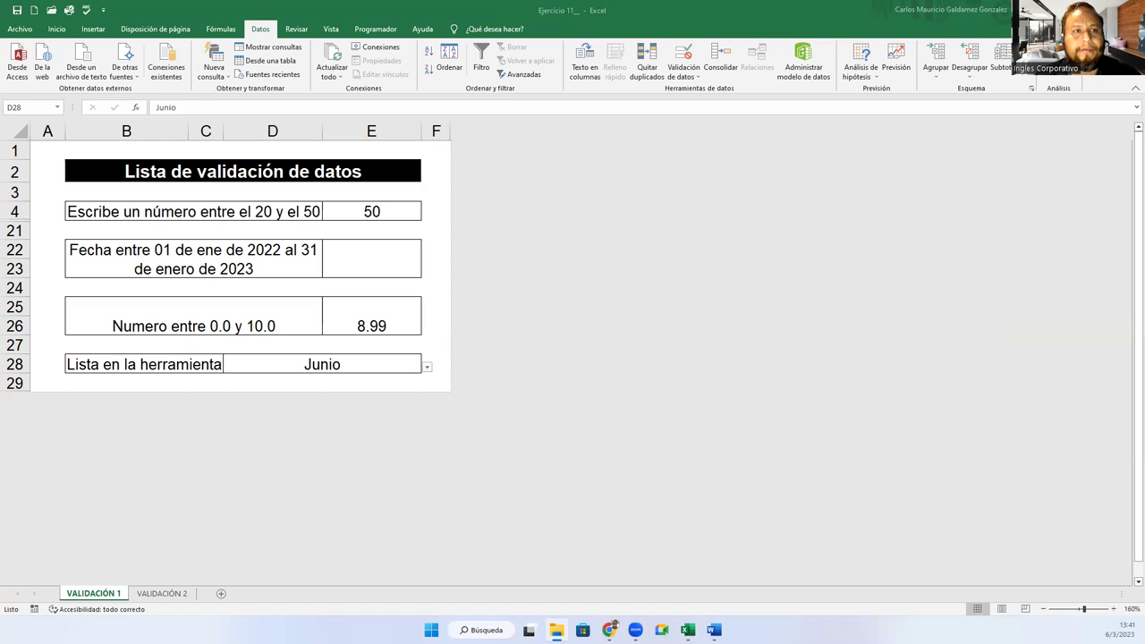
pyautogui.click(152, 594)
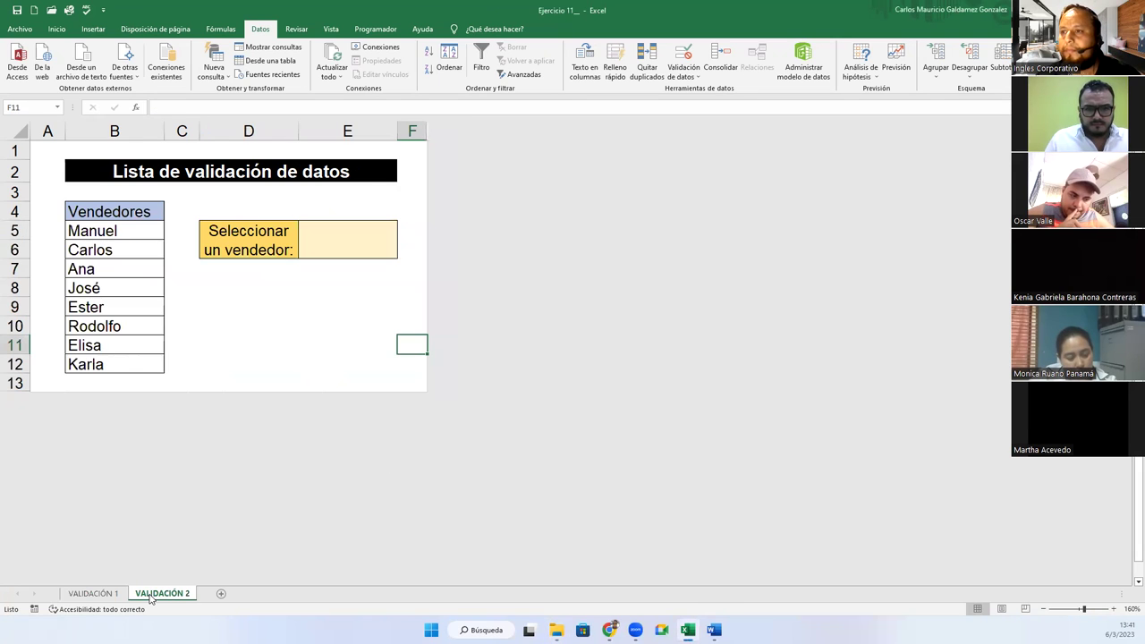
pyautogui.click(338, 249)
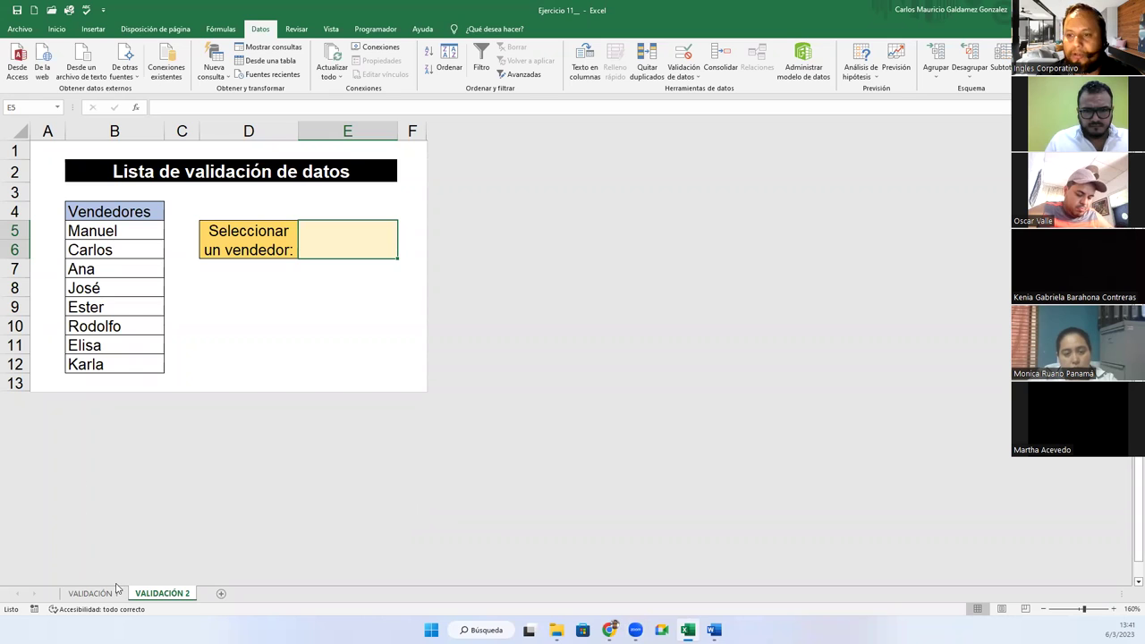
# Step: Reopen the saved workbook Ejercicio 11C.xlsx and return to its student list
pyautogui.hotkey('alt', 'Tab')
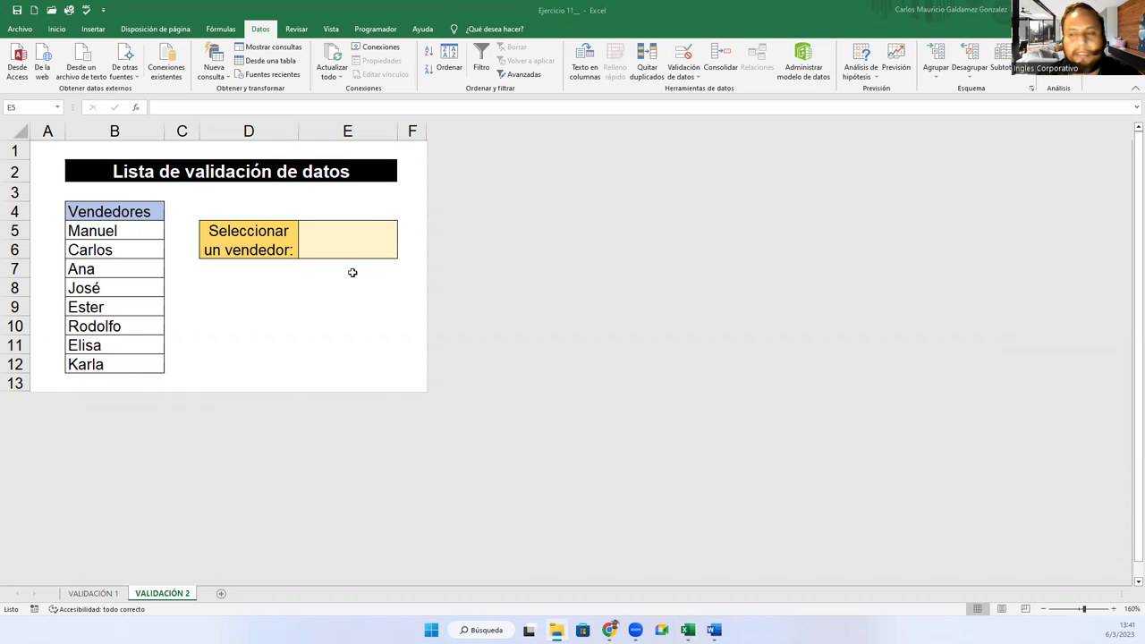
pyautogui.hotkey('alt', 'Tab')
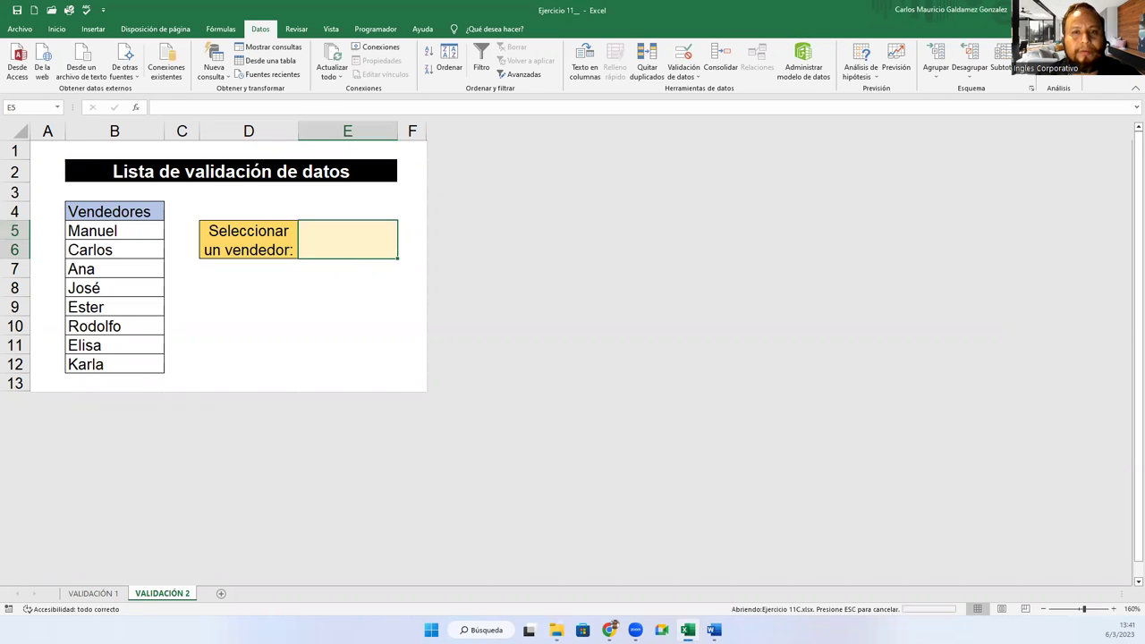
pyautogui.hotkey('alt', 'Tab')
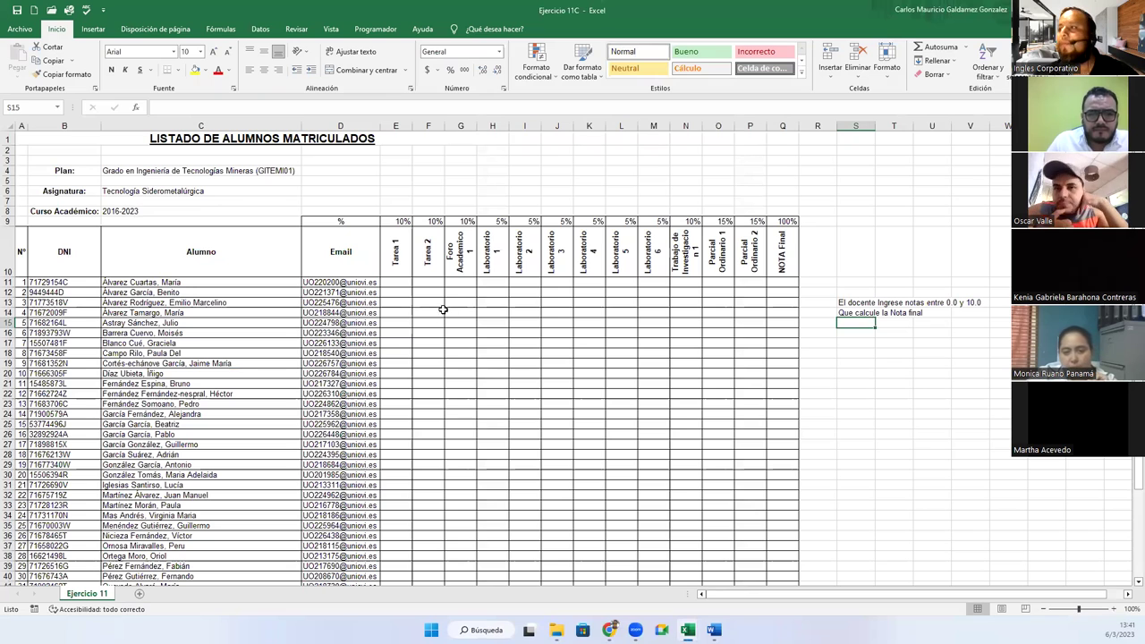
# Step: Select the grade range E11:P51 and examine the permitted value types offered by data validation
pyautogui.click(407, 282)
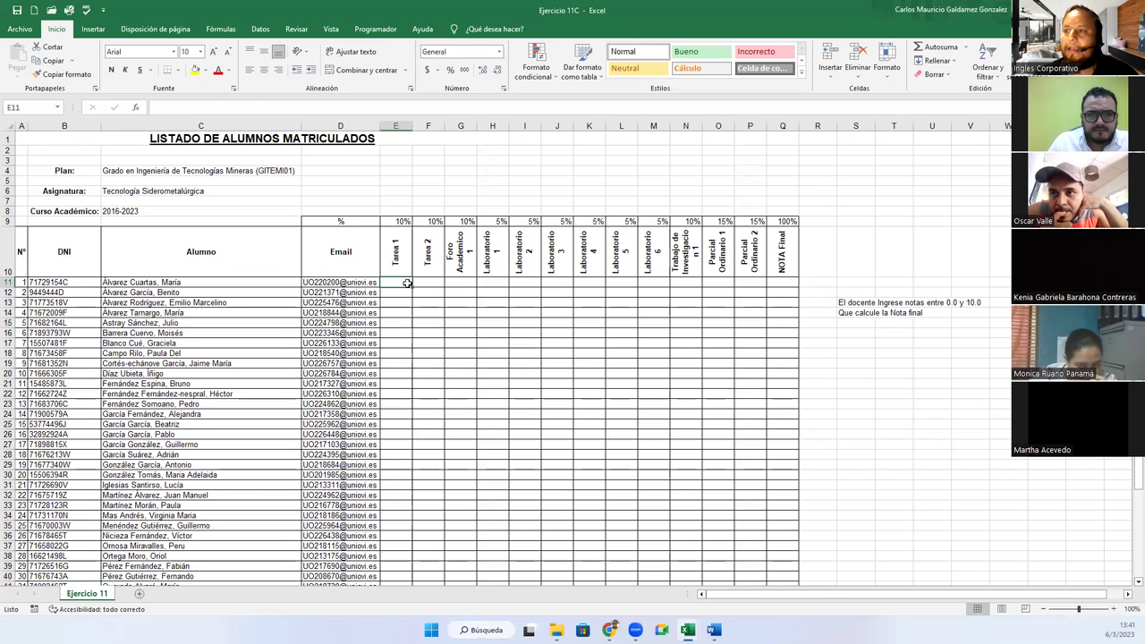
pyautogui.scroll(-5, 649, 429)
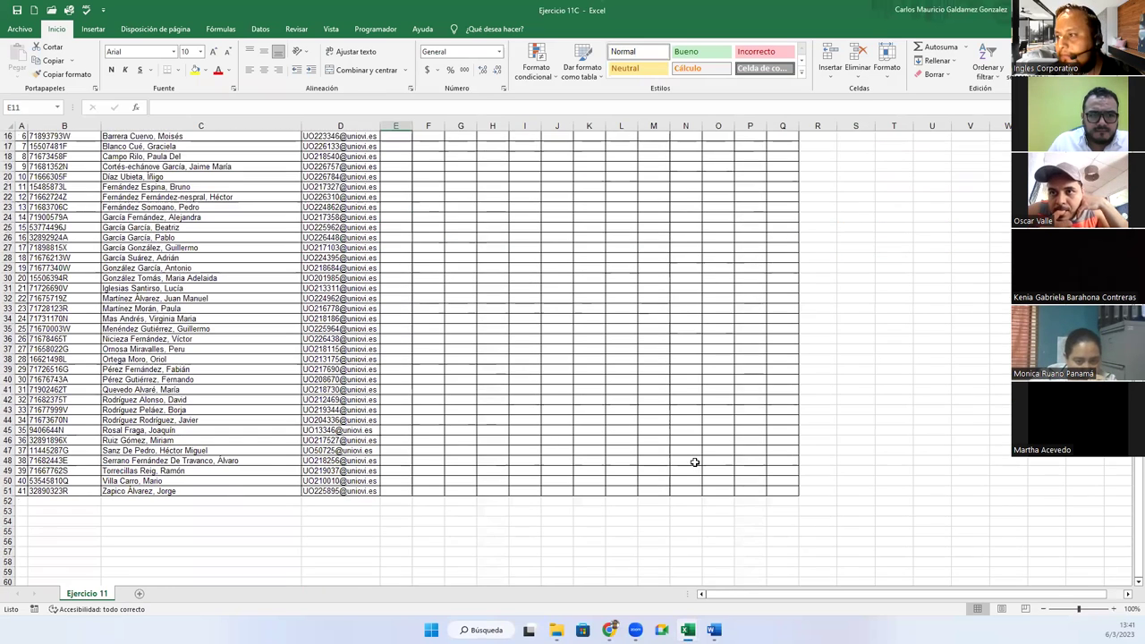
pyautogui.keyDown('shift'); pyautogui.click(748, 491); pyautogui.keyUp('shift')
pyautogui.scroll(5, 759, 537)
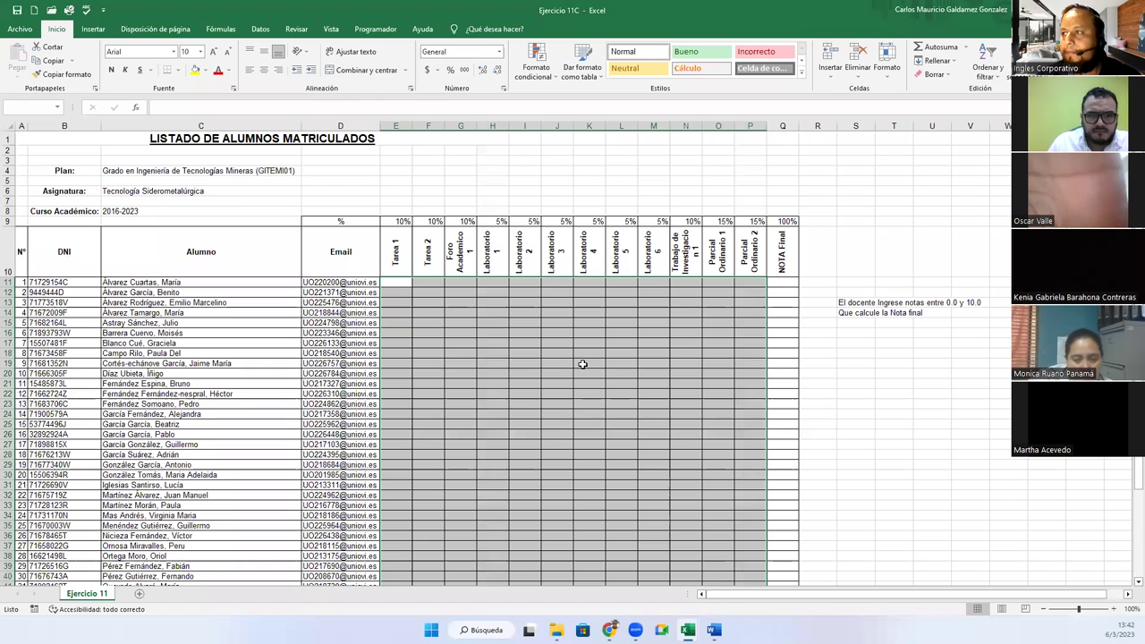
pyautogui.click(260, 29)
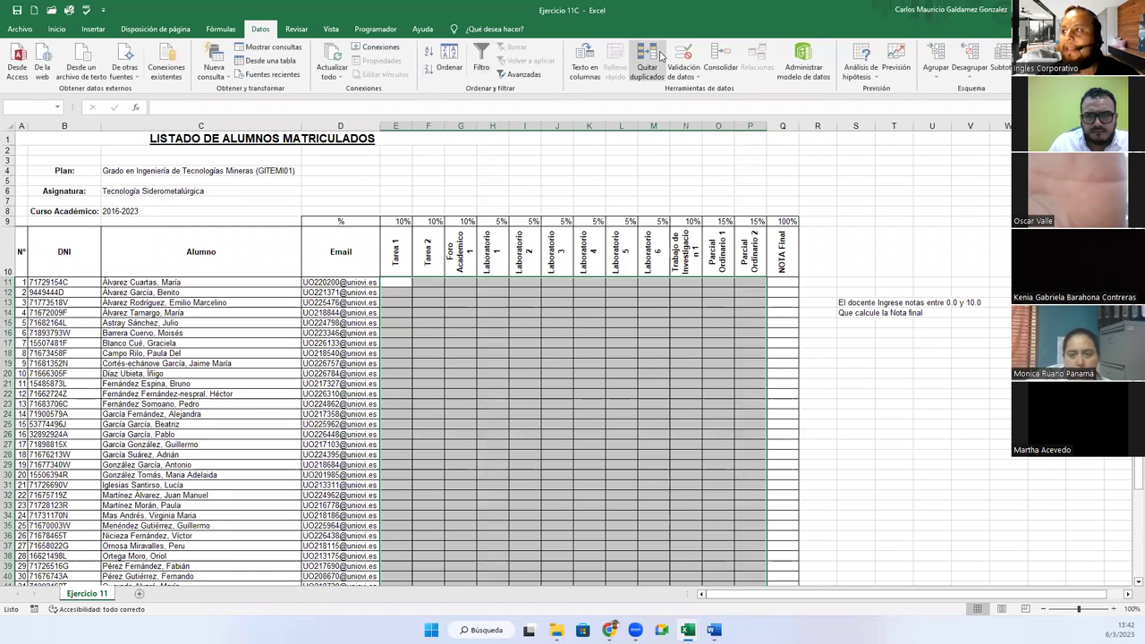
pyautogui.click(690, 56)
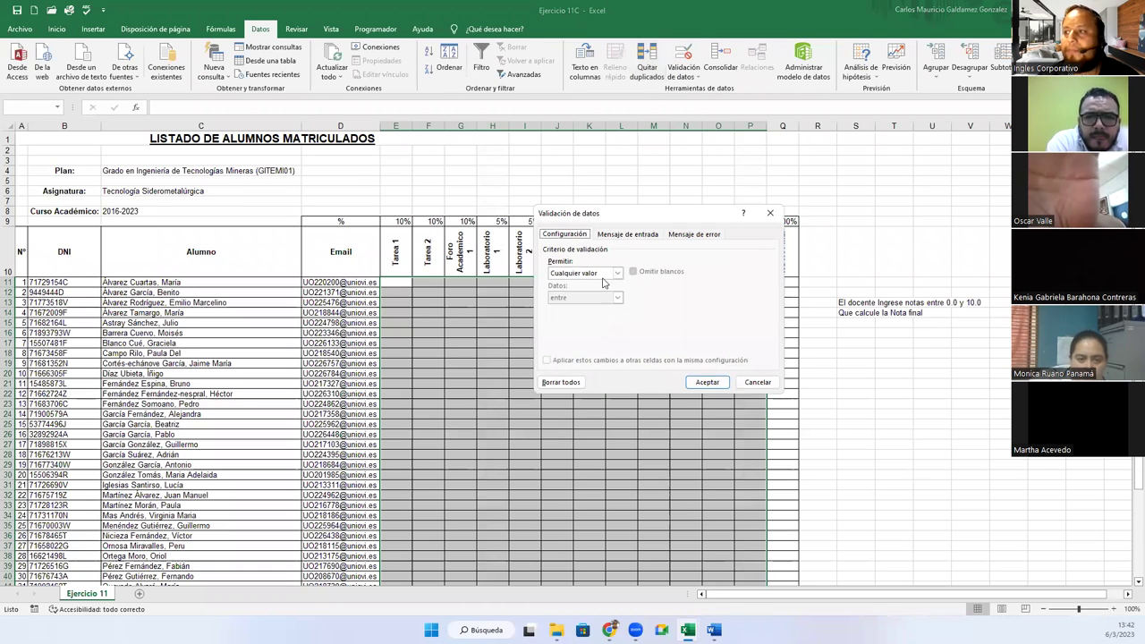
pyautogui.click(618, 274)
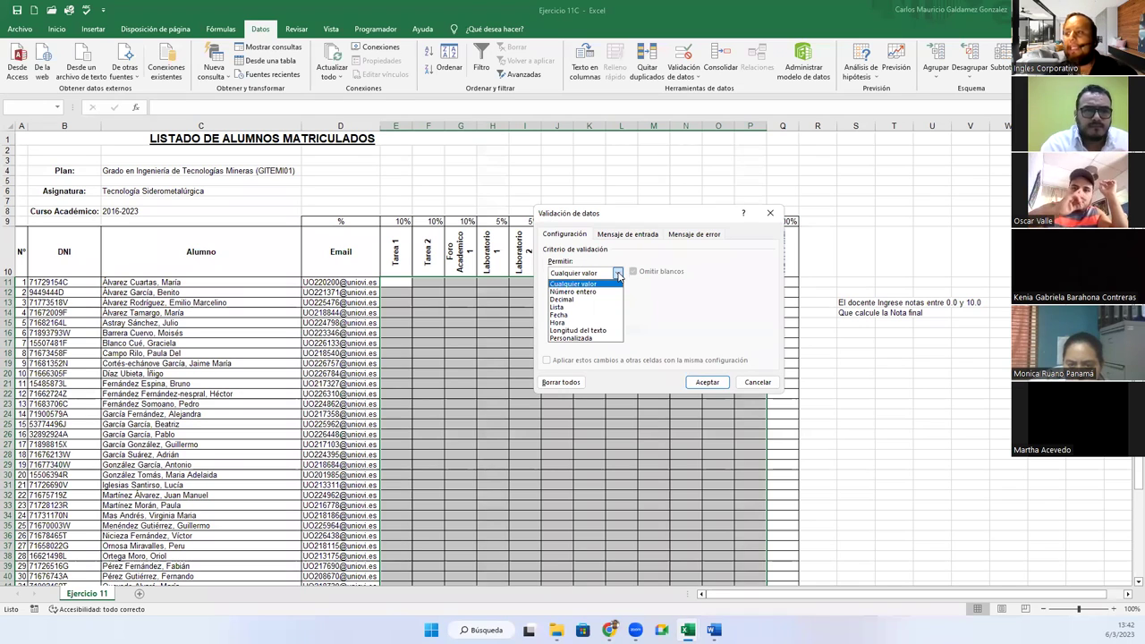
pyautogui.click(756, 382)
pyautogui.click(757, 382)
# Step: Add the heading "CONCEPTO" in cell R10, beside the NOTA Final column
pyautogui.click(786, 283)
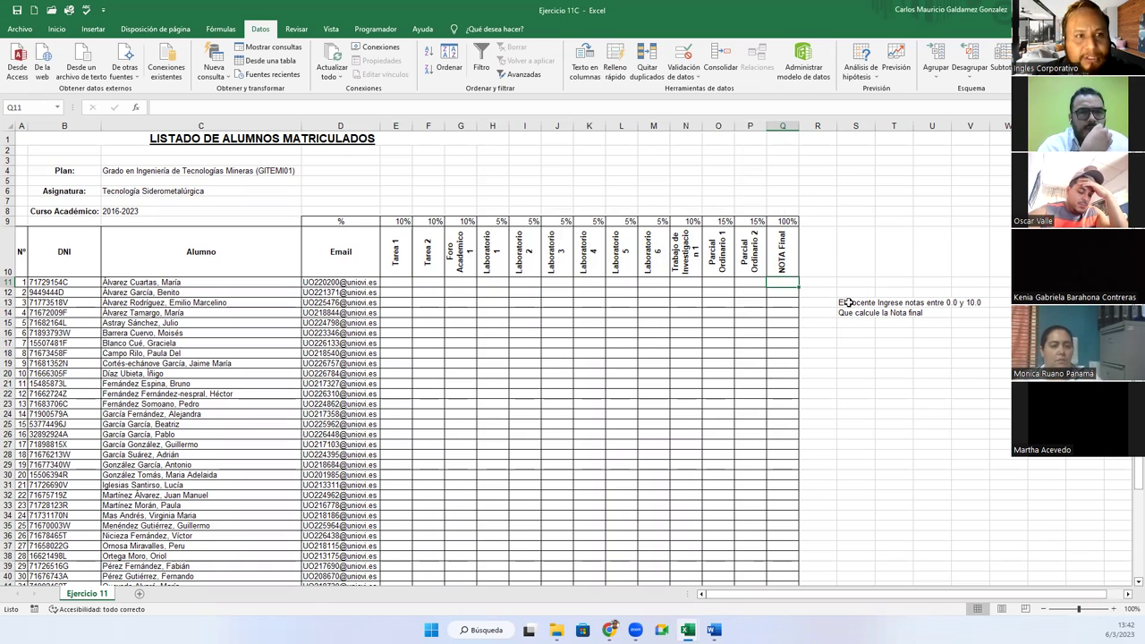
pyautogui.click(812, 218)
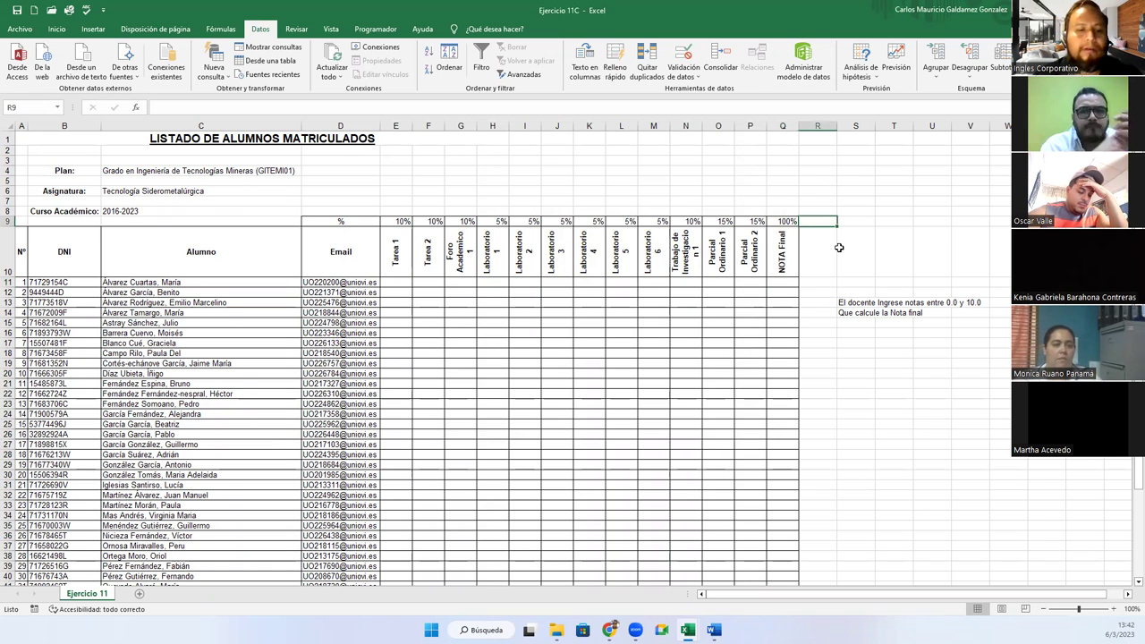
pyautogui.press('Down')
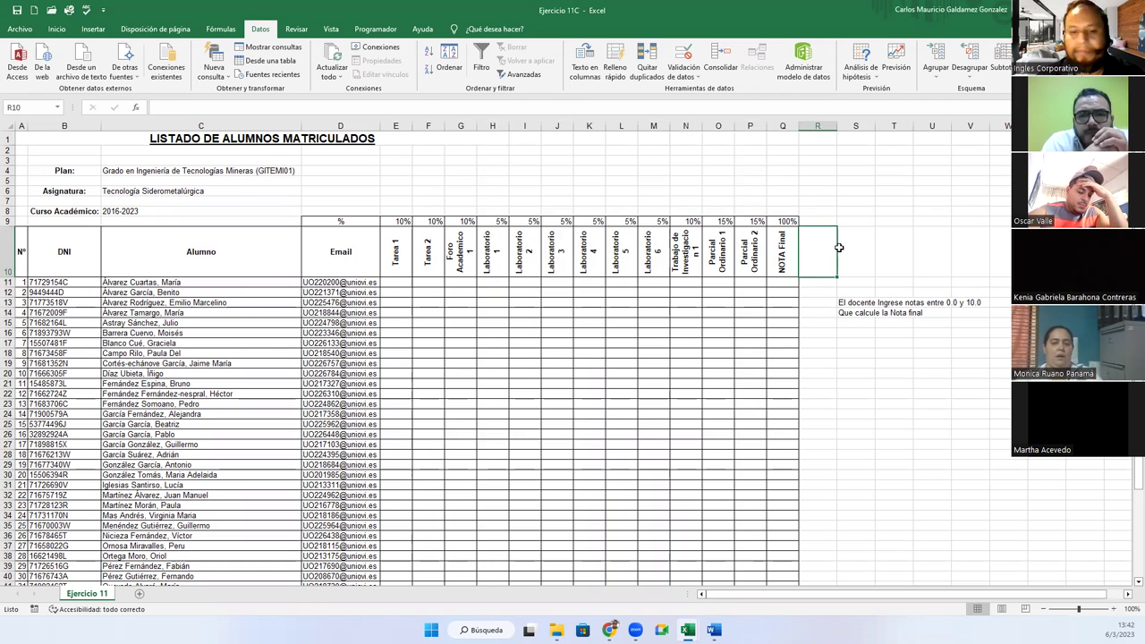
pyautogui.write('CONCEPTO')
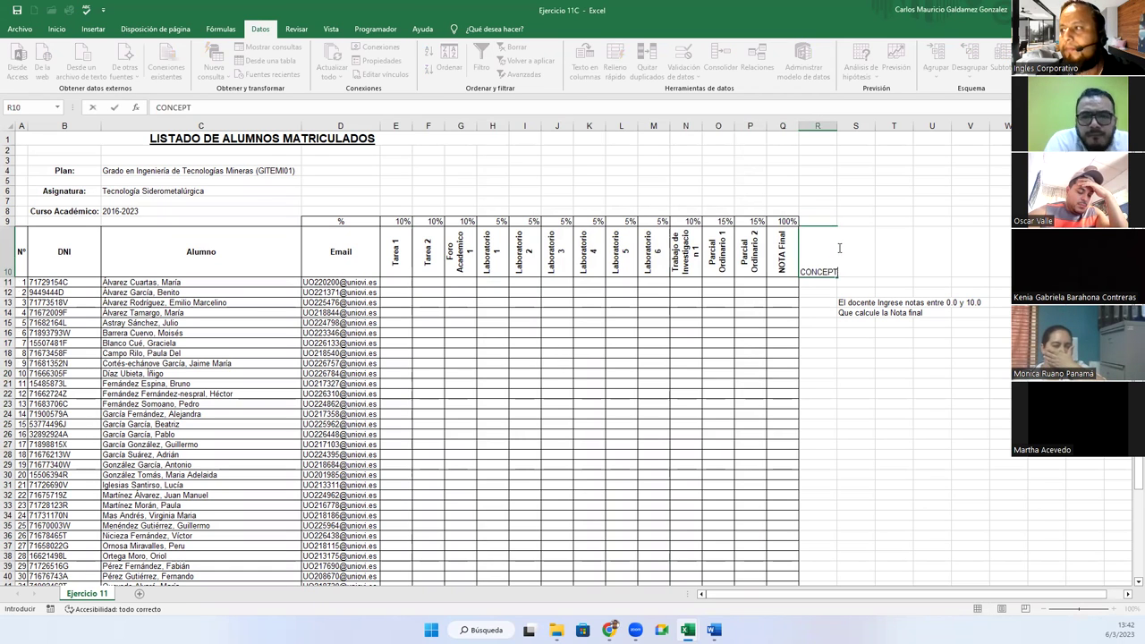
pyautogui.press('Return')
pyautogui.press('Up')
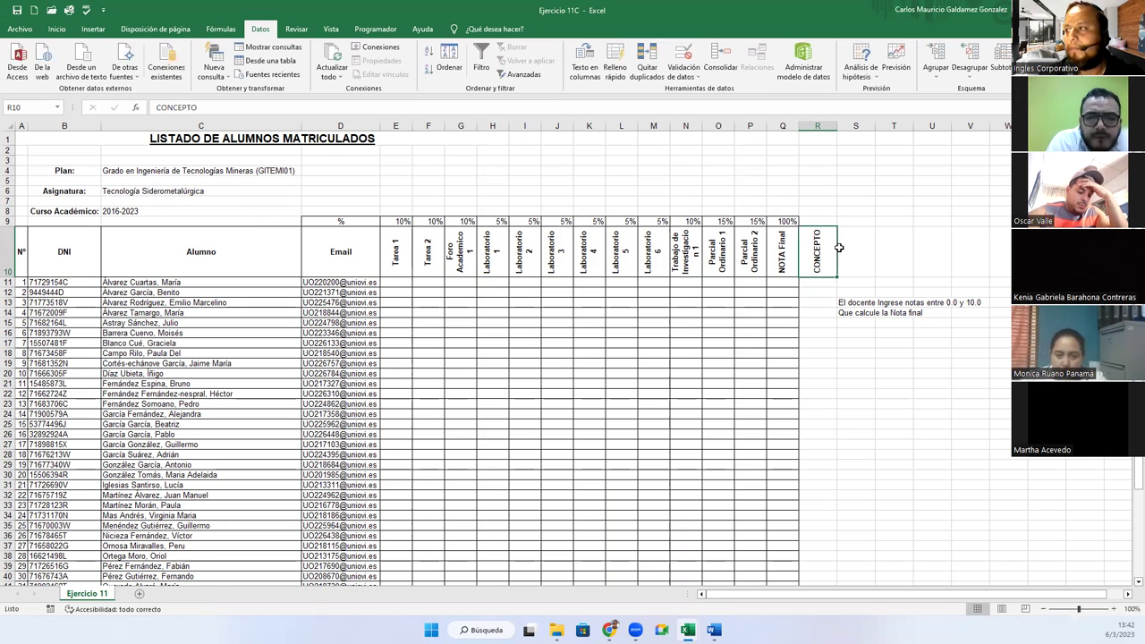
# Step: Copy the formatting of the whole NOTA Final column Q to the CONCEPTO column R
pyautogui.click(782, 125)
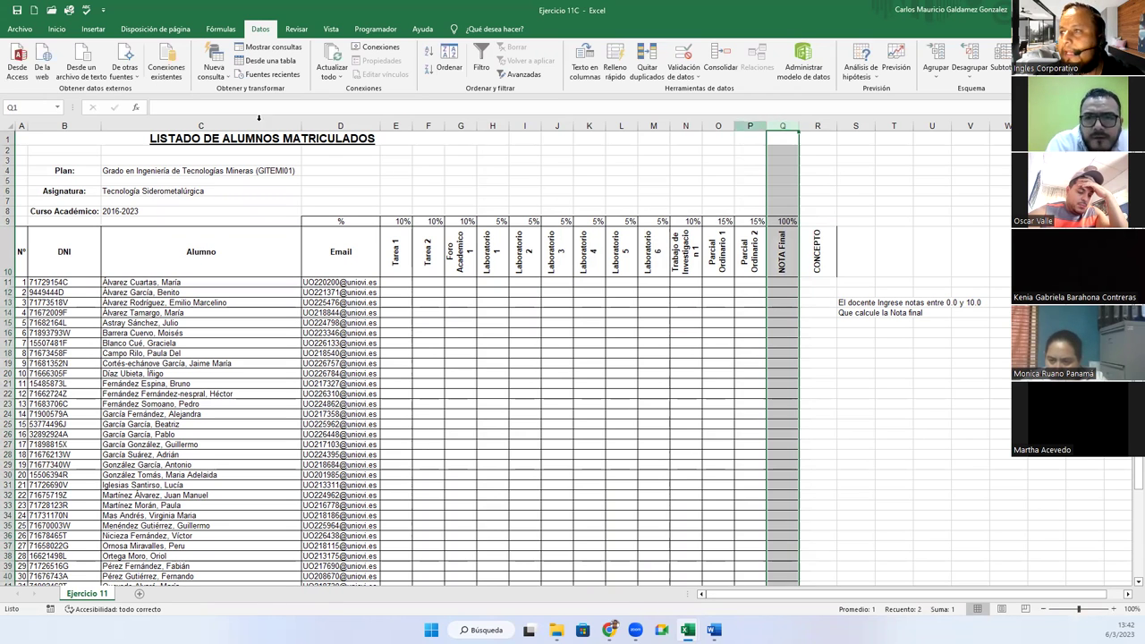
pyautogui.click(57, 29)
pyautogui.click(61, 74)
pyautogui.click(824, 127)
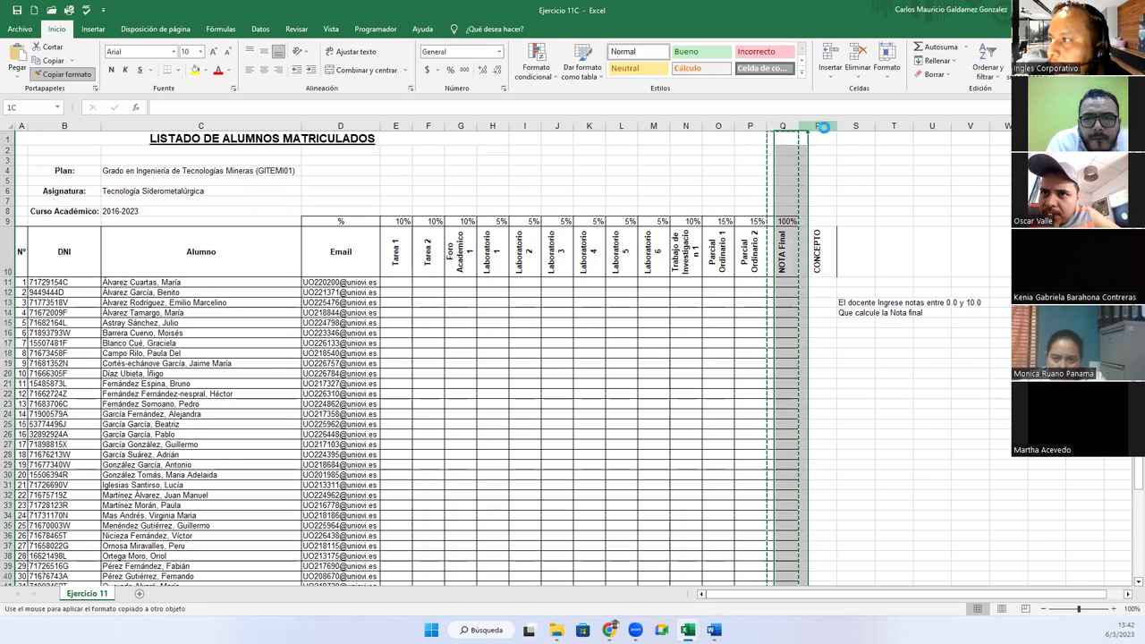
pyautogui.click(813, 239)
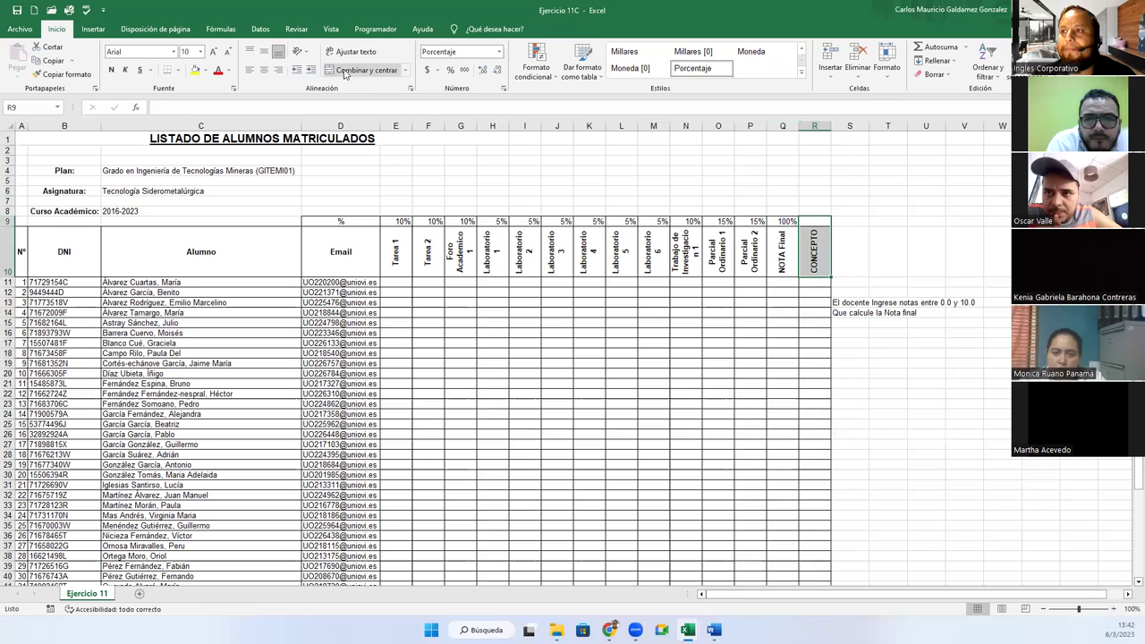
# Step: Start the grade scale in T18:U19 with ">=9" as "E" and ">=8" as "MB"
pyautogui.click(889, 350)
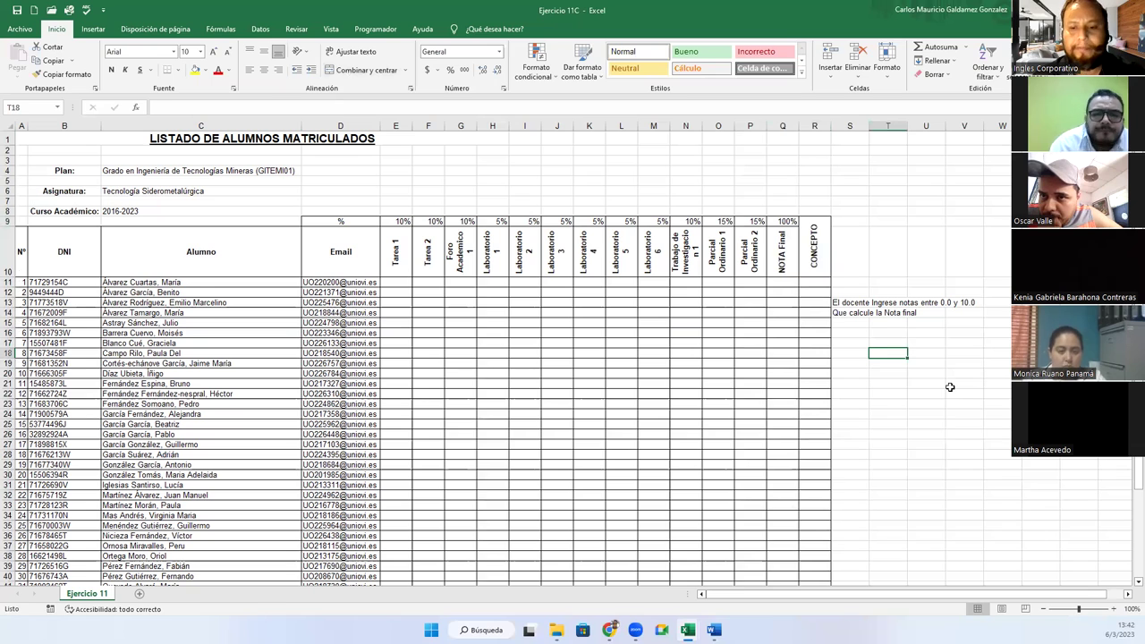
pyautogui.write('>=')
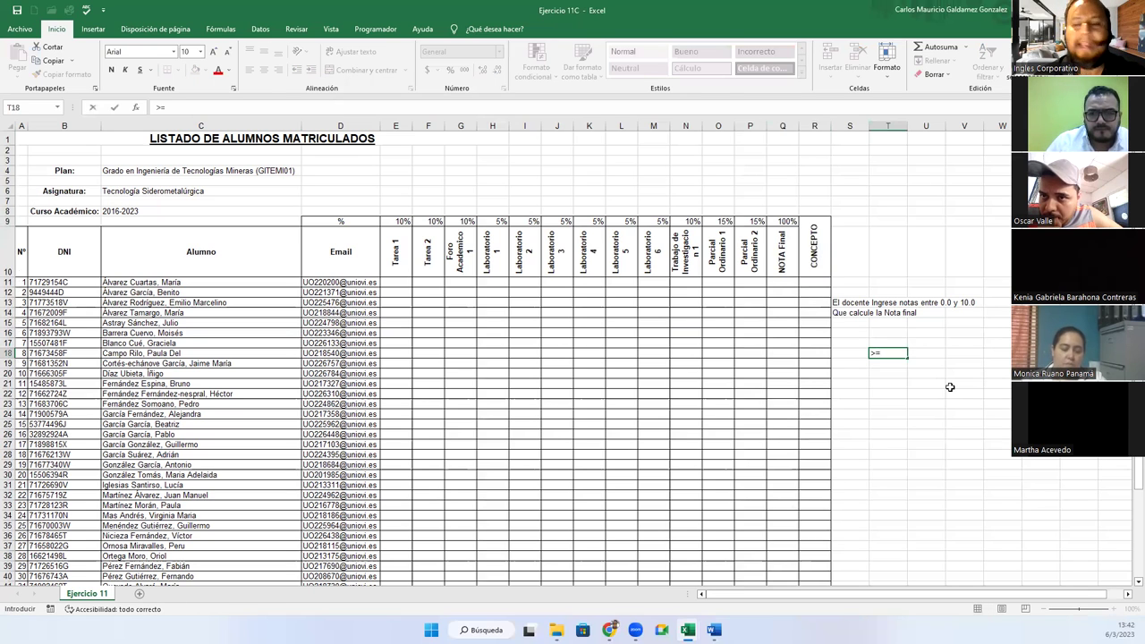
pyautogui.write('9')
pyautogui.press('Tab')
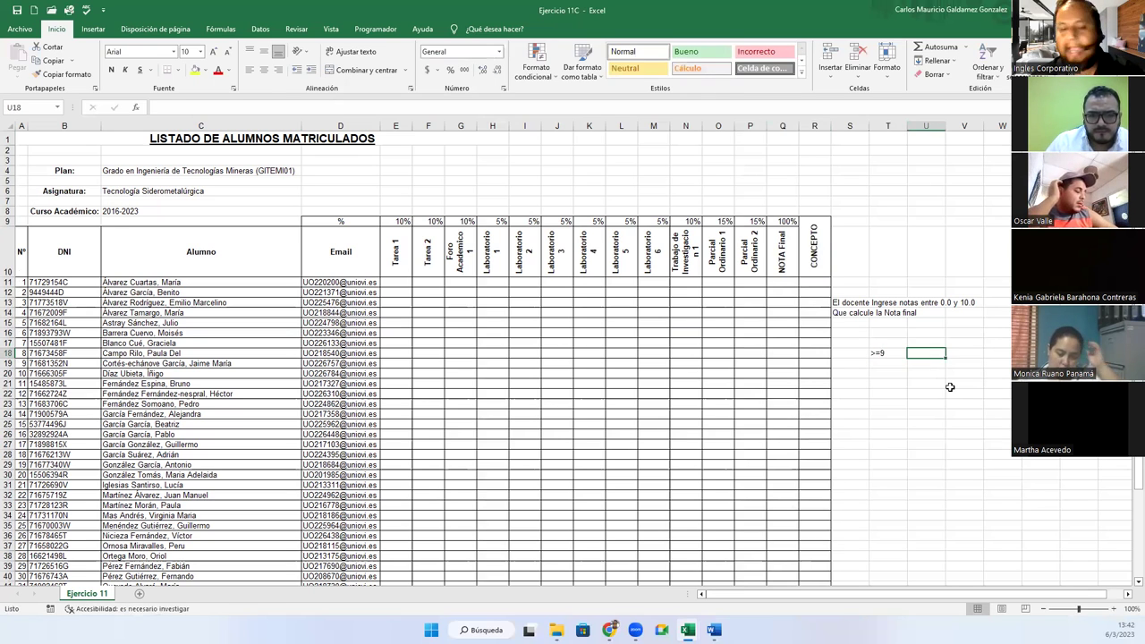
pyautogui.write('E')
pyautogui.press('Return')
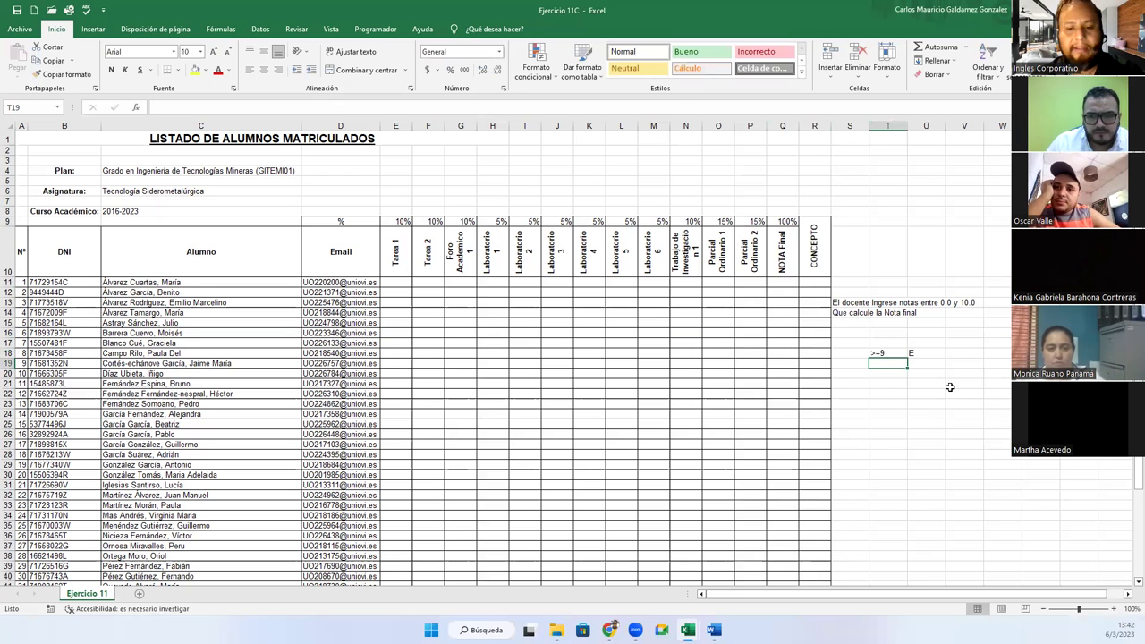
pyautogui.write('>=')
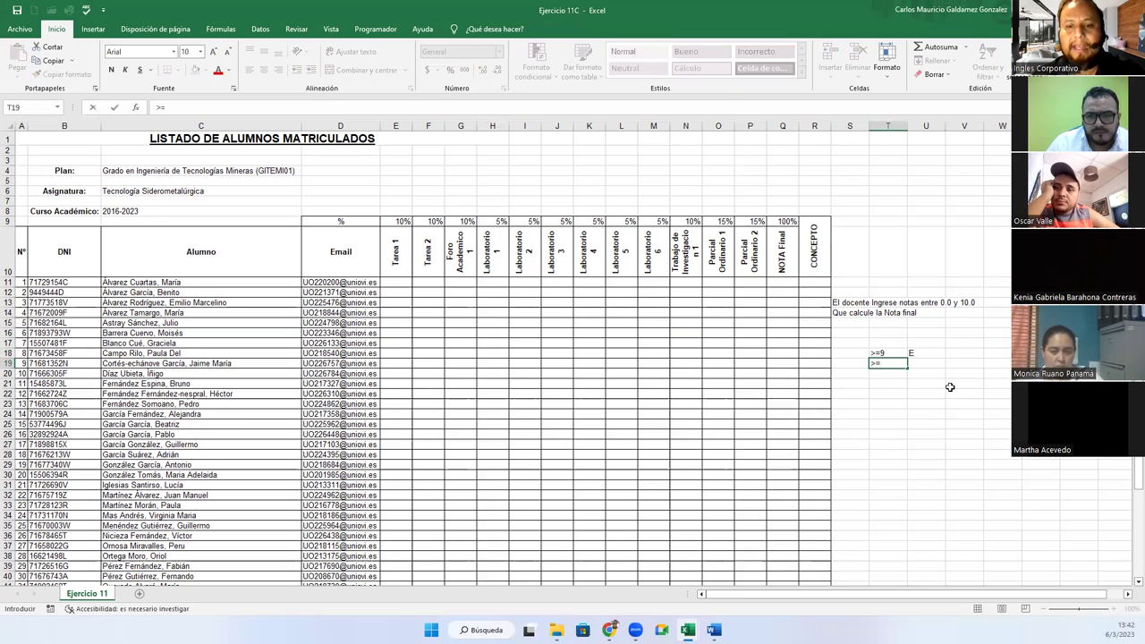
pyautogui.write('8')
pyautogui.press('Tab')
pyautogui.write('MB')
pyautogui.press('Return')
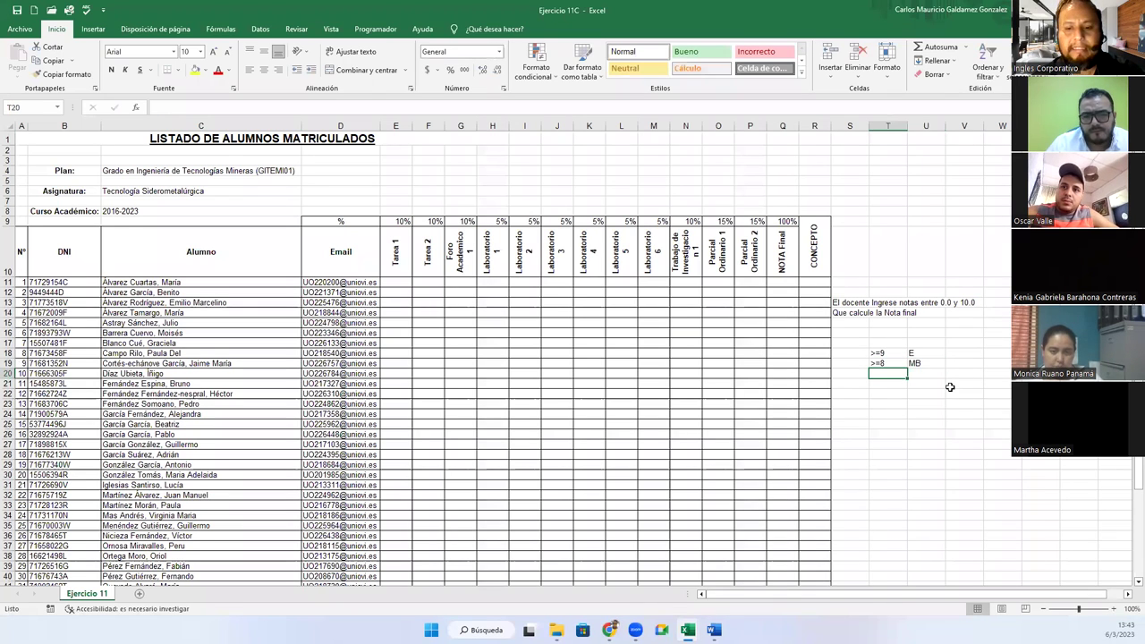
# Step: Extend the grade scale in T20:U21 with ">=7" as "B" and ">=6" as "R"
pyautogui.write('>=')
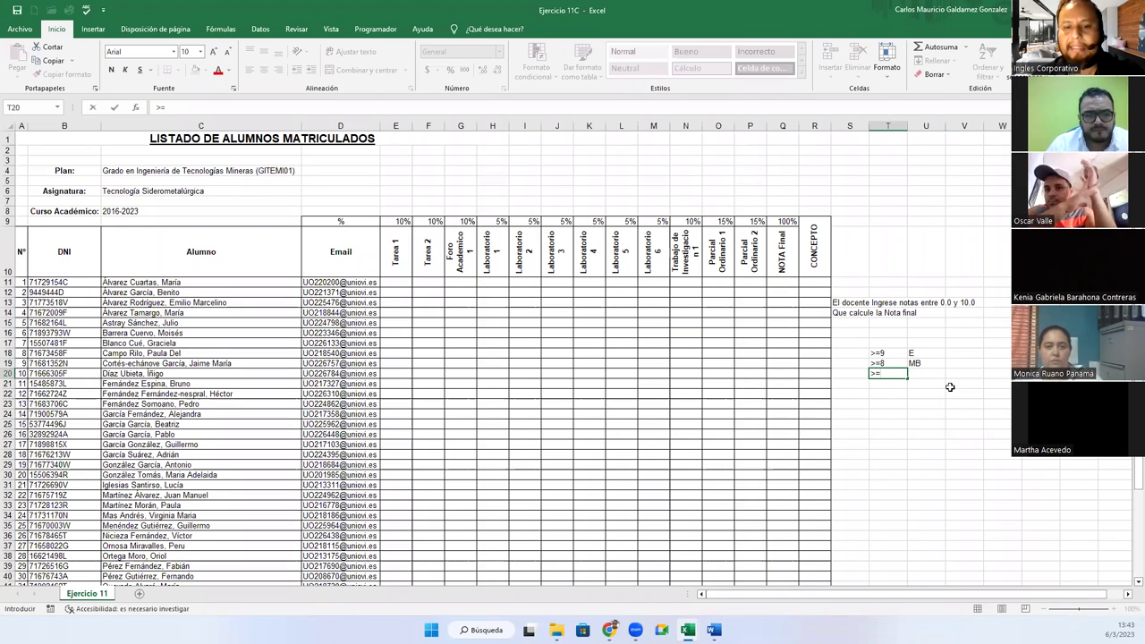
pyautogui.write('7')
pyautogui.press('Tab')
pyautogui.write('B')
pyautogui.press('Return')
pyautogui.write('>')
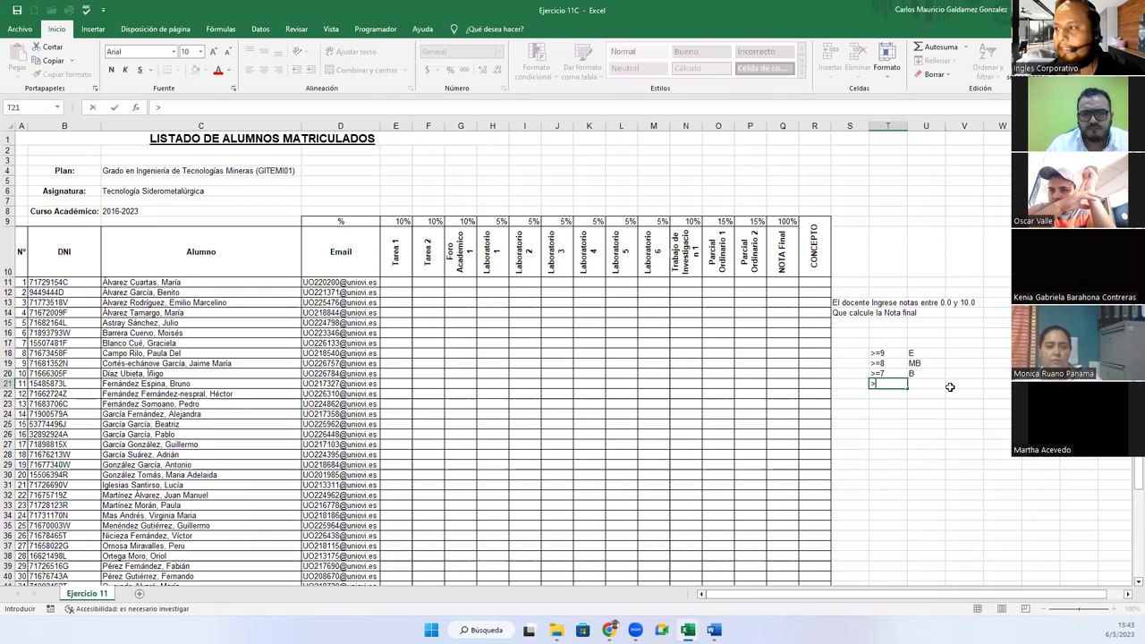
pyautogui.write('=6')
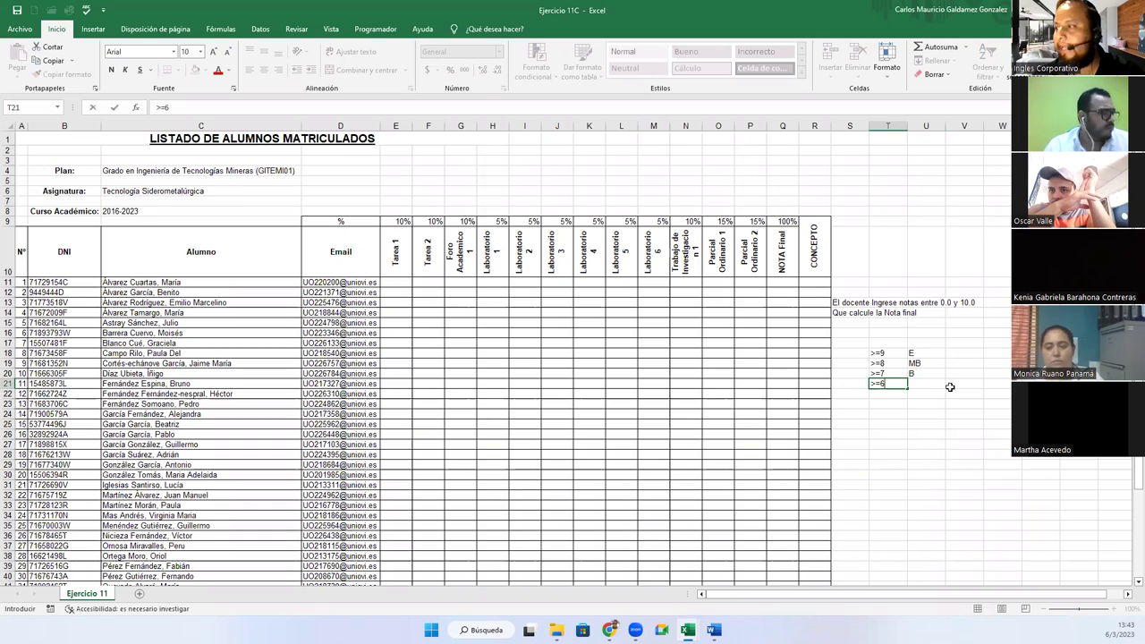
pyautogui.press('Tab')
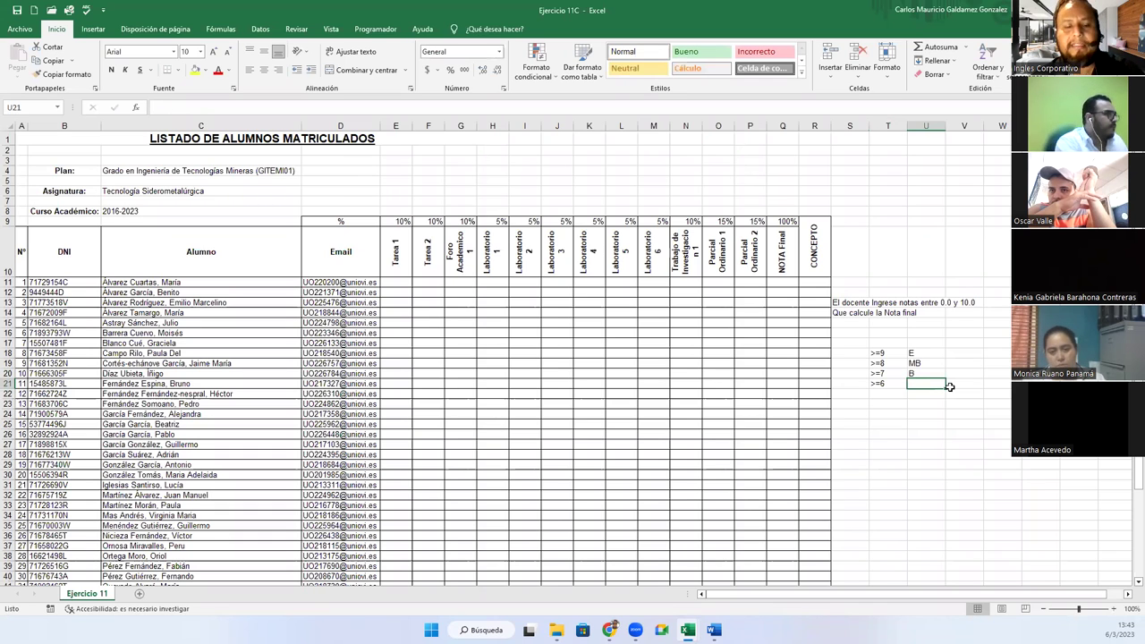
pyautogui.write('R')
pyautogui.press('Return')
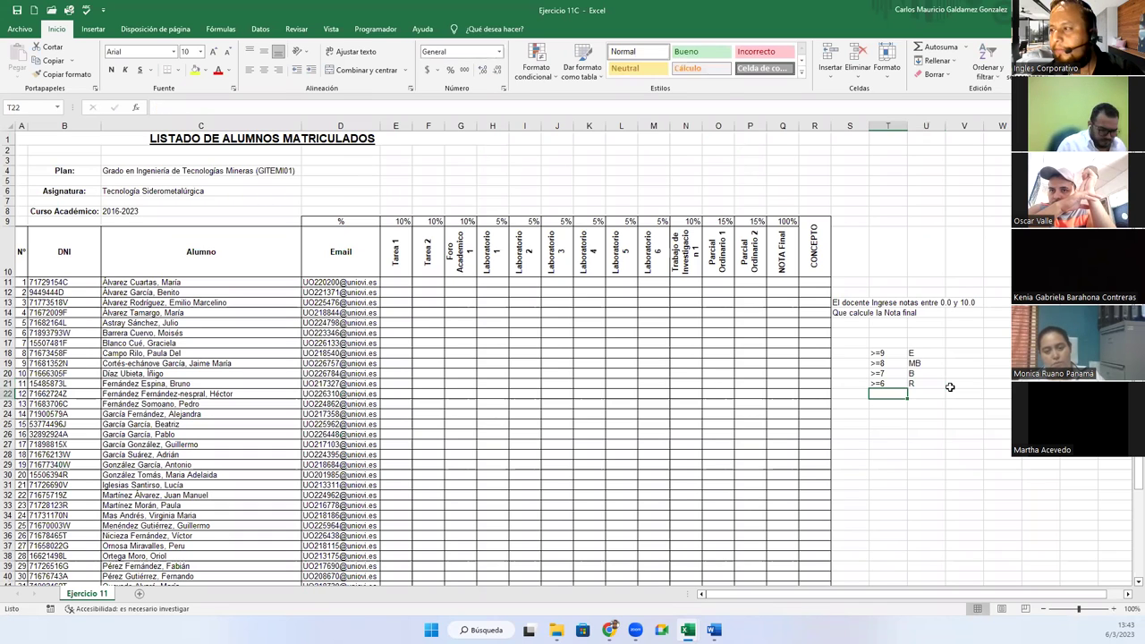
# Step: Complete the grade scale in T22:U22 with "<6" as "NM"
pyautogui.write('>')
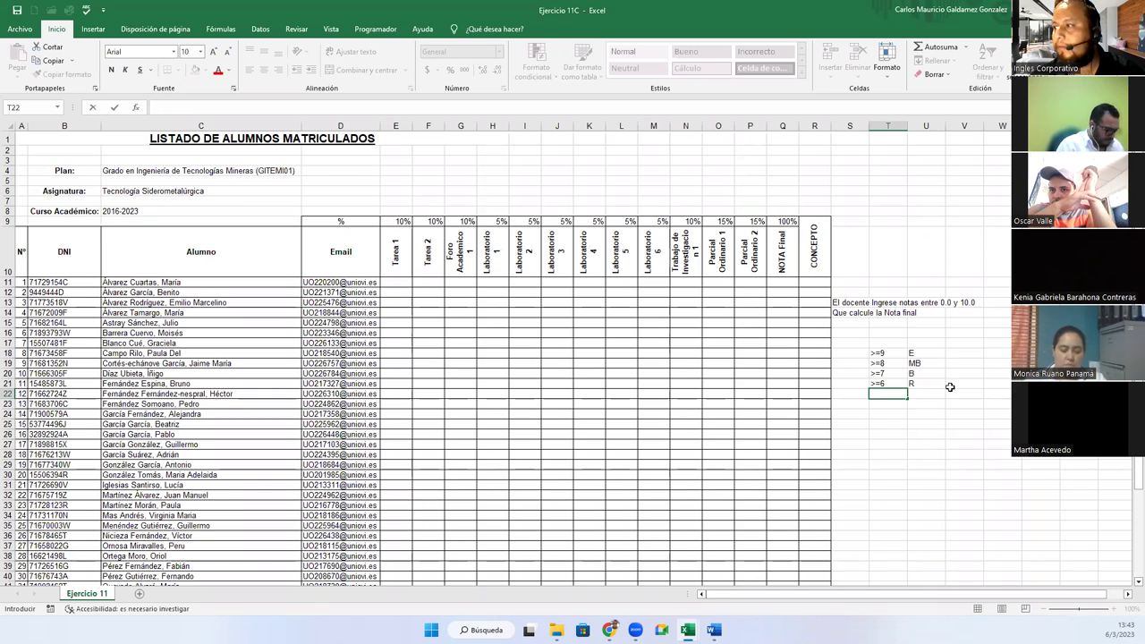
pyautogui.write('>¿')
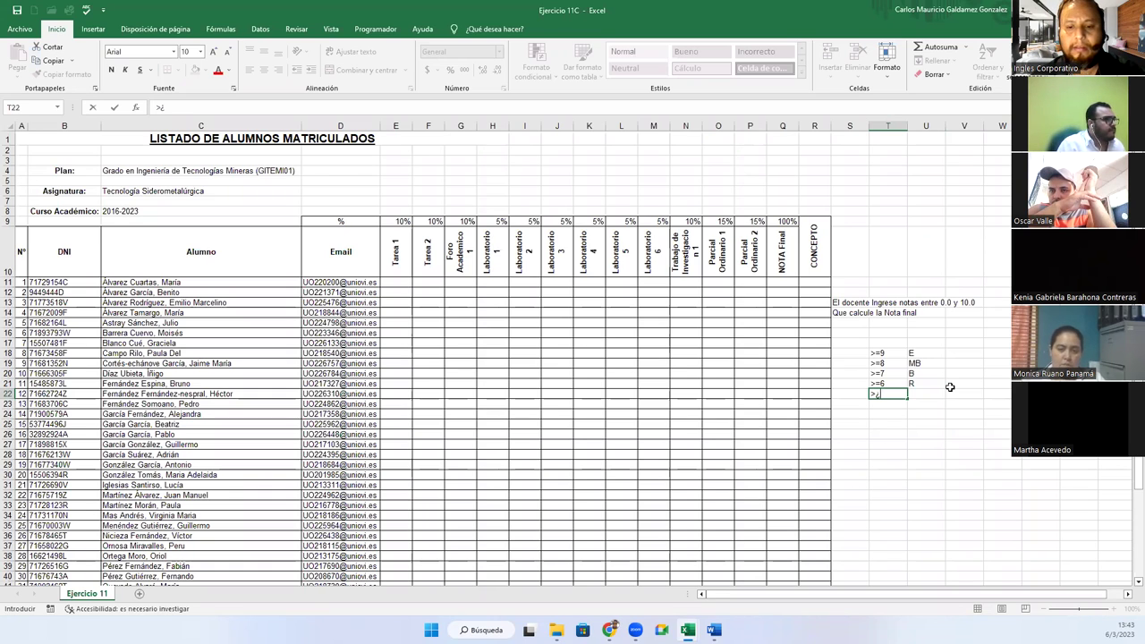
pyautogui.write('<')
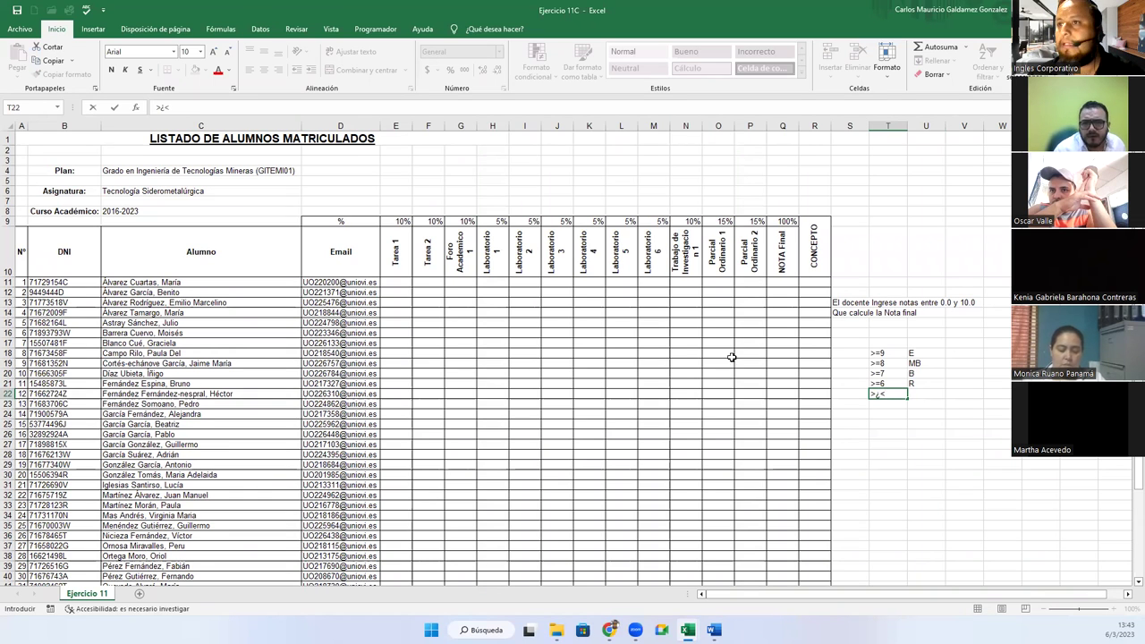
pyautogui.click(163, 108)
pyautogui.press('BackSpace')
pyautogui.press('BackSpace')
pyautogui.write('6')
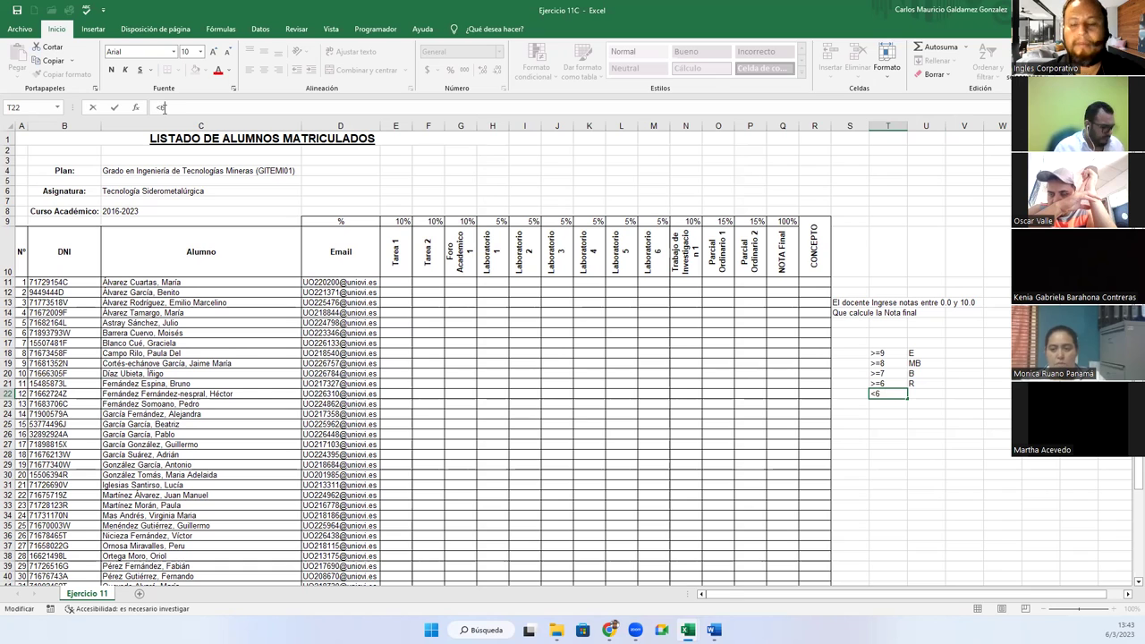
pyautogui.press('Tab')
pyautogui.write('N')
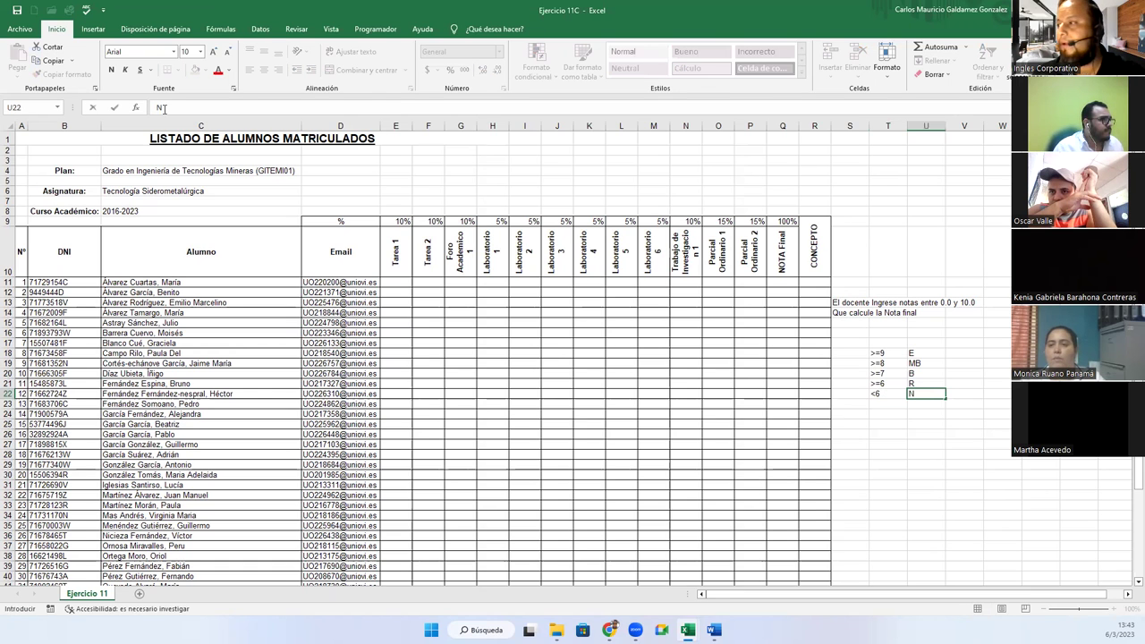
pyautogui.write('M')
pyautogui.press('Return')
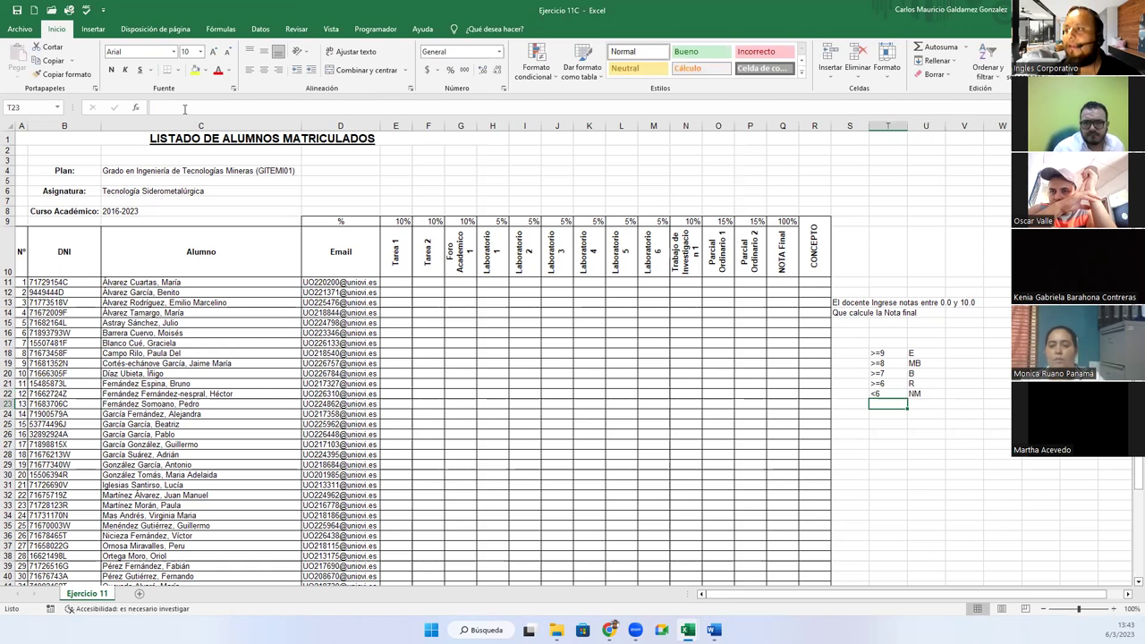
# Step: Move the two instruction lines from S13:S14 to T13:T14, directly above the grade scale
pyautogui.click(399, 266)
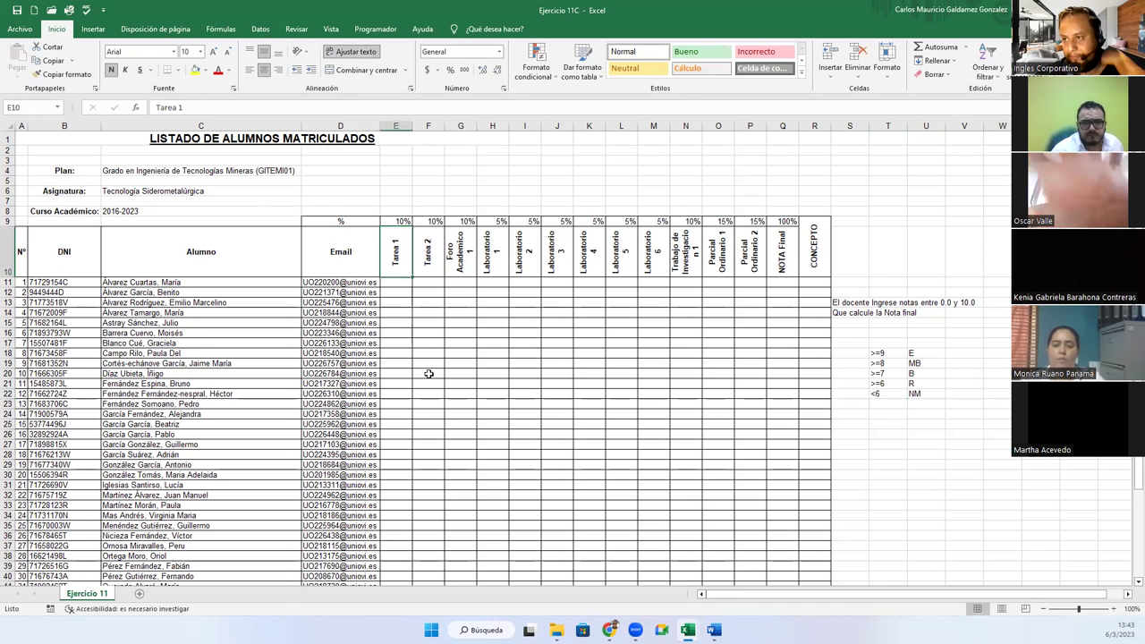
pyautogui.click(398, 283)
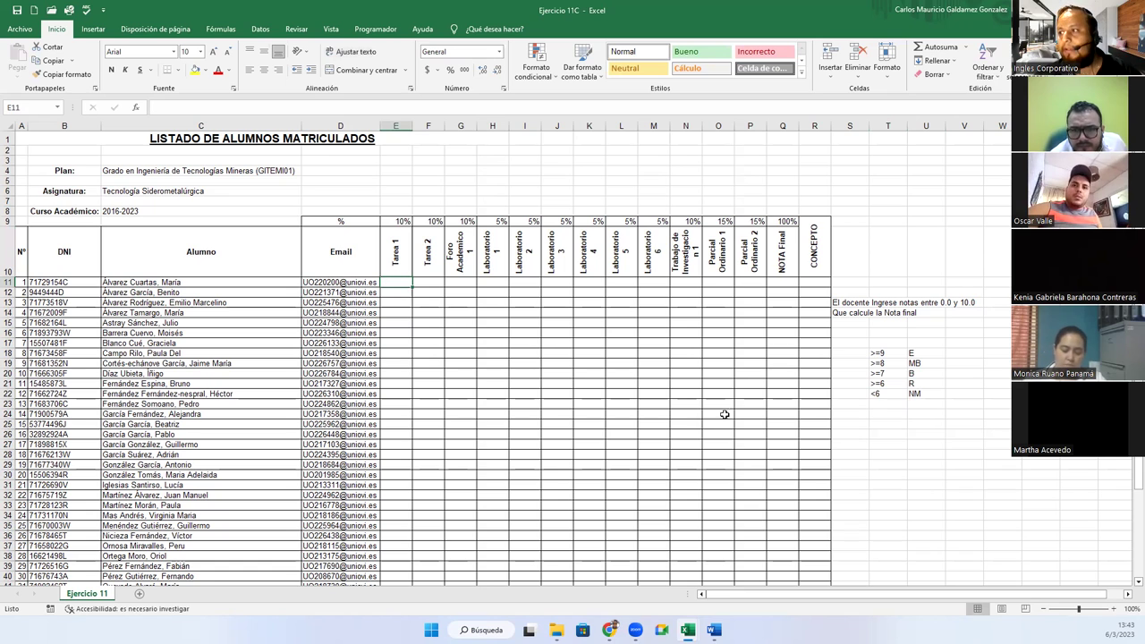
pyautogui.moveTo(873, 303)
pyautogui.mouseDown()
pyautogui.moveTo(875, 313)
pyautogui.moveTo(850, 313)
pyautogui.moveTo(895, 320)
pyautogui.mouseUp()
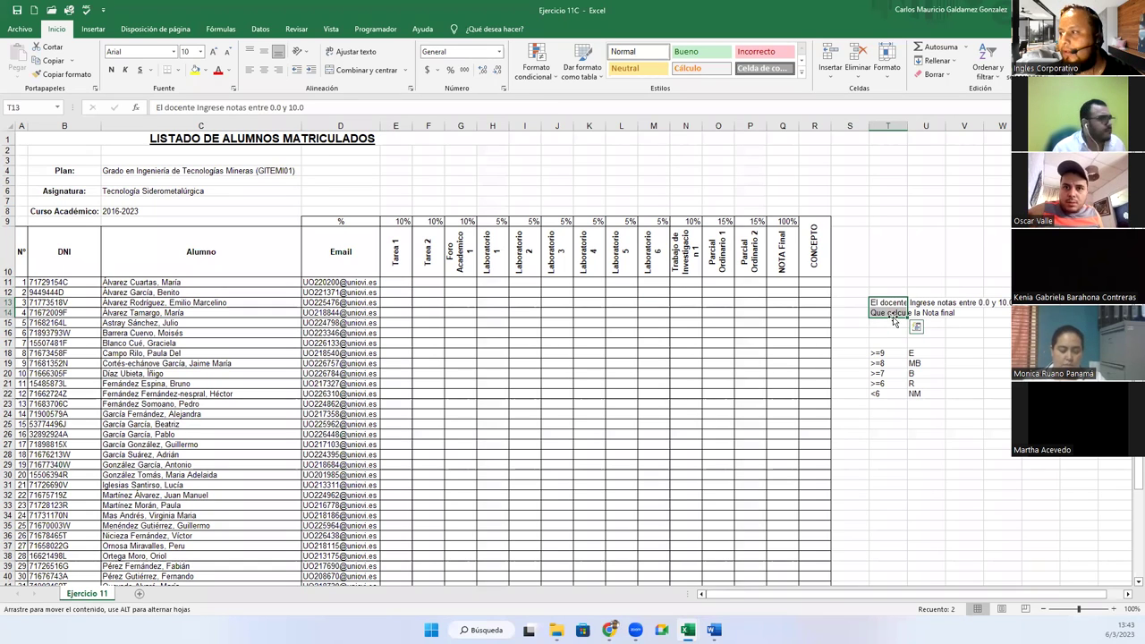
pyautogui.click(395, 284)
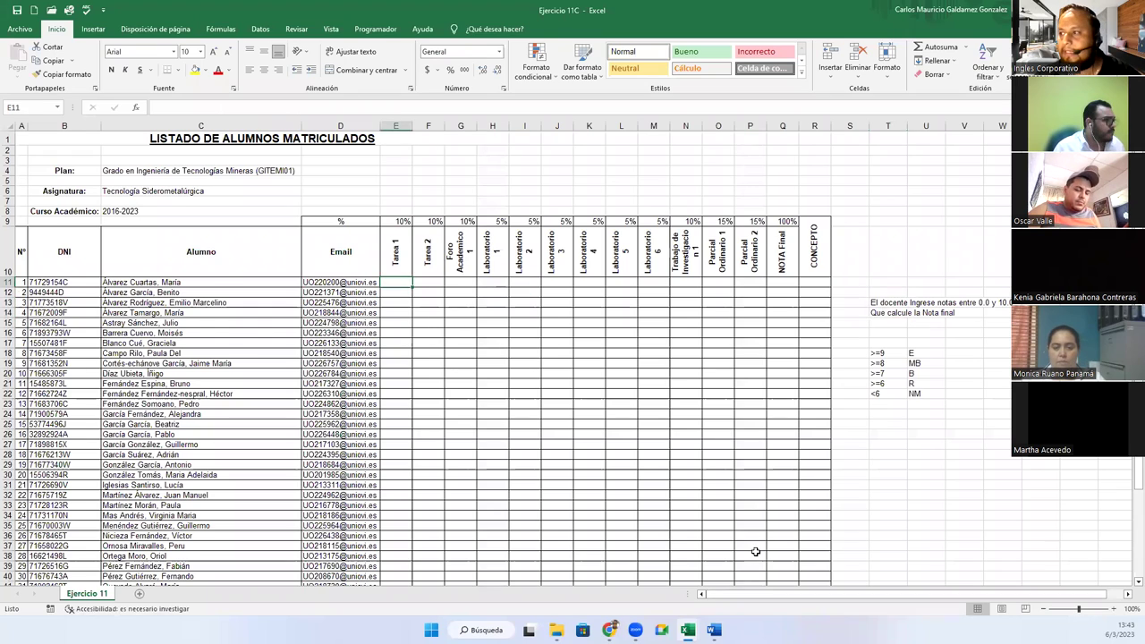
# Step: Review the grade entry area from row 11 down, the percentage weights in row 9, the NOTA Final and CONCEPTO columns, and the grade scale
pyautogui.scroll(-5, 769, 519)
pyautogui.keyDown('shift'); pyautogui.click(793, 493); pyautogui.keyUp('shift')
pyautogui.scroll(5, 795, 495)
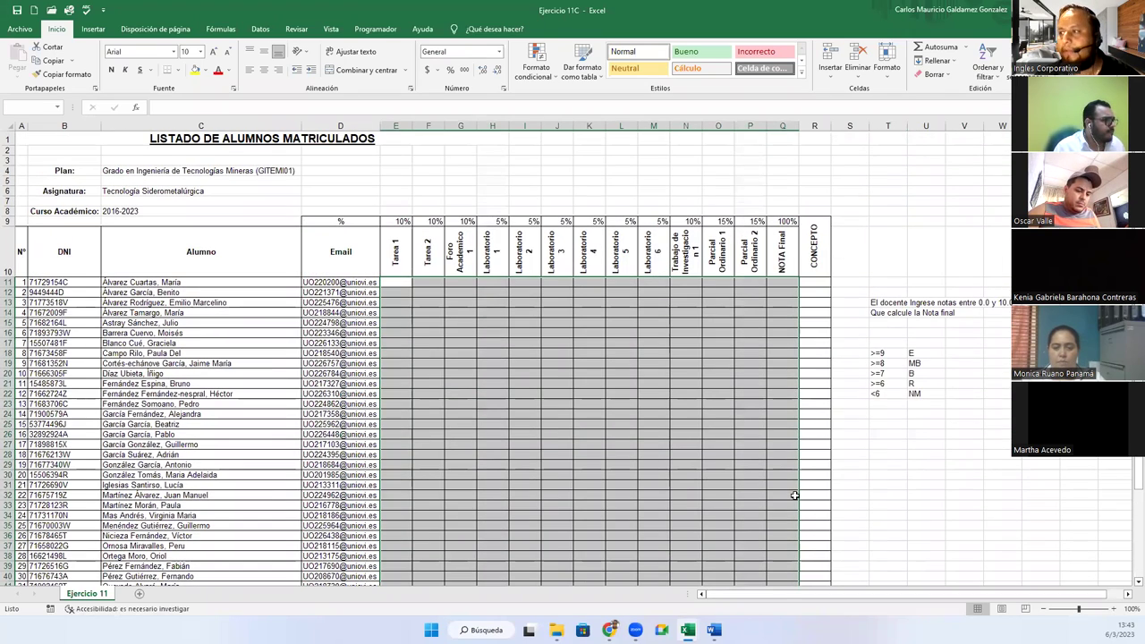
pyautogui.click(817, 280)
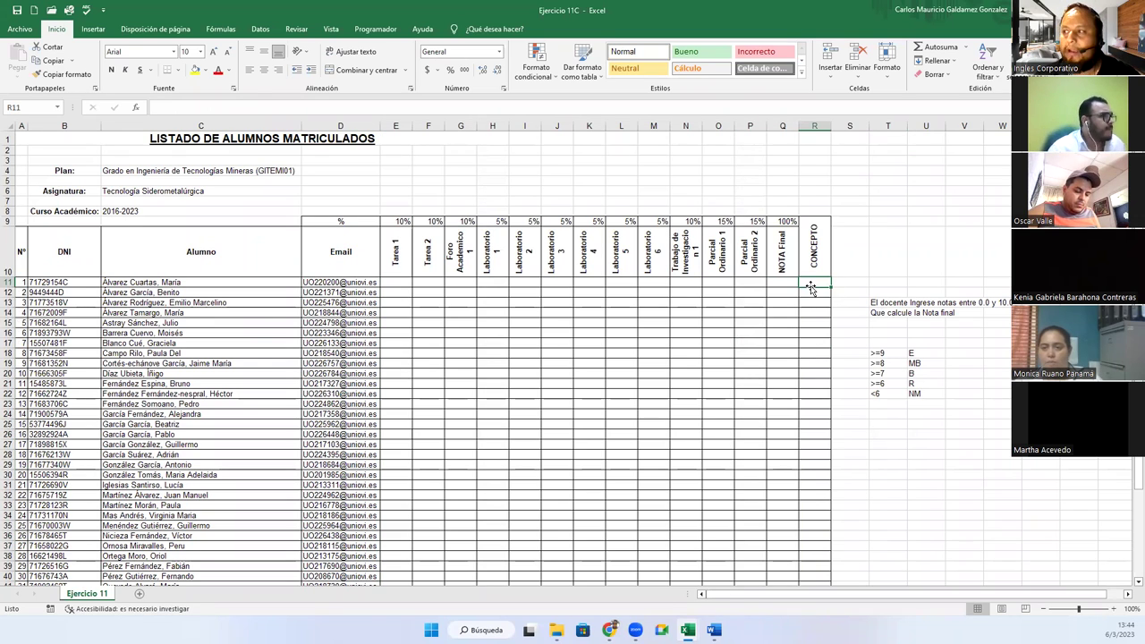
pyautogui.click(787, 280)
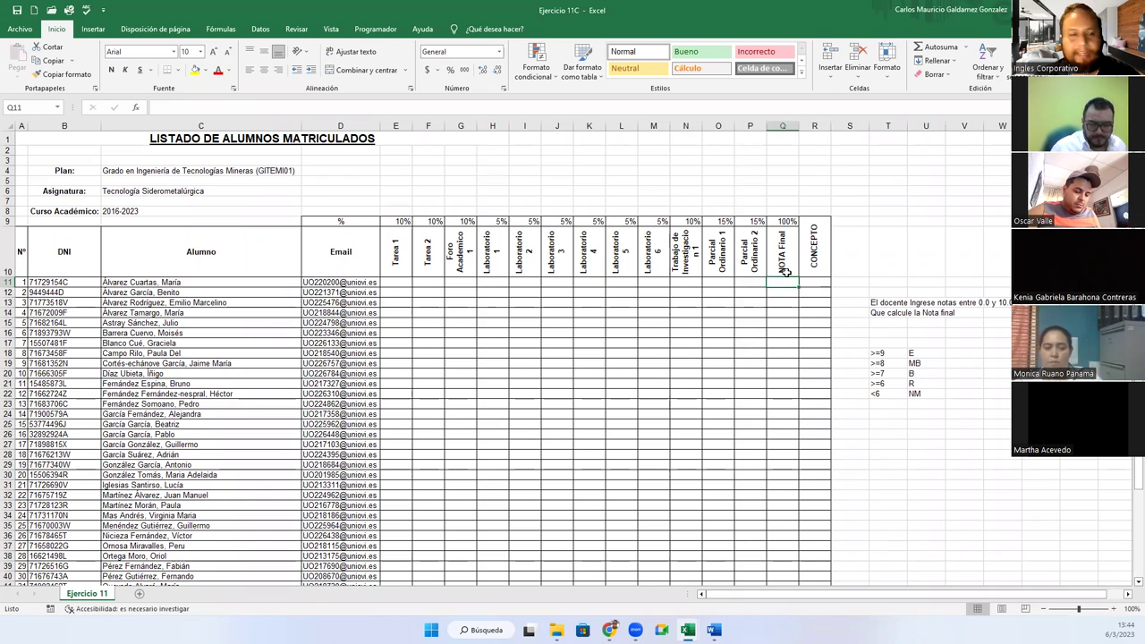
pyautogui.click(403, 282)
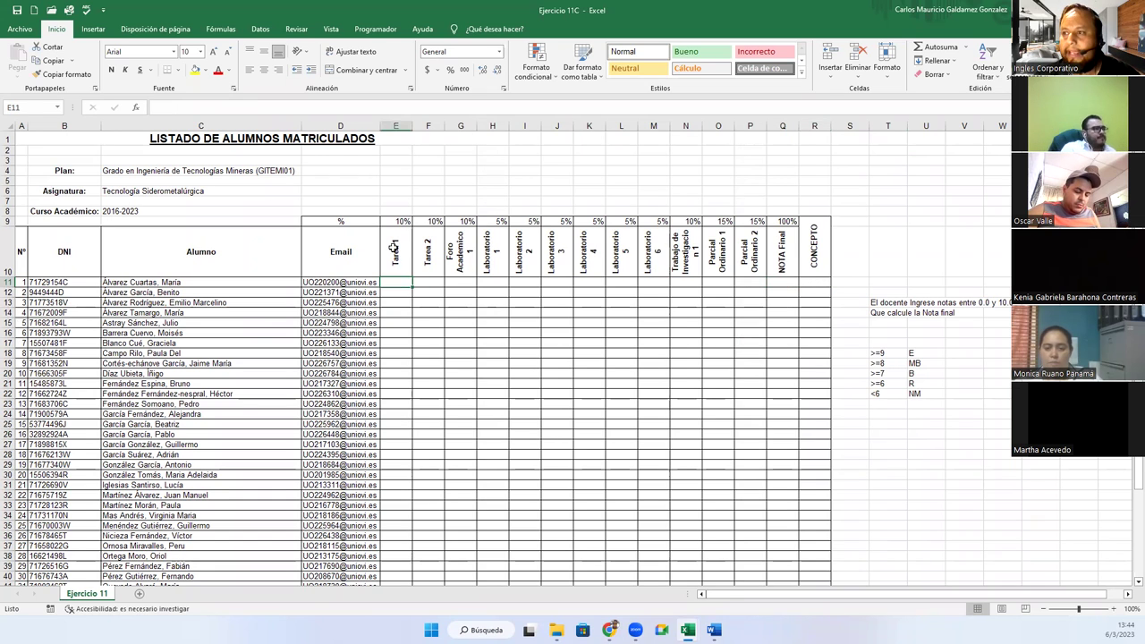
pyautogui.click(431, 281)
pyautogui.click(432, 222)
pyautogui.click(461, 281)
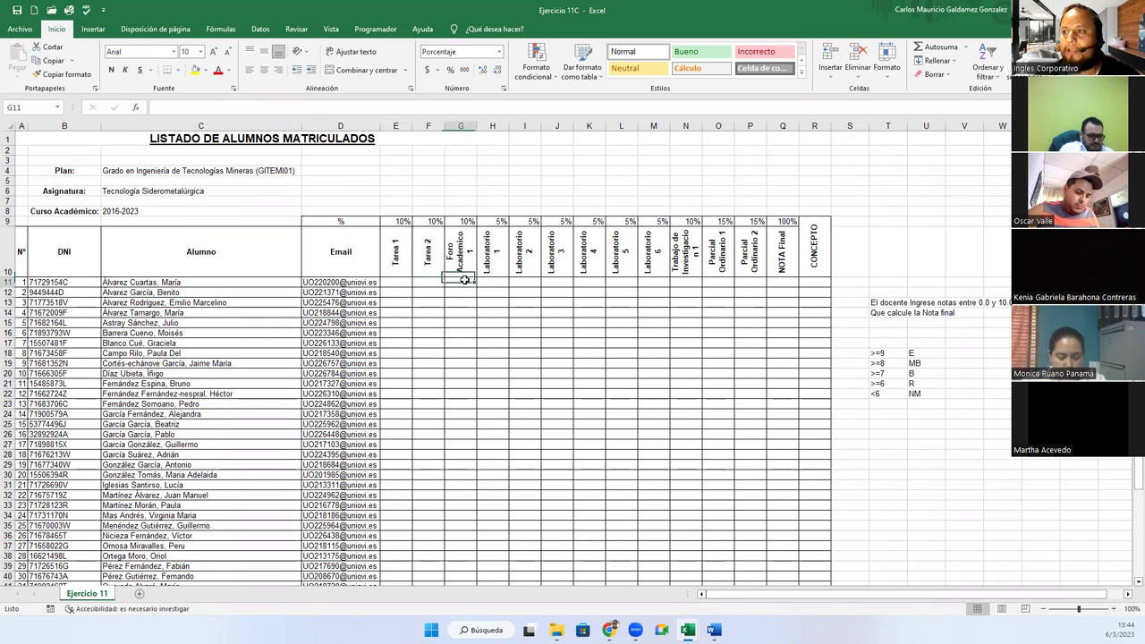
pyautogui.click(461, 222)
pyautogui.click(772, 283)
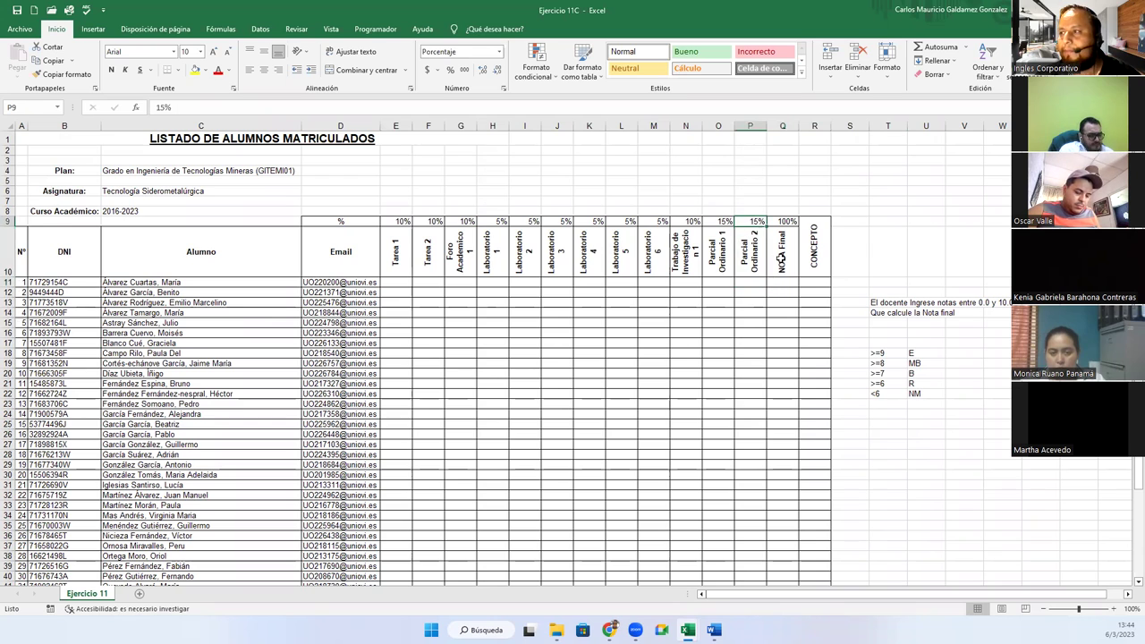
pyautogui.click(805, 282)
pyautogui.moveTo(884, 353); pyautogui.dragTo(918, 394)
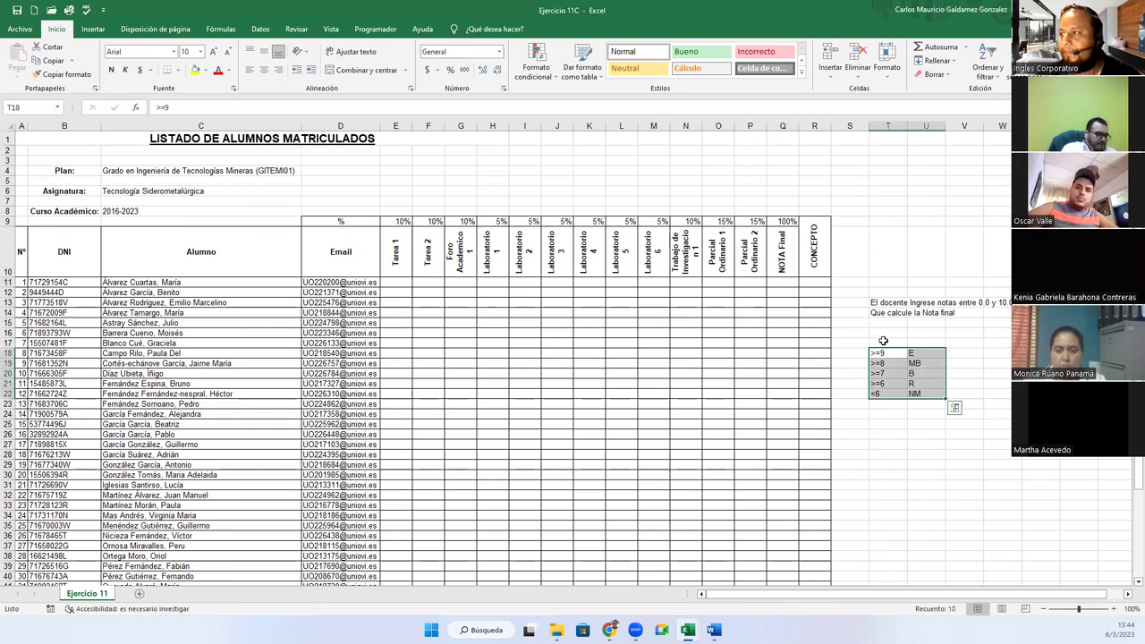
# Step: Merge and center T17:U17 above the grade scale and enter the title "TABLA DE CONCEPTO"
pyautogui.moveTo(884, 343); pyautogui.dragTo(921, 343)
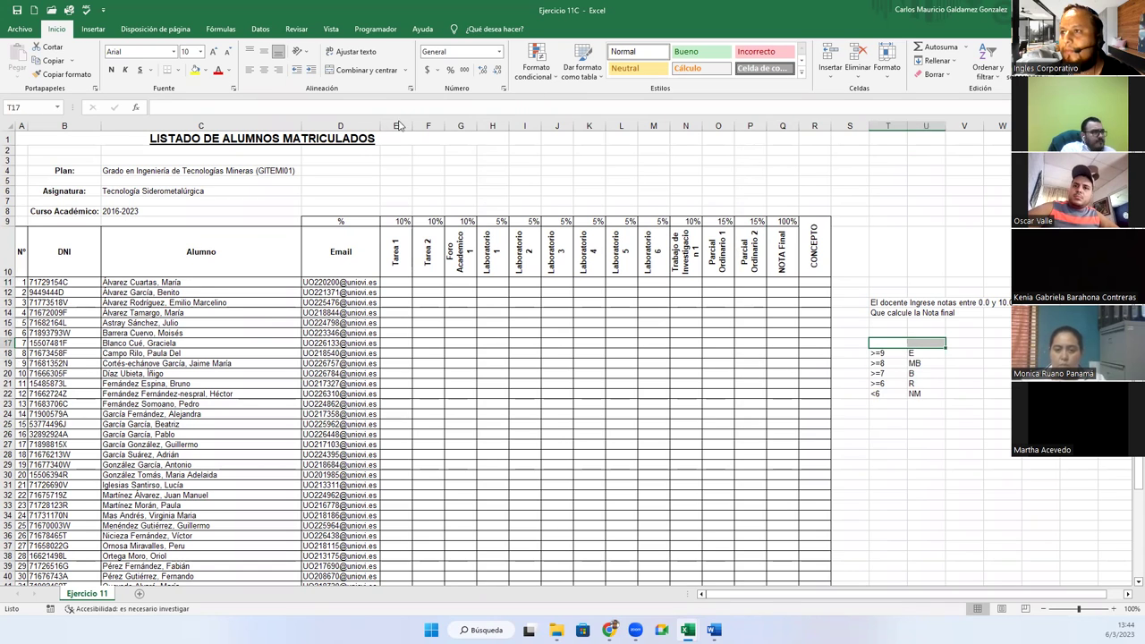
pyautogui.click(354, 71)
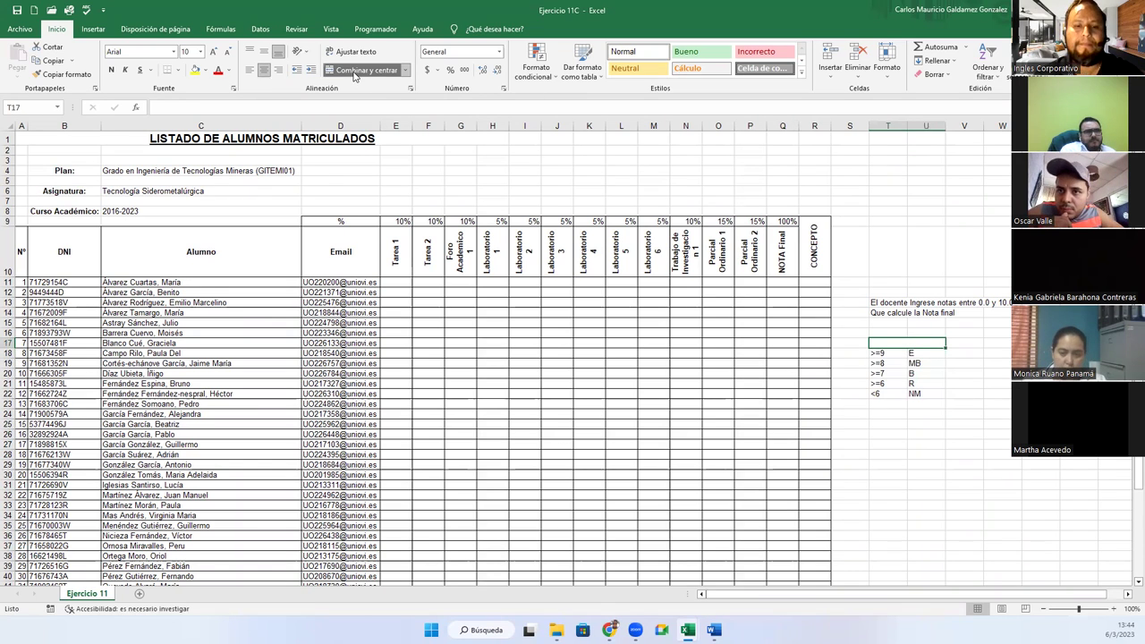
pyautogui.write('TABLA DE CONCEPTO')
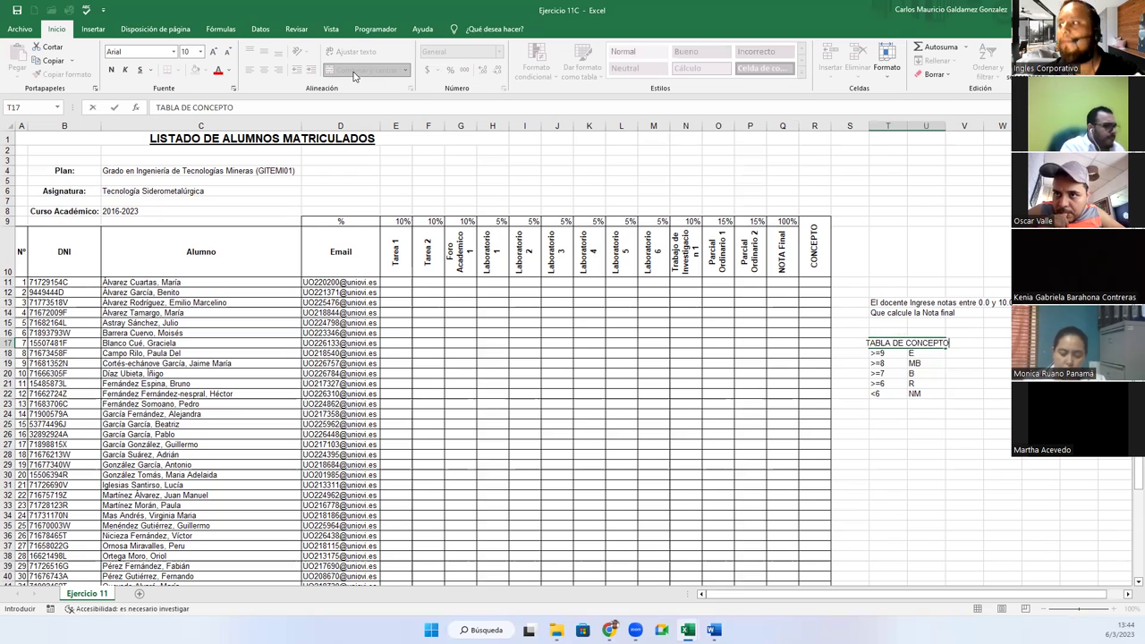
pyautogui.press('Return')
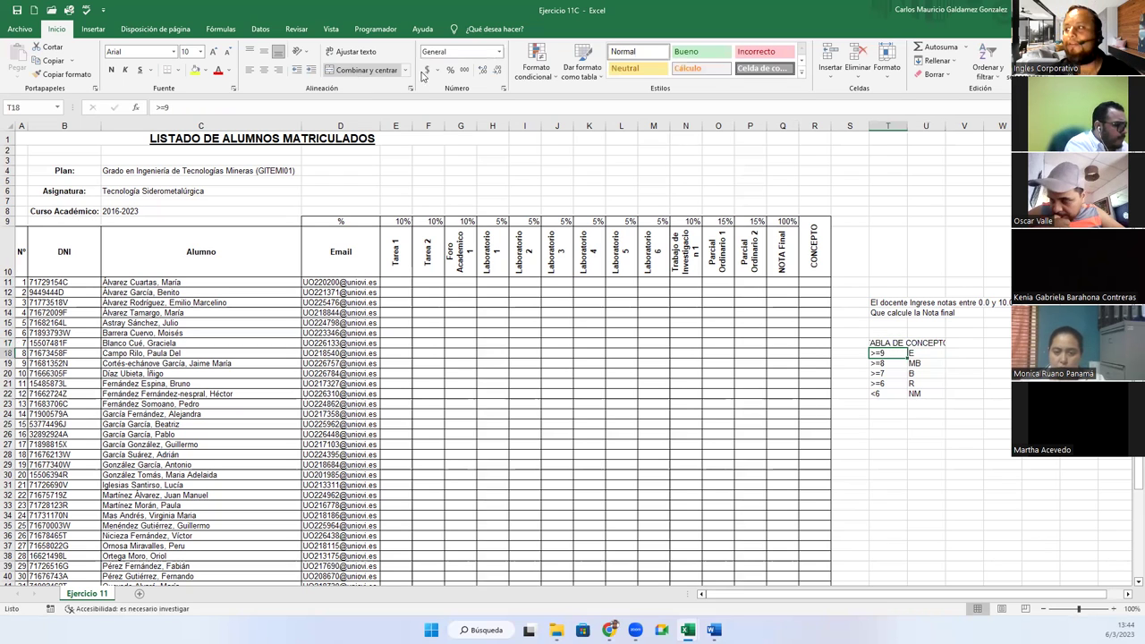
# Step: Widen column T moderately so the full title of the grade scale table fits
pyautogui.doubleClick(907, 126)
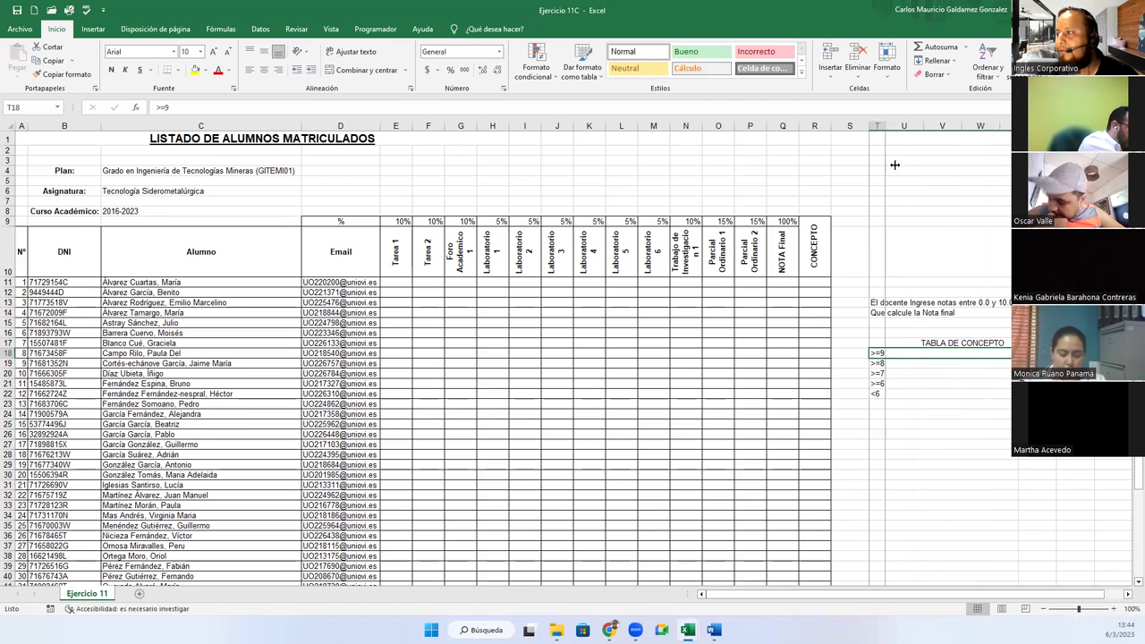
pyautogui.hotkey('ctrl', 'z')
pyautogui.moveTo(916, 125); pyautogui.dragTo(968, 126)
pyautogui.click(878, 302)
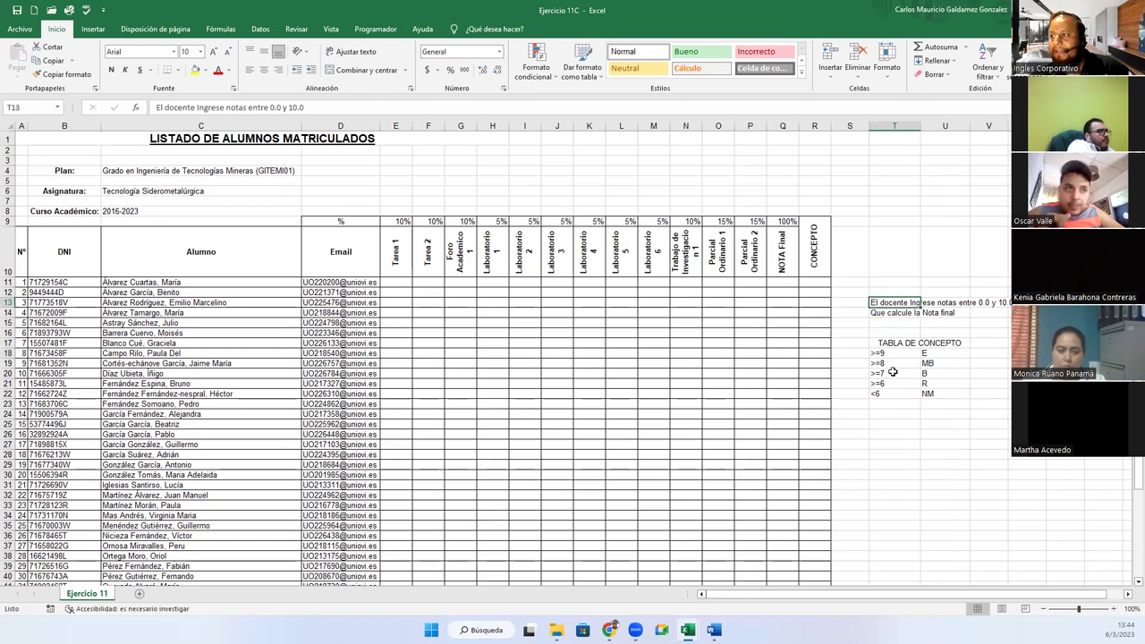
pyautogui.click(907, 424)
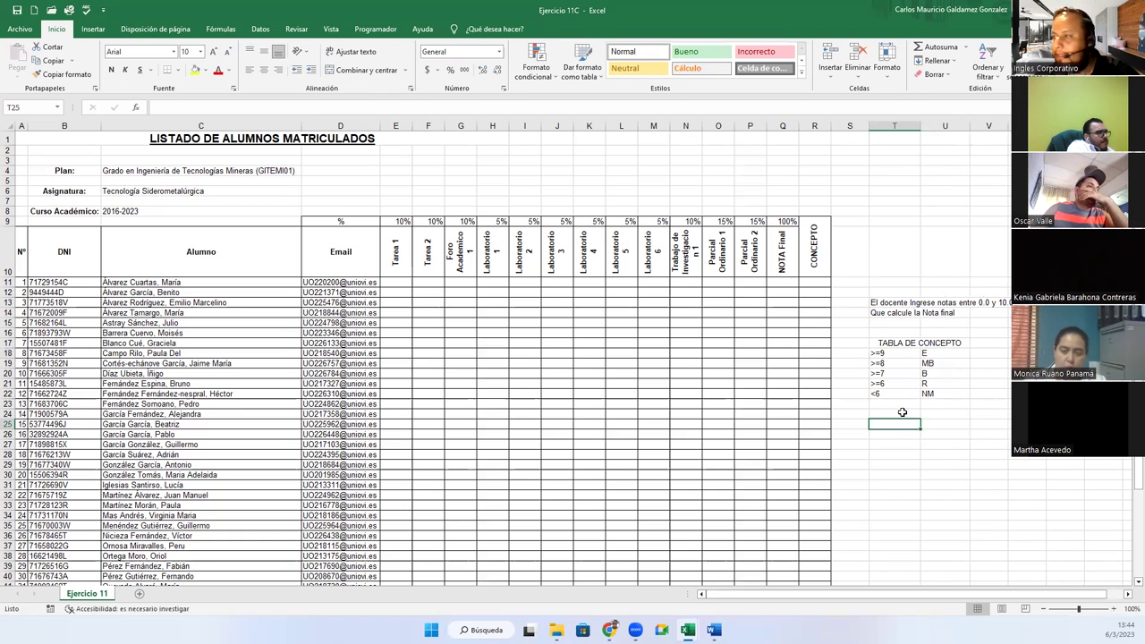
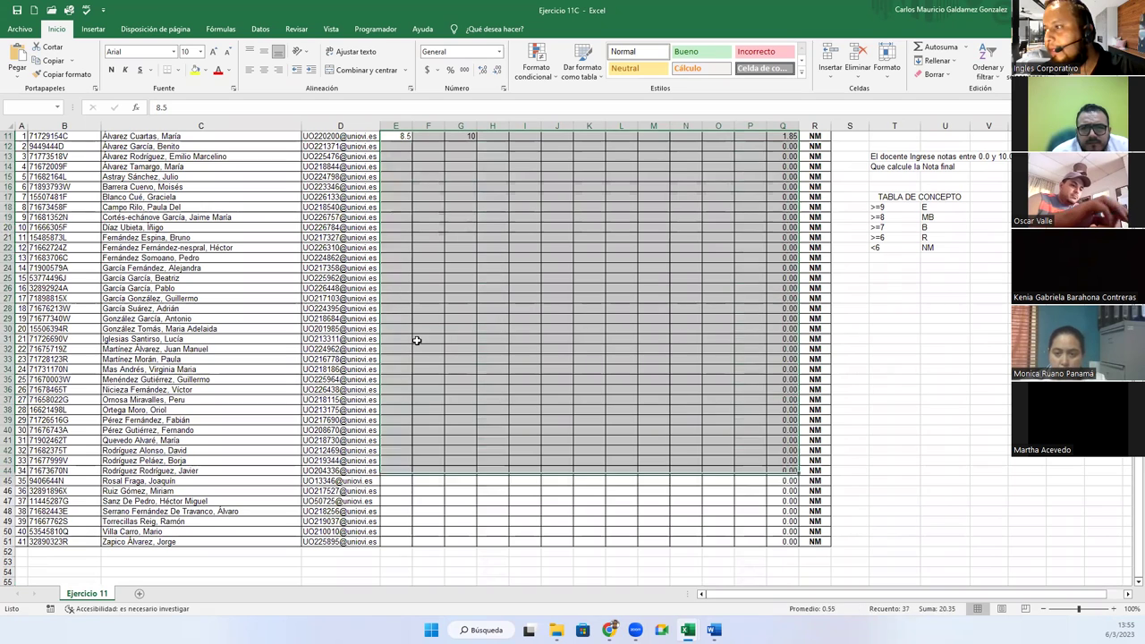
# Step: Format the grade cells E11:P51, excluding the NOTA Final column, to show two decimal places
pyautogui.hotkey('shift', 'Left')
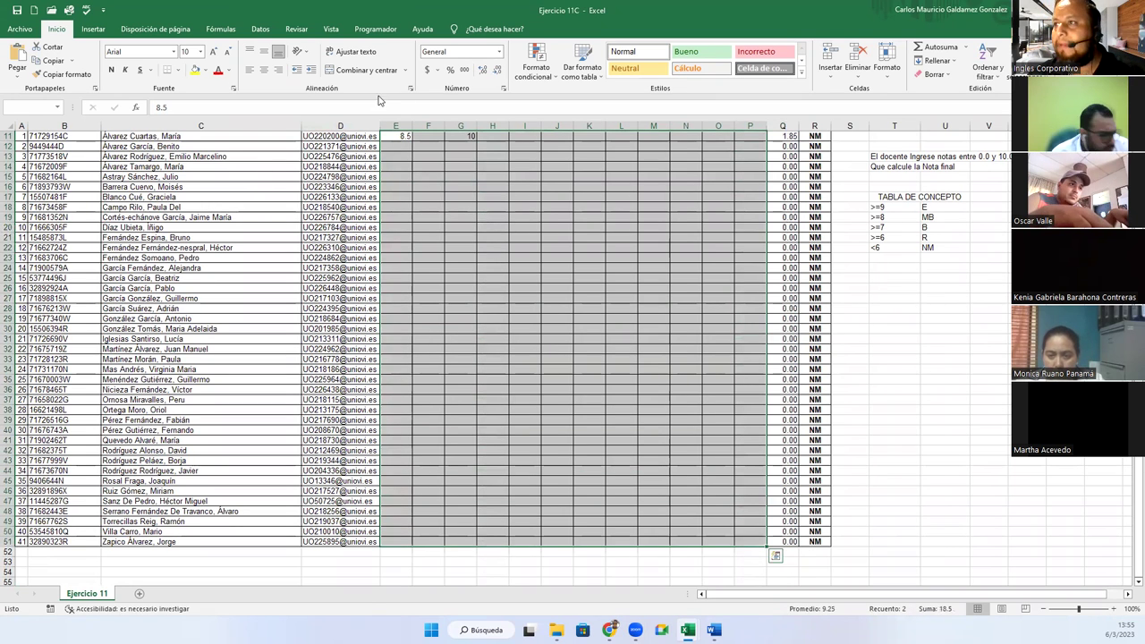
pyautogui.click(482, 70)
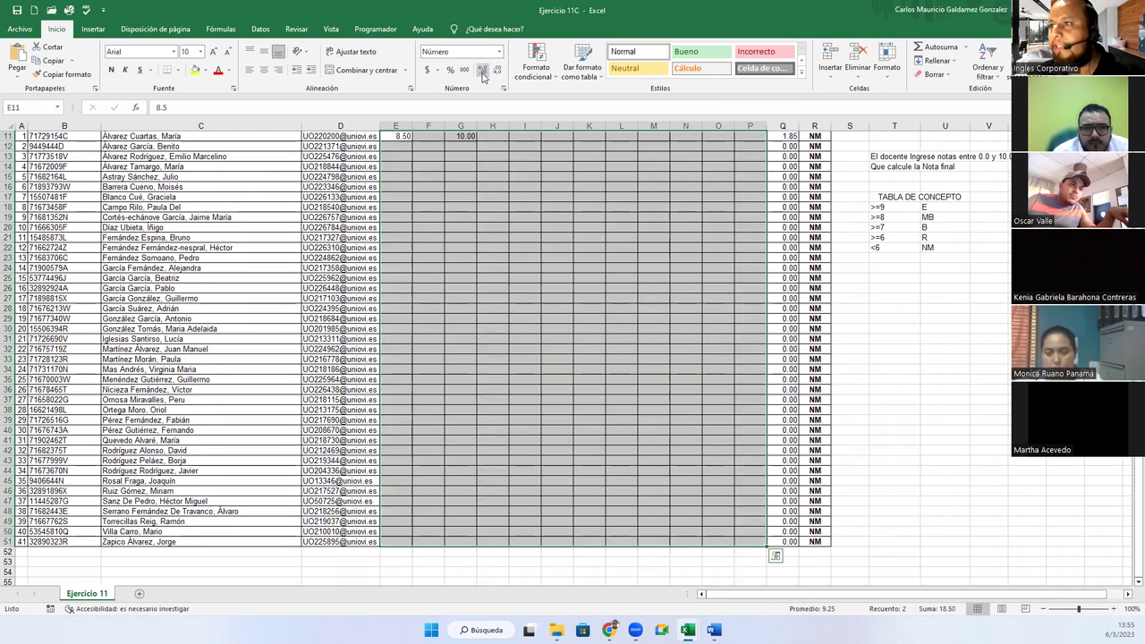
pyautogui.click(486, 146)
# Step: Try a third decimal place on the grade cells E11:P51 and return them to two
pyautogui.scroll(3, 488, 147)
pyautogui.scroll(-5, 487, 232)
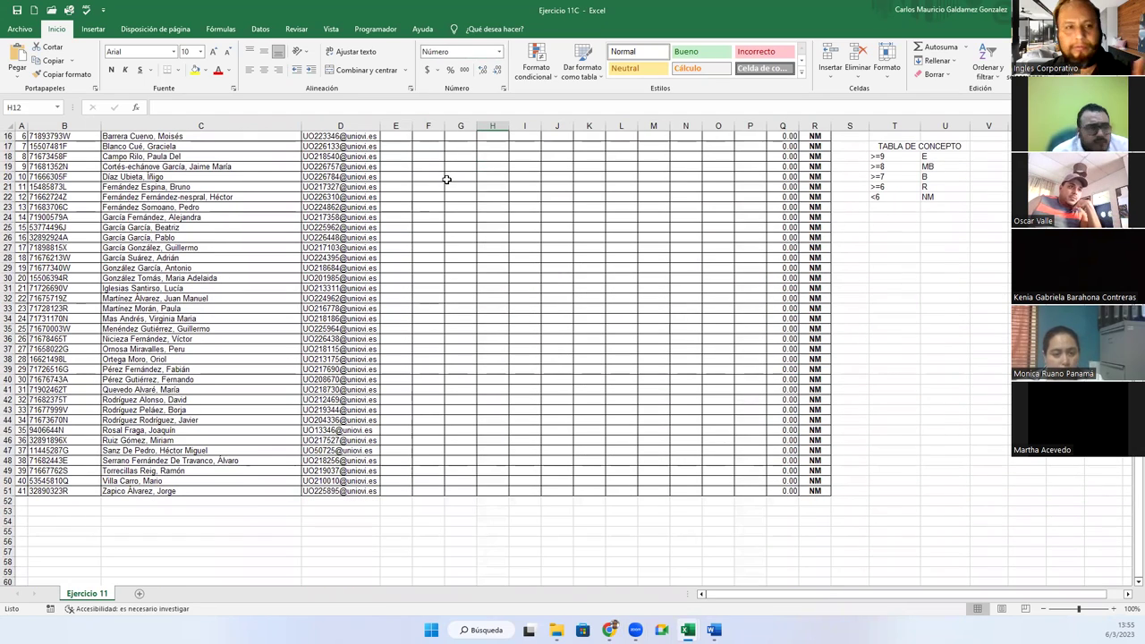
pyautogui.click(752, 492)
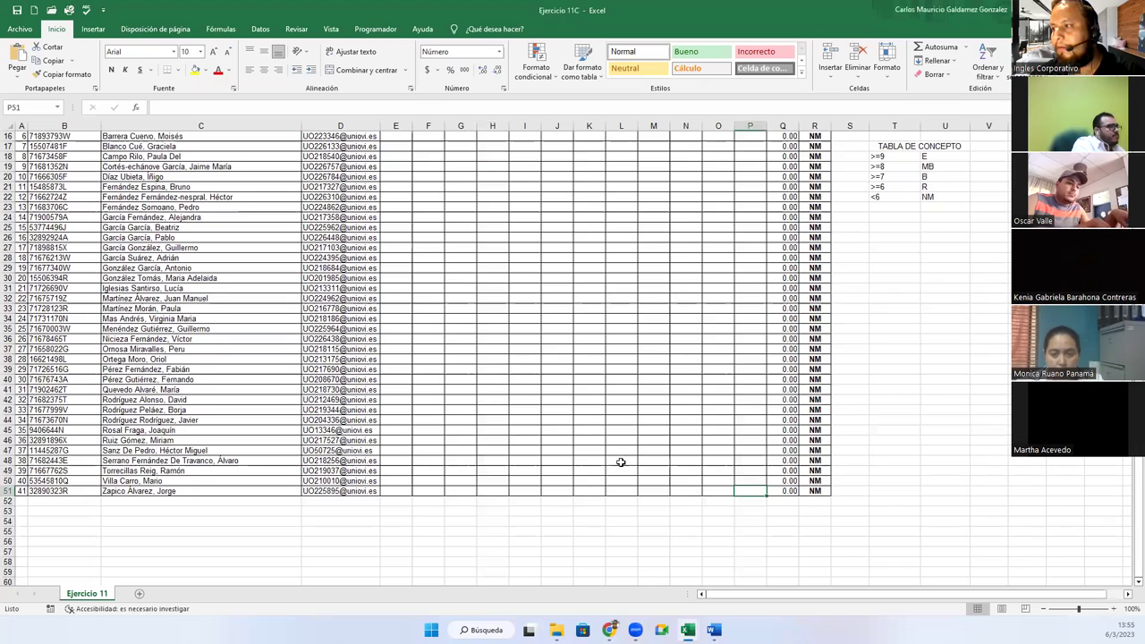
pyautogui.scroll(5, 618, 463)
pyautogui.keyDown('shift'); pyautogui.click(396, 282); pyautogui.keyUp('shift')
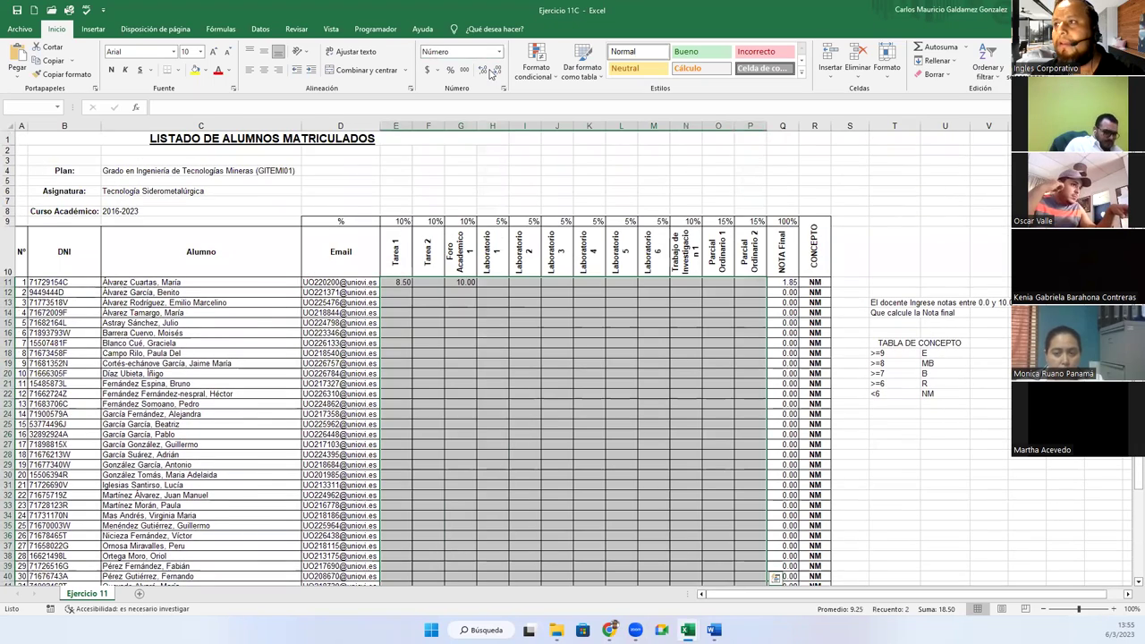
pyautogui.scroll(-9, 446, 233)
pyautogui.scroll(9, 476, 350)
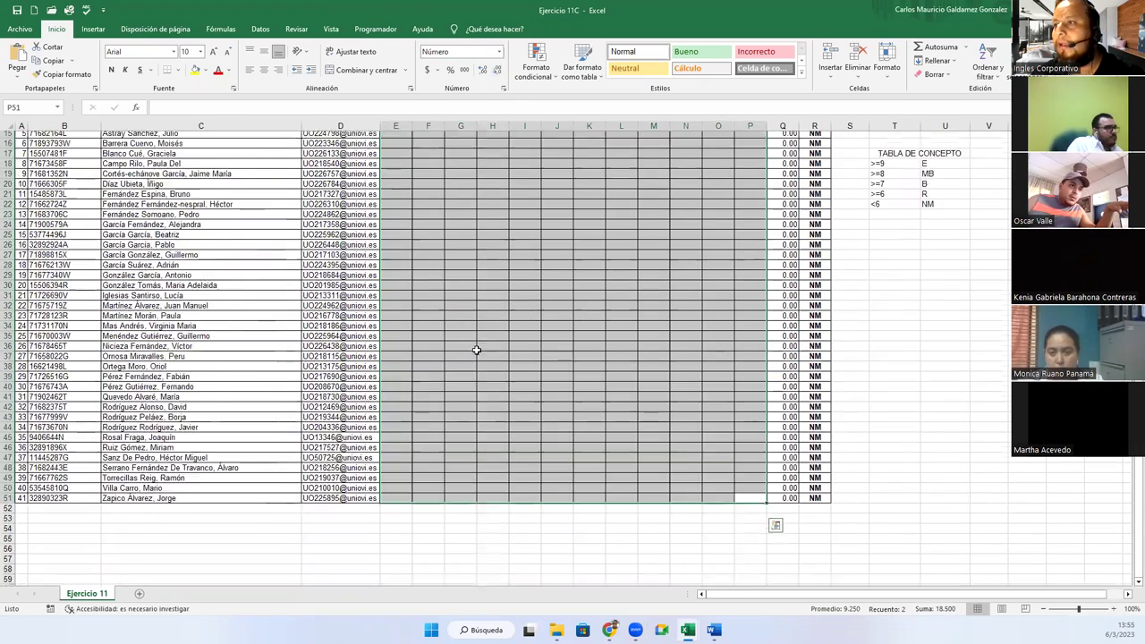
pyautogui.click(497, 71)
pyautogui.scroll(-9, 563, 357)
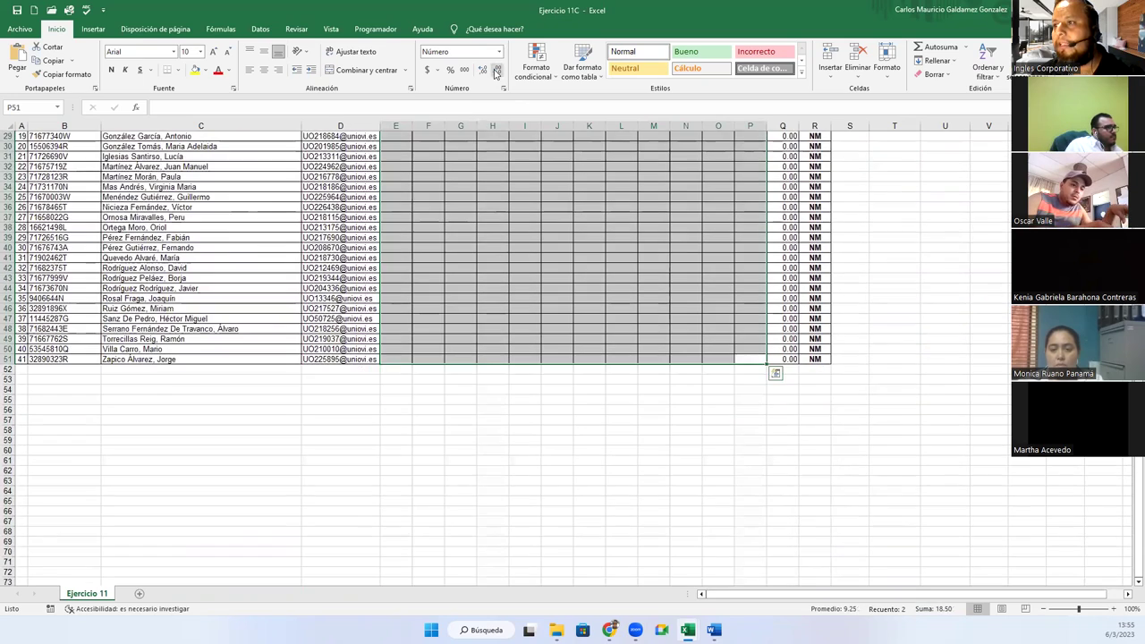
pyautogui.scroll(9, 563, 358)
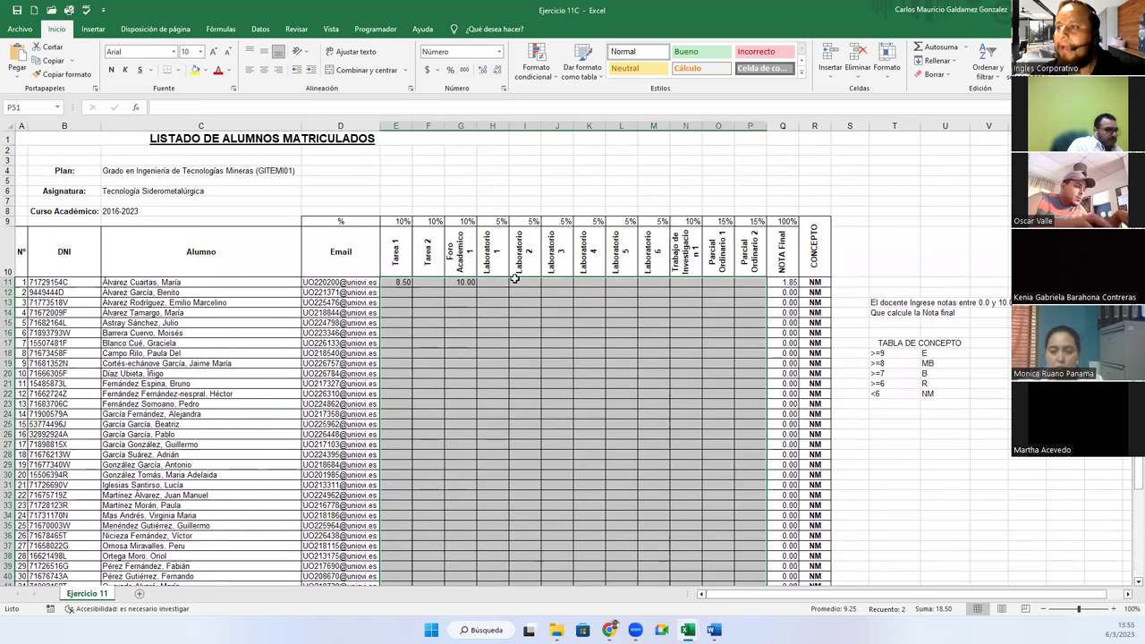
# Step: Enter the first student's Laboratorio 1, 2 and 3 grades in H11:J11 as 8.75, 9.1 and 10
pyautogui.click(499, 282)
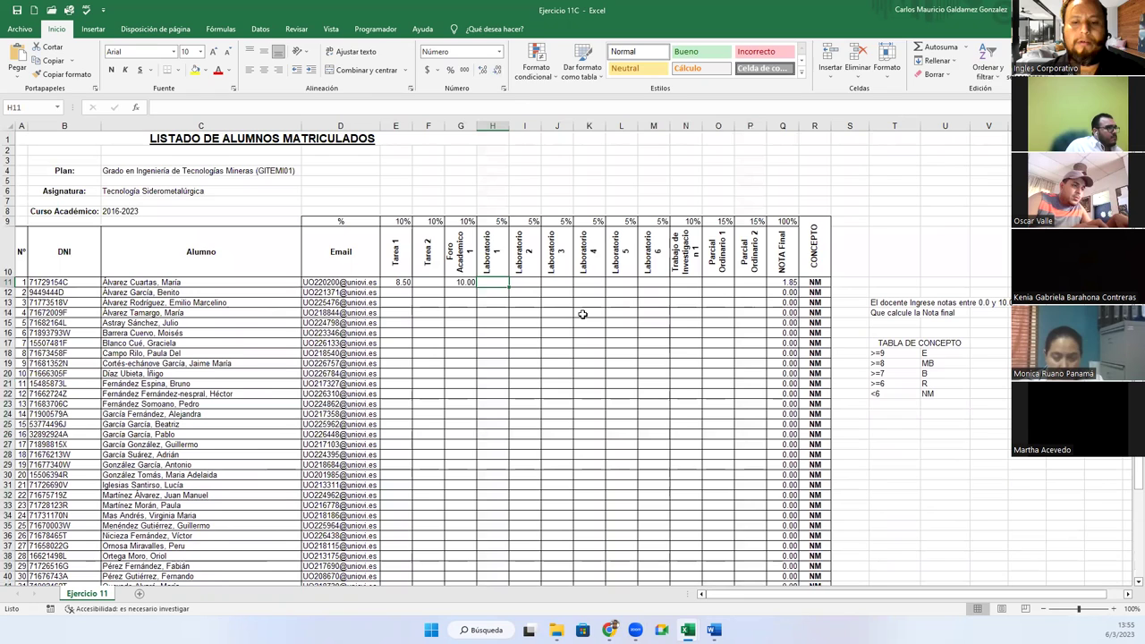
pyautogui.write('8.75')
pyautogui.press('Tab')
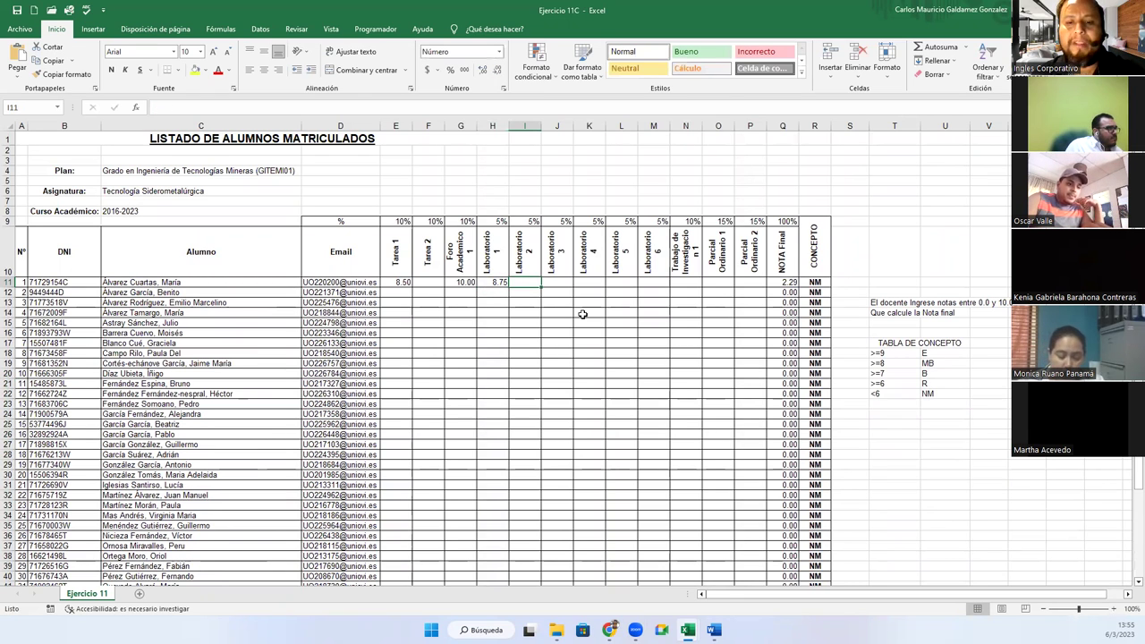
pyautogui.write('9.1')
pyautogui.press('Tab')
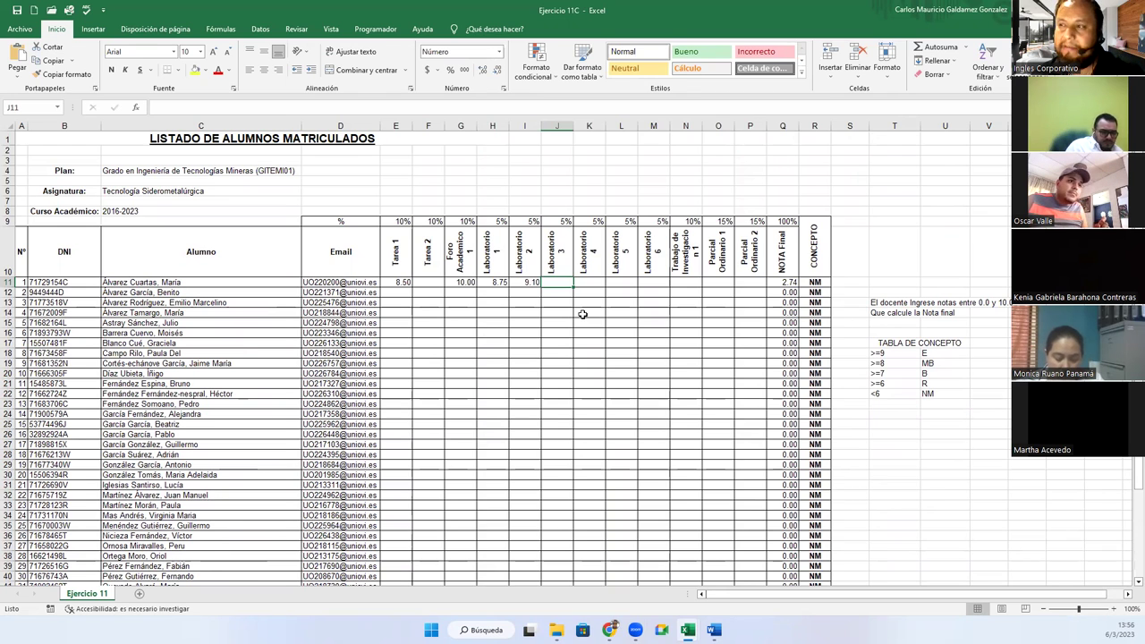
pyautogui.write('10')
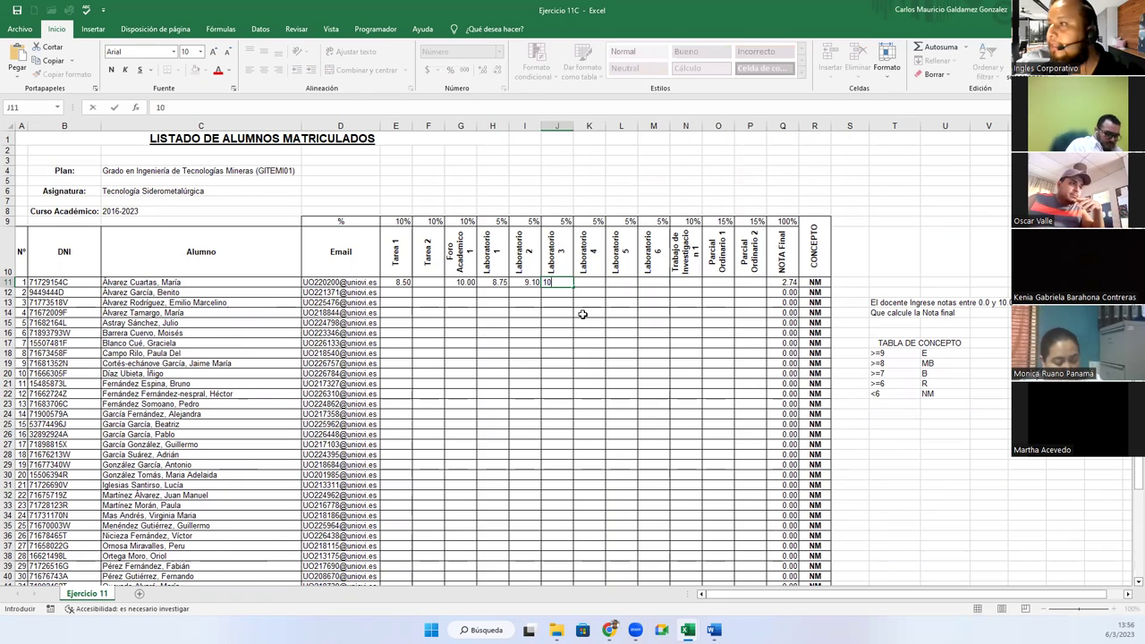
pyautogui.press('Tab')
# Step: Enter 9.15 as the first student's Parcial Ordinario 1 grade in O11
pyautogui.press('Tab')
pyautogui.press('Tab')
pyautogui.press('Tab')
pyautogui.press('Tab')
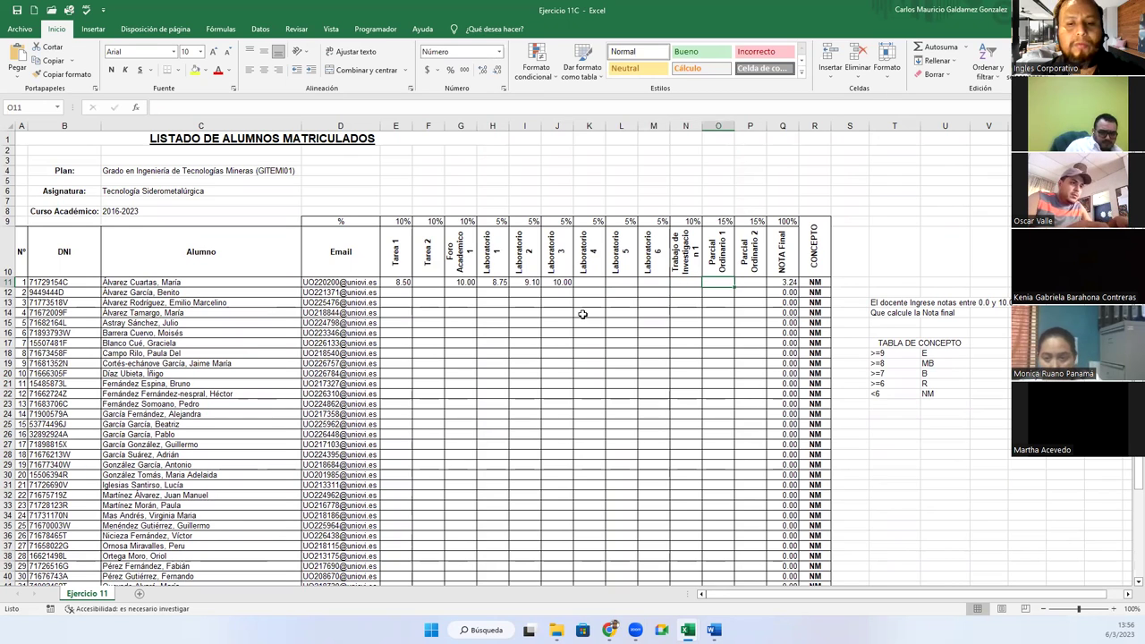
pyautogui.write('9.15')
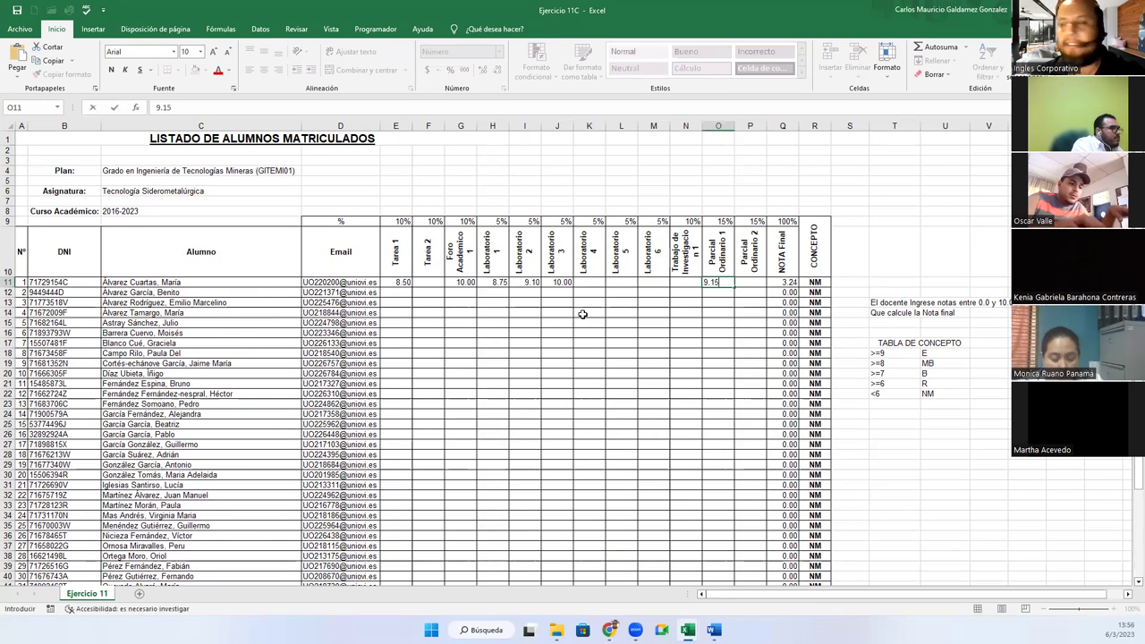
pyautogui.press('Return')
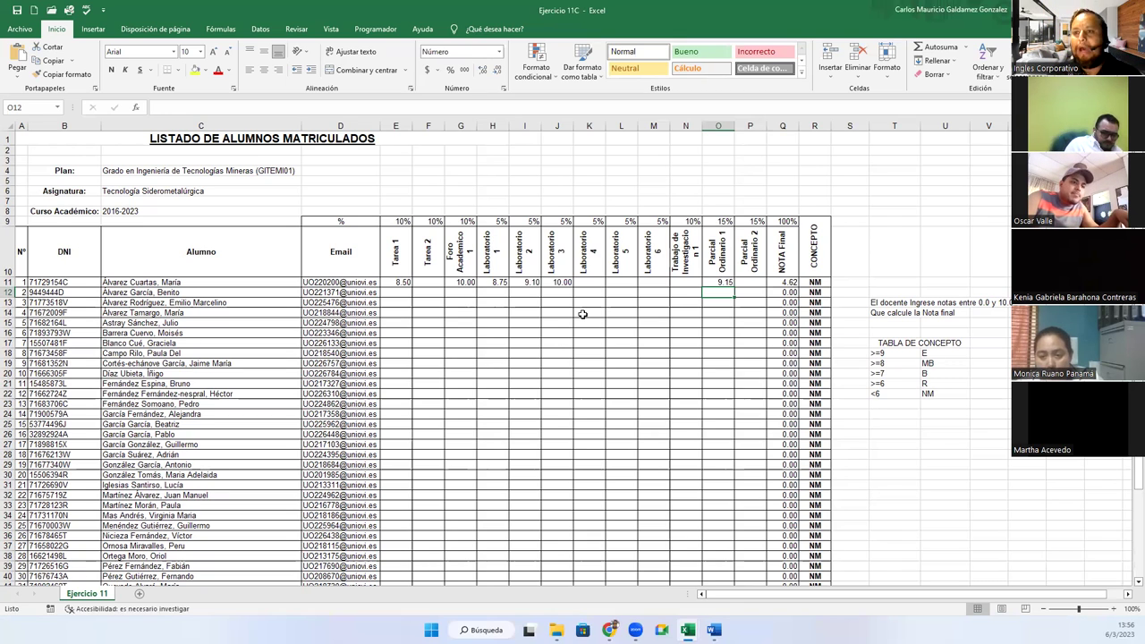
# Step: Enter 9 as the first student's Trabajo de Investigacion 1 grade in N11
pyautogui.press('Left')
pyautogui.press('Left')
pyautogui.press('Up')
pyautogui.press('Right')
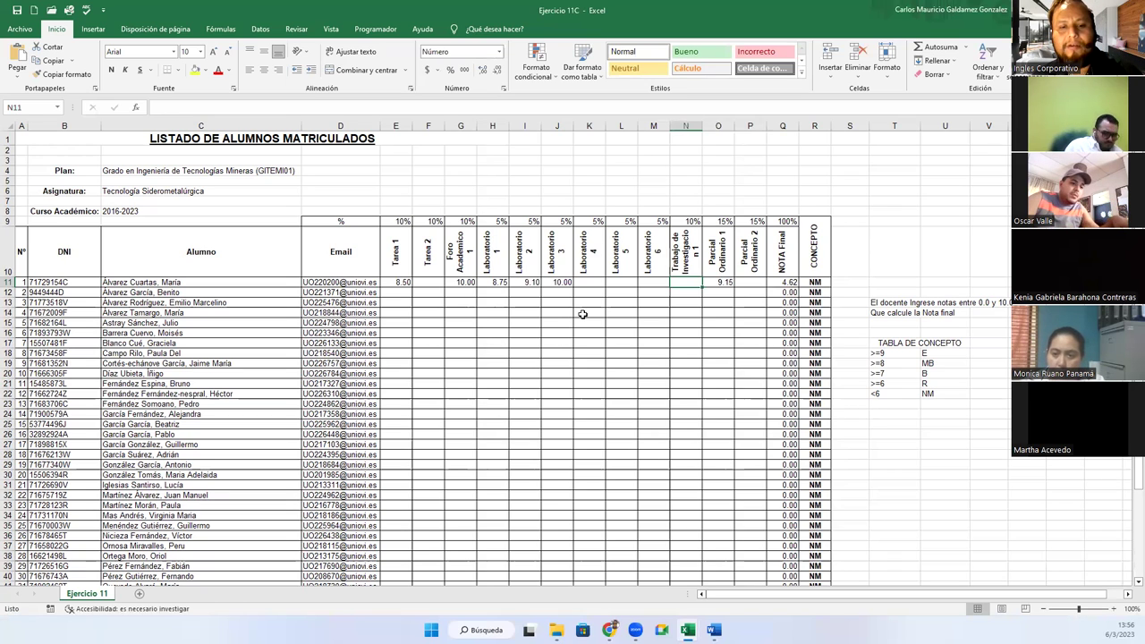
pyautogui.write('9')
pyautogui.press('Left')
# Step: Enter 8.65 as the first student's Tarea 2 grade in F11
pyautogui.press('Left')
pyautogui.press('Left')
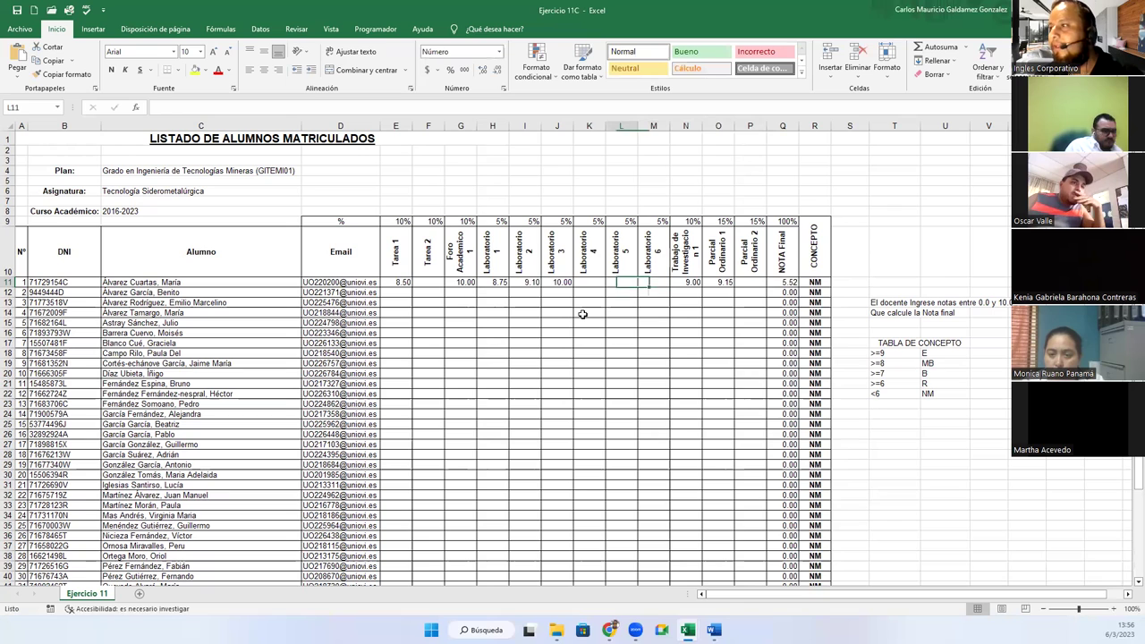
pyautogui.press('Left')
pyautogui.press('Left')
pyautogui.press('Left')
pyautogui.press('Left')
pyautogui.press('Left')
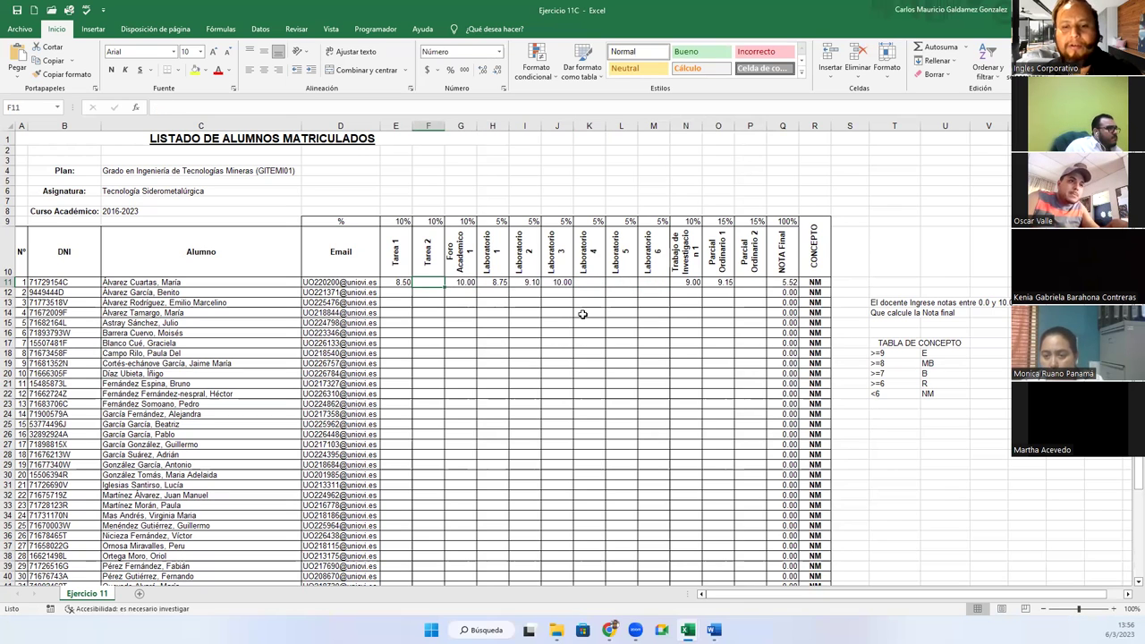
pyautogui.write('8.65')
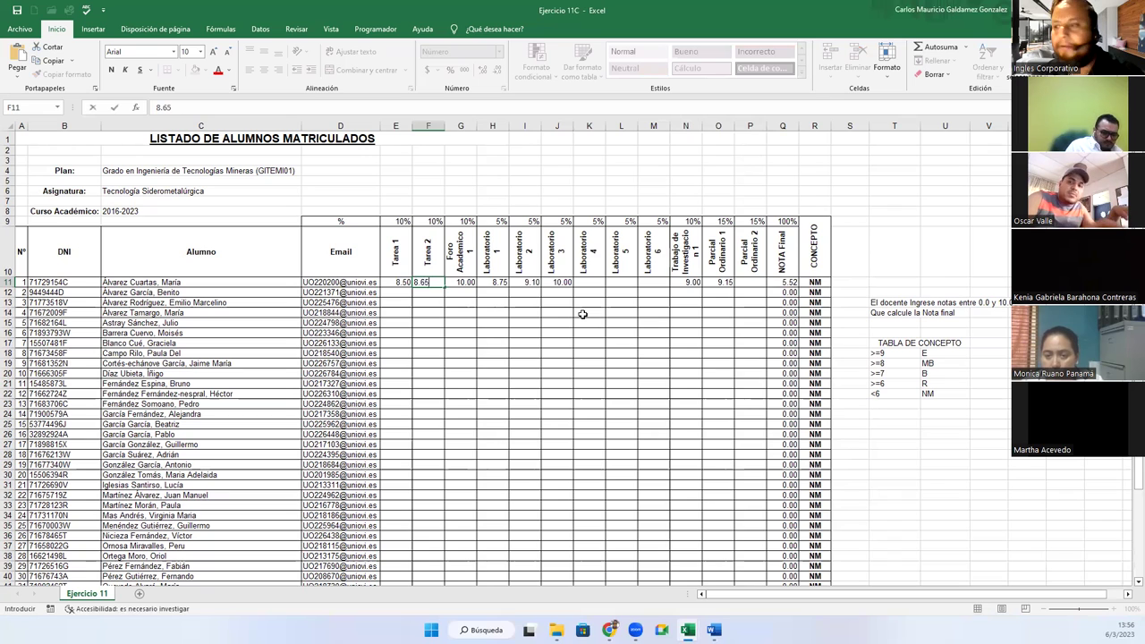
pyautogui.press('Right')
pyautogui.press('Right')
pyautogui.press('Right')
pyautogui.press('Right')
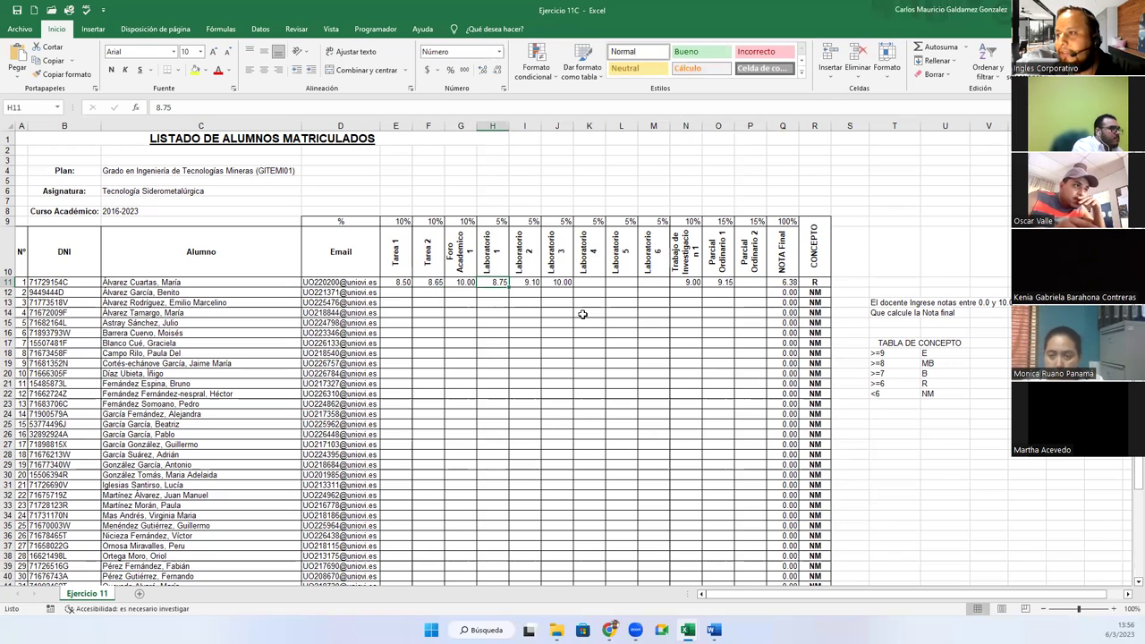
# Step: Enter the first student's Laboratorio 4, 5 and 6 grades in K11:M11 as 9, 10 and 10
pyautogui.press('Right')
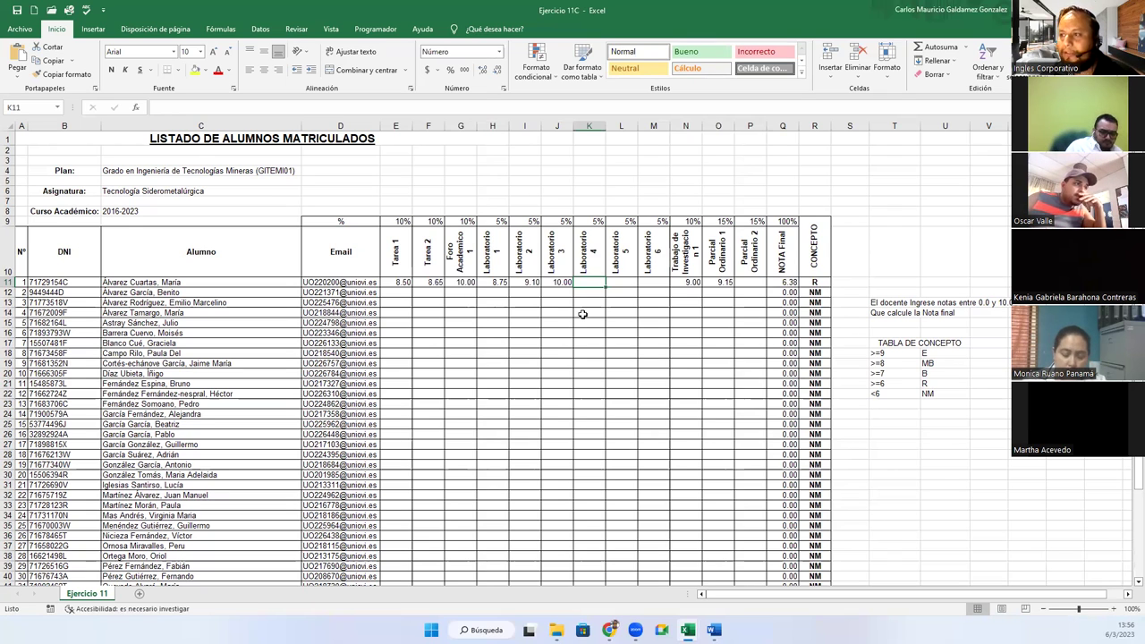
pyautogui.write('9')
pyautogui.press('Right')
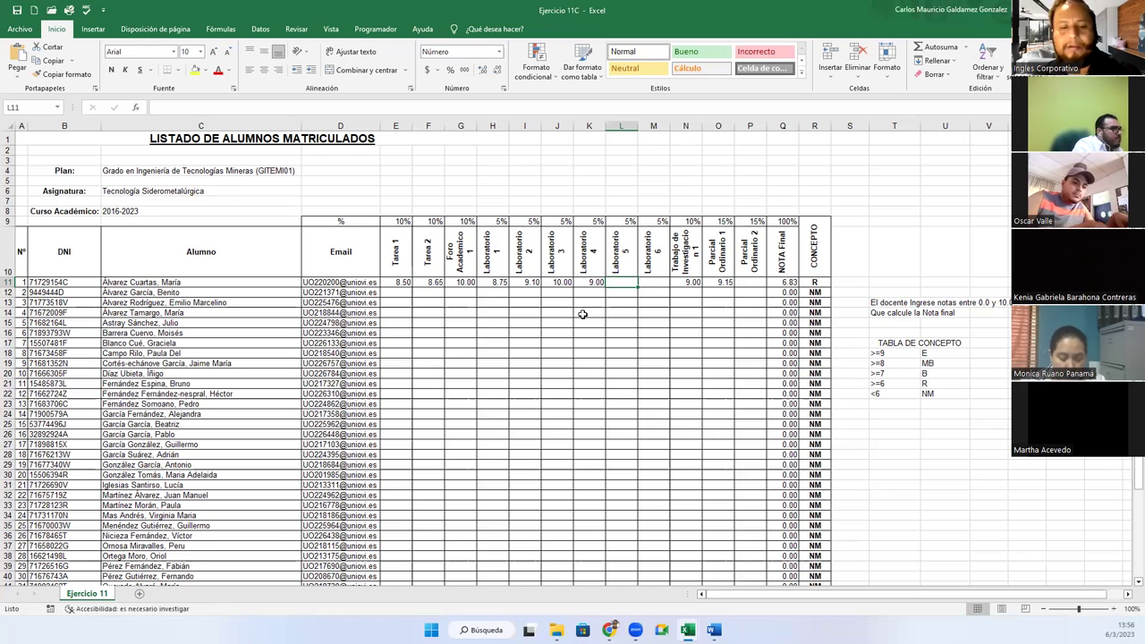
pyautogui.write('10')
pyautogui.press('Right')
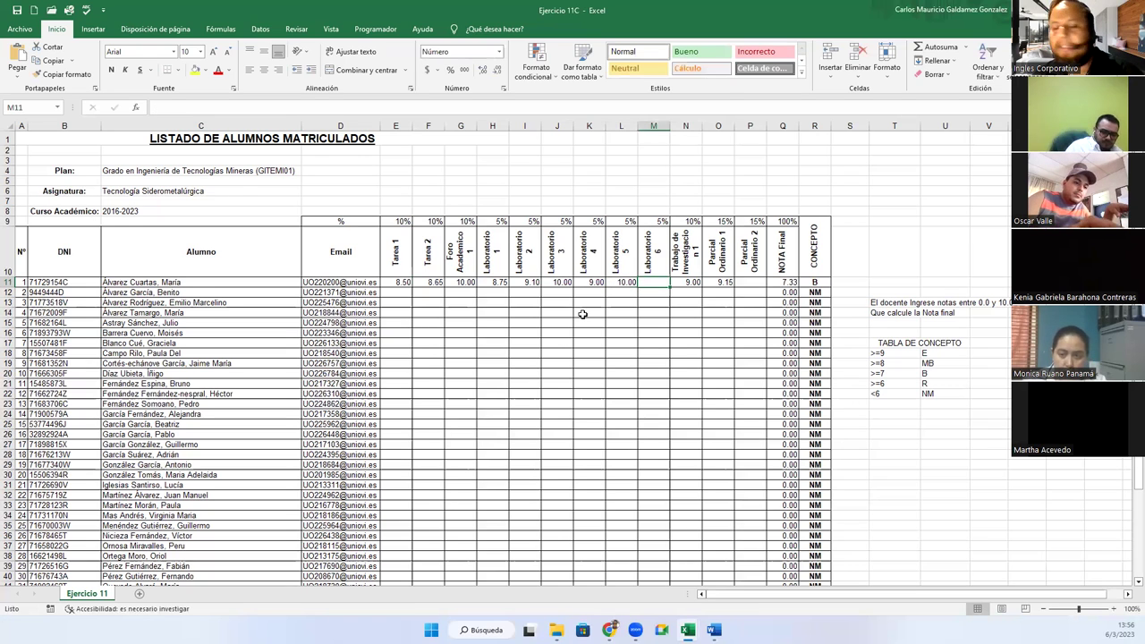
pyautogui.write('10')
pyautogui.press('Right')
# Step: Enter 8.14 as the first student's Parcial Ordinario 2 grade in P11
pyautogui.press('Right')
pyautogui.press('Right')
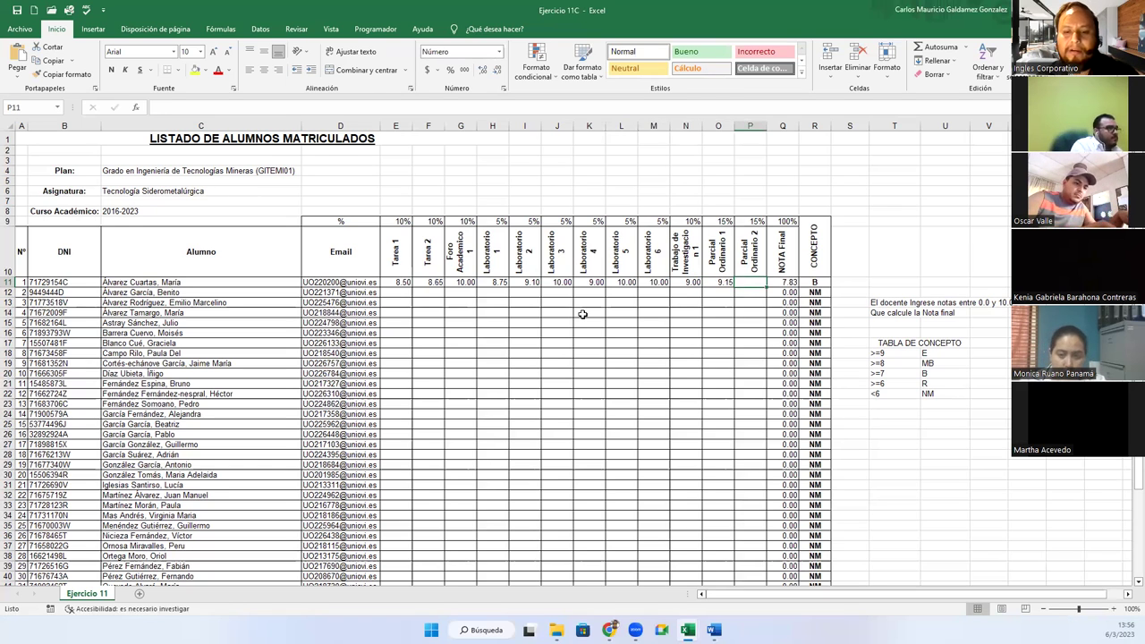
pyautogui.write('8.14')
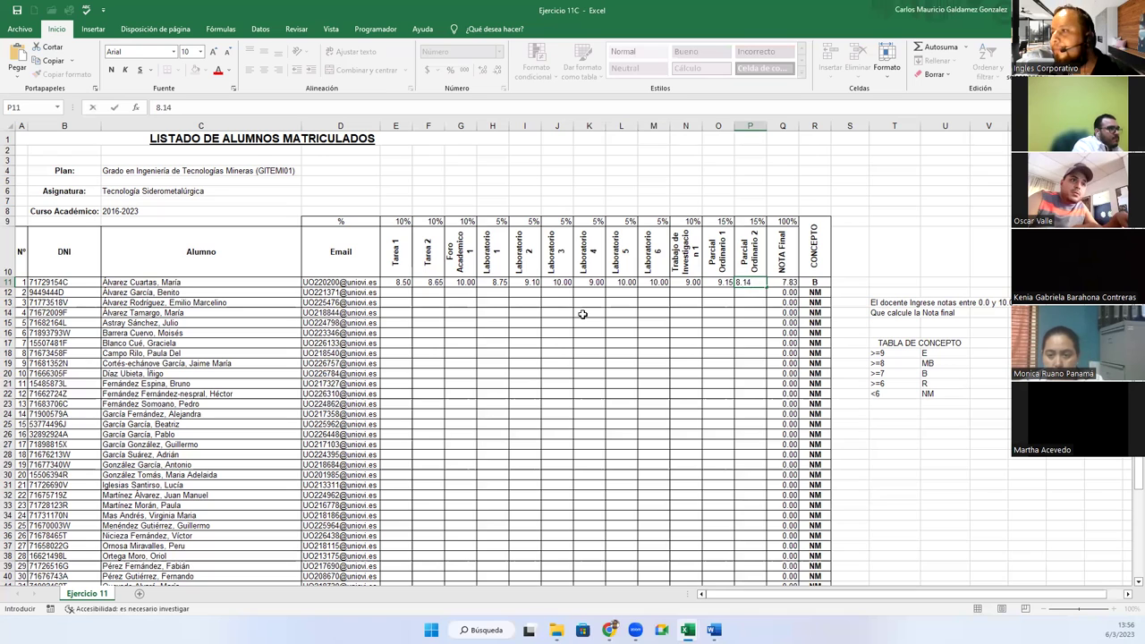
pyautogui.hotkey('ctrl', 'Return')
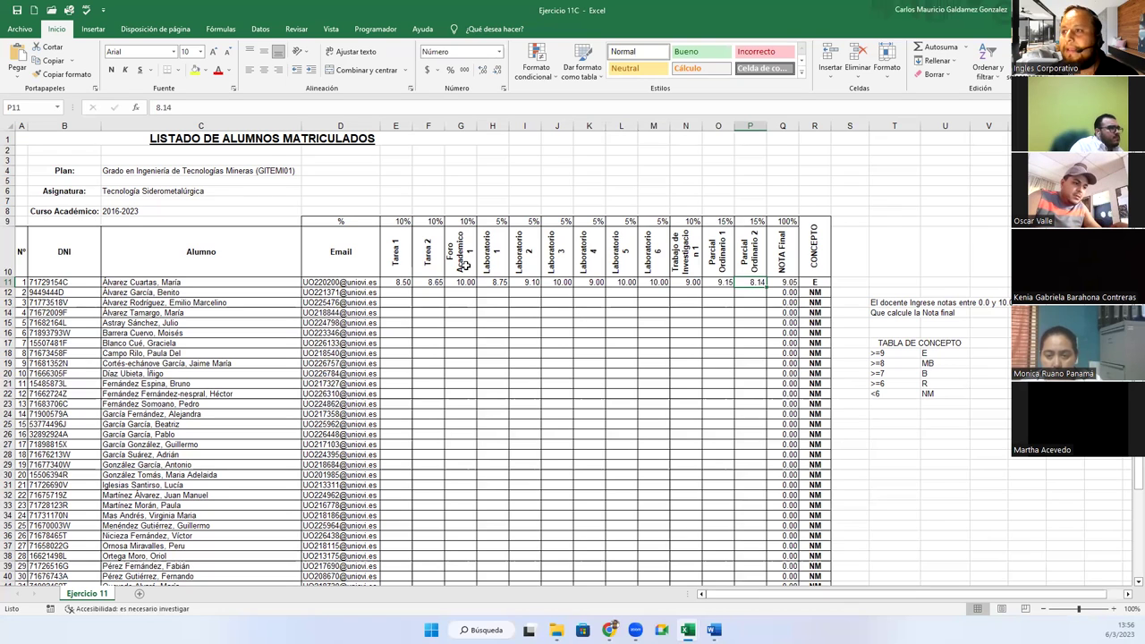
# Step: Apply data validation to all grade cells in E11:P51, allowing only decimals between 0.00 and 10.00
pyautogui.moveTo(399, 284); pyautogui.dragTo(760, 490)
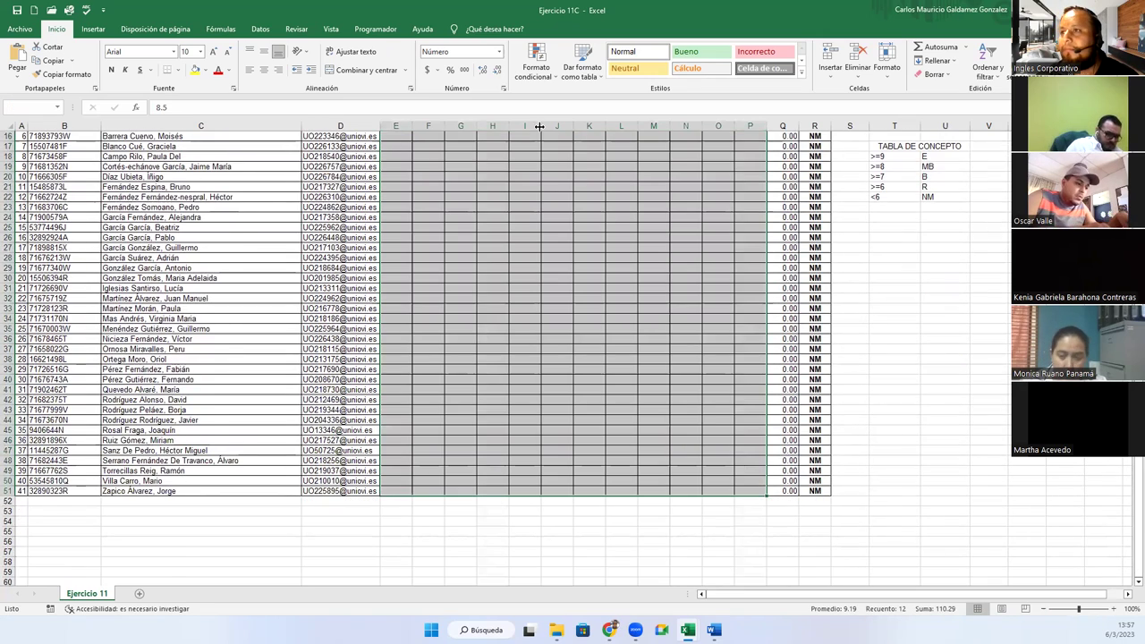
pyautogui.scroll(5, 573, 161)
pyautogui.click(261, 30)
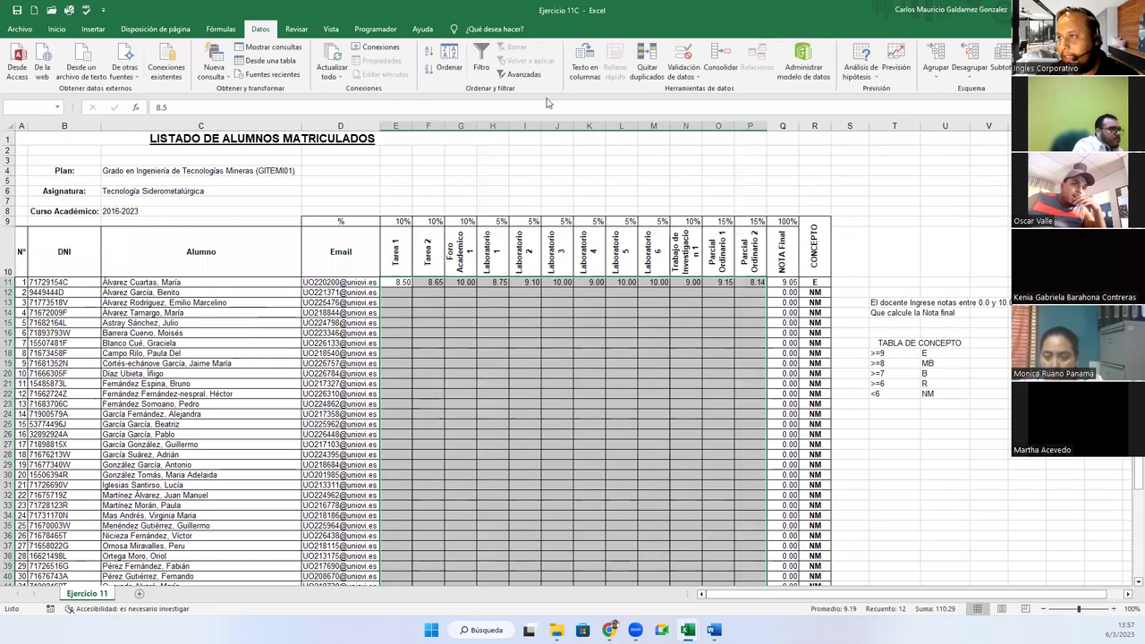
pyautogui.click(684, 54)
pyautogui.click(617, 273)
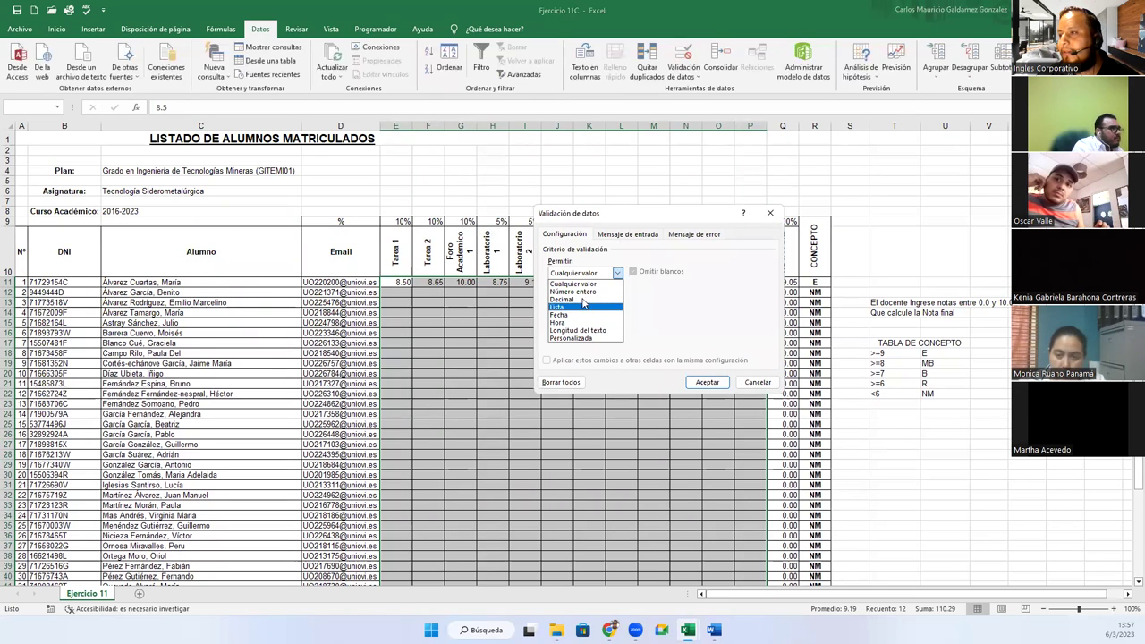
pyautogui.click(583, 299)
pyautogui.click(567, 320)
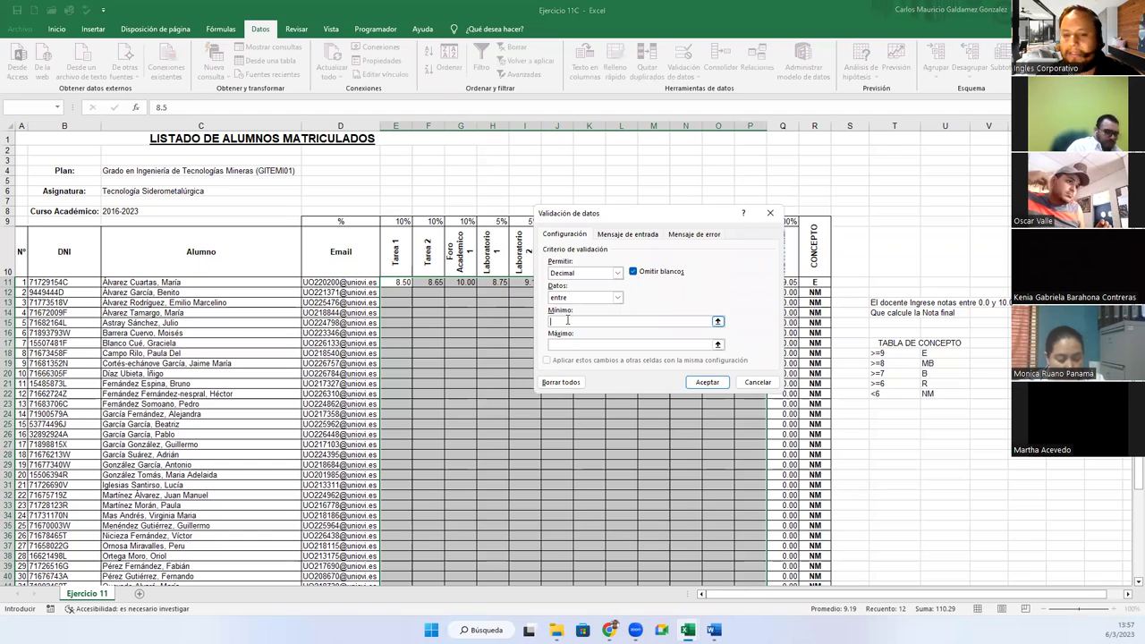
pyautogui.write('0.0010.00')
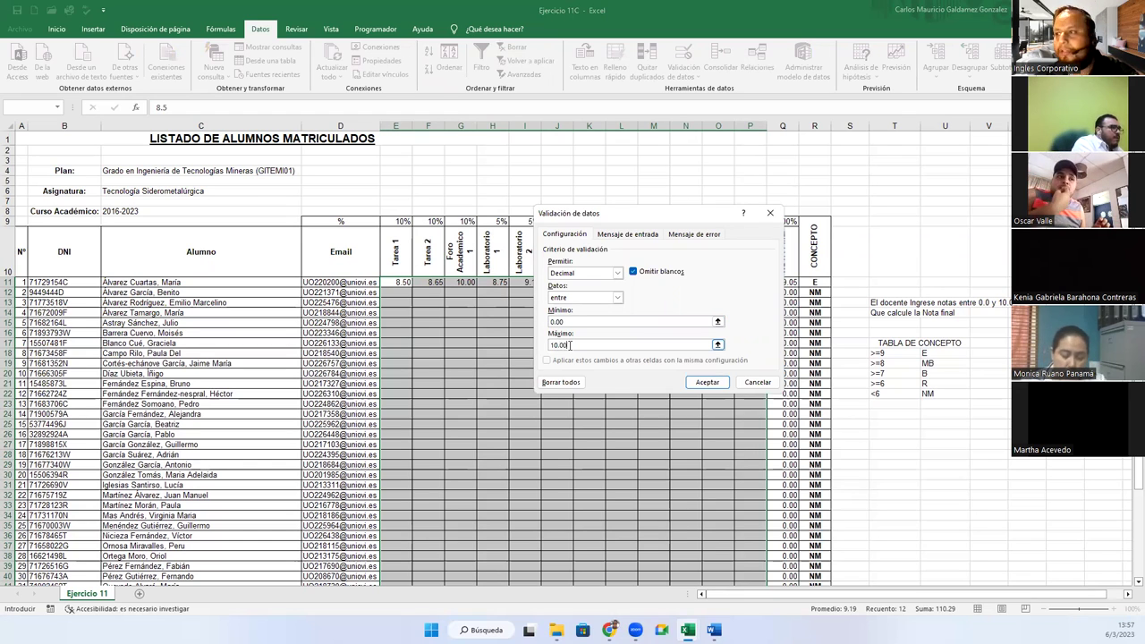
pyautogui.click(706, 382)
# Step: Test the grade validation by trying to enter 11.14 as a Laboratorio 1 grade in H18
pyautogui.click(507, 356)
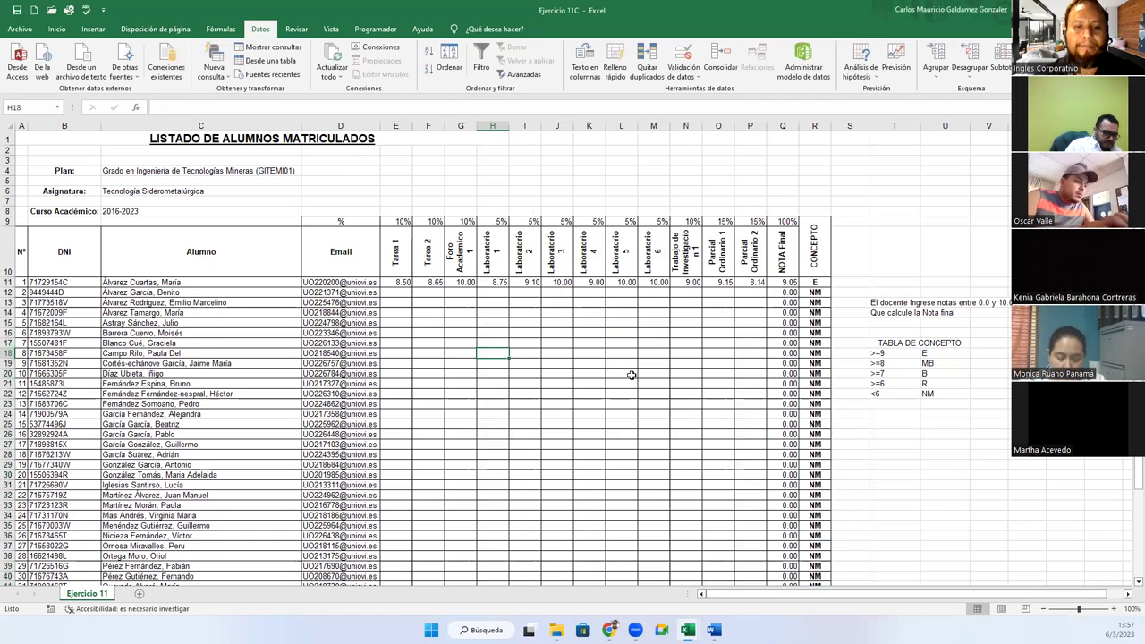
pyautogui.write('11')
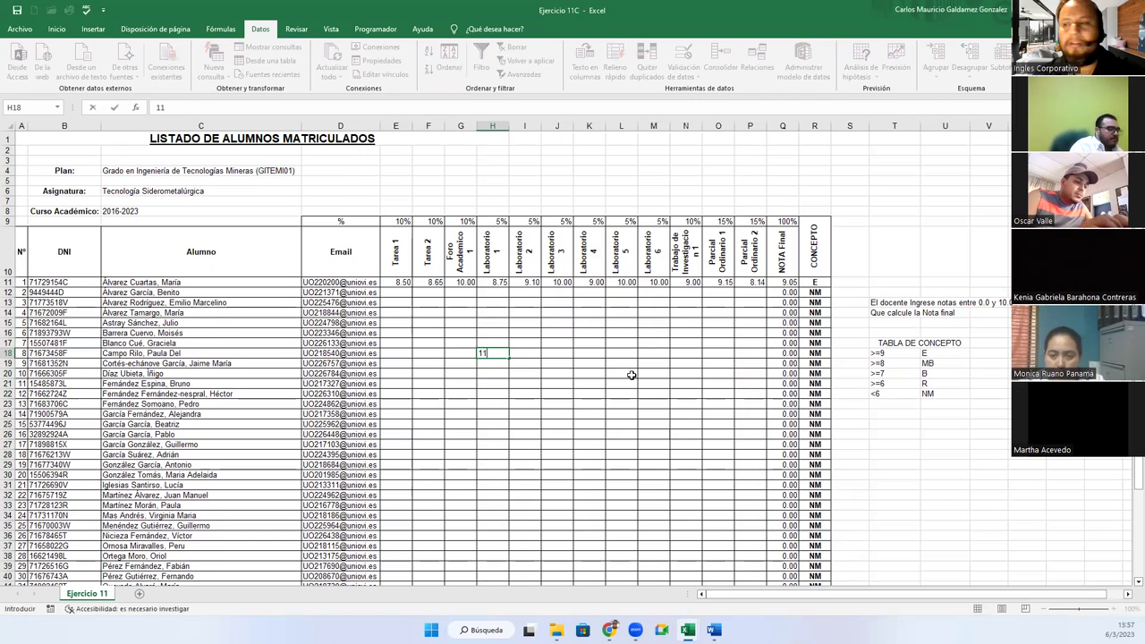
pyautogui.write('.14')
pyautogui.press('Return')
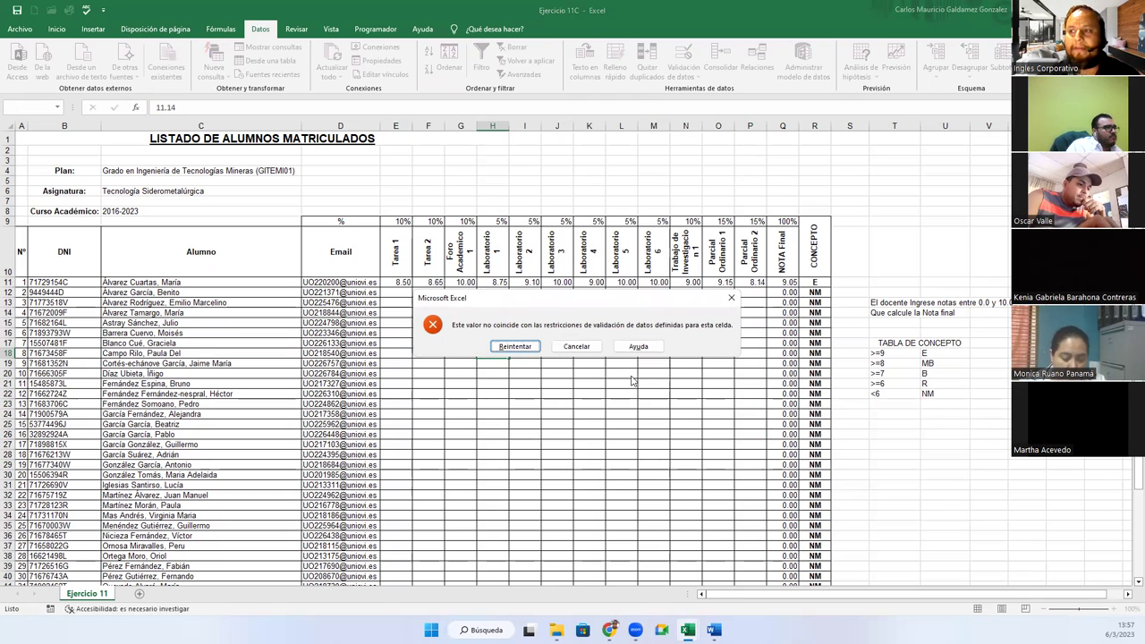
pyautogui.click(577, 346)
pyautogui.click(514, 362)
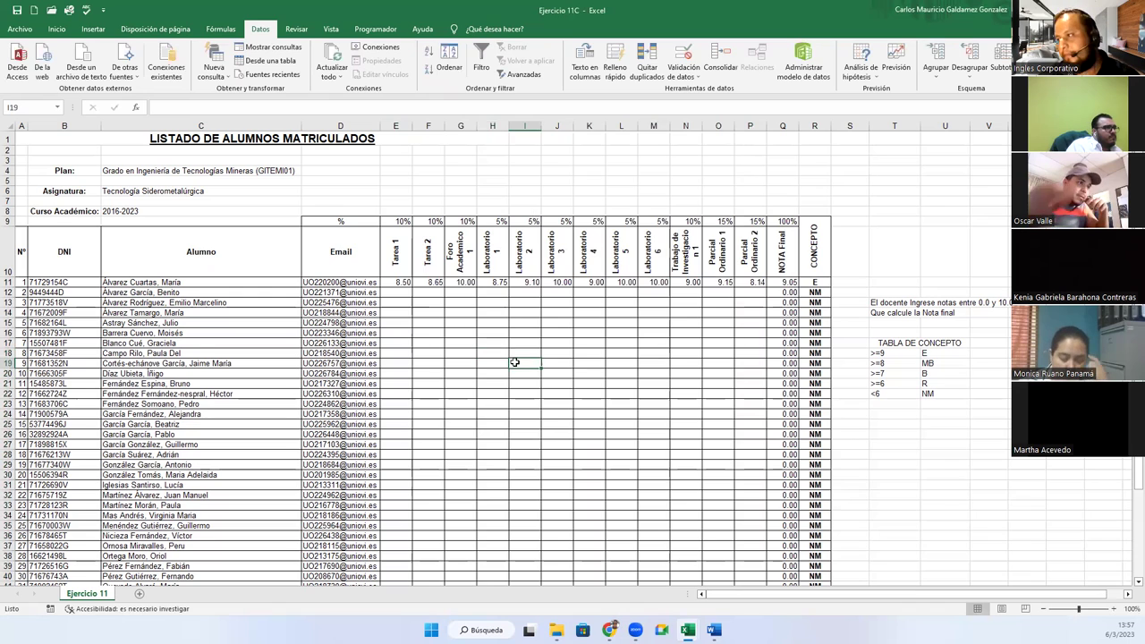
pyautogui.click(487, 355)
pyautogui.click(503, 425)
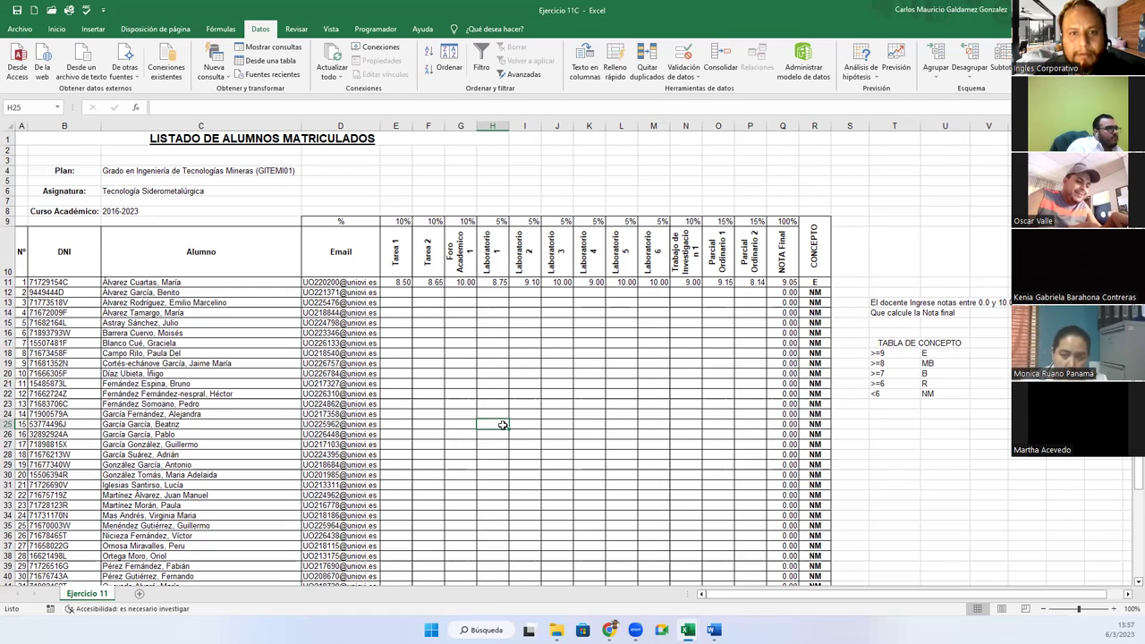
# Step: Examine the weighted final grade formula in Q11 and the nested SI formula for CONCEPTO in R11
pyautogui.click(783, 283)
pyautogui.press('F2')
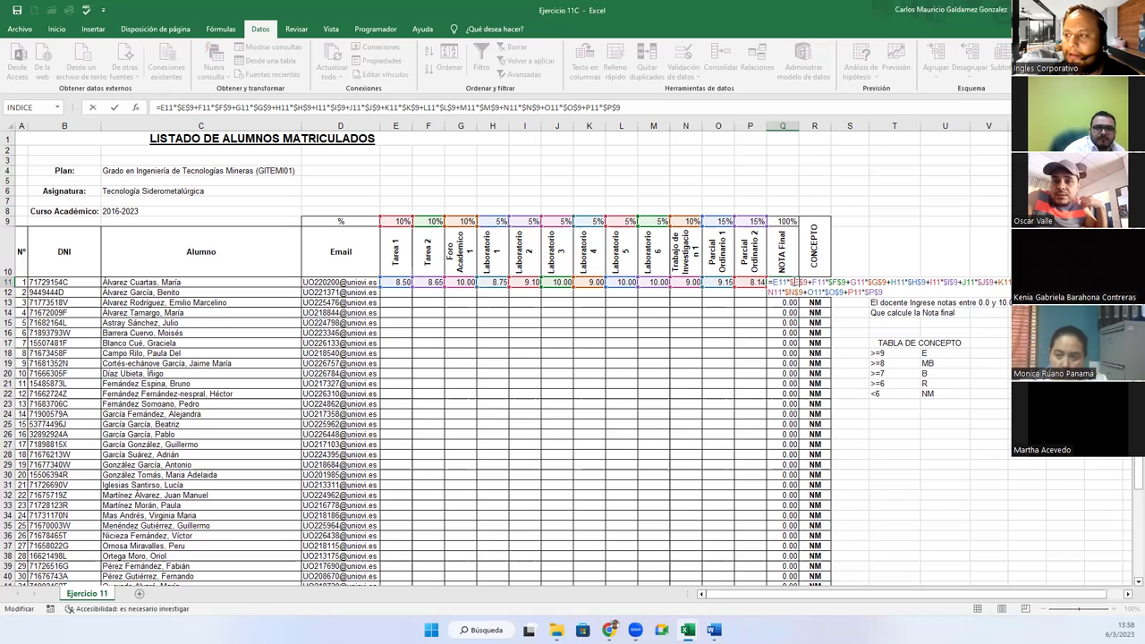
pyautogui.doubleClick(794, 282)
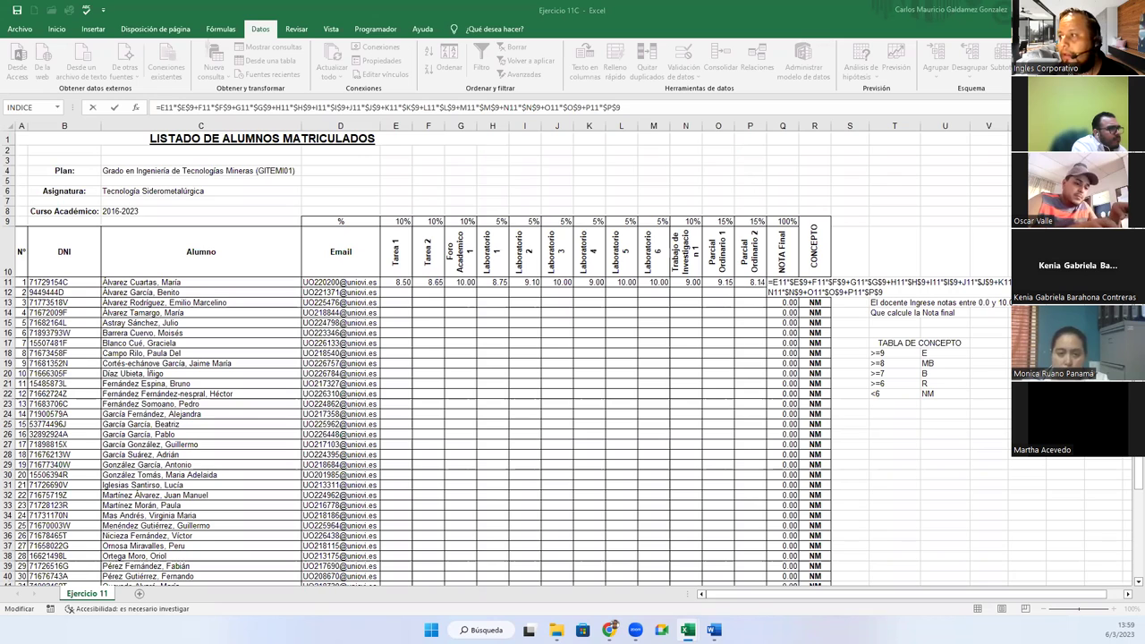
pyautogui.click(383, 435)
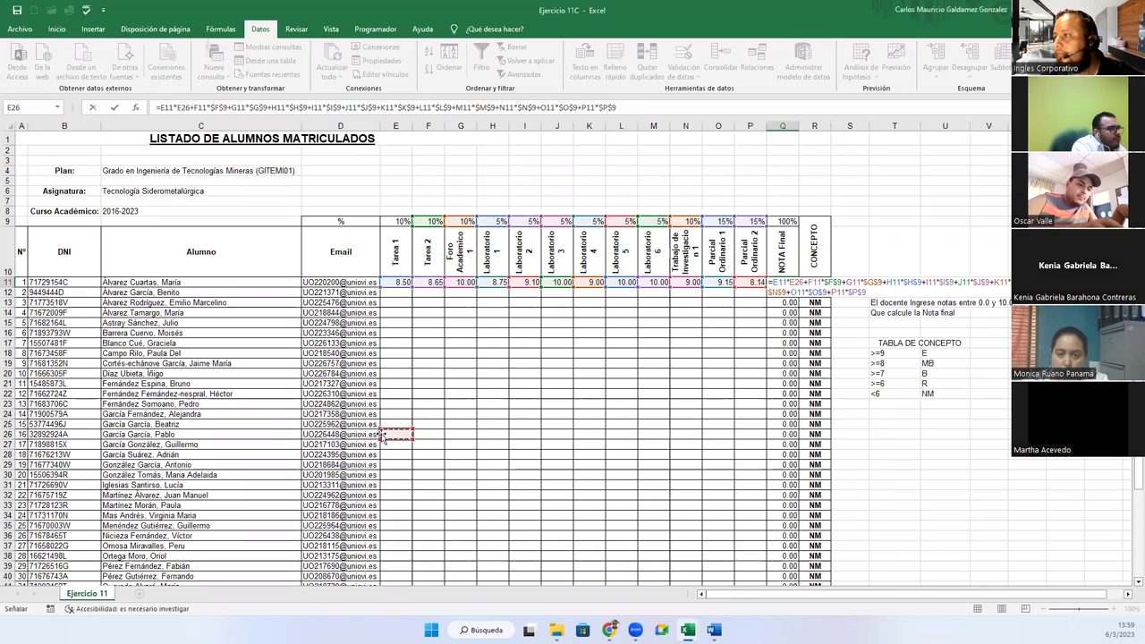
pyautogui.press('Escape')
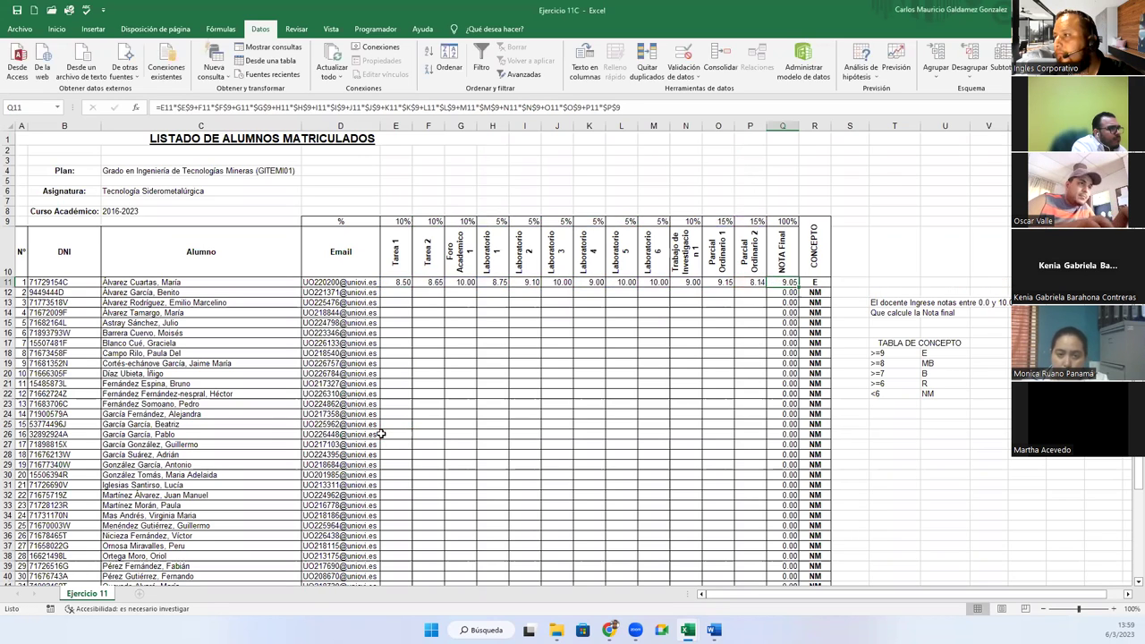
pyautogui.click(819, 283)
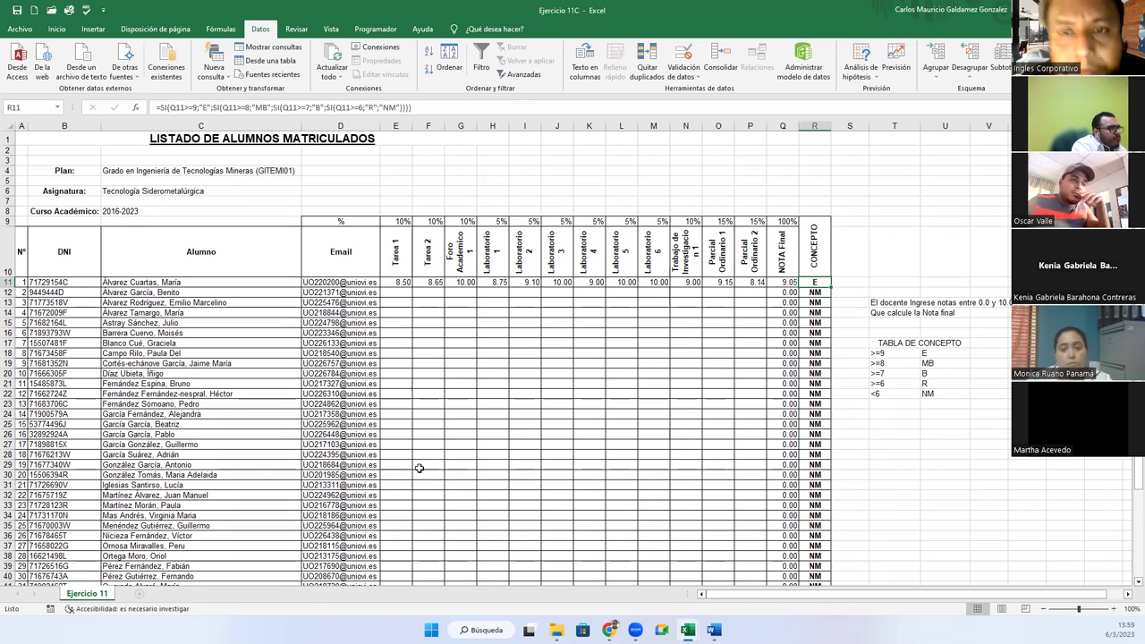
# Step: Close the Ejercicio 11C workbook, and close Ejercicio 11__.xlsx while saving its changes
pyautogui.click(16, 29)
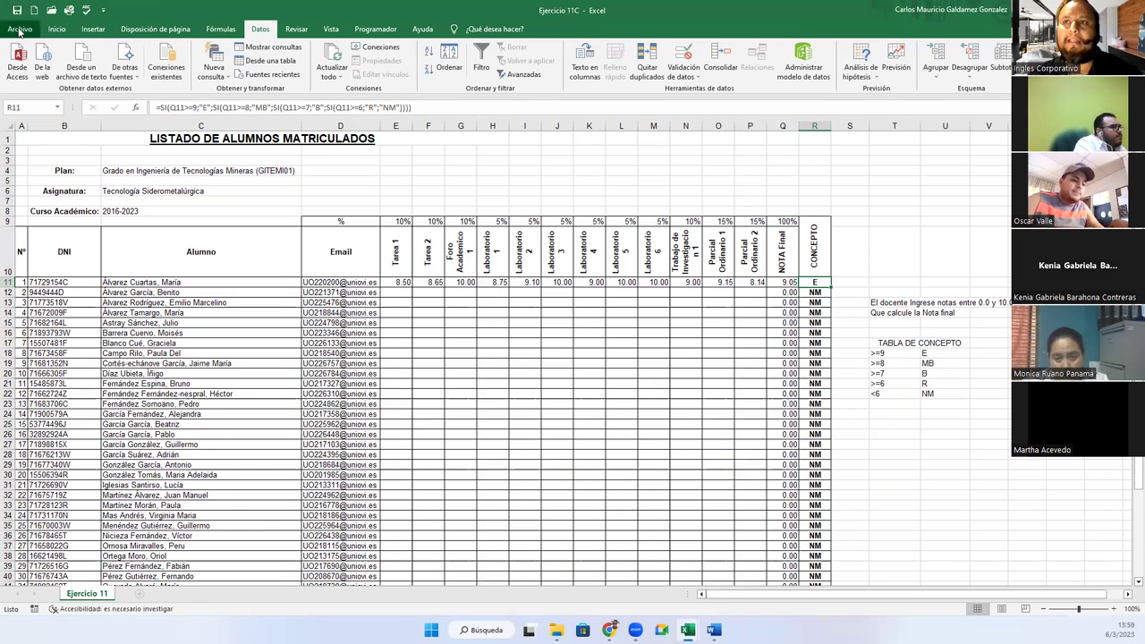
pyautogui.click(37, 335)
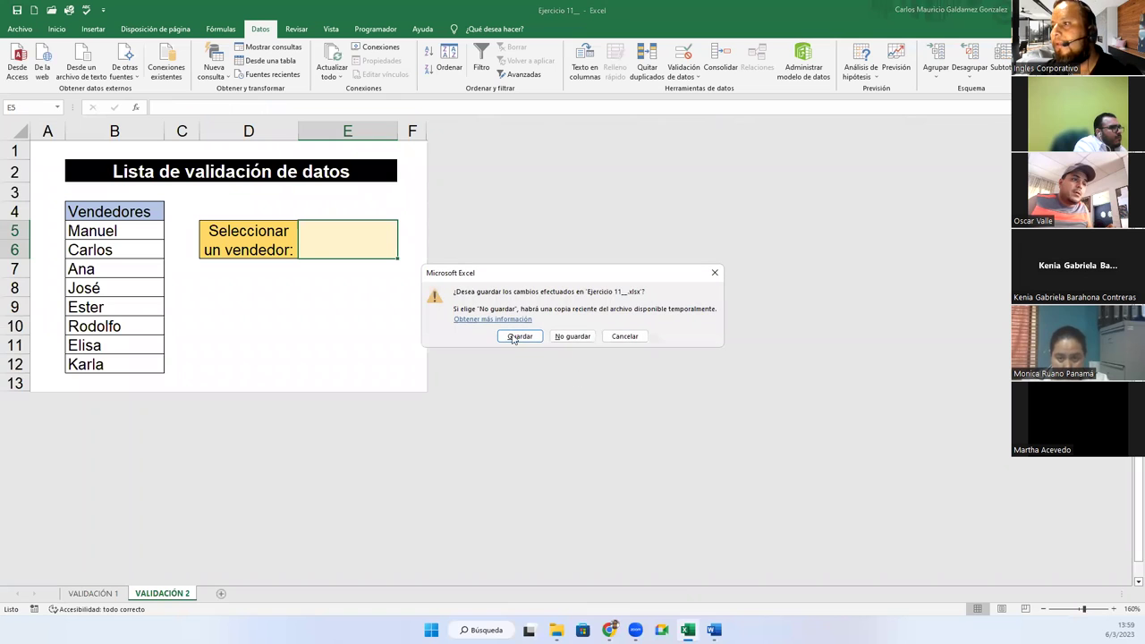
pyautogui.click(520, 336)
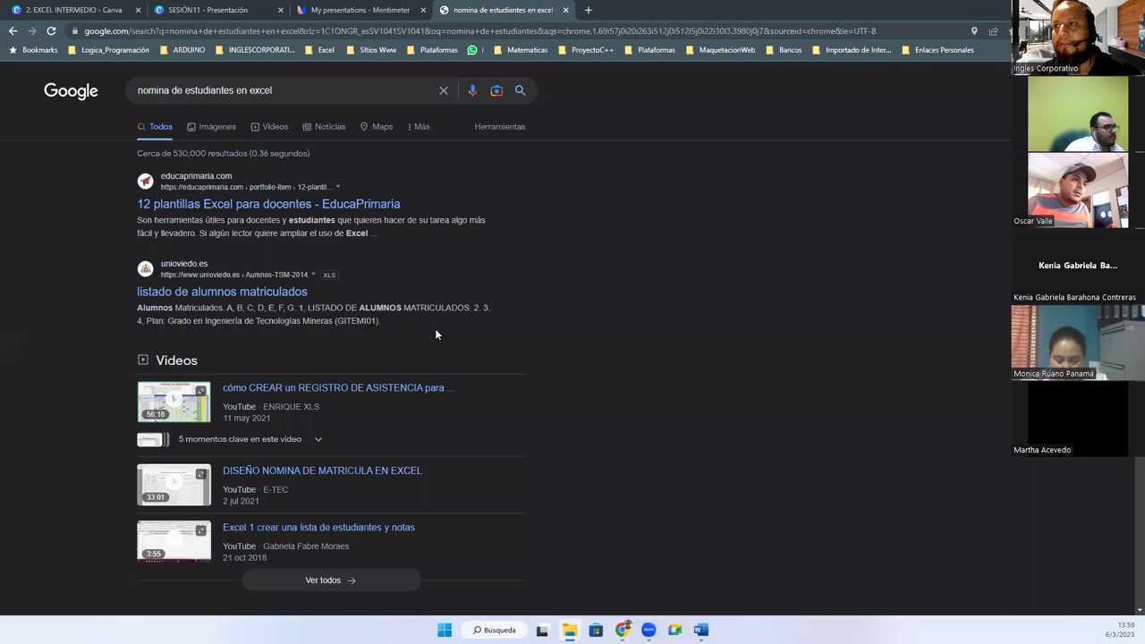
# Step: Switch to the SESIÓN11 presentation in Canva, present it full screen from slide 18 and advance it
pyautogui.click(218, 9)
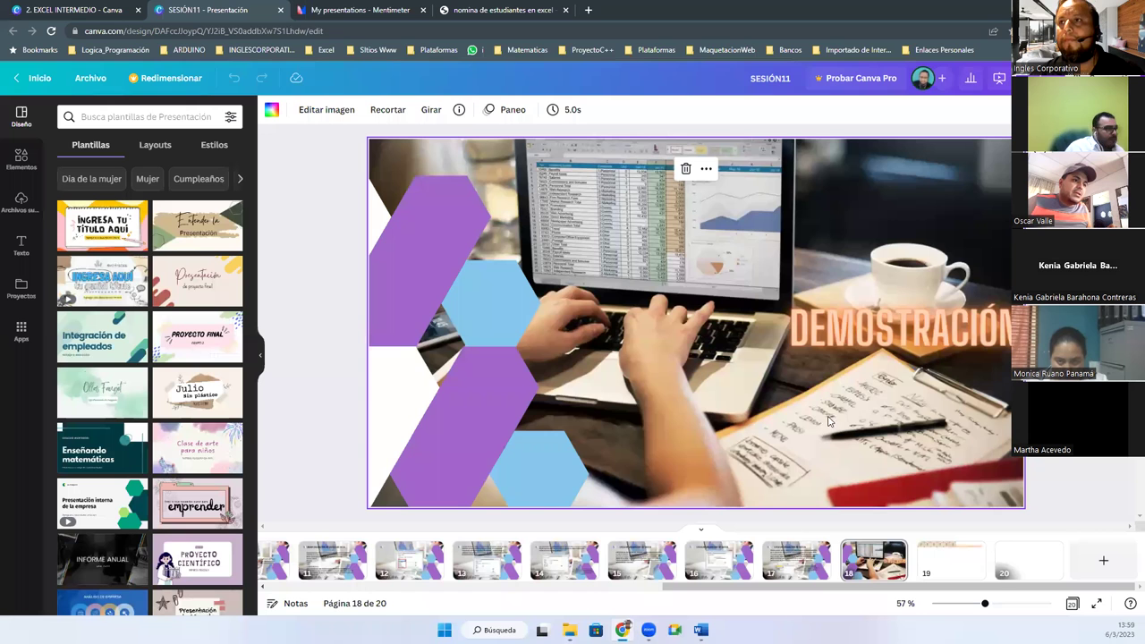
pyautogui.click(1094, 605)
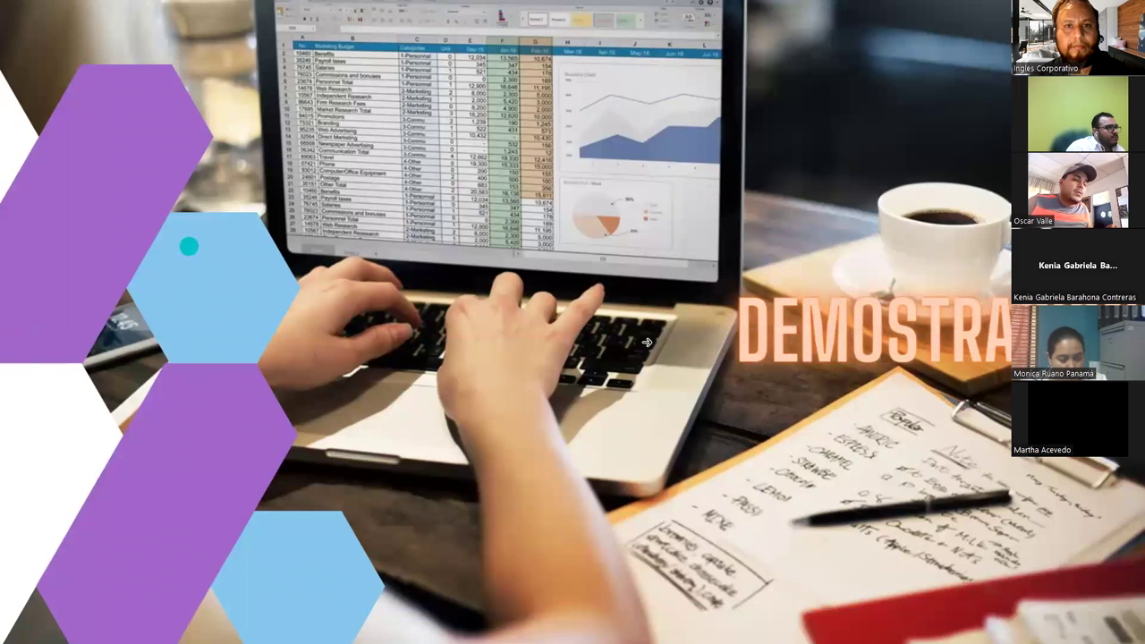
pyautogui.press('Right')
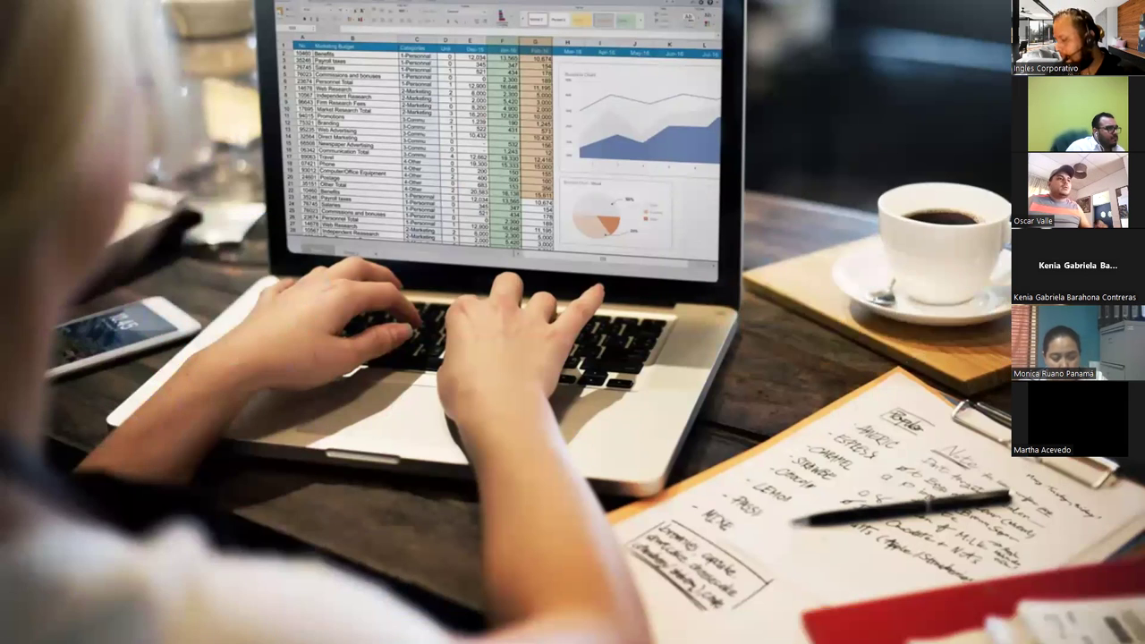